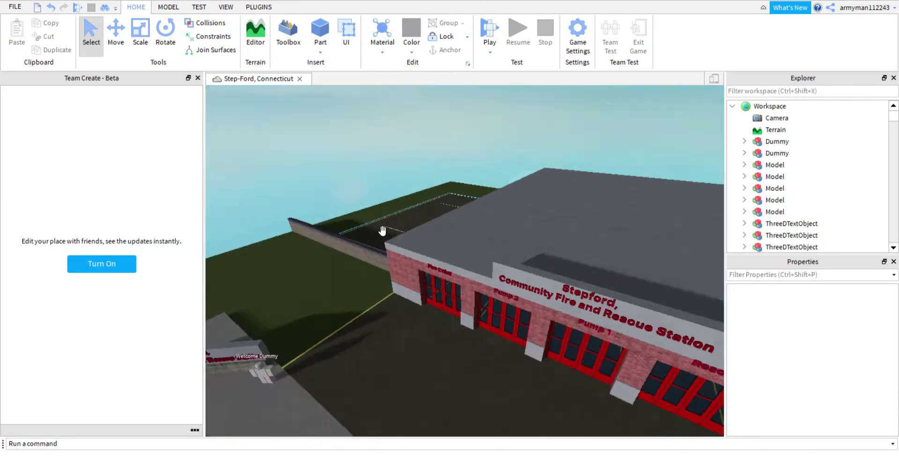
Step: Duplicate the road section beside the grey building and move the copy across the intersection to its opposite edge
key(e)
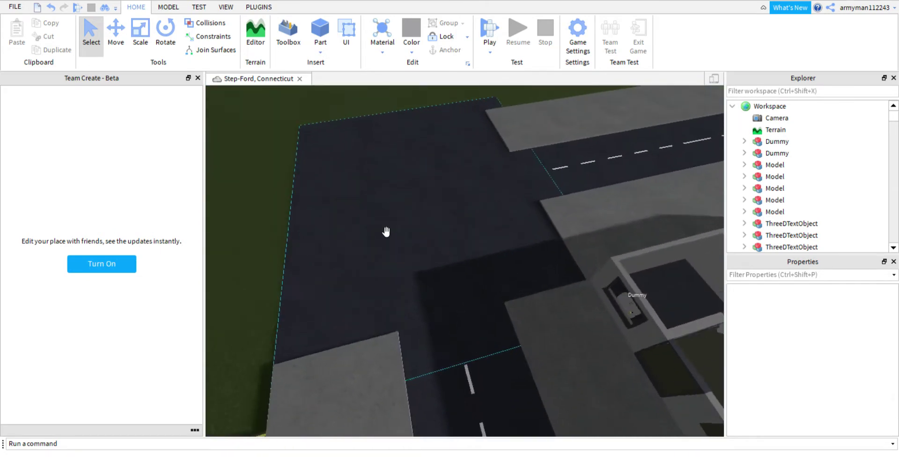
key(w)
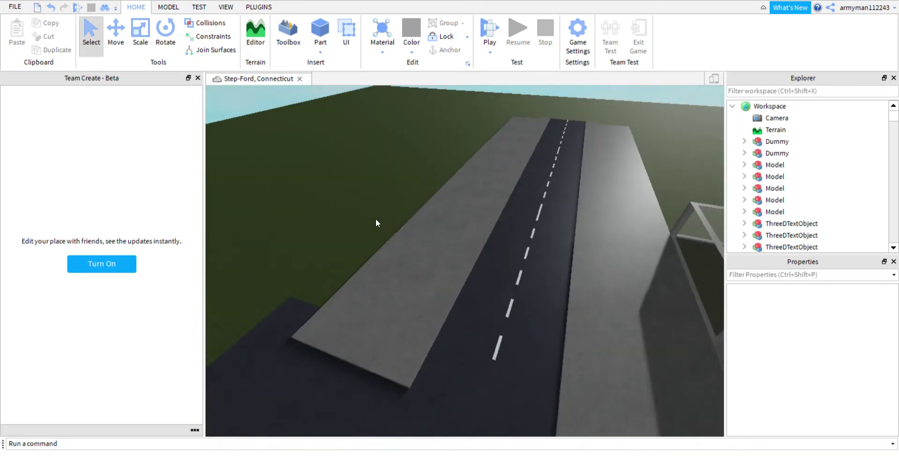
click(502, 332)
right_drag(502, 331, 502, 331)
click(500, 150)
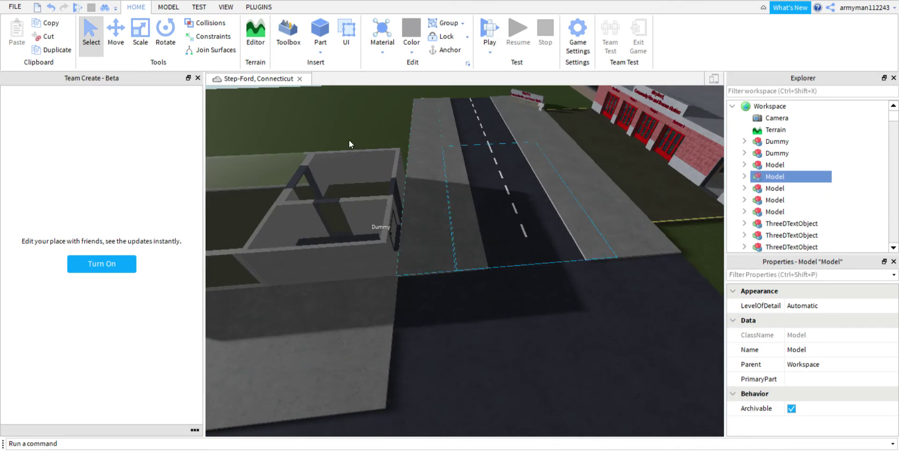
click(120, 38)
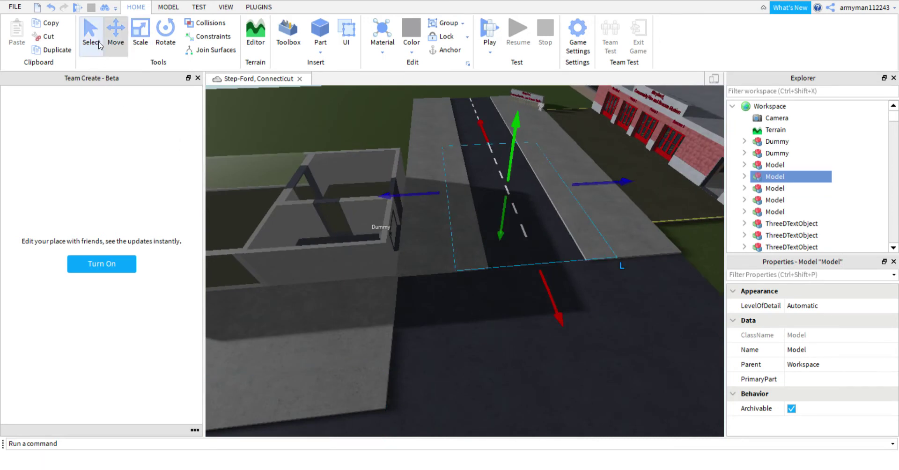
click(66, 53)
drag(482, 131, 639, 426)
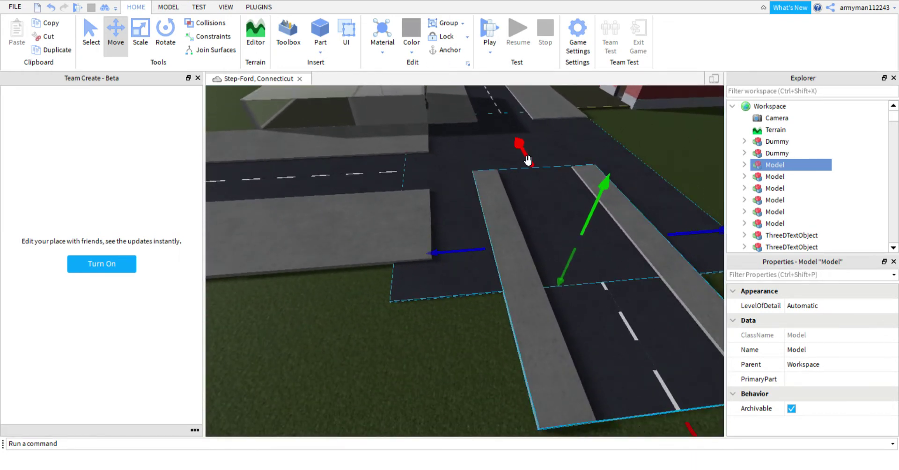
drag(530, 160, 556, 276)
Step: Duplicate the outer sidewalk strip beside the grey building and move the copy across the intersection toward the new road section
click(424, 97)
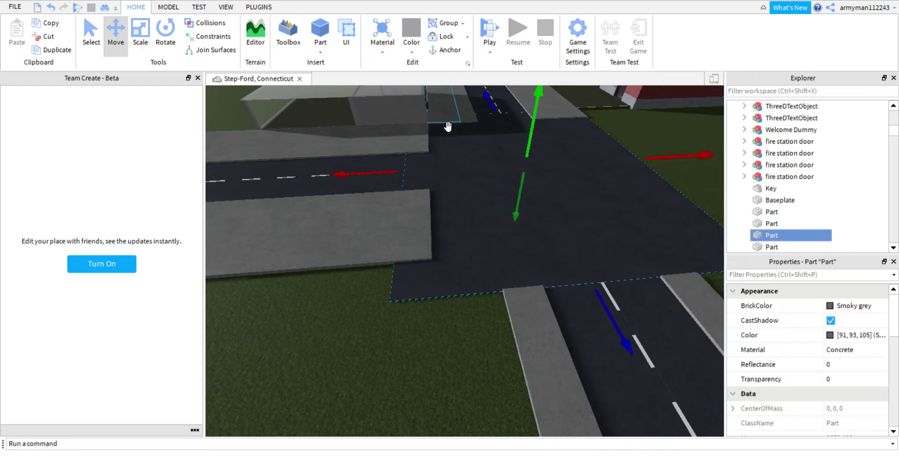
click(467, 123)
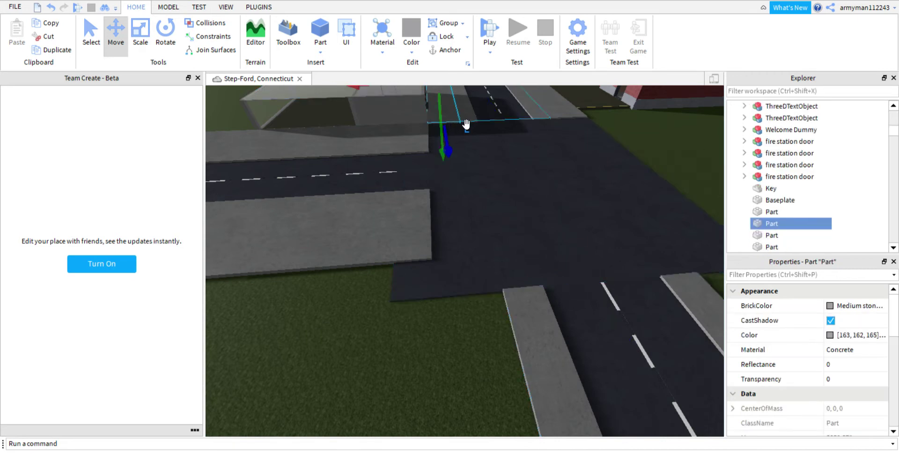
click(44, 51)
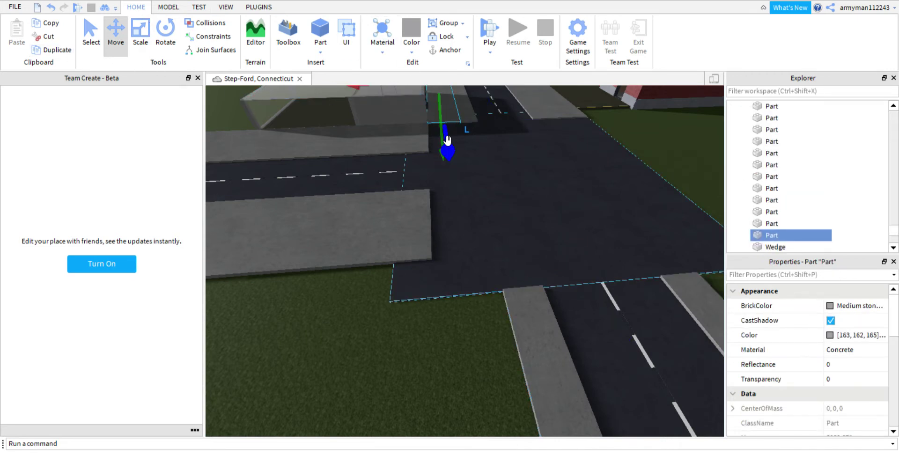
drag(448, 143, 516, 418)
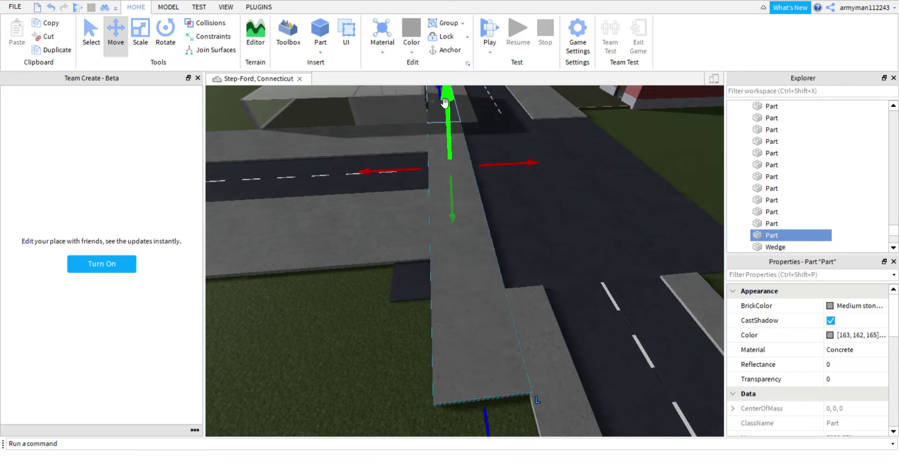
Step: Slide the copied sidewalk strip clear of the side street, starting it at the near sidewalk's inner edge beside the new road section
key(s)
key(a)
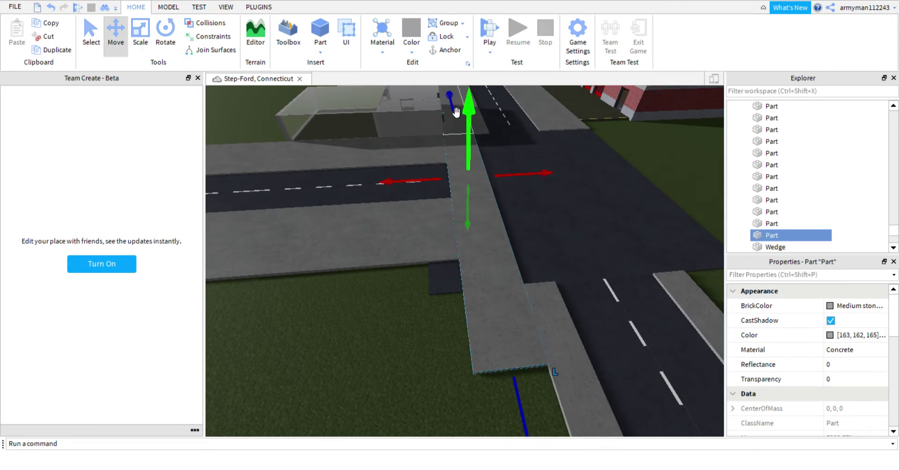
drag(457, 109, 473, 160)
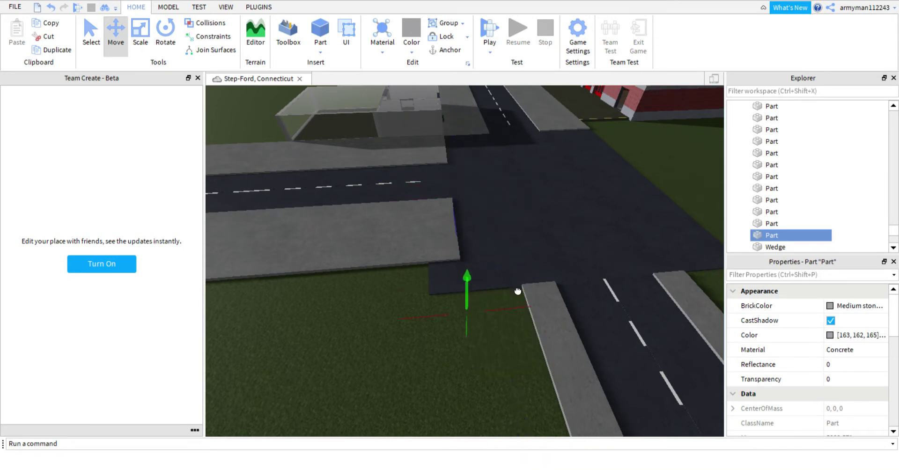
click(50, 9)
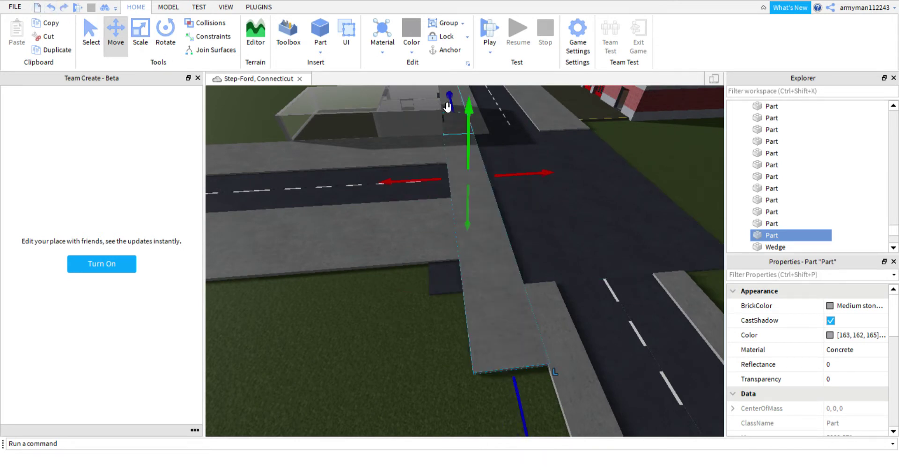
drag(452, 107, 481, 156)
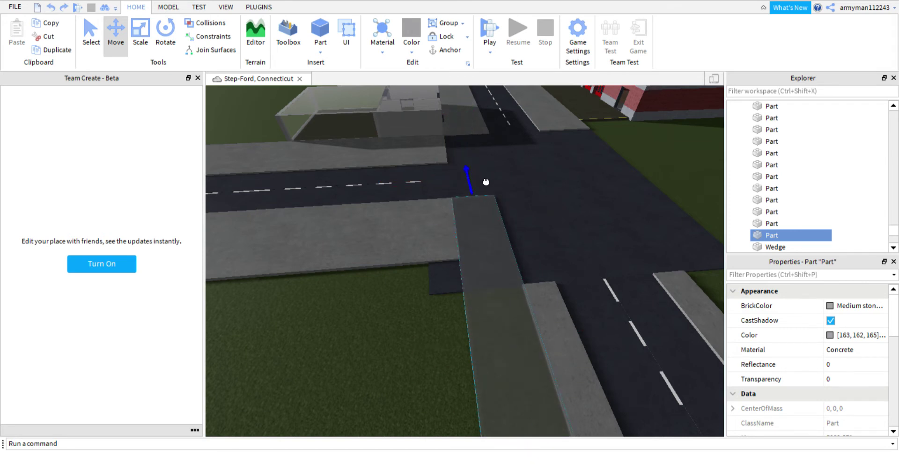
Step: Lengthen the original sidewalk strip beside the grey building to the side street's sidewalk edge, filling the intersection corner
mouse_move(486, 181)
right_down()
mouse_move(461, 219)
mouse_move(476, 180)
right_up()
key(w)
key(w)
click(480, 181)
click(480, 181)
click(479, 181)
key(a)
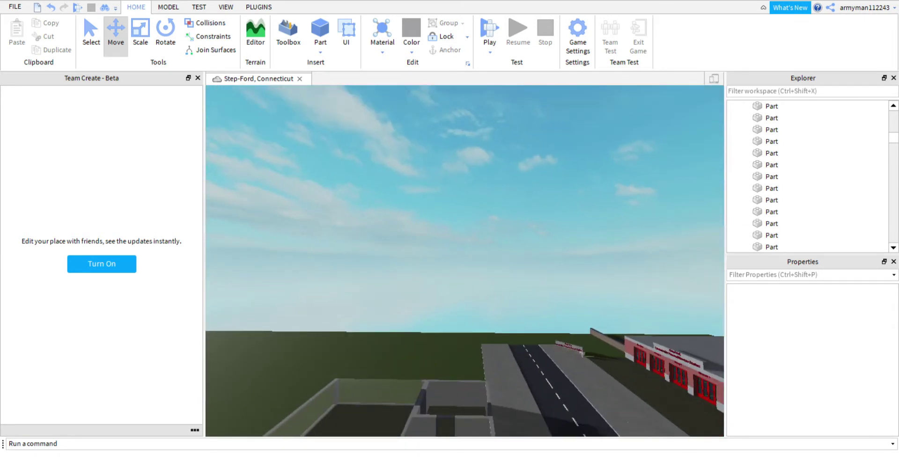
right_drag(458, 270, 463, 274)
key(s)
key(w)
click(409, 269)
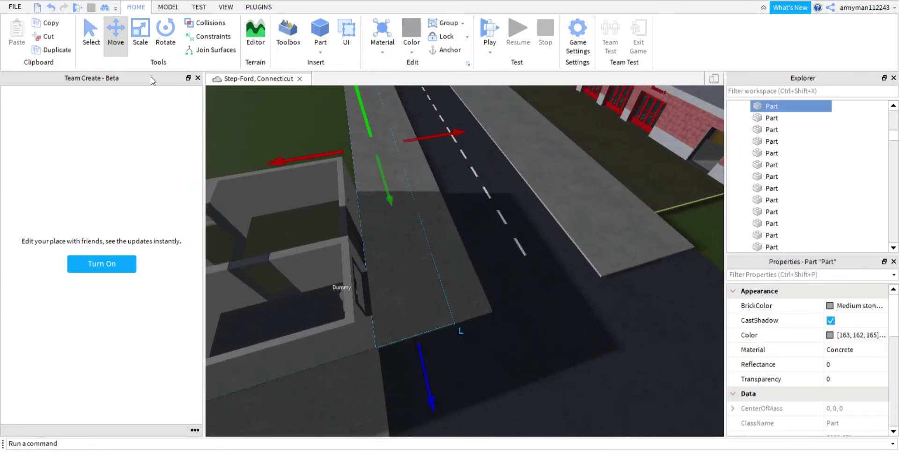
click(140, 49)
scroll(394, 203, up, 2)
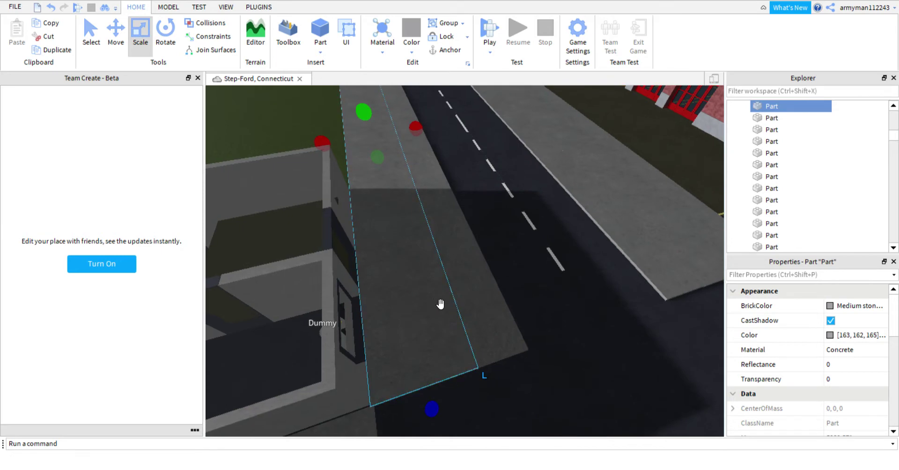
right_drag(440, 303, 438, 304)
drag(497, 290, 316, 304)
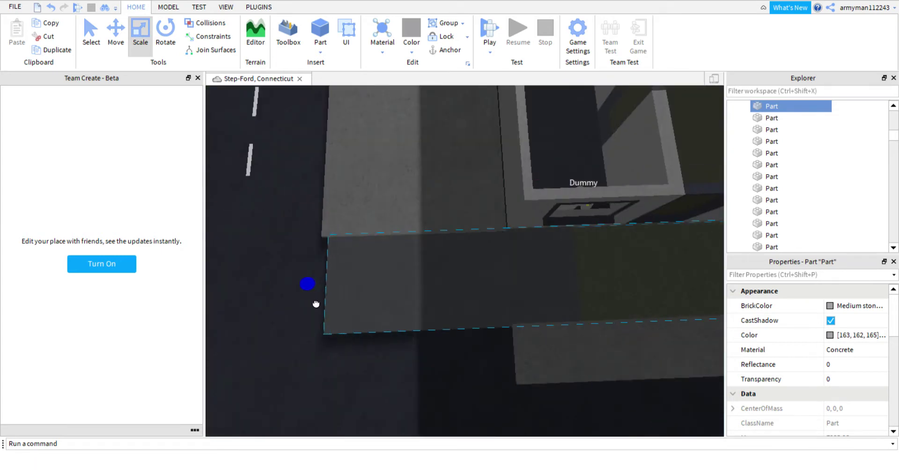
Step: Lengthen the copied sidewalk strip beside the new road section well past the road's far end
right_drag(309, 305, 309, 304)
scroll(309, 304, down, 1)
key(d)
key(s)
key(q)
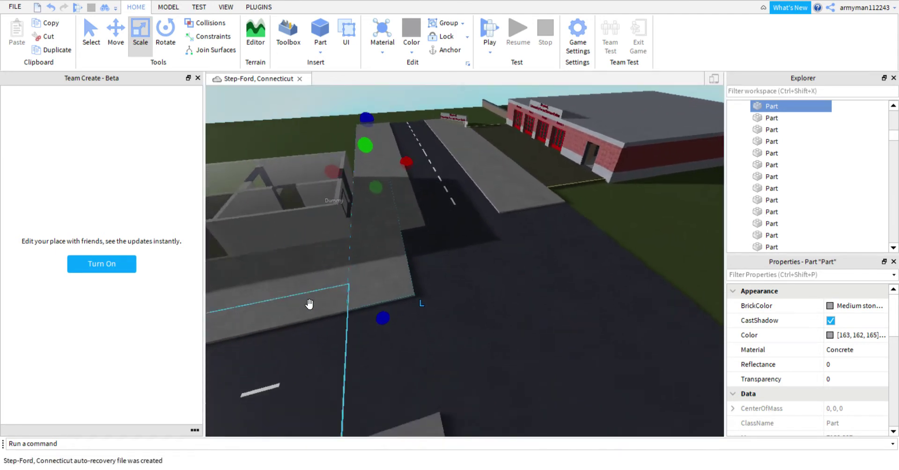
key(d)
key(q)
key(s)
key(d)
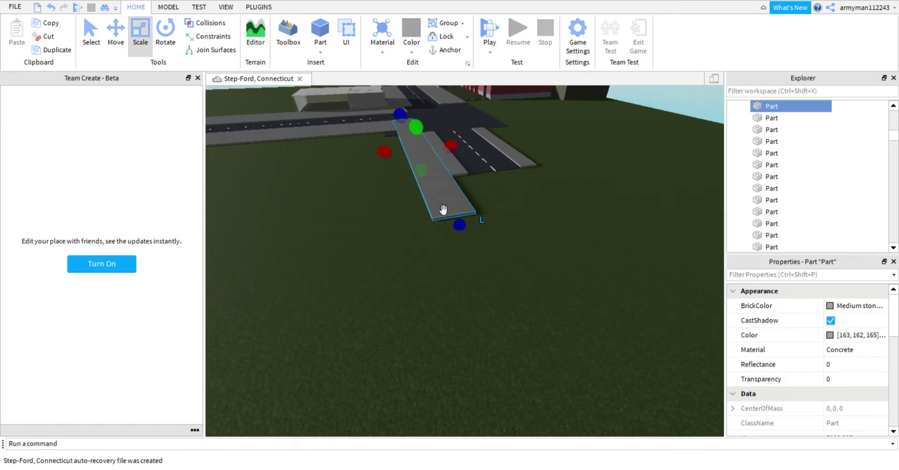
click(443, 209)
drag(459, 229, 509, 286)
Step: Duplicate the new road section and move the copy along the road direction to its far end
click(495, 155)
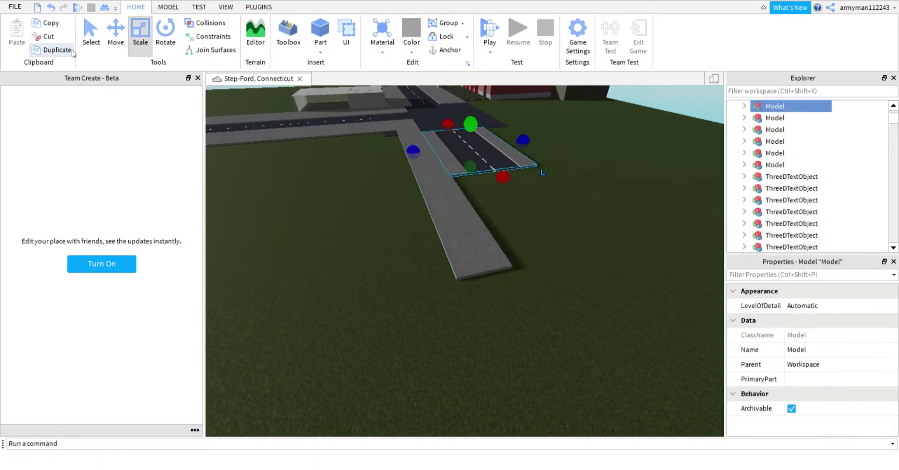
click(115, 42)
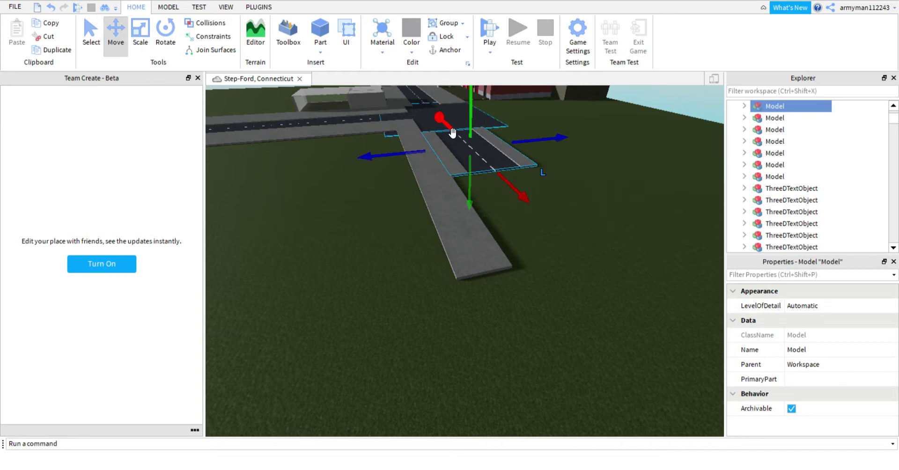
drag(452, 133, 487, 178)
Step: Fine-adjust the copied road section so it meets the previous section without a gap at the joint
key(w)
key(e)
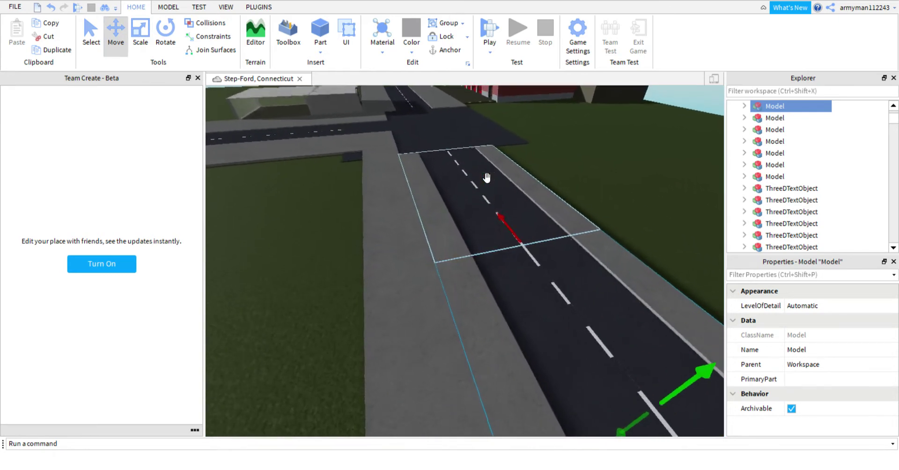
key(w)
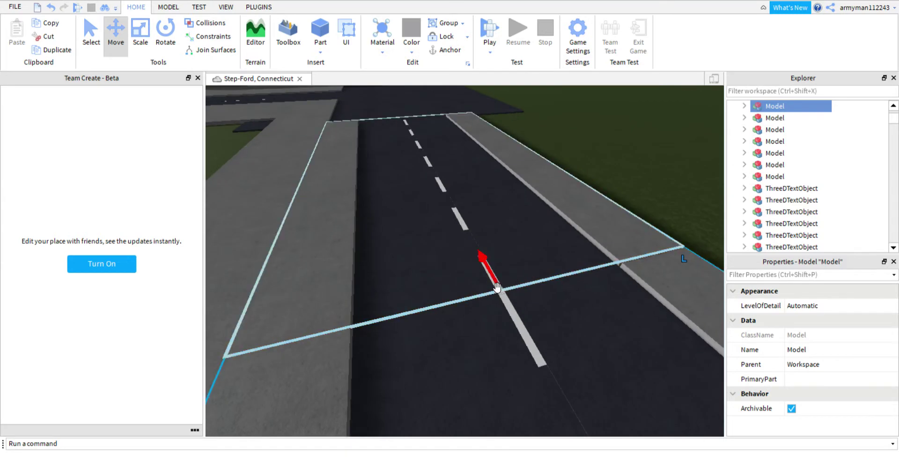
drag(498, 287, 499, 291)
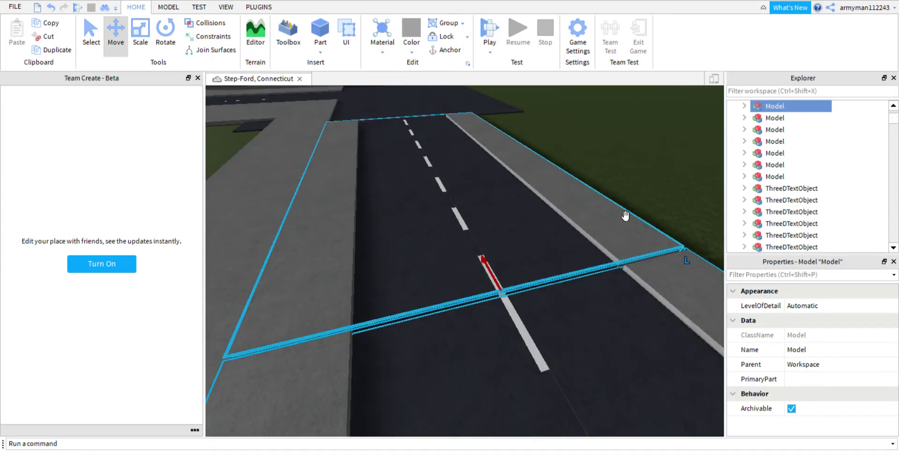
key(w)
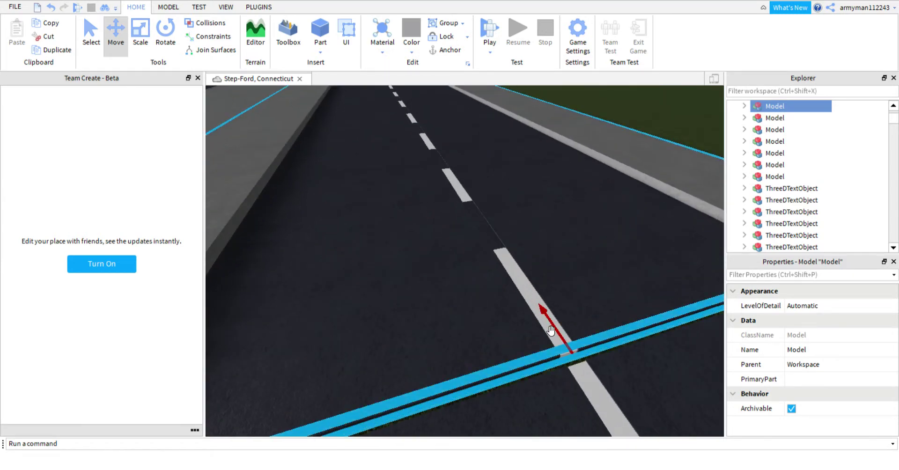
mouse_move(550, 331)
mouse_down()
mouse_move(568, 324)
mouse_move(586, 379)
mouse_move(551, 323)
mouse_up()
click(646, 114)
Step: Lengthen the outer sidewalk strip to the far end of the added road section
key(s)
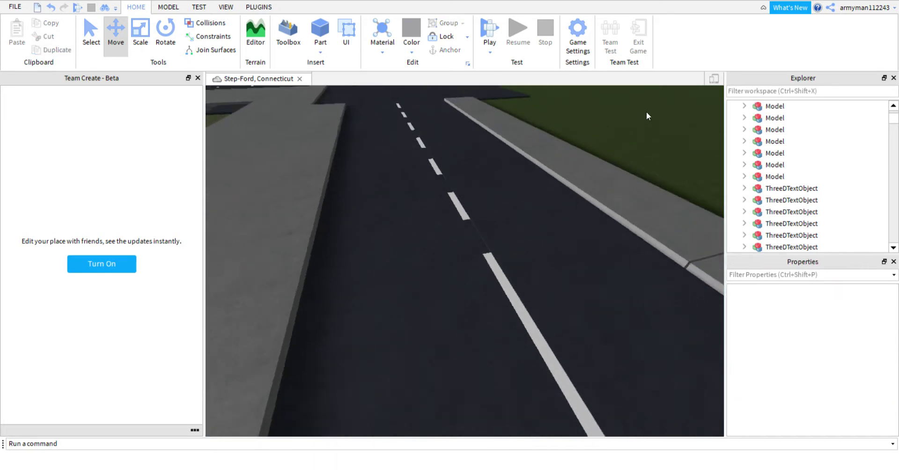
key(s)
key(a)
key(q)
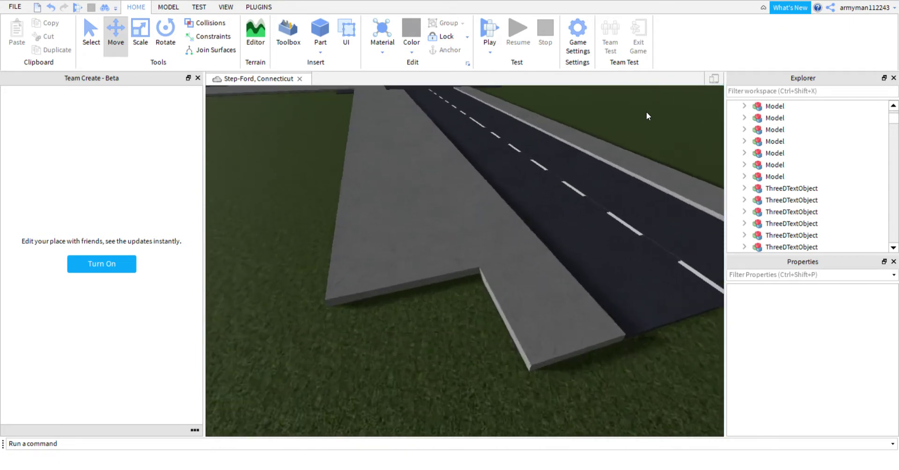
click(485, 205)
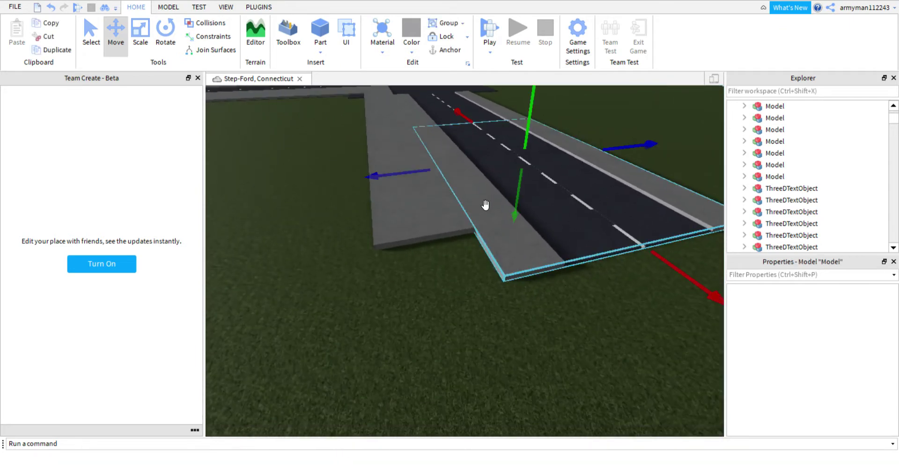
click(403, 182)
click(135, 45)
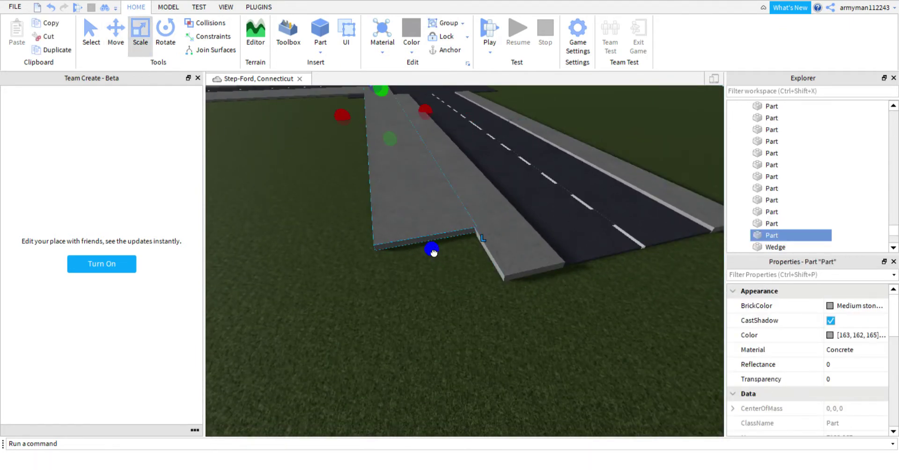
drag(434, 252, 463, 307)
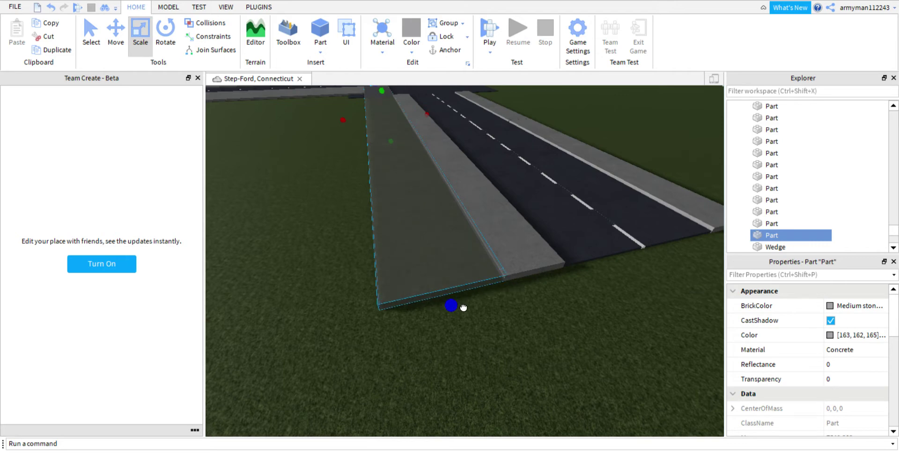
click(498, 319)
Step: Fine-adjust the outer sidewalk strip's length so its end lines up flush with the road section's end
scroll(499, 319, up, 5)
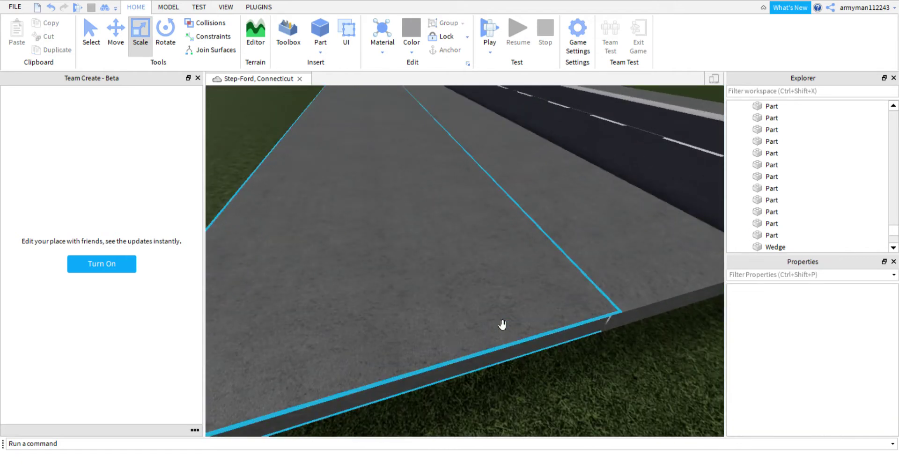
click(502, 324)
drag(388, 413, 398, 428)
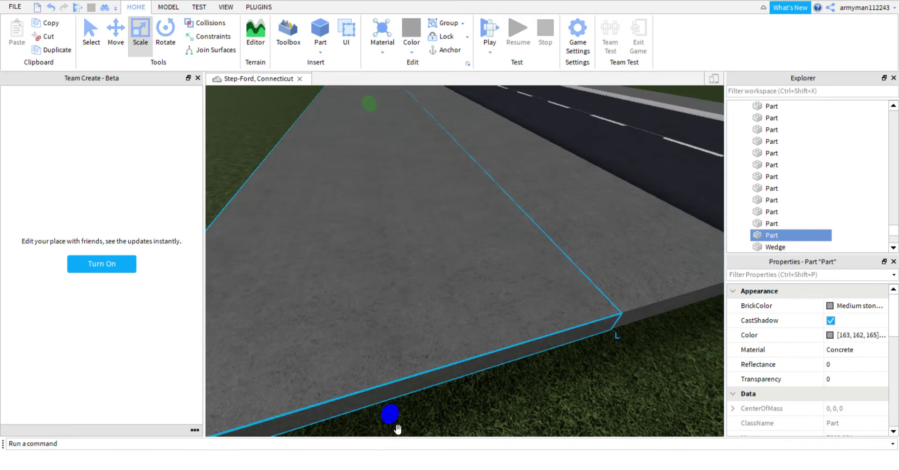
click(624, 375)
key(d)
scroll(625, 376, up, 3)
scroll(625, 376, down, 3)
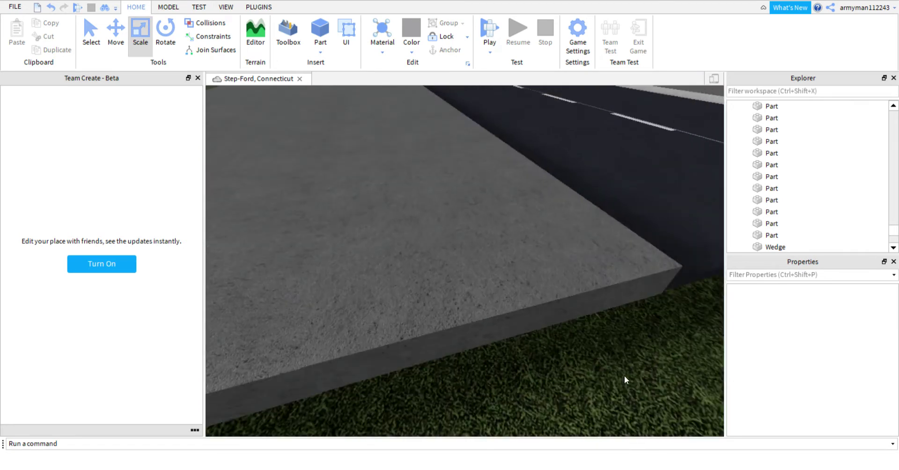
Step: Duplicate the outer sidewalk strip and move the copy across the road, flush against the opposite sidewalk
right_drag(625, 376, 626, 375)
key(s)
key(d)
scroll(625, 375, down, 3)
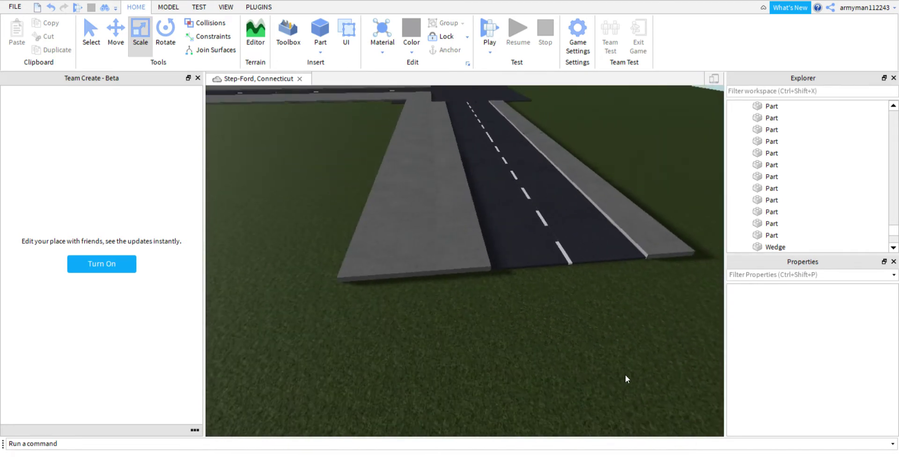
click(380, 228)
click(116, 35)
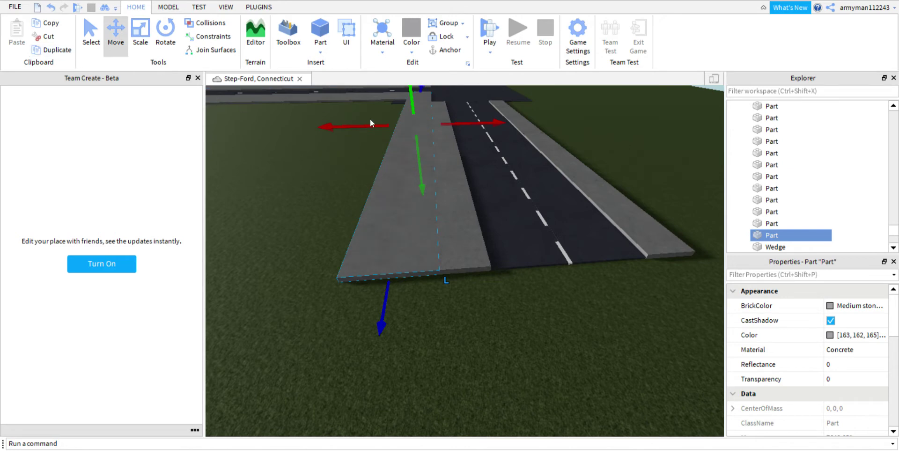
drag(379, 132, 508, 160)
key(d)
scroll(509, 160, up, 3)
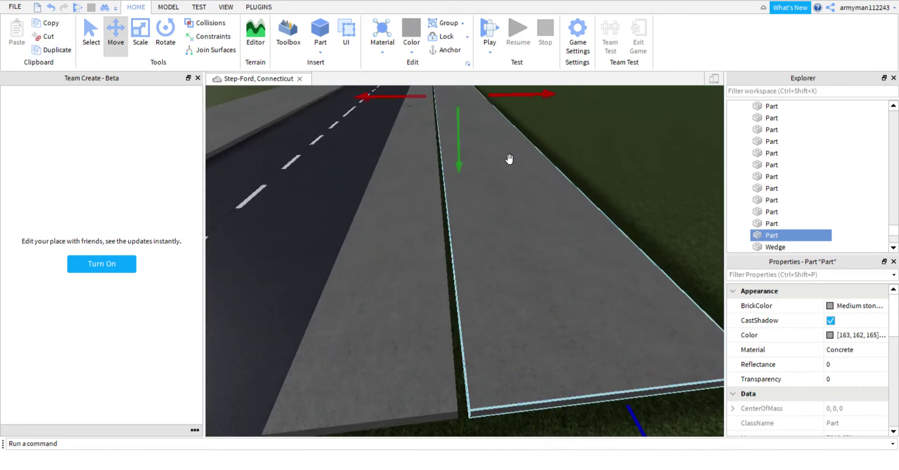
drag(421, 106, 419, 110)
click(636, 154)
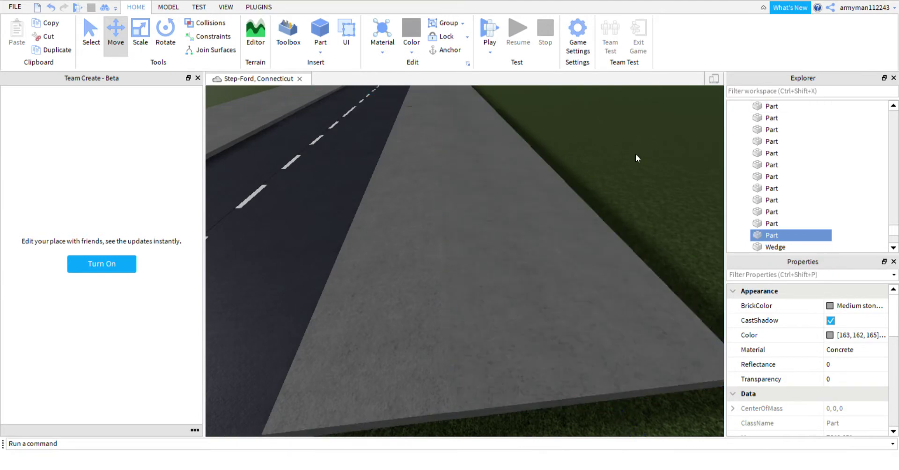
Step: Shorten the copied sidewalk strip at the intersection end so it no longer covers the intersection's asphalt
key(d)
key(w)
key(e)
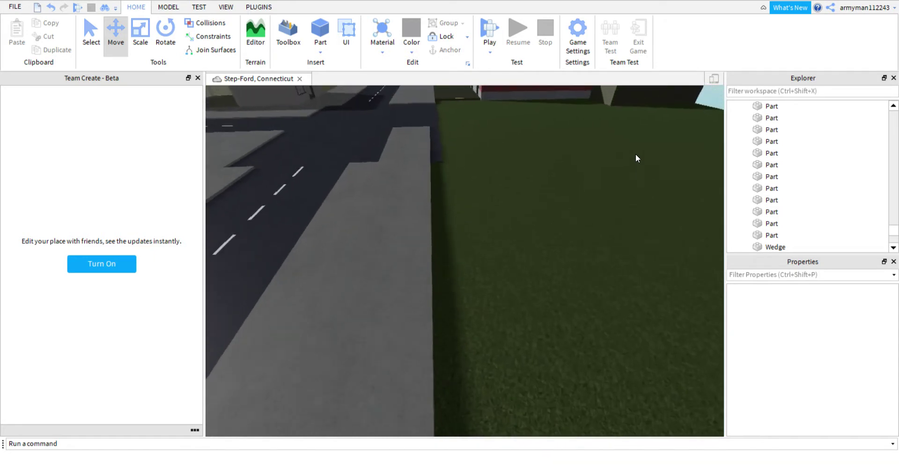
key(a)
key(s)
key(s)
key(s)
key(s)
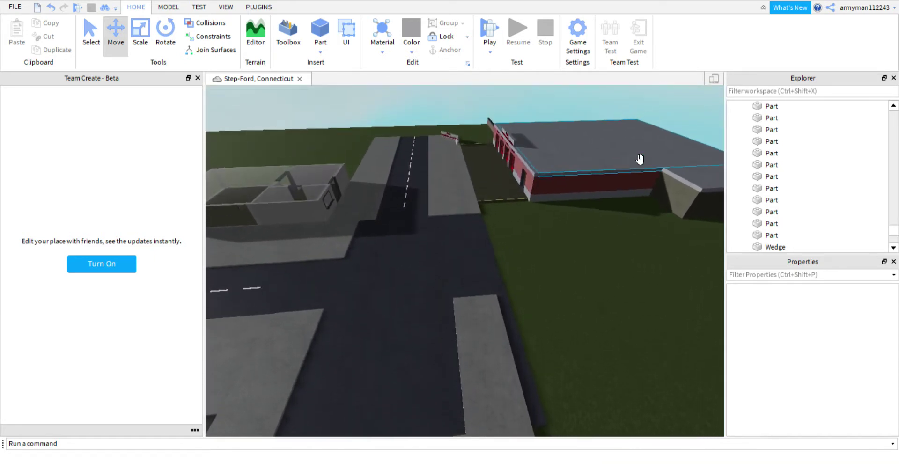
key(s)
key(s)
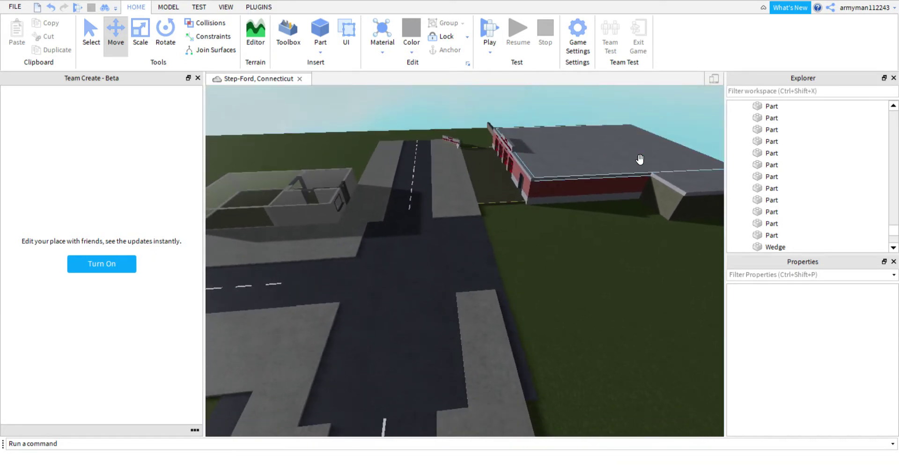
click(493, 311)
click(142, 53)
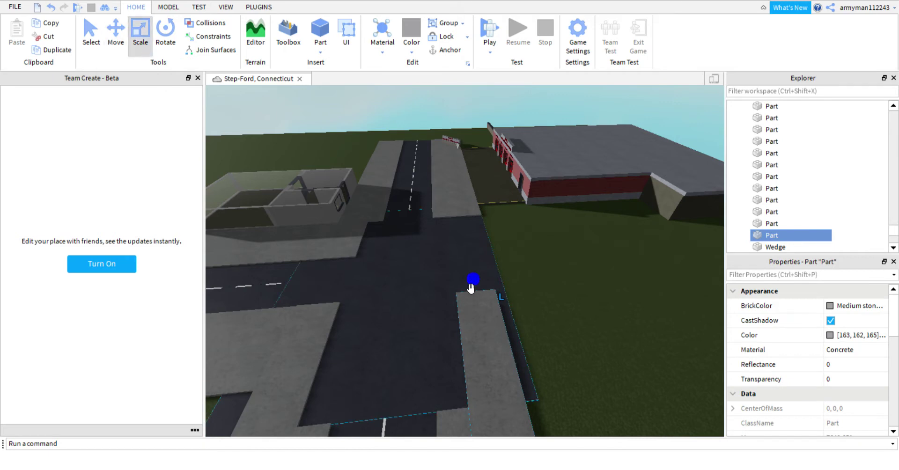
drag(474, 307, 492, 391)
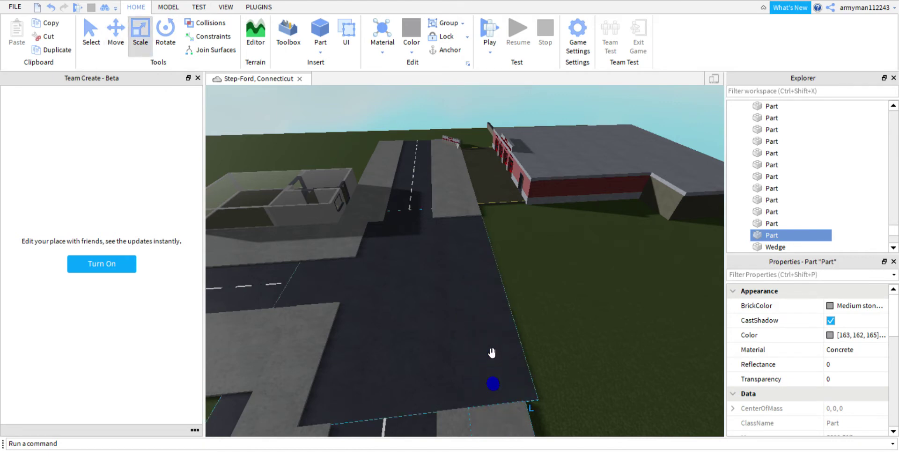
click(492, 353)
Step: Fine-adjust the shortened strip's length so its end lines up with the adjoining sidewalk at the intersection
right_drag(532, 421, 532, 421)
click(579, 311)
drag(645, 266, 610, 244)
click(592, 223)
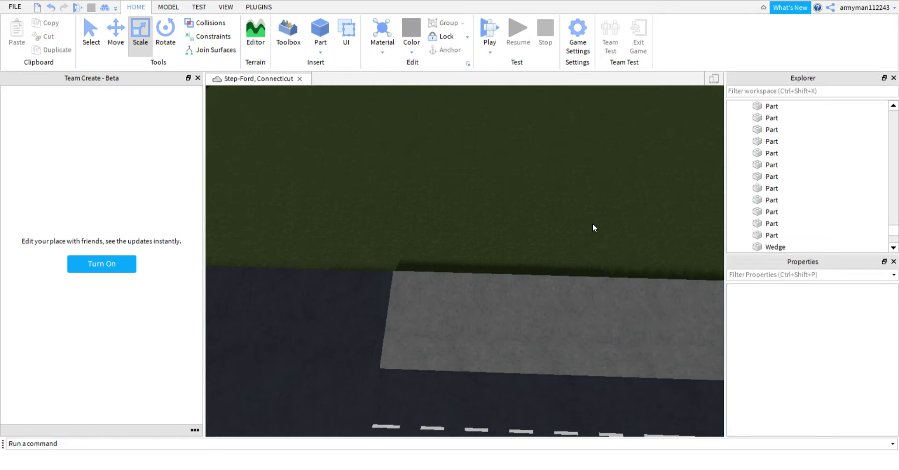
key(w)
right_drag(592, 223, 592, 224)
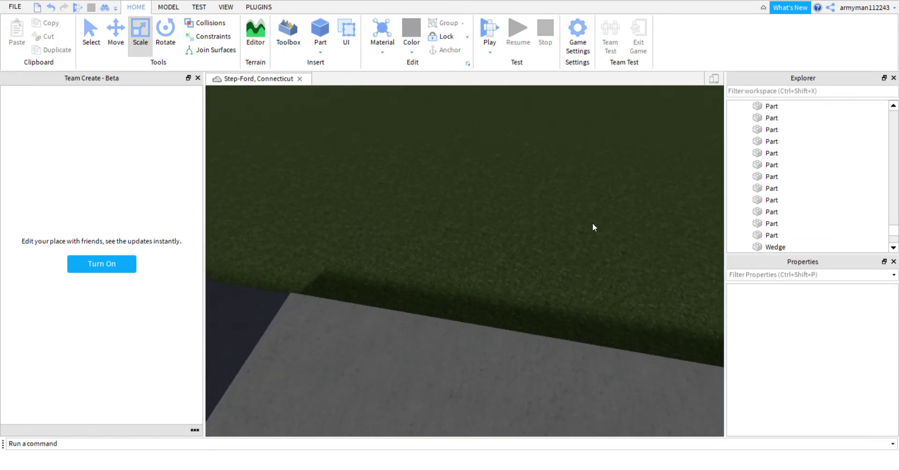
Step: Insert the Buildings model from My Models in the Toolbox and focus the view on it
click(288, 33)
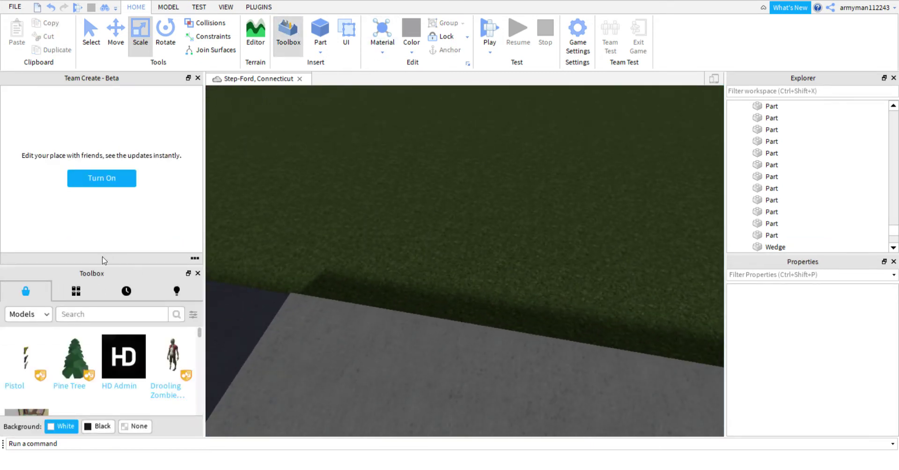
click(76, 292)
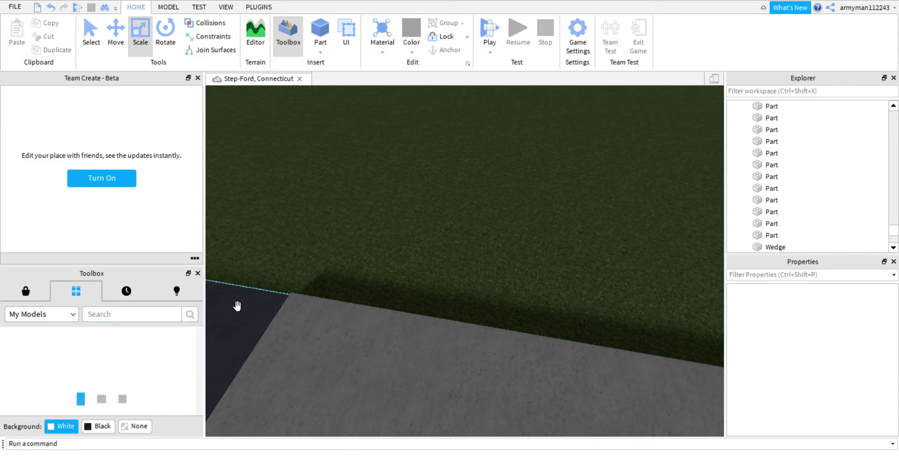
mouse_move(204, 338)
mouse_down()
mouse_move(215, 394)
mouse_move(201, 333)
mouse_up()
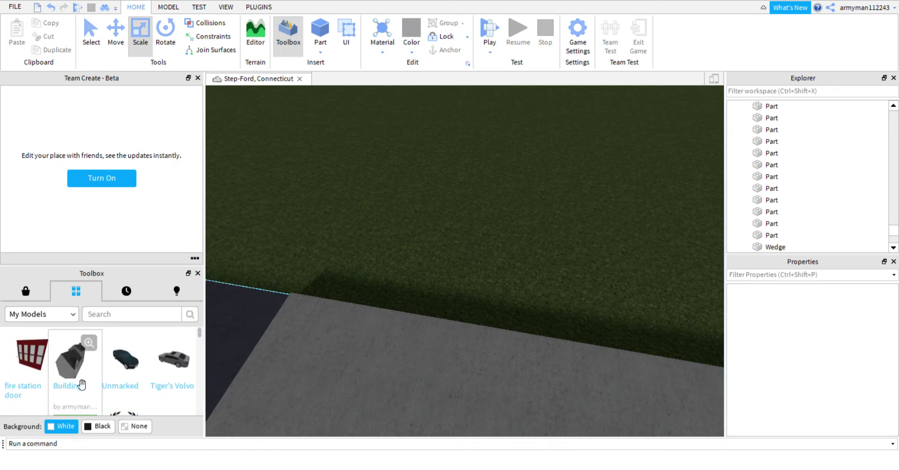
click(82, 384)
key(f)
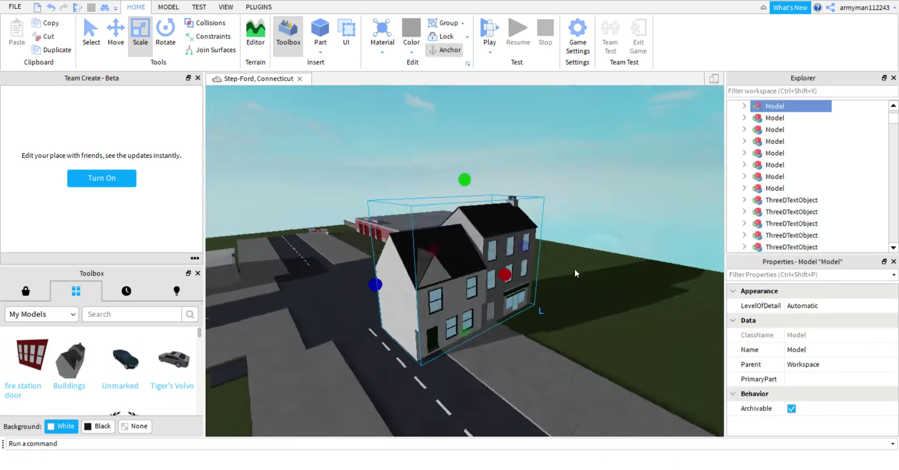
Step: Rotate the building model about its vertical axis so its storefronts face the road
click(158, 44)
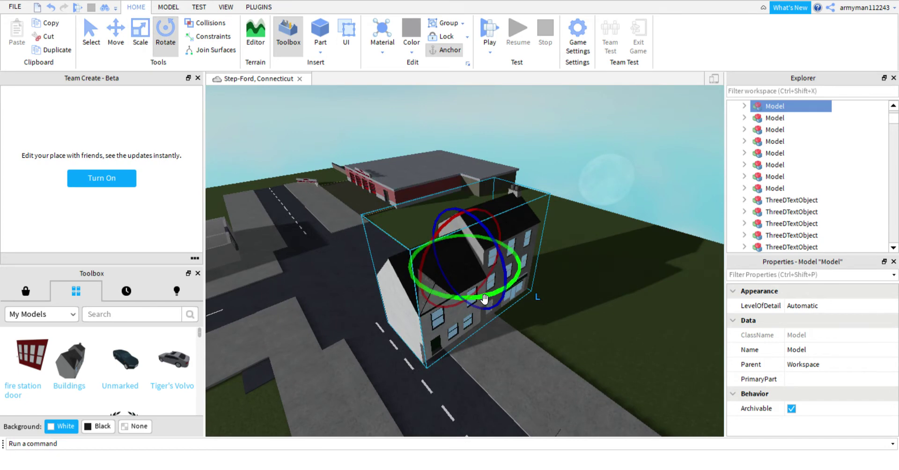
drag(484, 299, 369, 281)
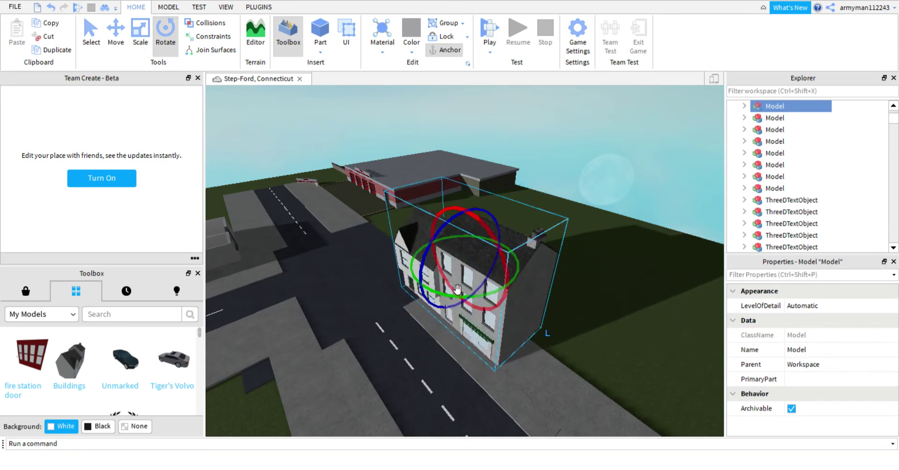
drag(457, 296, 454, 300)
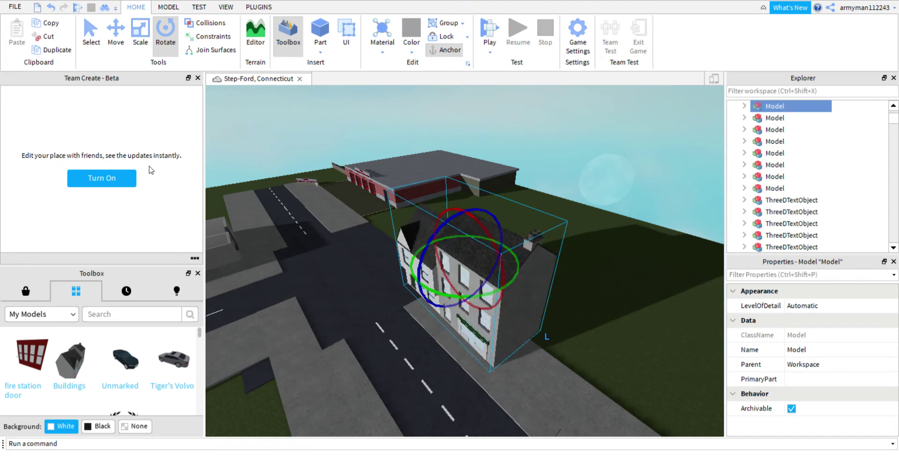
Step: Move the building model back off the sidewalk onto its grass edge and along the road beyond the intersection
click(126, 33)
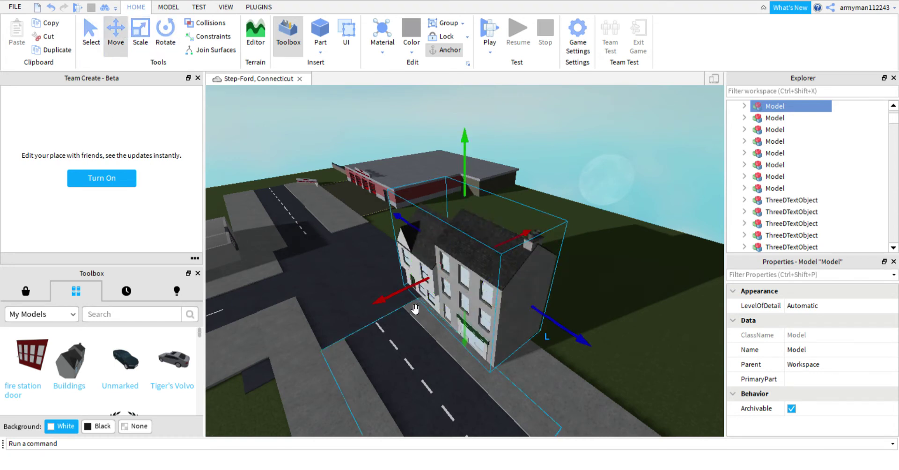
drag(407, 297, 452, 283)
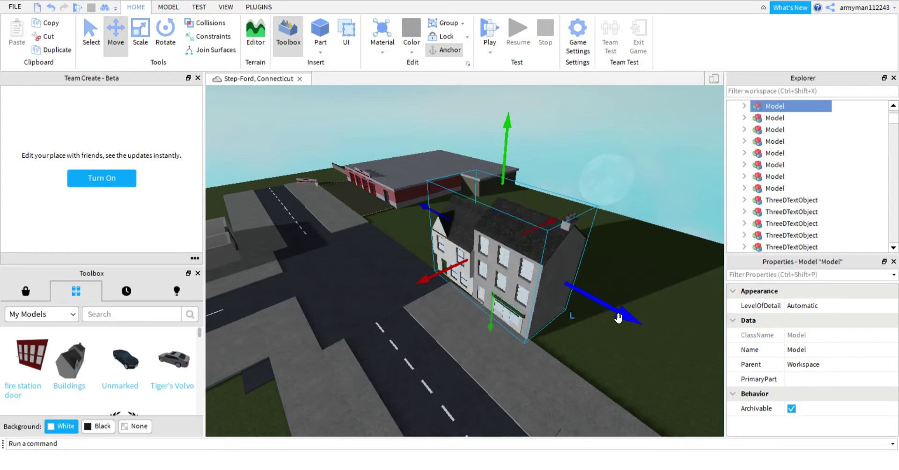
drag(618, 318, 675, 348)
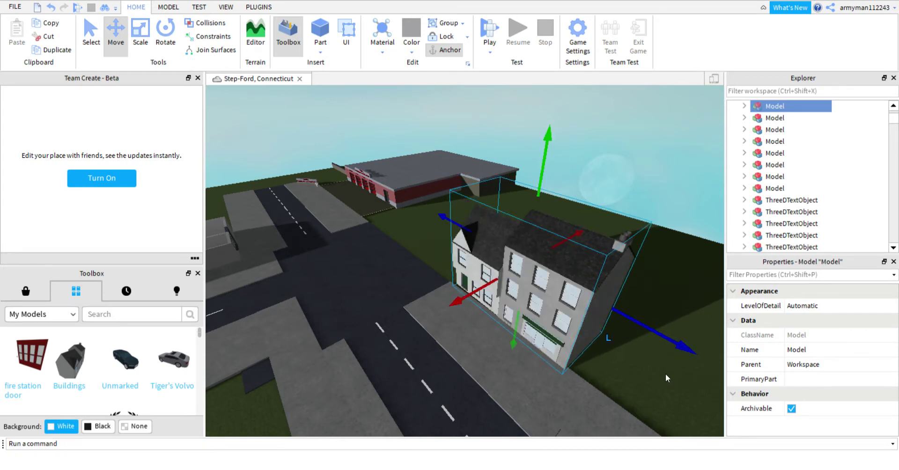
right_drag(665, 379, 669, 378)
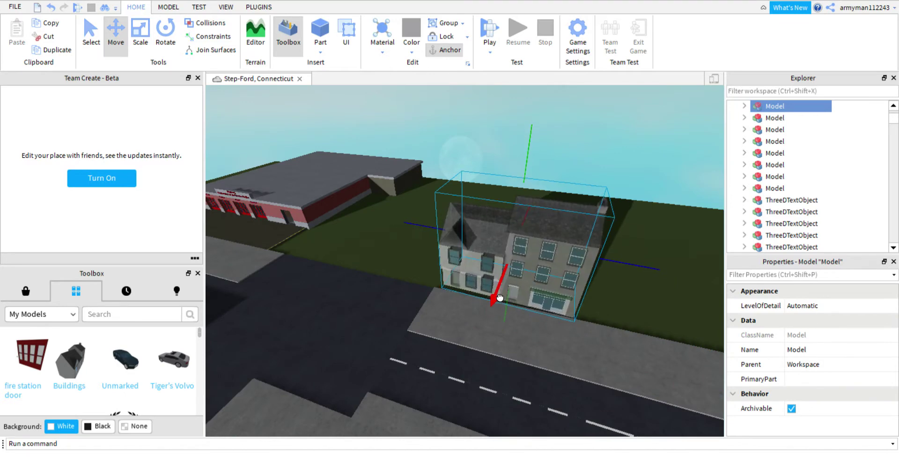
scroll(499, 299, up, 5)
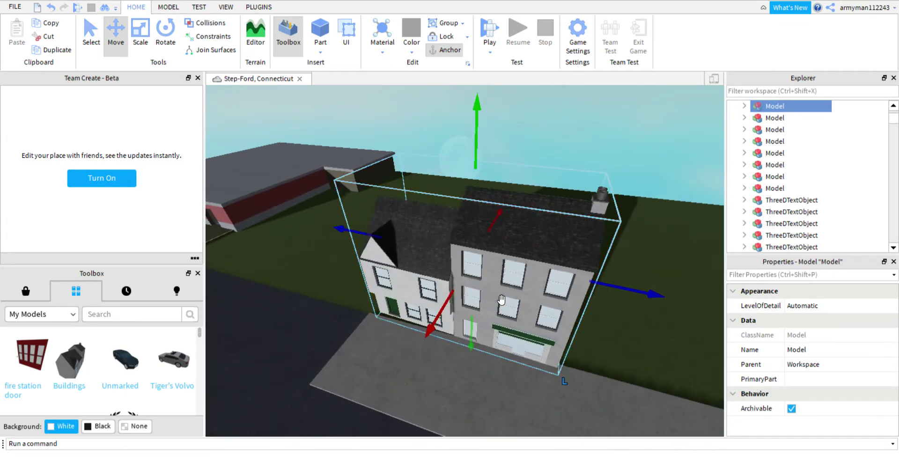
Step: Fine-tune the building model's rotation and position so its front runs parallel to the sidewalk's back edge
click(161, 37)
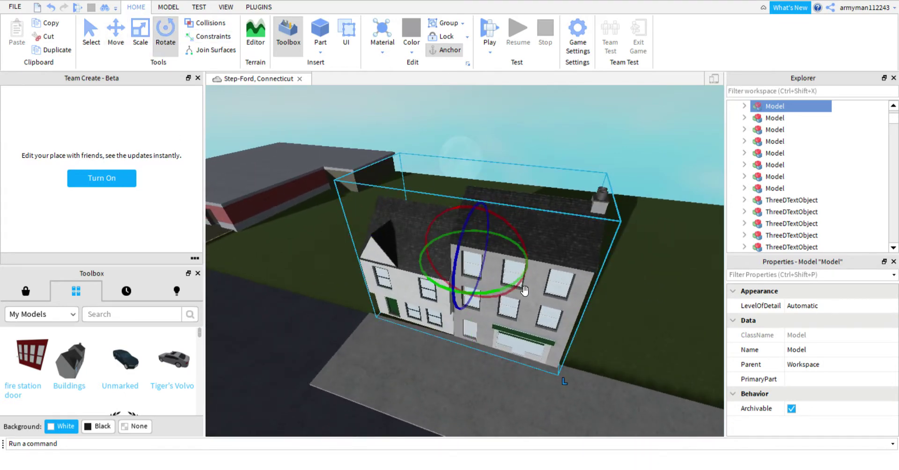
drag(491, 300, 494, 302)
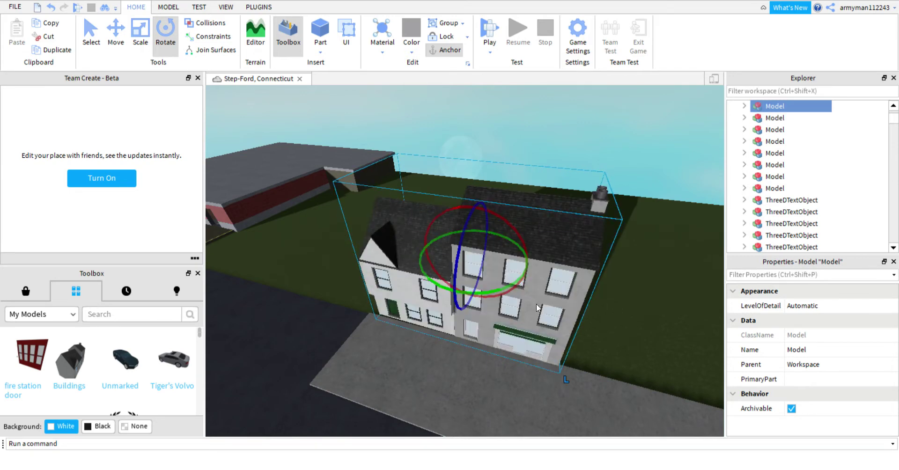
click(116, 43)
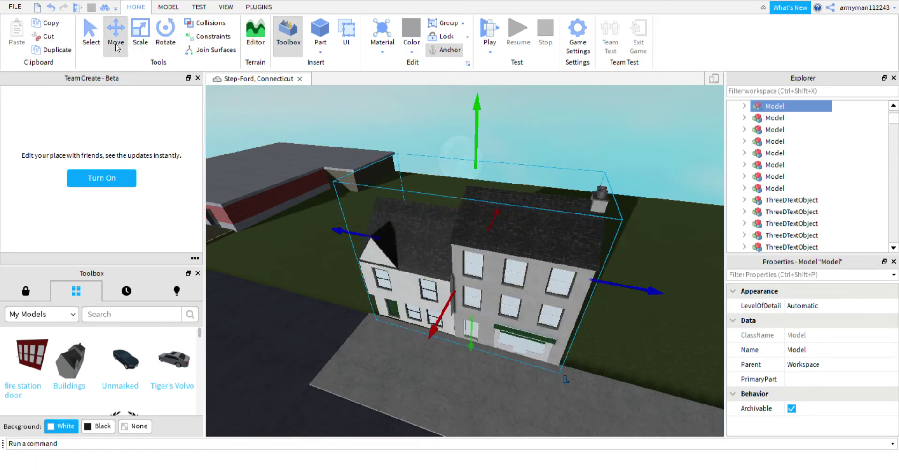
drag(455, 305, 453, 311)
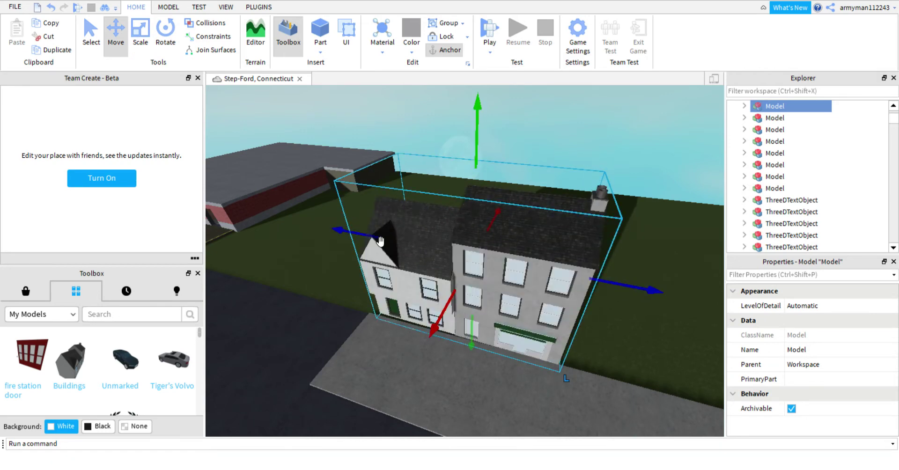
click(166, 42)
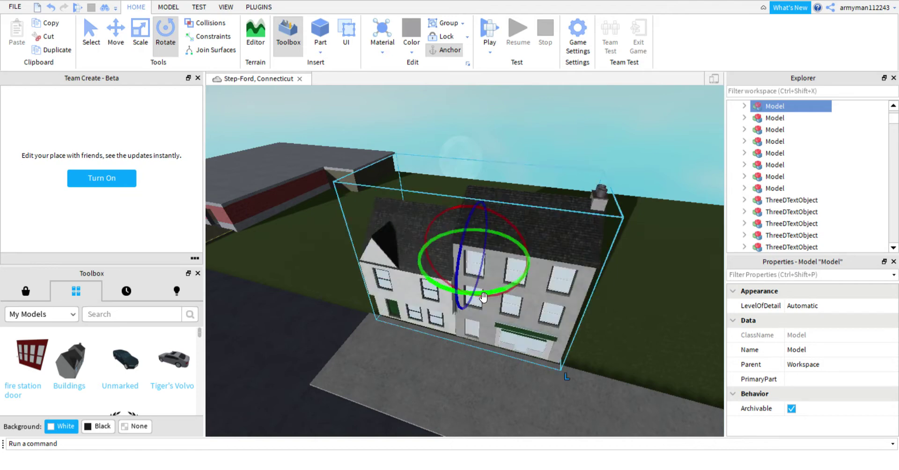
click(662, 337)
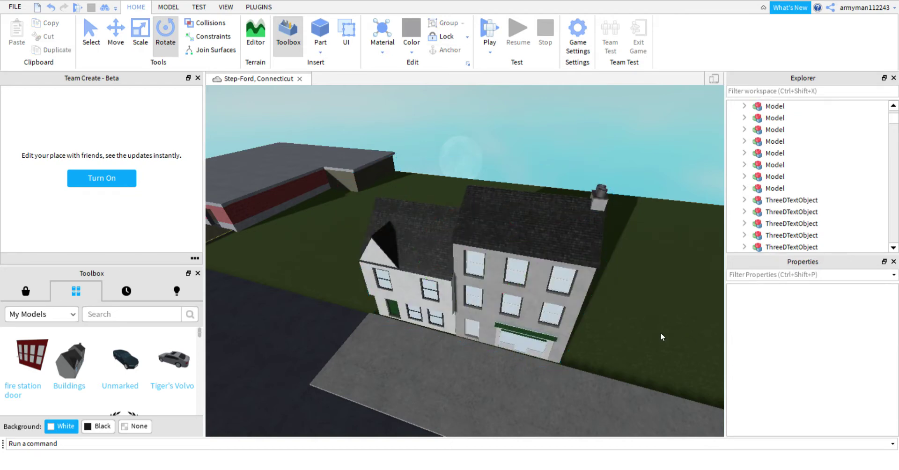
Step: Duplicate the building model and move the copy along the sidewalk so it adjoins the first building's chimney end
right_drag(662, 336, 663, 338)
key(s)
key(a)
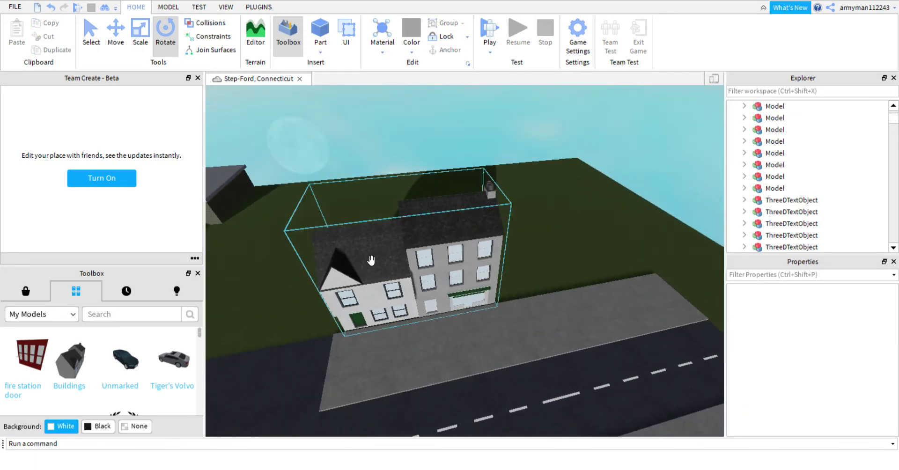
click(372, 261)
click(116, 38)
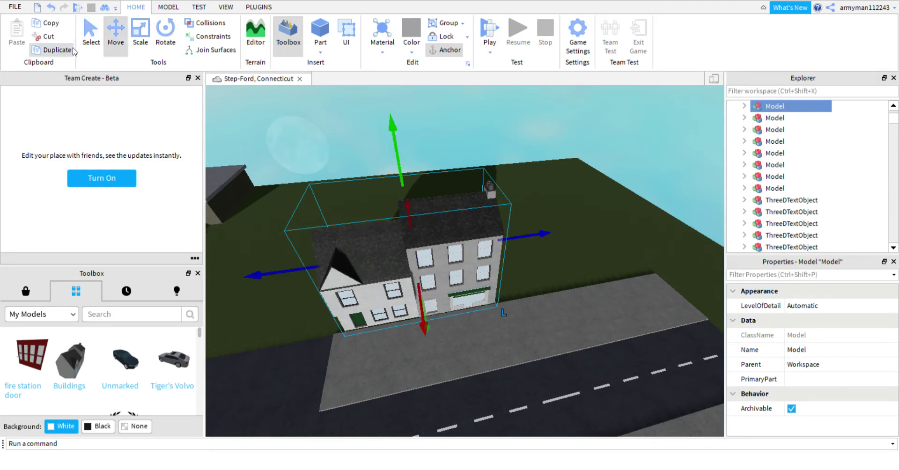
drag(296, 275, 471, 277)
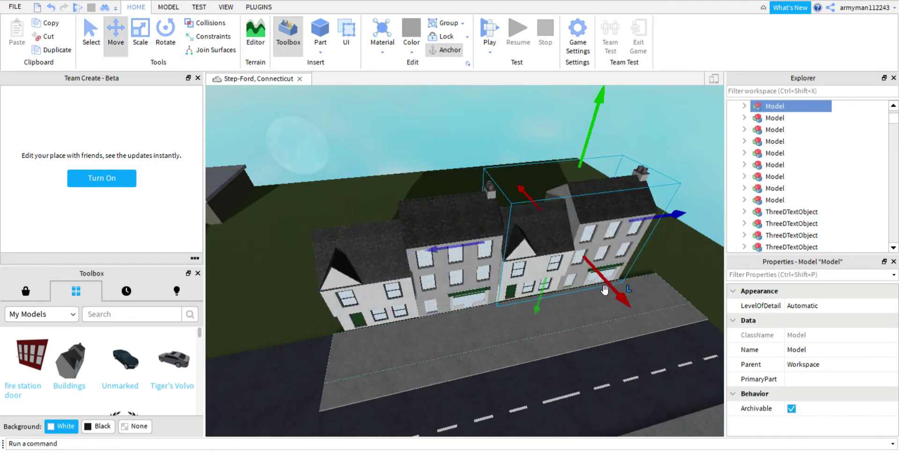
click(655, 277)
scroll(656, 277, up, 8)
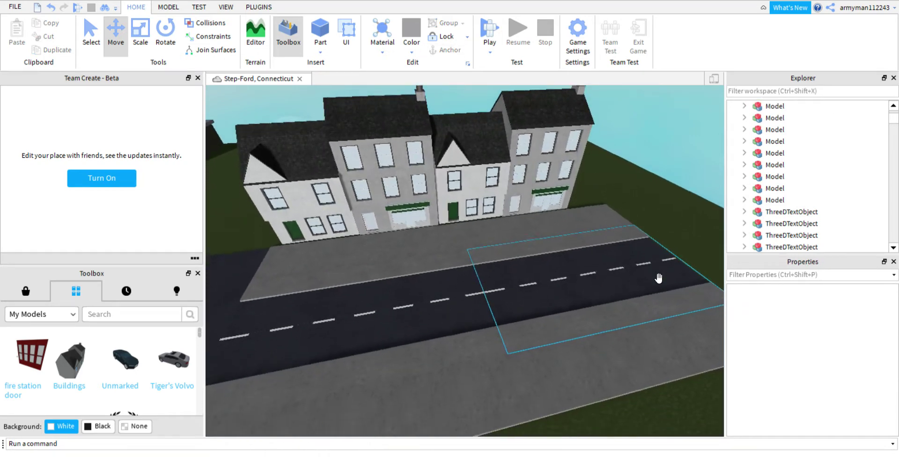
scroll(658, 278, up, 10)
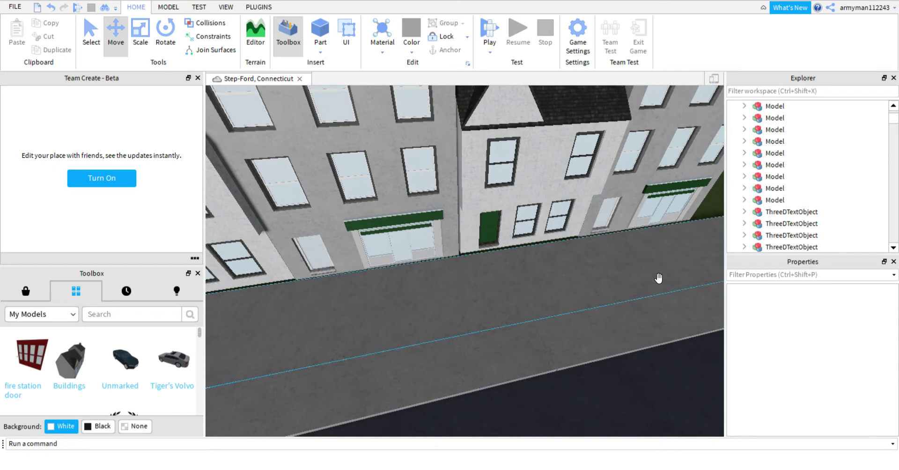
scroll(658, 278, up, 10)
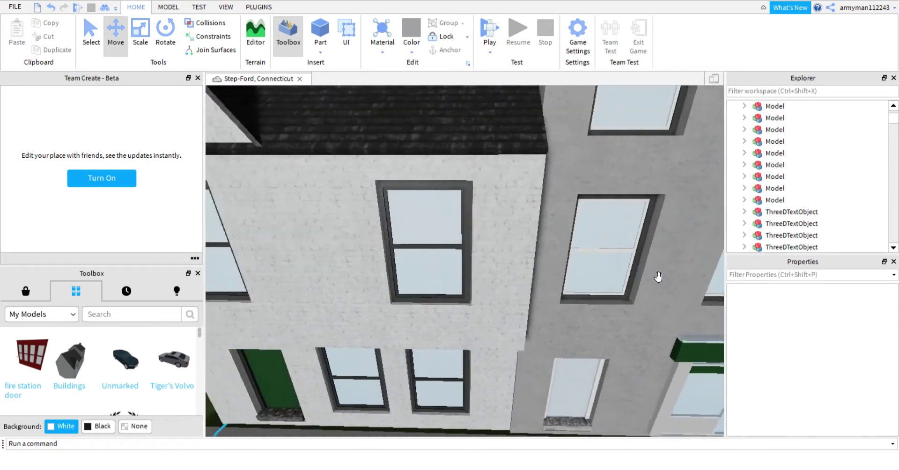
Step: Add a 3D text object reading "Stepford Pub" between the upper windows of the white end building
scroll(658, 278, down, 10)
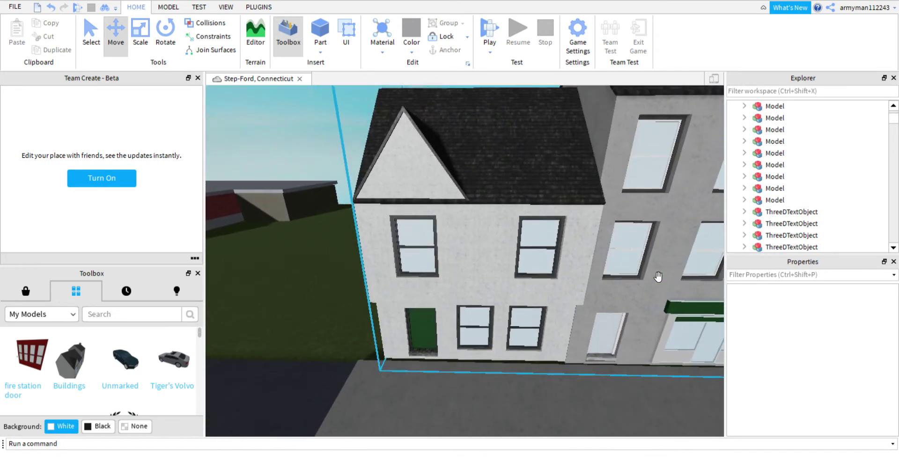
click(253, 8)
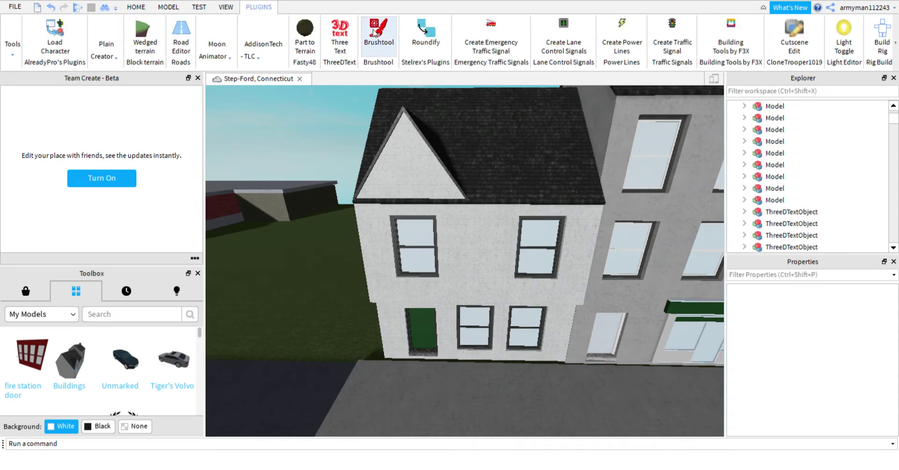
click(341, 41)
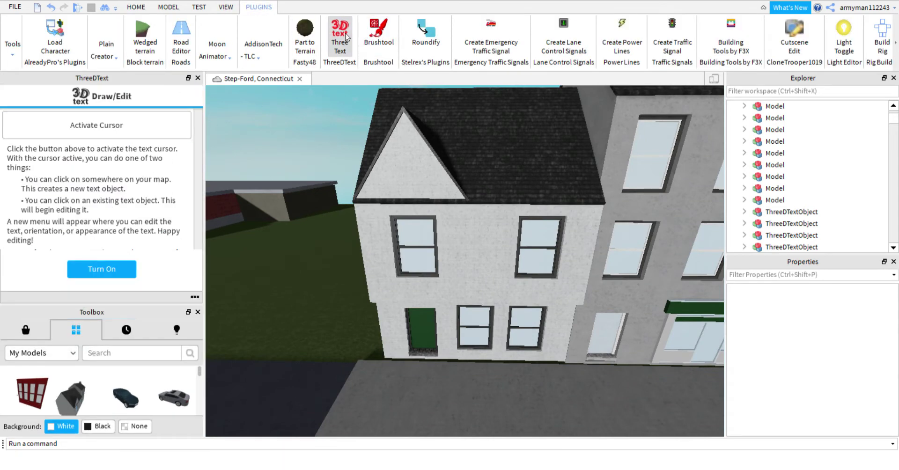
click(146, 7)
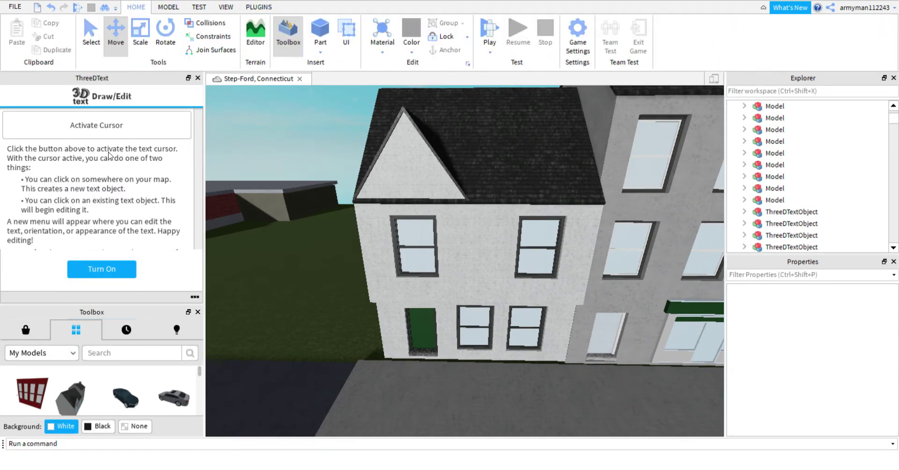
click(108, 129)
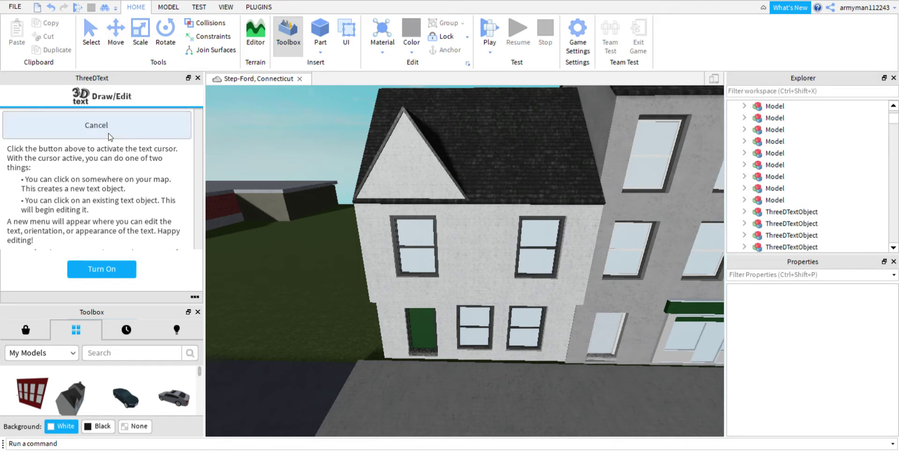
click(494, 243)
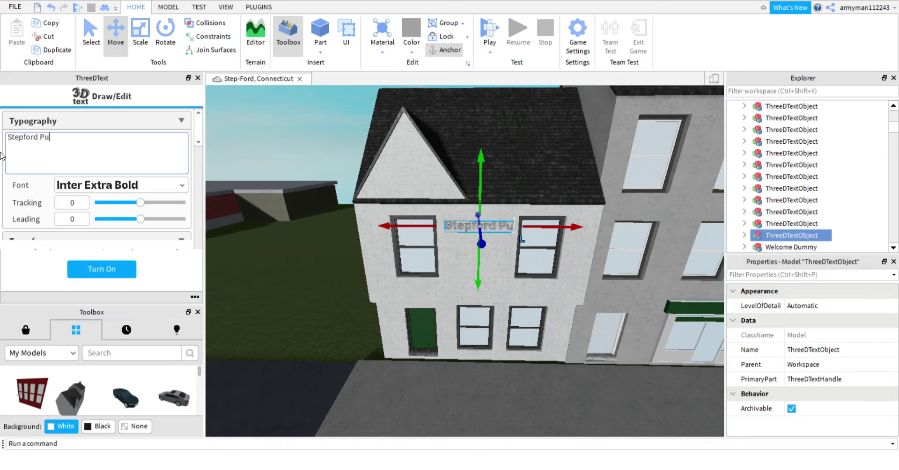
Step: Colour the "Stepford Pub" text green and deselect it
scroll(122, 202, down, 5)
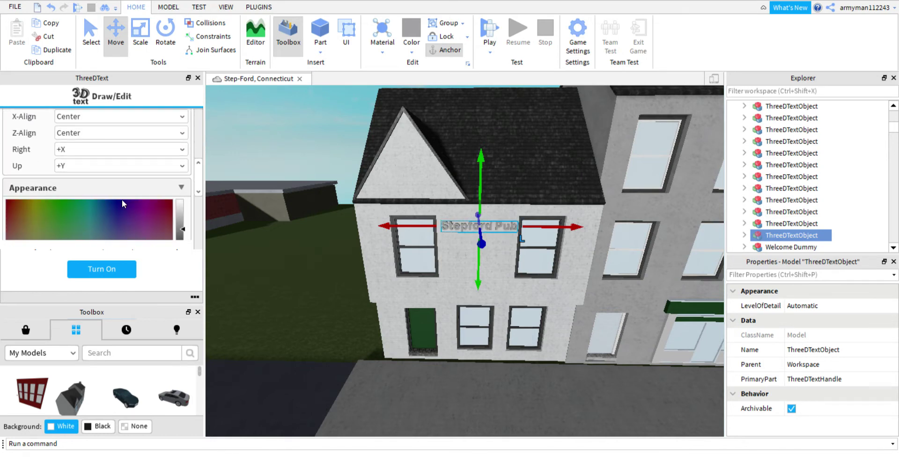
click(122, 213)
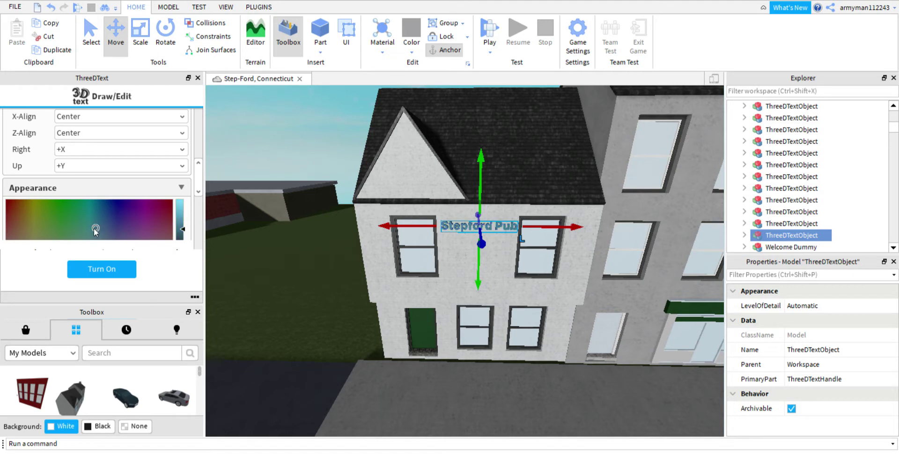
click(59, 229)
scroll(153, 225, down, 5)
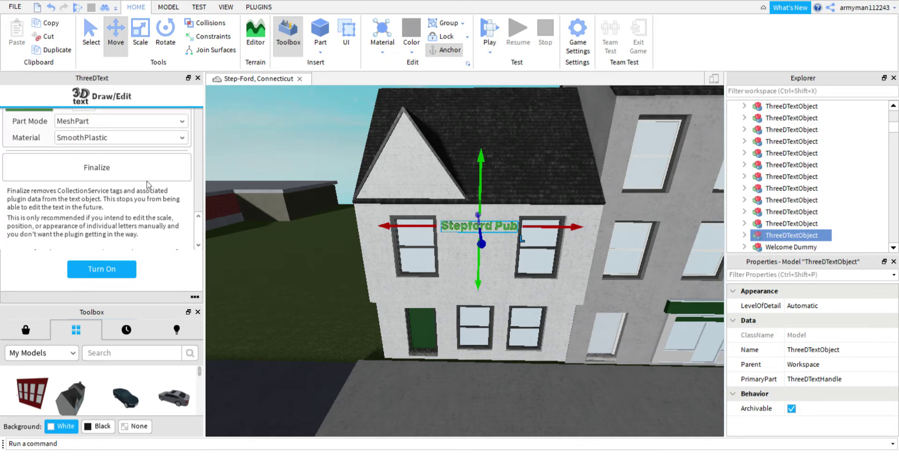
click(121, 137)
click(100, 209)
click(122, 170)
click(262, 204)
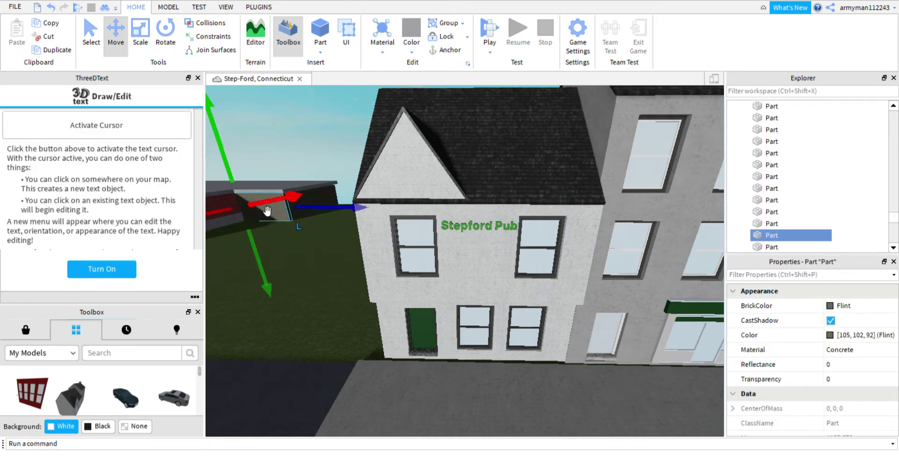
scroll(286, 318, up, 5)
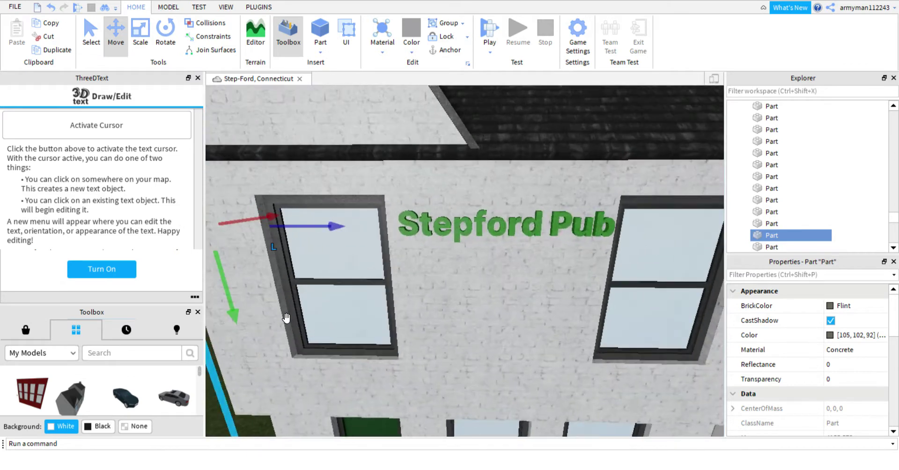
click(221, 405)
Step: Duplicate the building model on the pub's end and move the copy across the road to the grass behind the opposite sidewalk
scroll(221, 405, down, 8)
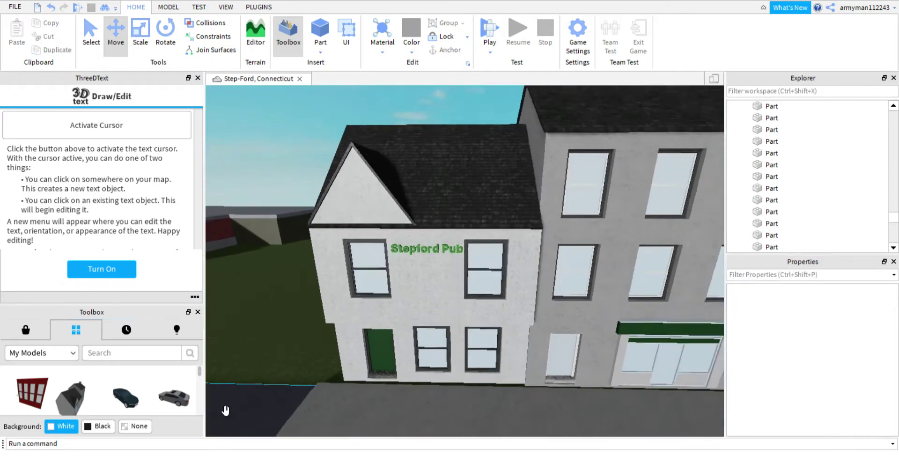
scroll(225, 410, down, 8)
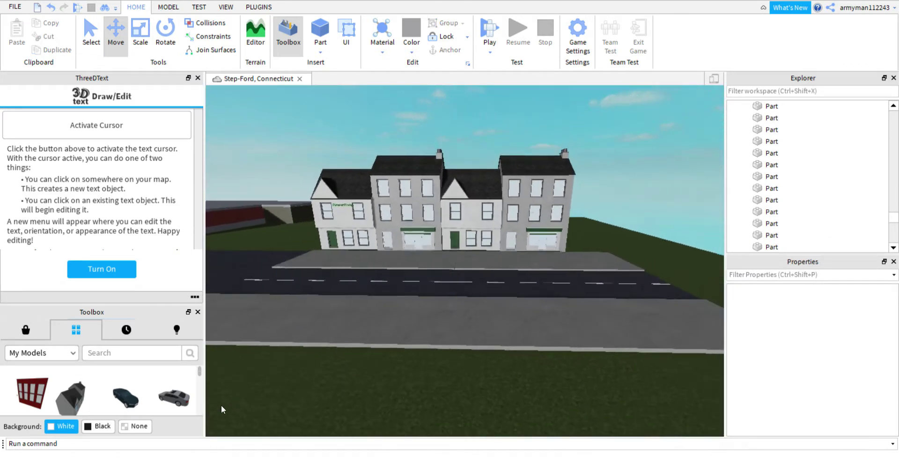
scroll(225, 410, up, 5)
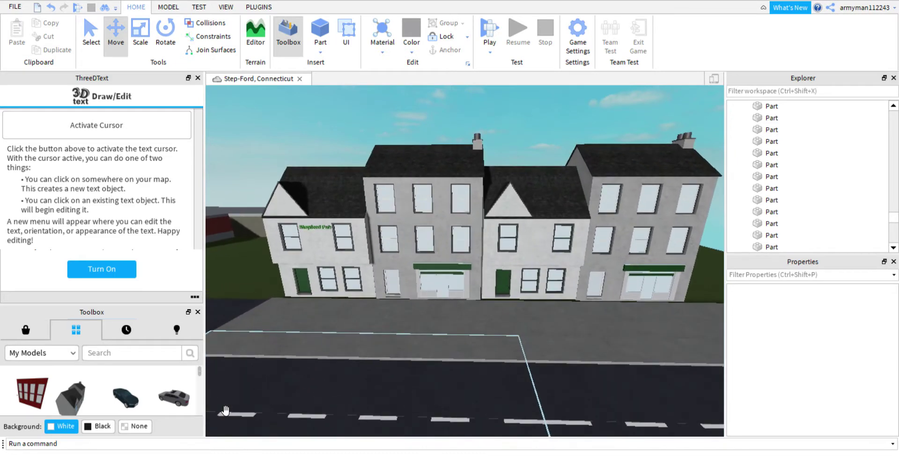
click(411, 227)
right_drag(411, 226, 411, 226)
click(51, 52)
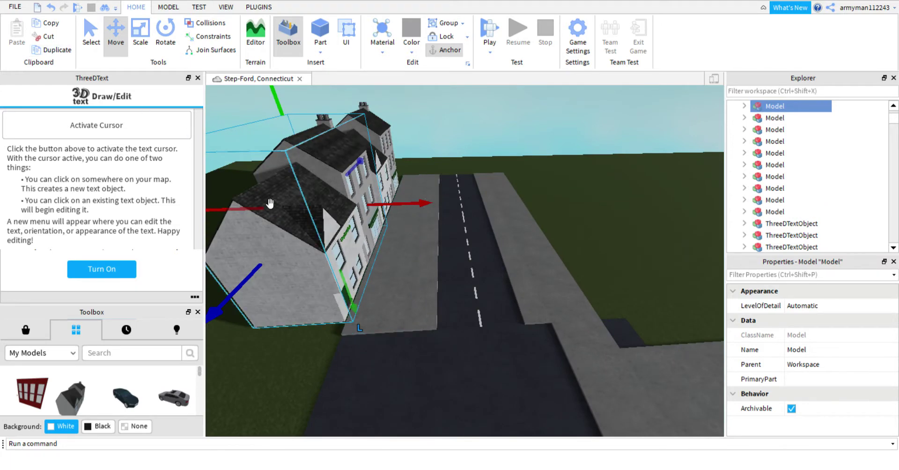
drag(405, 211, 554, 207)
Step: Rotate the copied building half a turn about its vertical axis so its storefronts face the road
key(d)
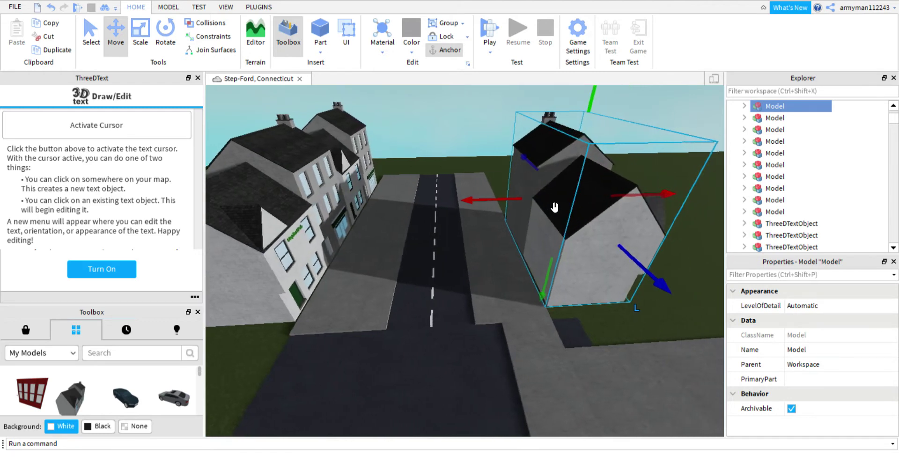
key(d)
right_drag(551, 202, 546, 195)
scroll(547, 194, up, 3)
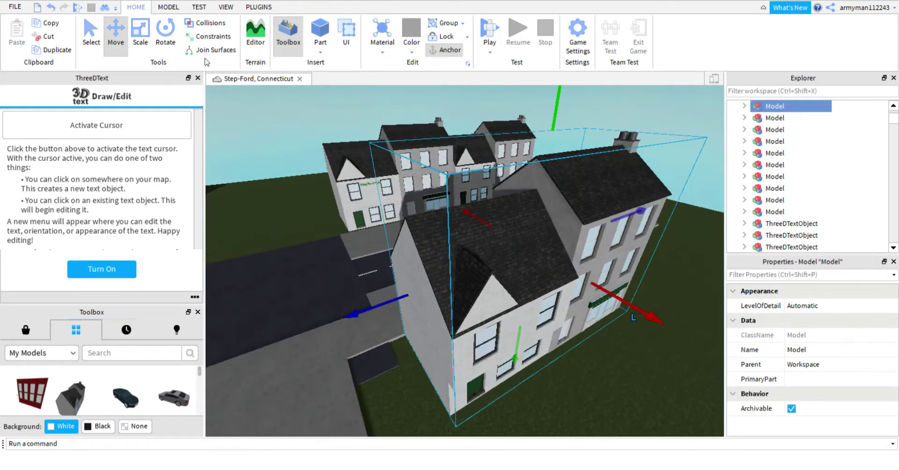
click(164, 36)
drag(545, 228, 520, 189)
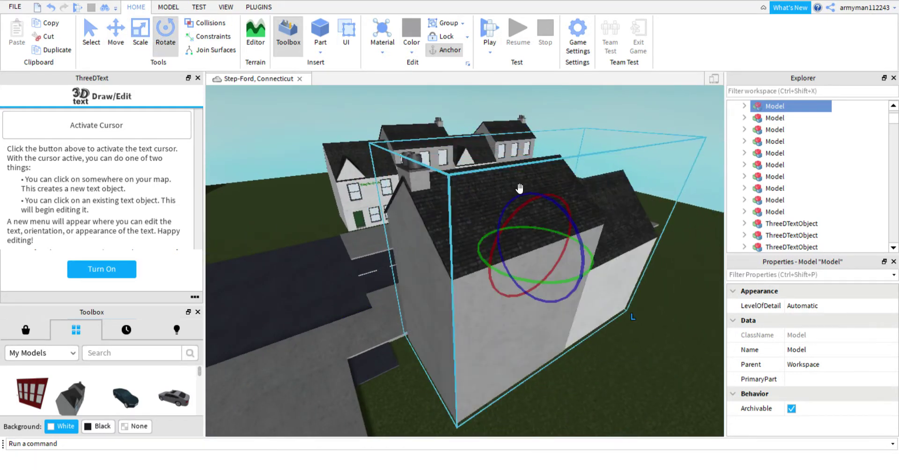
Step: Fine-tune the copied building's placement and move it forward so its front meets the sidewalk's back edge
key(e)
key(a)
key(w)
right_drag(519, 188, 520, 189)
scroll(520, 188, down, 8)
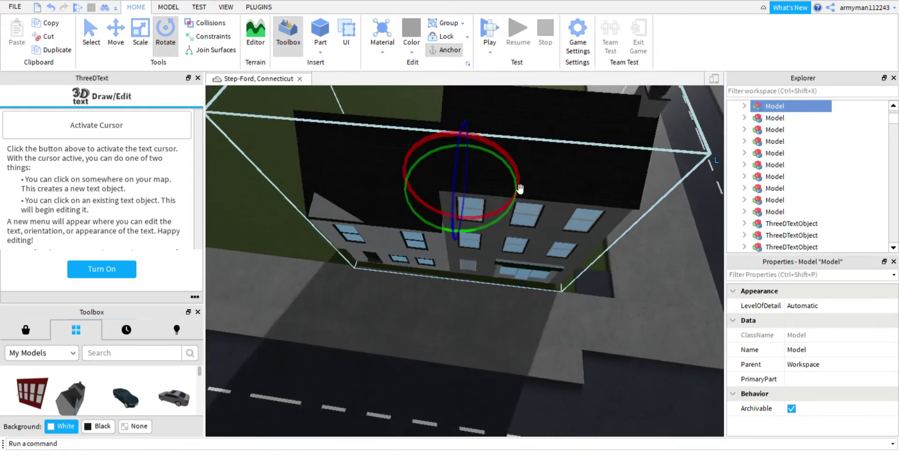
drag(515, 240, 515, 245)
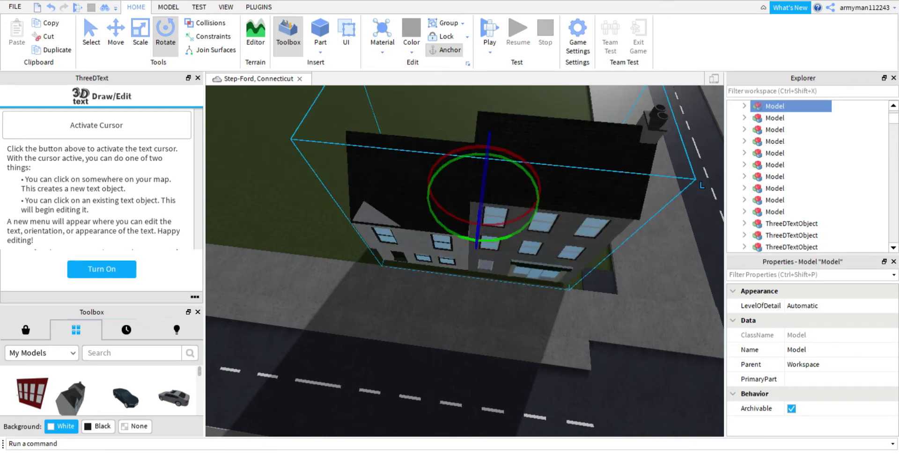
click(117, 40)
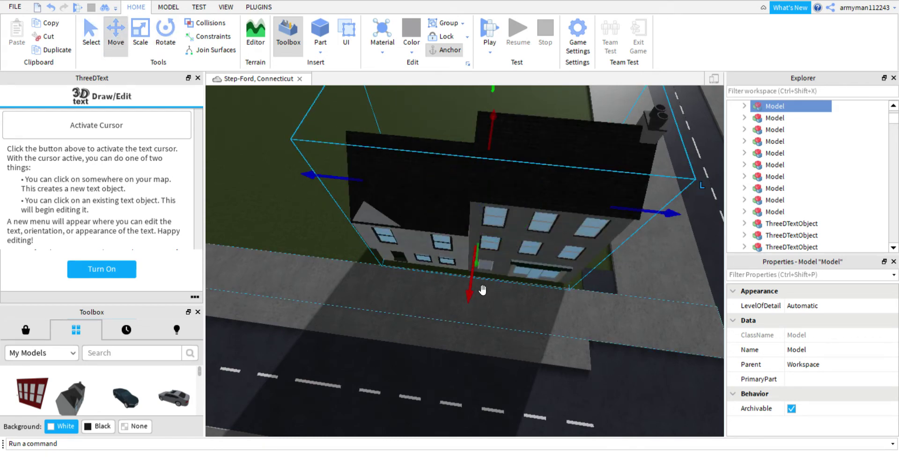
drag(482, 291, 478, 301)
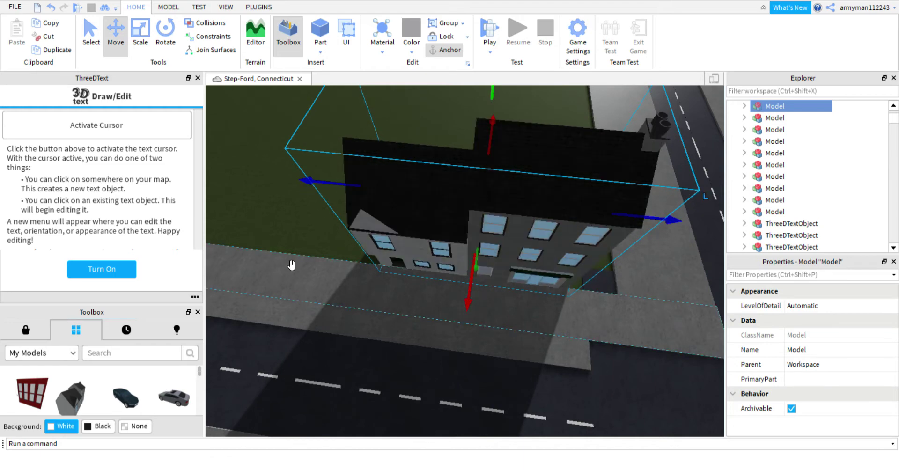
Step: Duplicate the turned building and move the copy along the sidewalk so its chimney end adjoins the original's white end
click(65, 51)
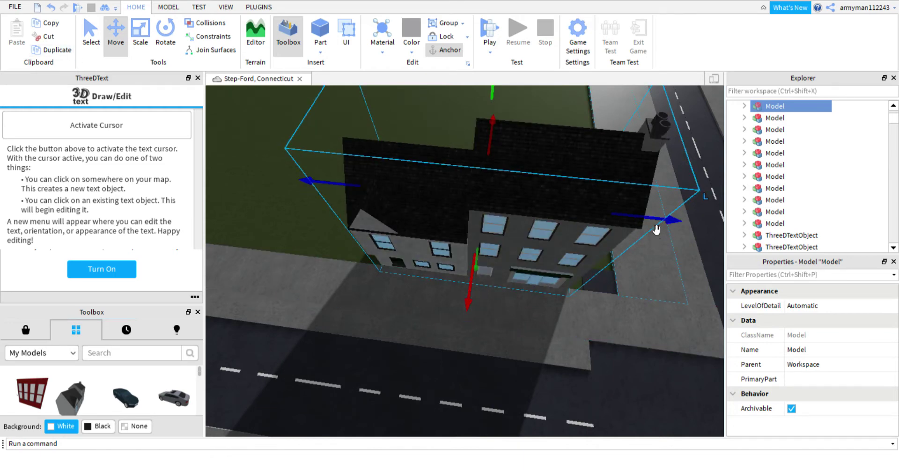
drag(655, 226, 417, 148)
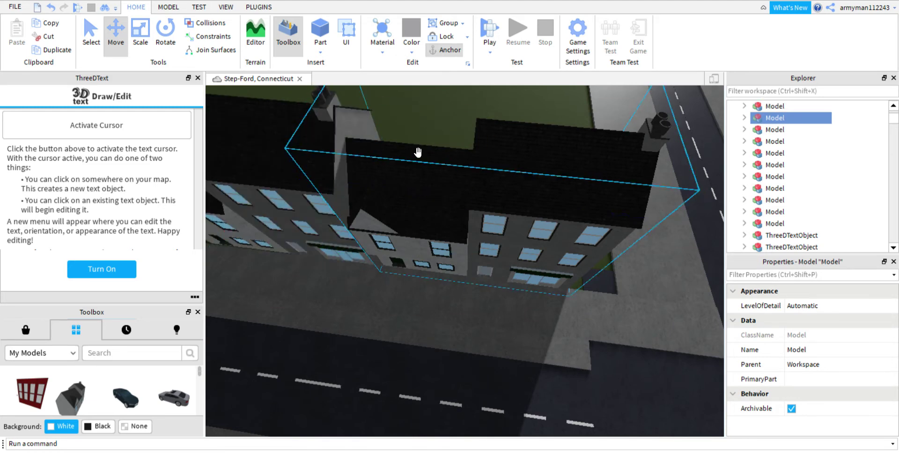
click(418, 153)
click(433, 155)
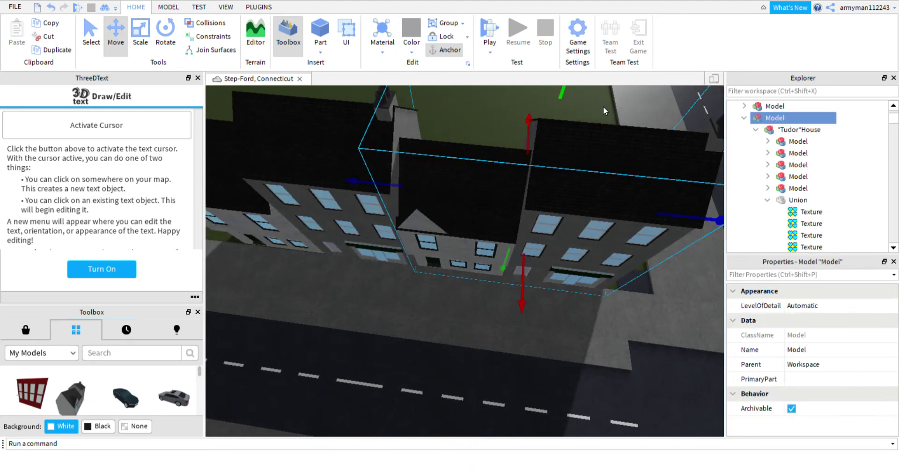
click(593, 97)
scroll(768, 120, up, 3)
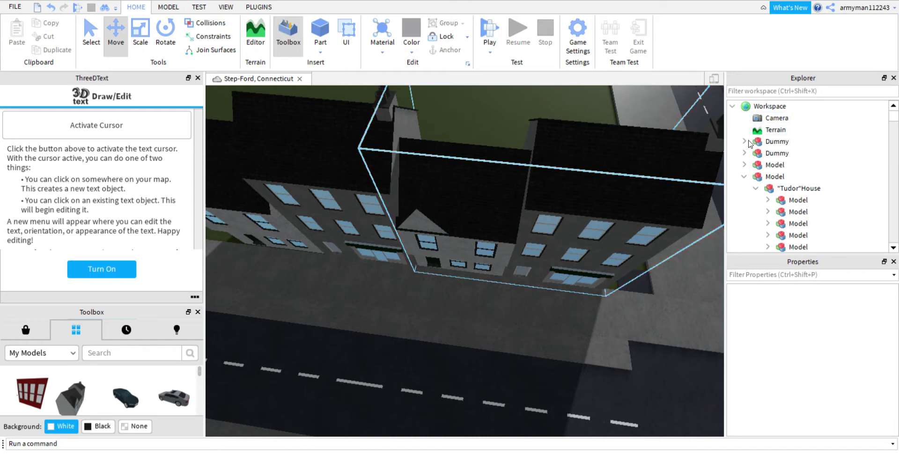
Step: Scale the sidewalk strip in front of the new buildings lengthwise so it extends over the grass past the road's end
right_drag(558, 186, 479, 191)
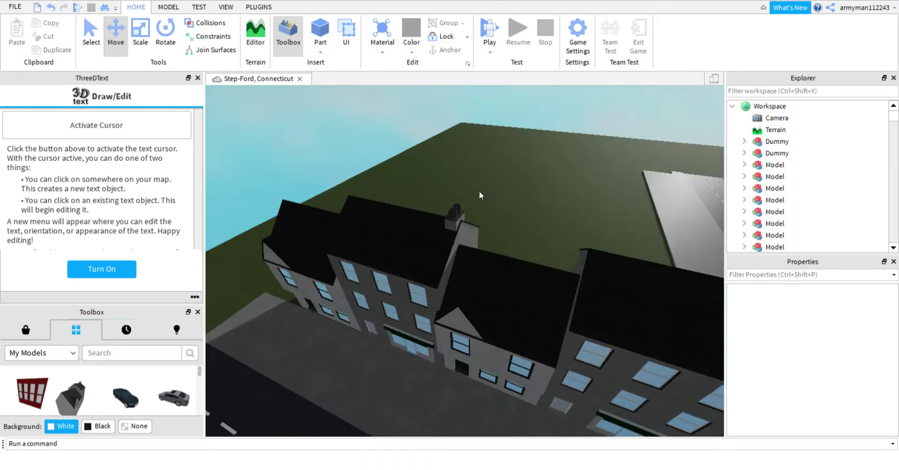
key(a)
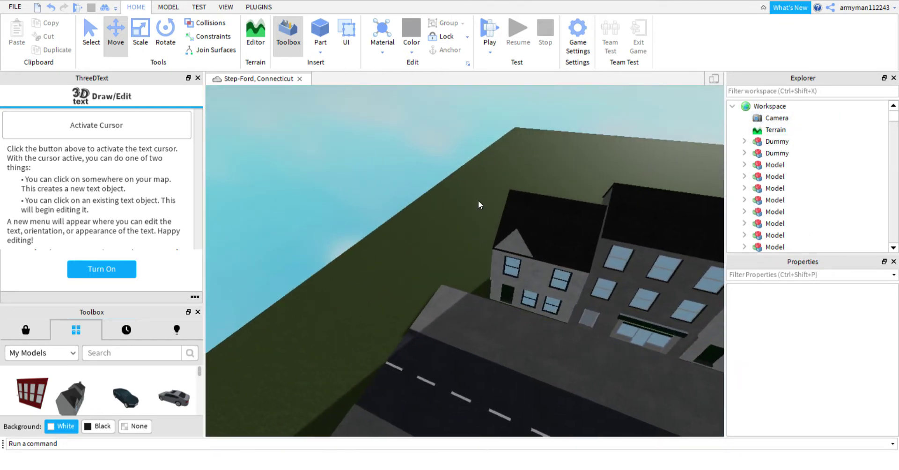
click(504, 371)
scroll(504, 370, up, 2)
right_drag(504, 370, 503, 370)
key(a)
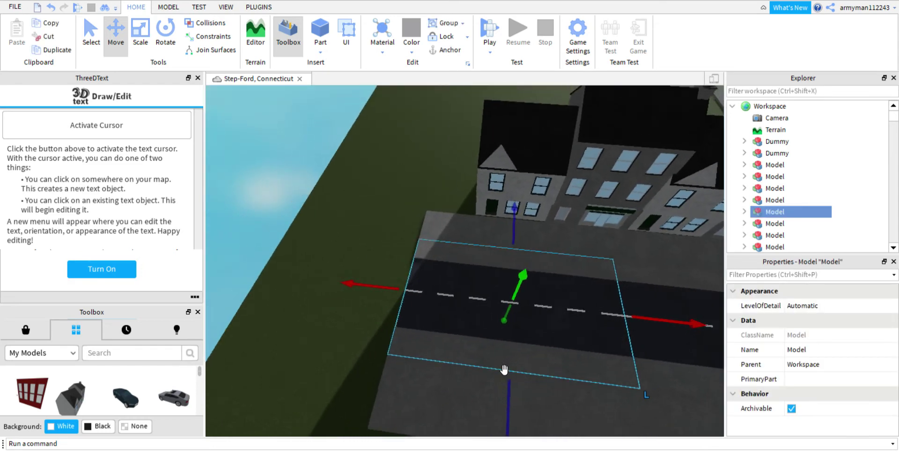
click(473, 235)
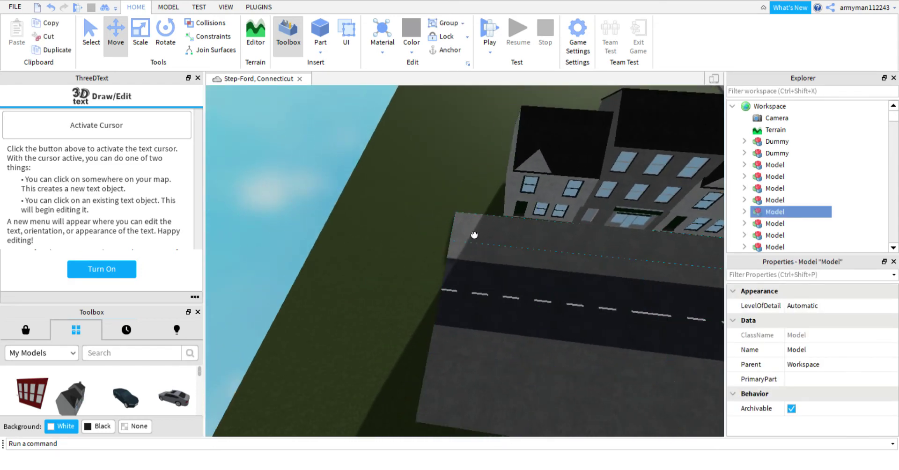
click(136, 40)
drag(436, 238, 399, 238)
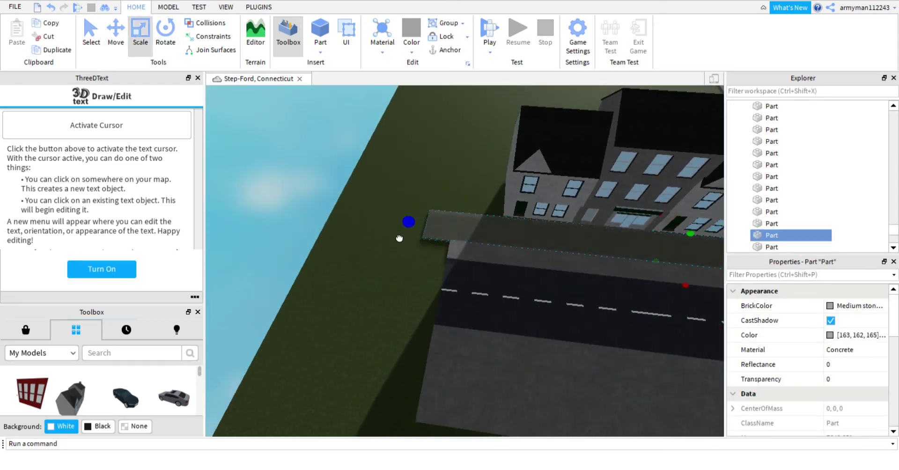
Step: Duplicate the last road section and move the copy outward so it joins the road's end
click(532, 301)
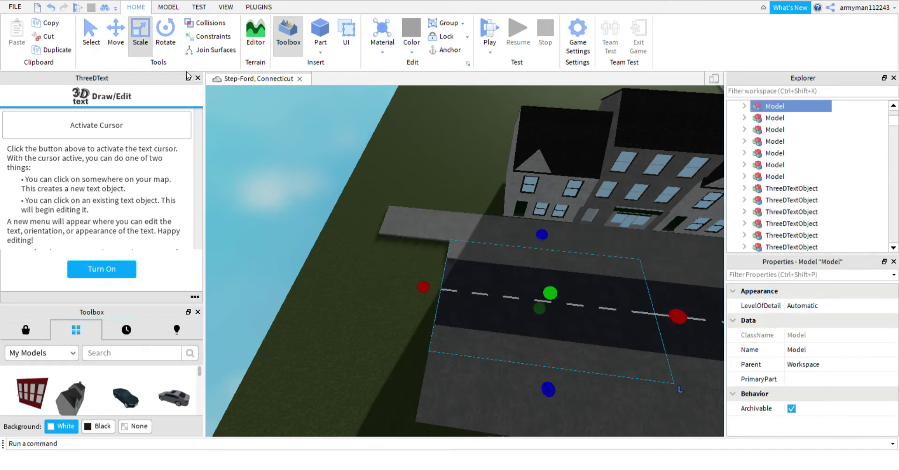
click(116, 37)
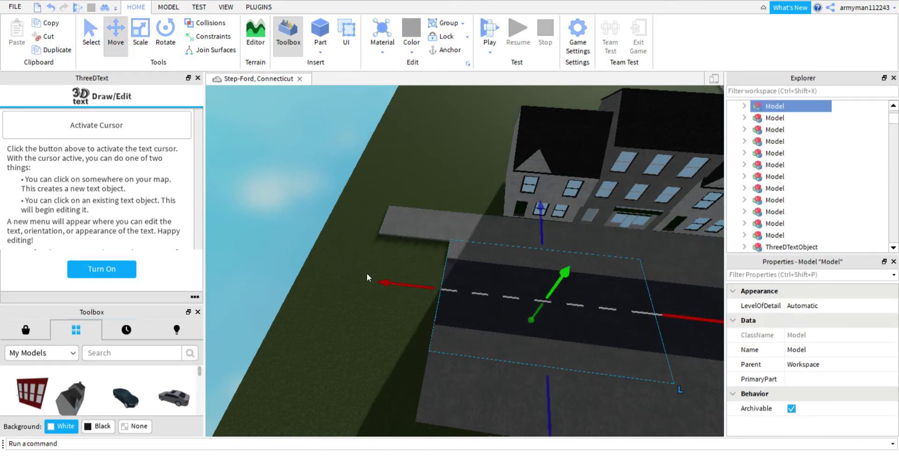
drag(399, 289, 212, 240)
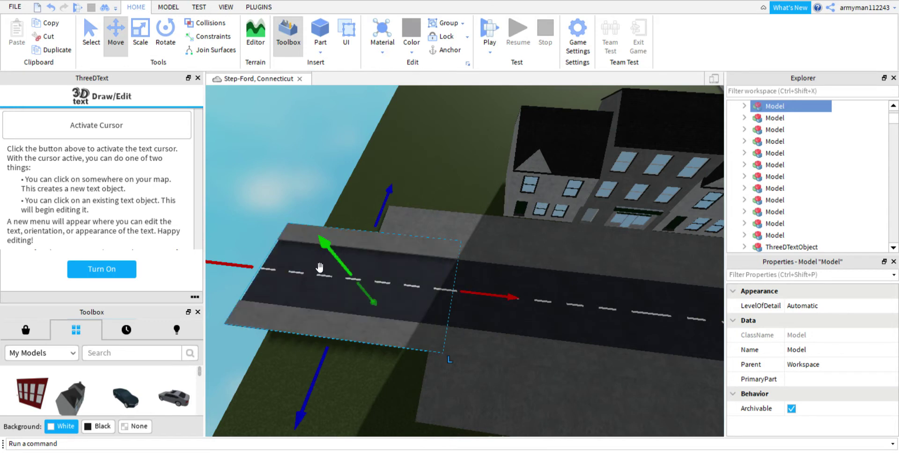
drag(492, 297, 481, 298)
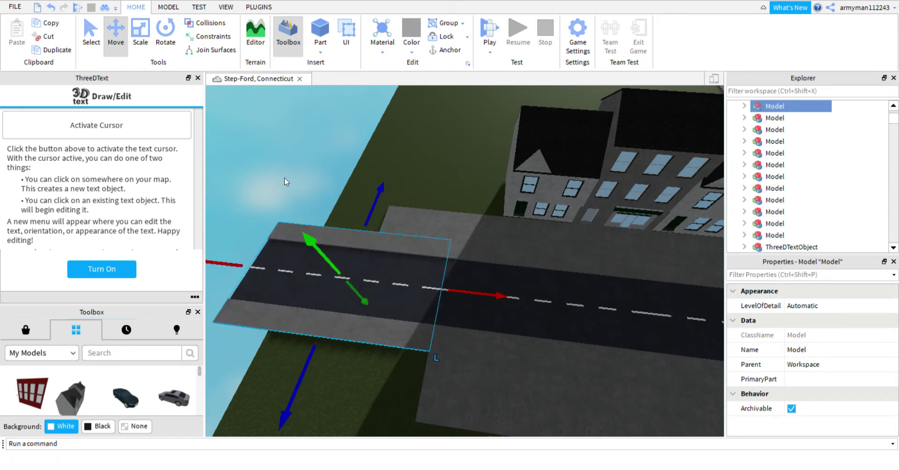
Step: Find the Baseplate by filtering the workspace objects for "basepla" and scale it outward so grass extends beyond the new road's end
scroll(793, 132, up, 2)
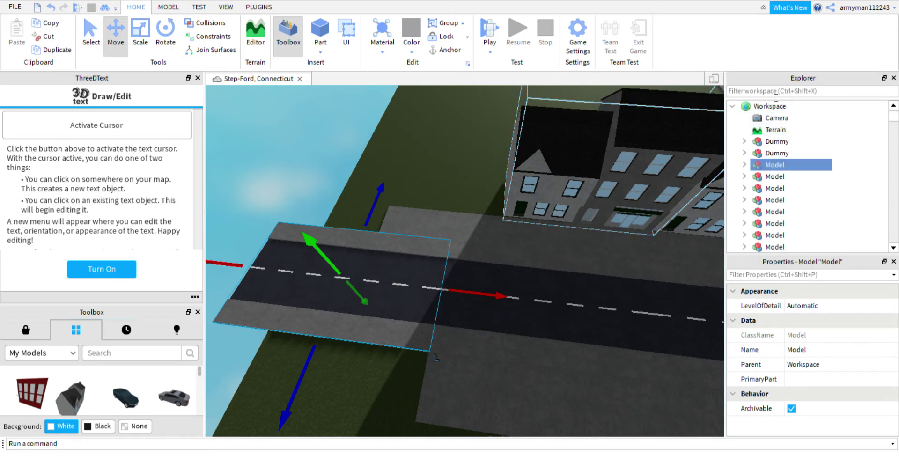
text(basepla)
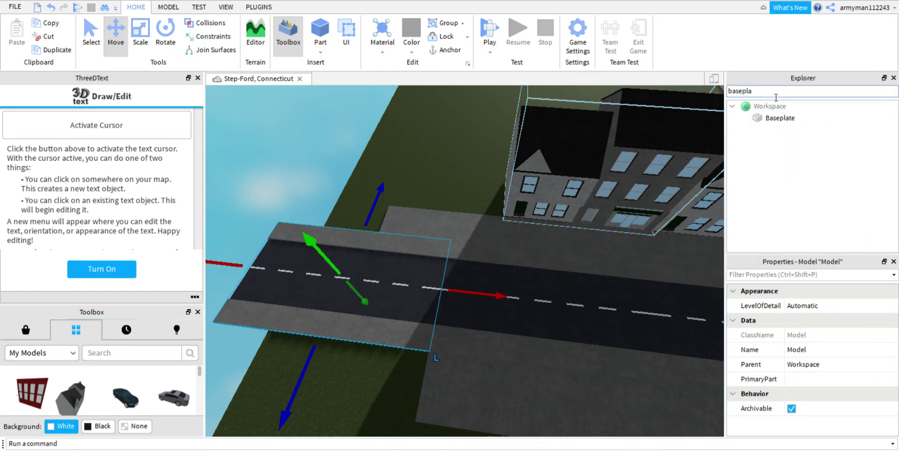
click(775, 118)
click(147, 55)
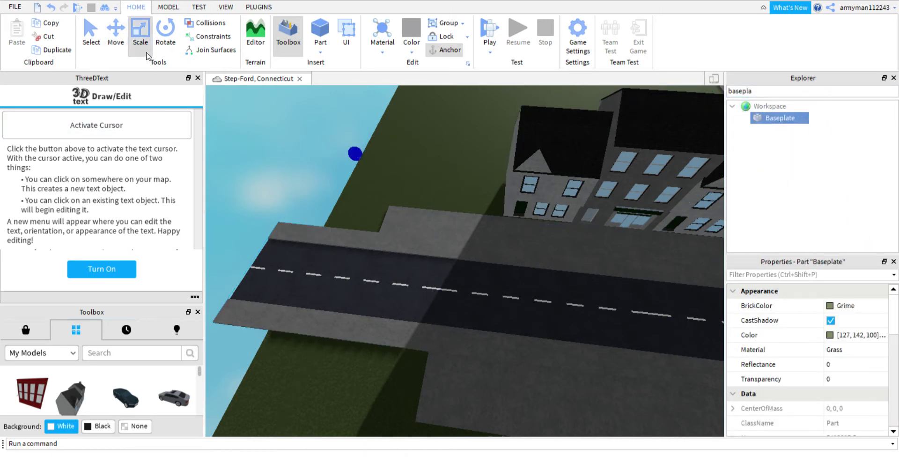
drag(358, 154, 215, 120)
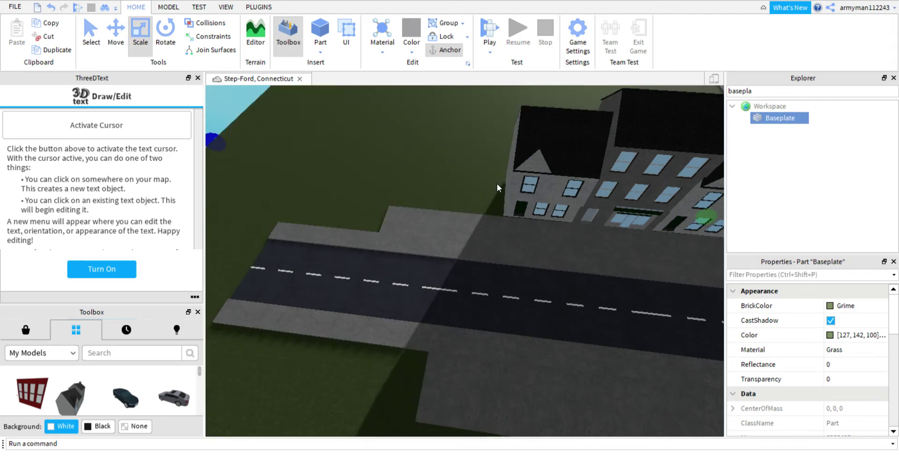
Step: Enlarge the Baseplate further beyond the road's end and also extend it outward behind the row of buildings
right_drag(496, 183, 496, 184)
drag(330, 159, 271, 121)
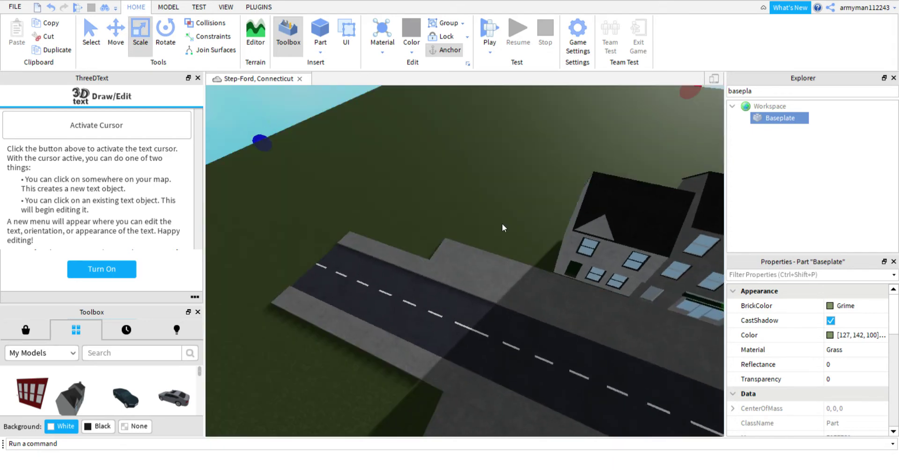
right_drag(502, 224, 412, 193)
drag(377, 171, 287, 108)
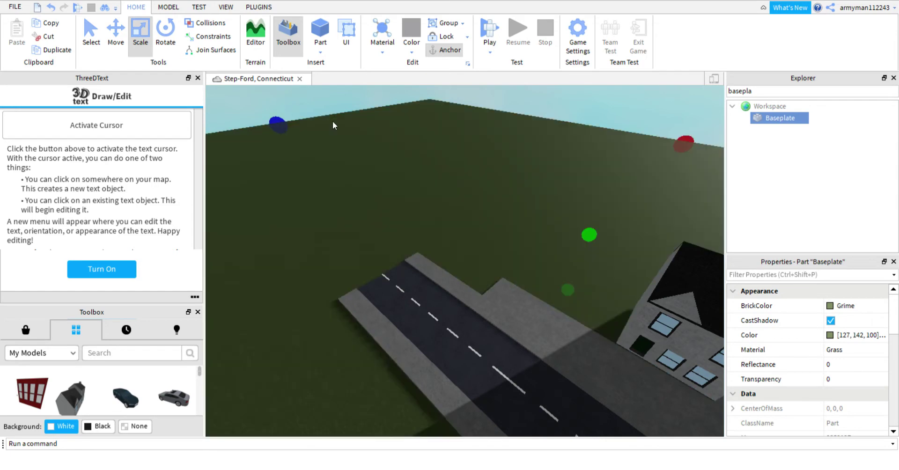
drag(683, 151, 710, 111)
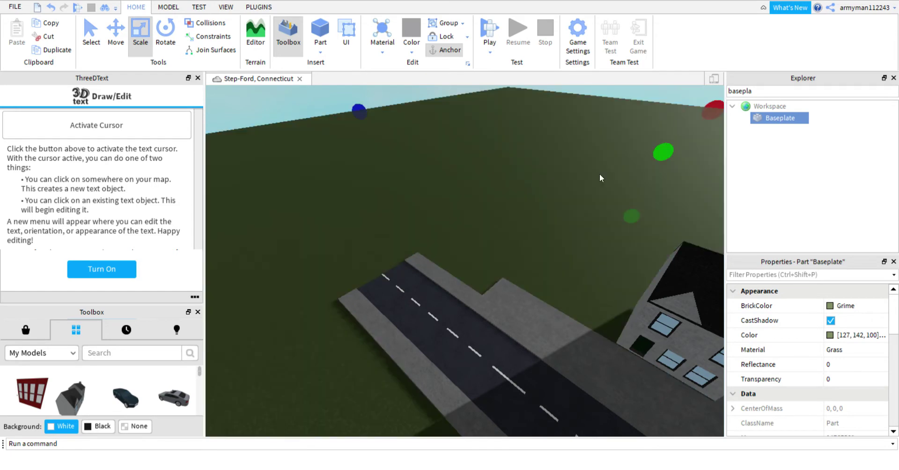
click(534, 188)
Step: Scale the wide sidewalk strips on both sides of the street lengthwise so they reach the end of the new road section
right_drag(487, 281, 491, 286)
key(s)
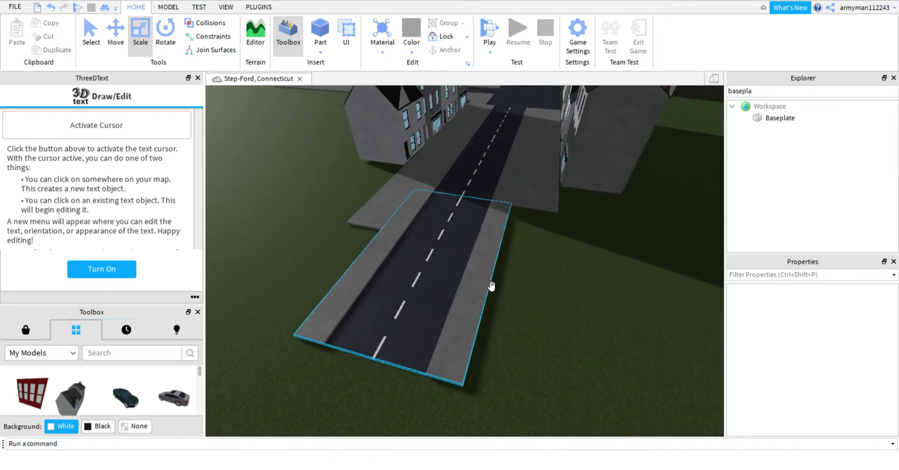
click(536, 164)
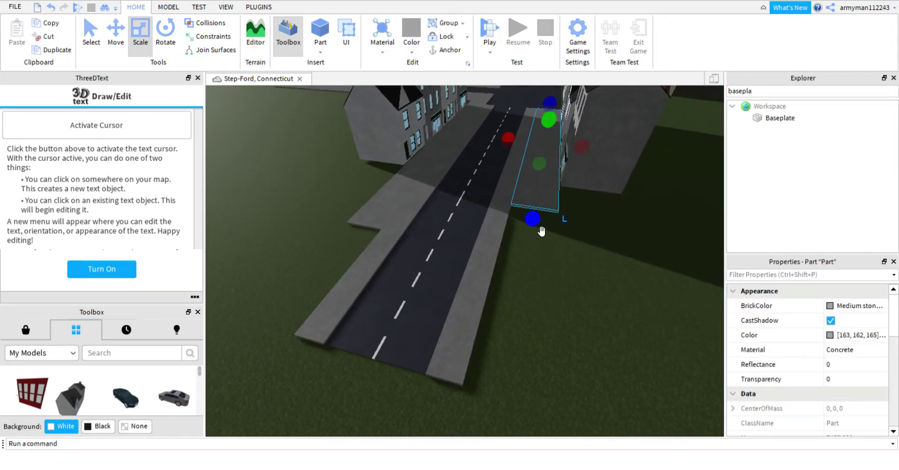
drag(546, 235, 511, 440)
click(363, 227)
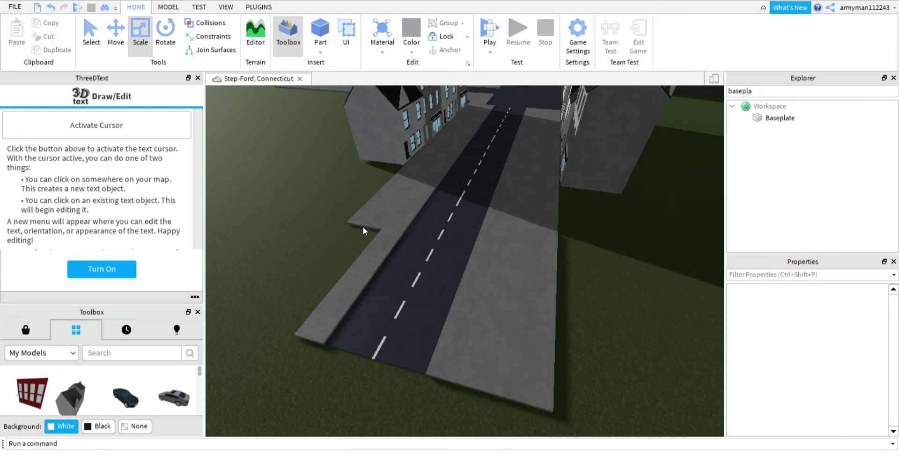
drag(361, 248, 258, 360)
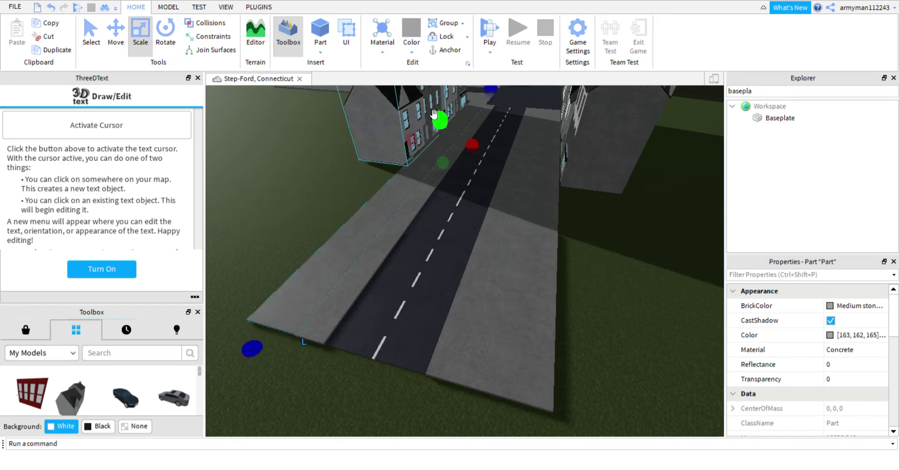
Step: Duplicate the end building beside the extended sidewalk and move the copy outward so it continues the row without a gap
click(354, 138)
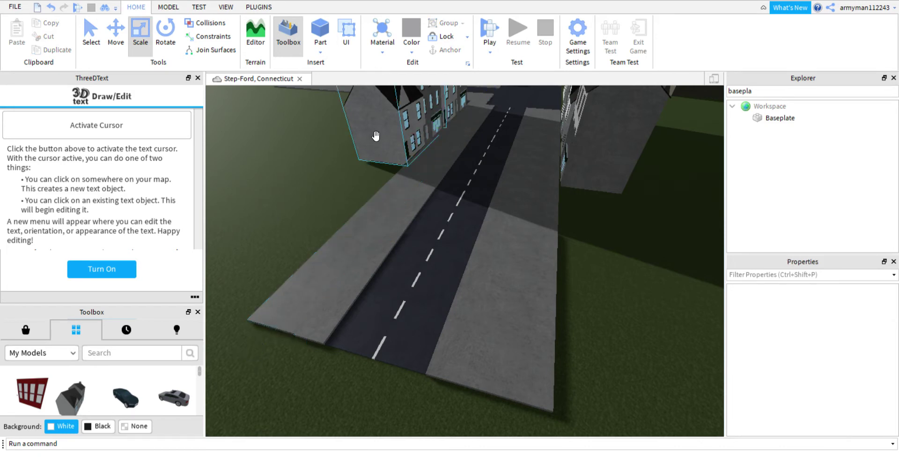
click(116, 37)
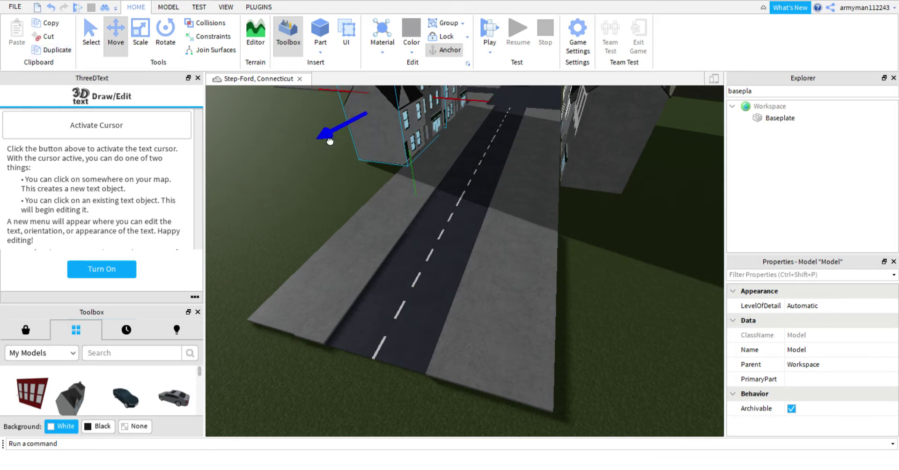
drag(330, 140, 202, 211)
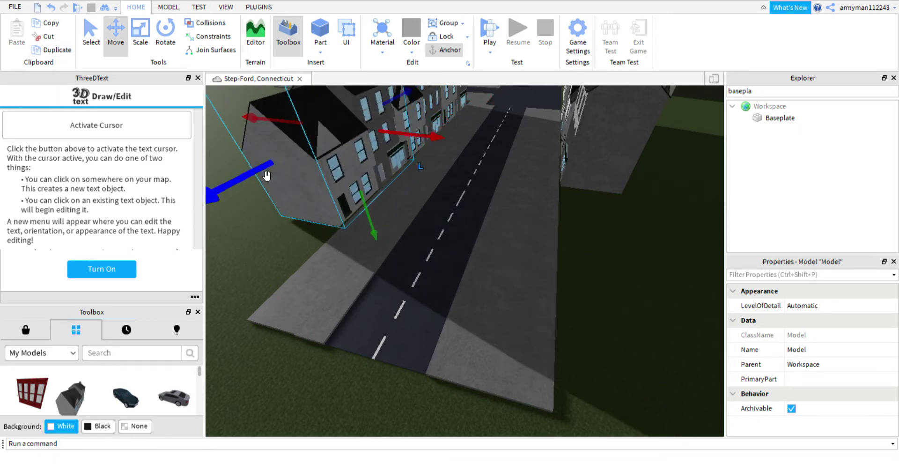
drag(266, 177, 249, 194)
key(w)
key(e)
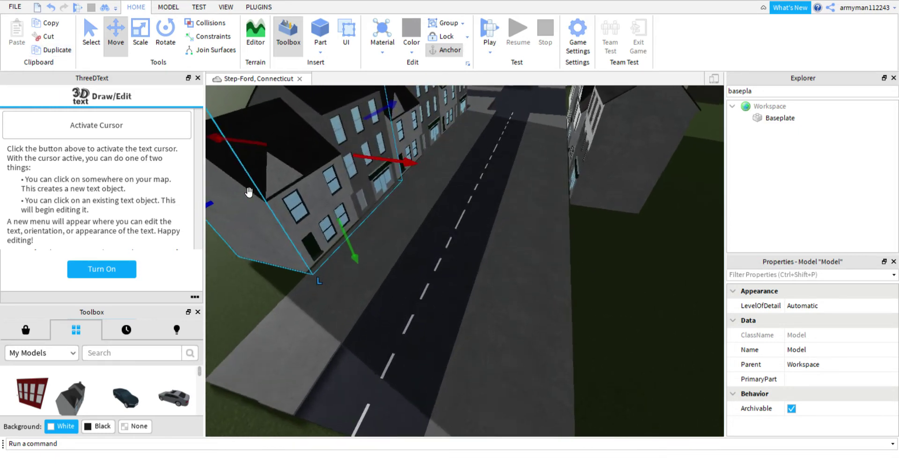
scroll(250, 192, up, 3)
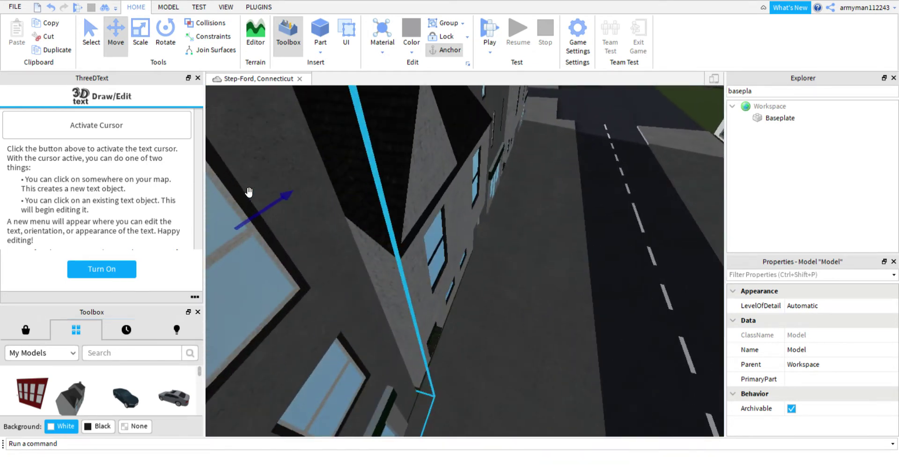
Step: Duplicate the end building on the opposite side of the street and move the copy outward along the sidewalk to extend that row
right_drag(249, 192, 248, 193)
key(s)
key(s)
key(a)
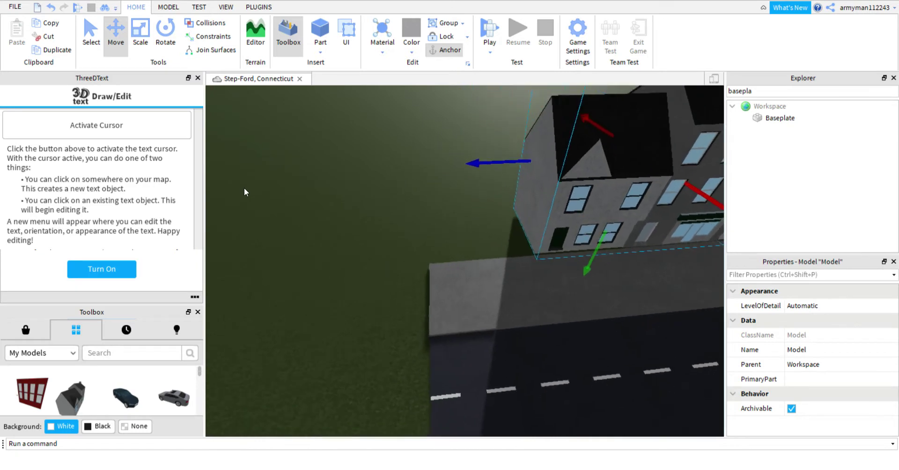
key(s)
key(d)
key(q)
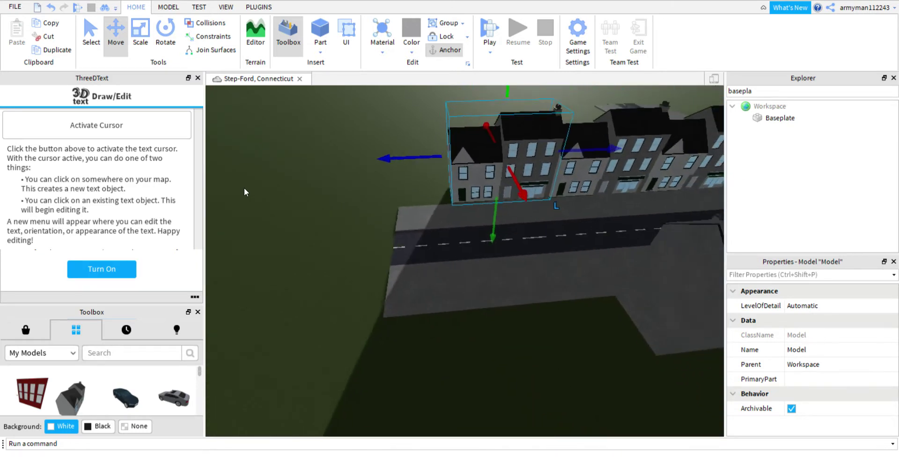
click(665, 239)
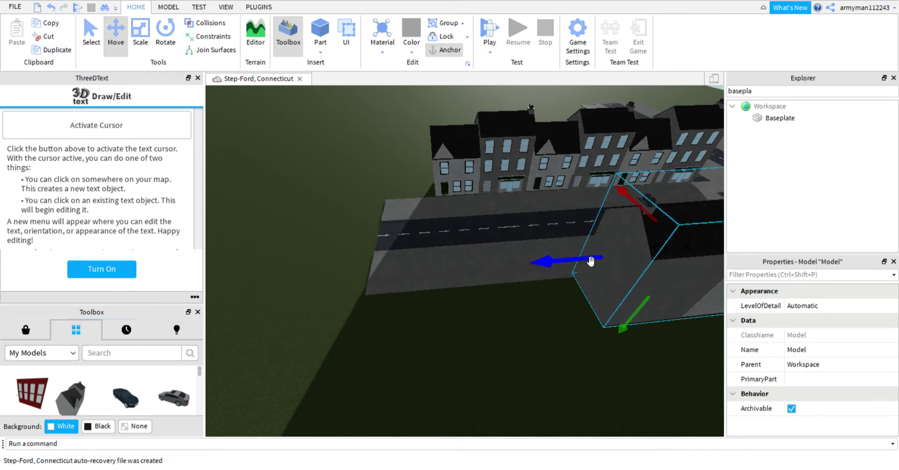
drag(567, 270, 366, 278)
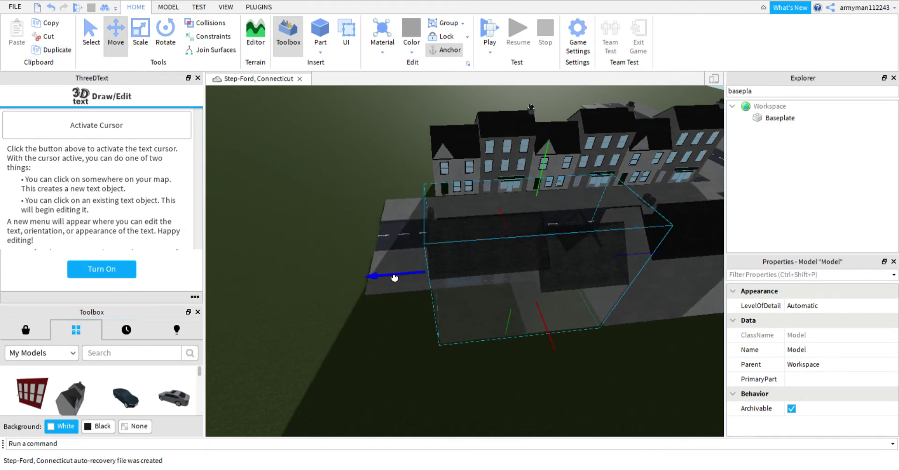
click(522, 366)
Step: Place a 3D text object on the wide sidewalk near the road's end and enter "sorry just dancing" as its text
mouse_move(522, 366)
right_down()
mouse_move(559, 386)
mouse_move(522, 360)
mouse_move(527, 370)
right_up()
key(q)
click(96, 125)
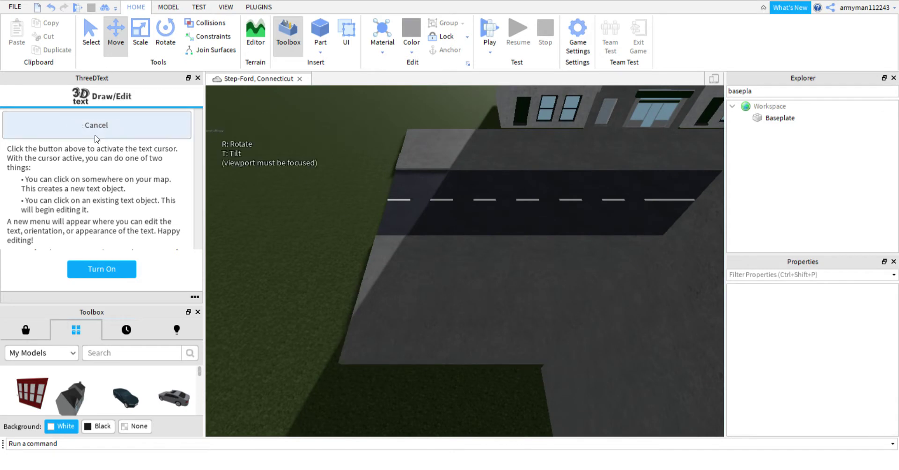
click(477, 311)
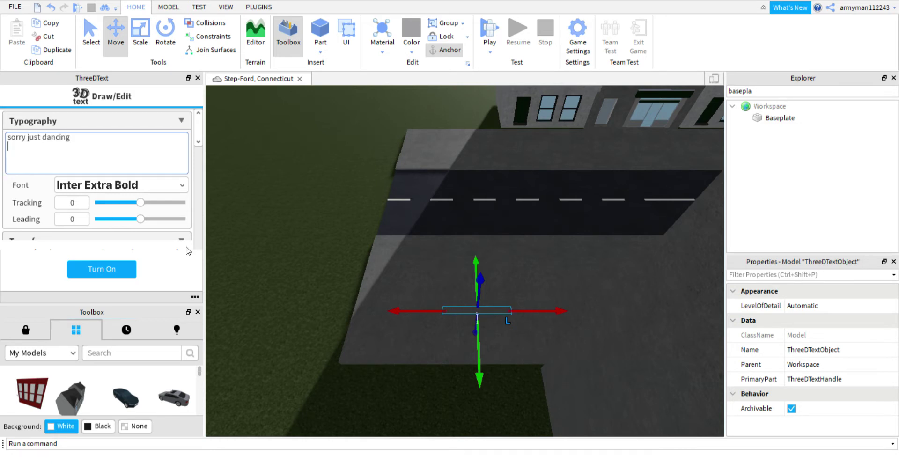
click(330, 321)
Step: Duplicate the last road section and move the copy outward so it joins the road's end beyond the new buildings
scroll(291, 313, up, 5)
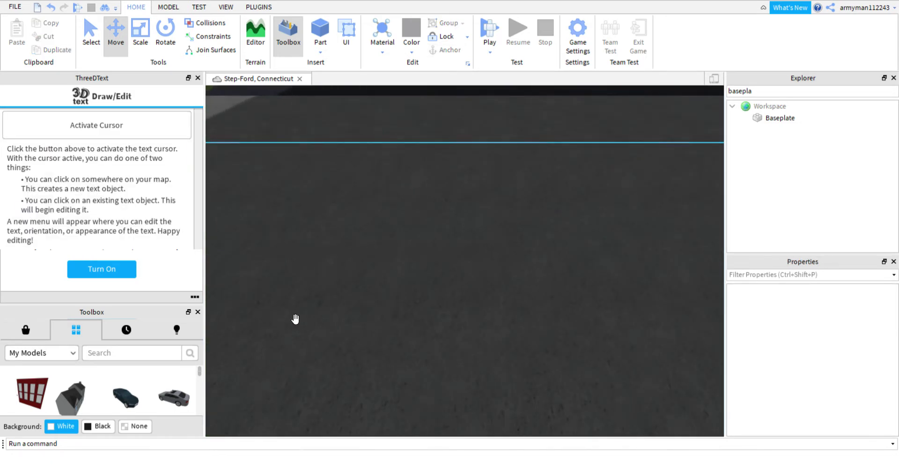
scroll(295, 319, down, 5)
click(357, 267)
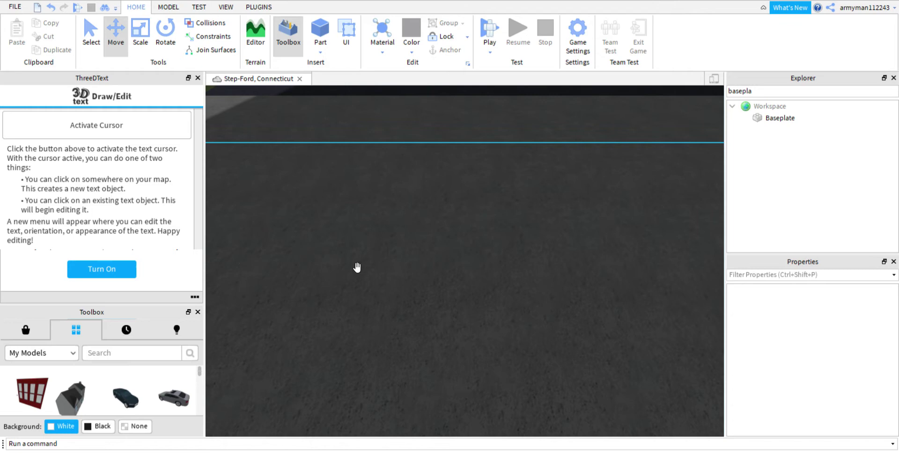
right_drag(357, 267, 357, 265)
key(w)
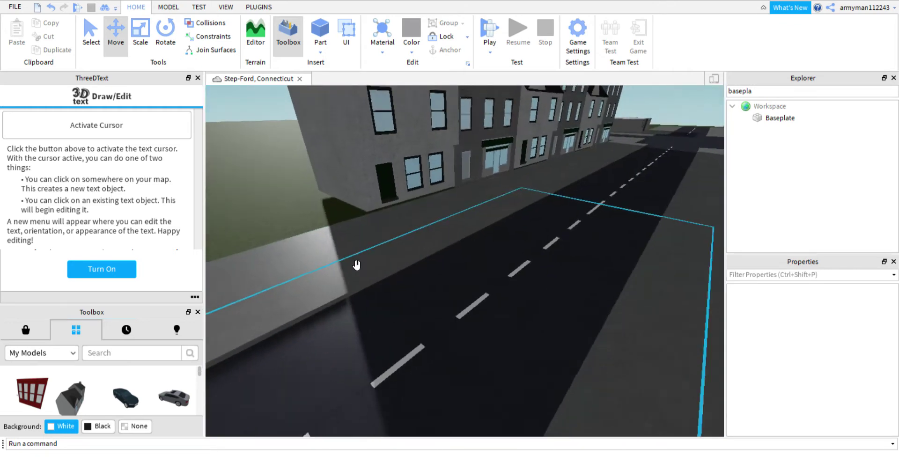
key(s)
key(a)
click(474, 300)
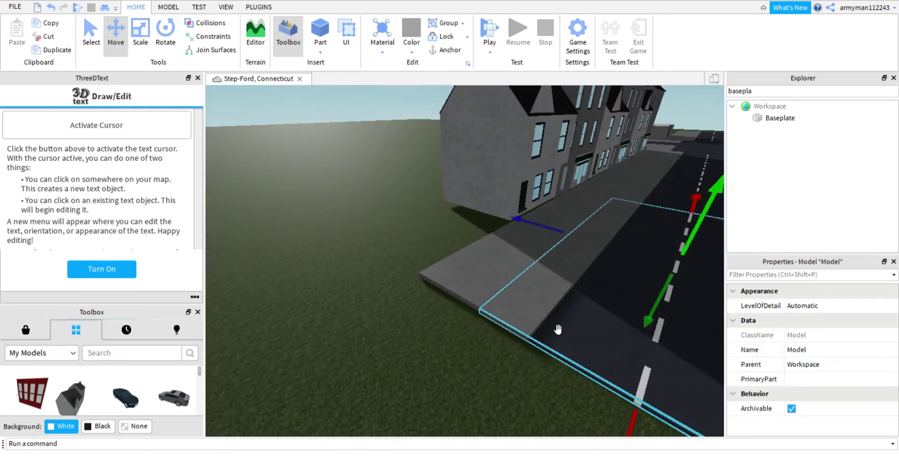
key(f)
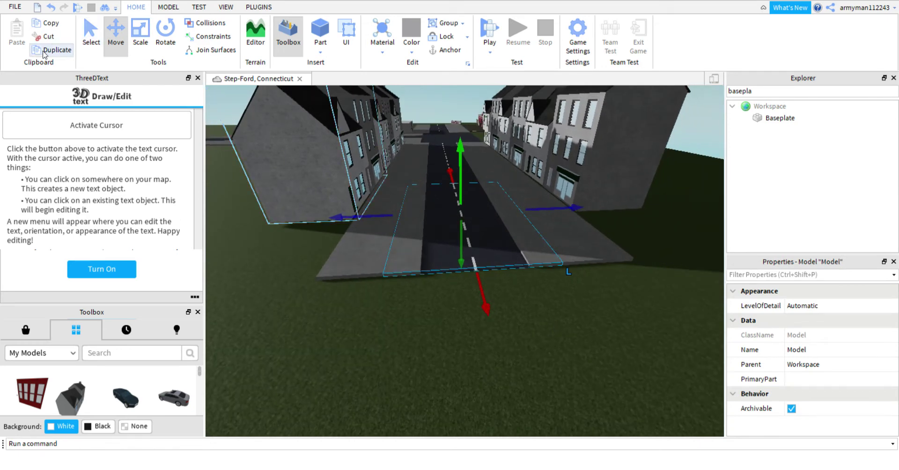
drag(455, 186, 471, 267)
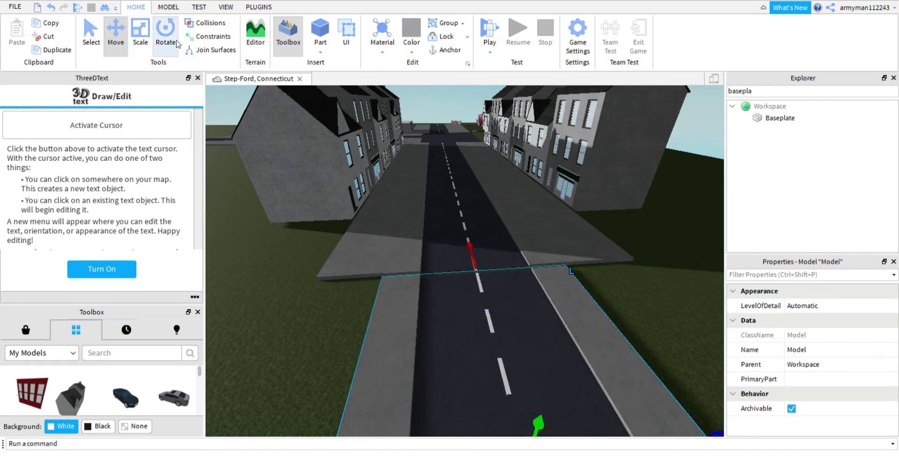
Step: Rotate the copied road section 90 degrees so it runs across the street, and move it up against the road's end
click(165, 33)
key(f)
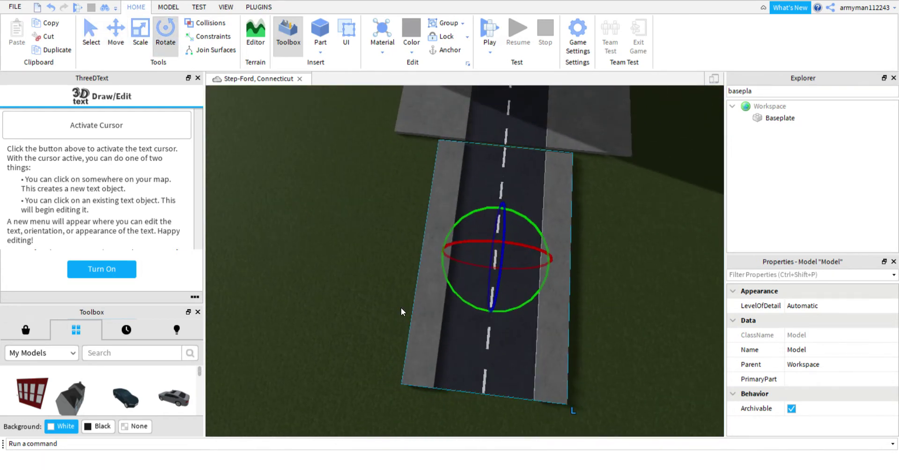
drag(551, 244, 533, 342)
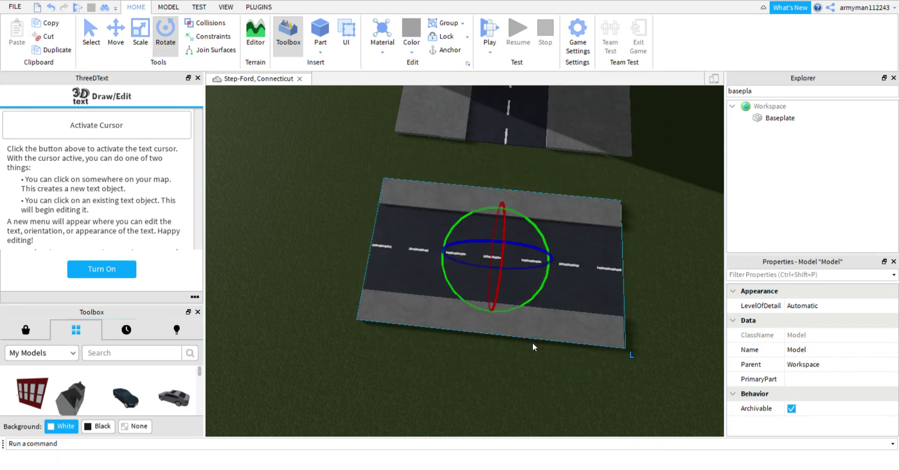
click(120, 48)
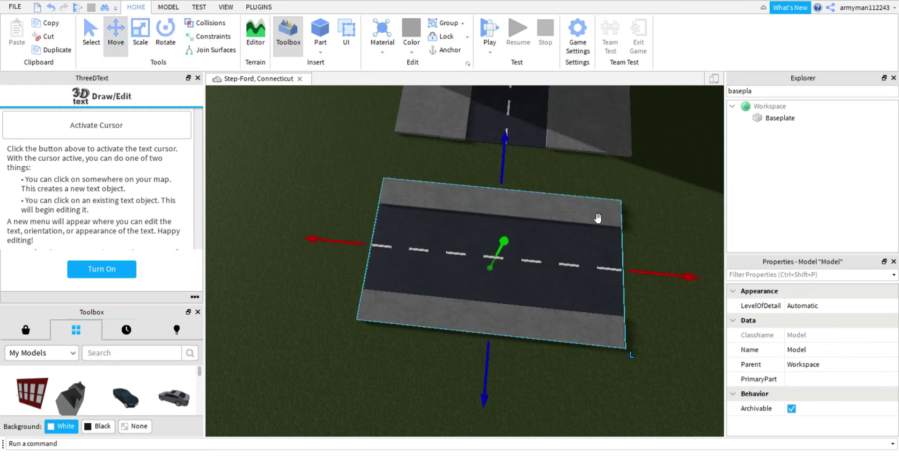
drag(508, 166, 510, 128)
scroll(529, 161, up, 5)
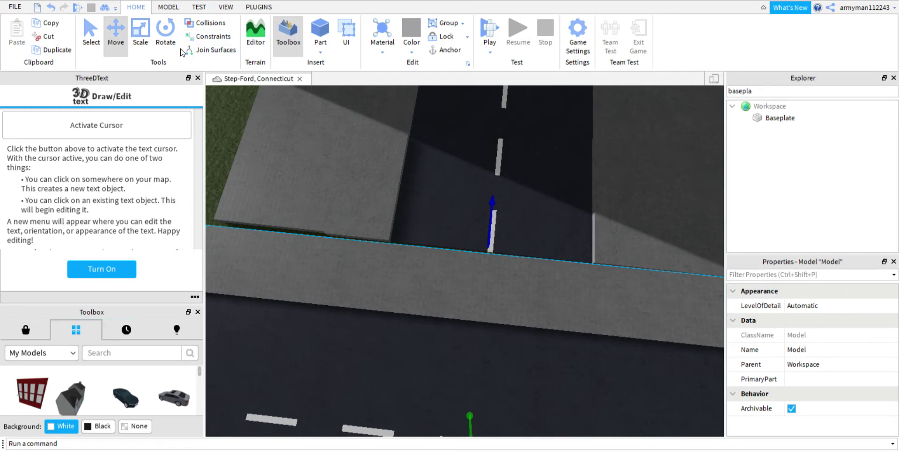
Step: Slide the crosswise road section sideways until its end lines up with the edge of the street's roadway, forming a side branch
click(165, 38)
drag(497, 390, 501, 389)
click(501, 392)
key(f)
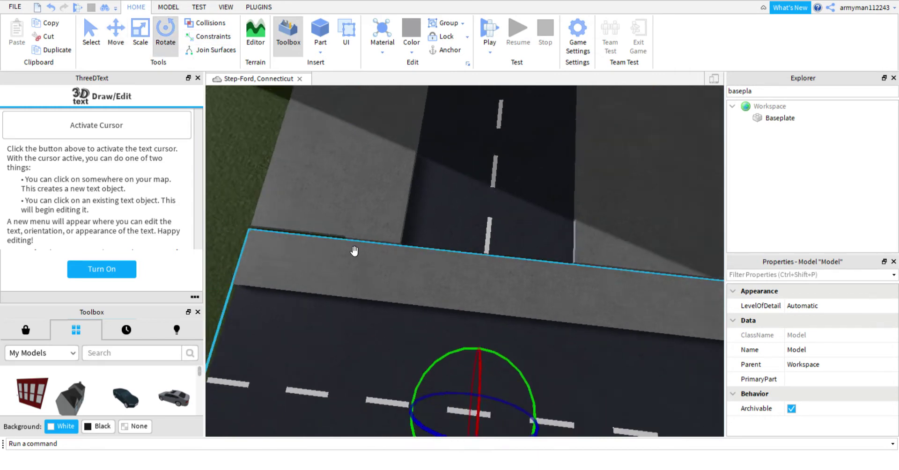
click(116, 32)
drag(487, 203, 390, 170)
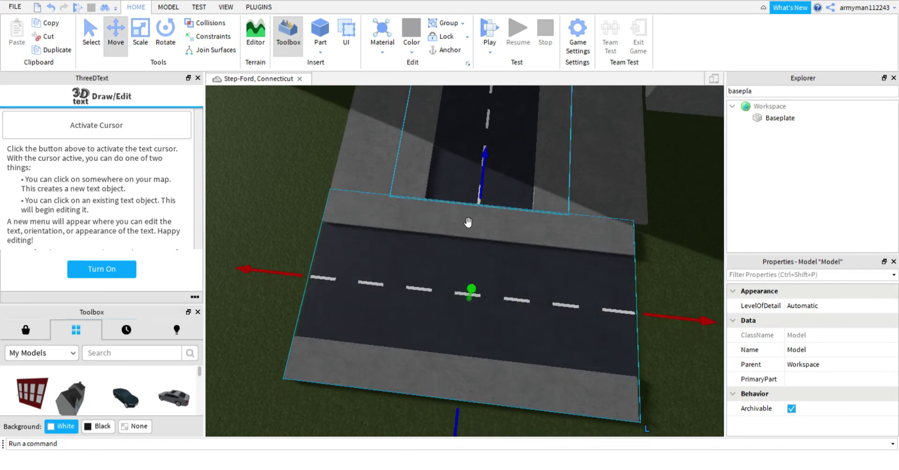
drag(659, 321, 434, 279)
click(497, 255)
right_drag(498, 254, 497, 254)
scroll(497, 254, down, 3)
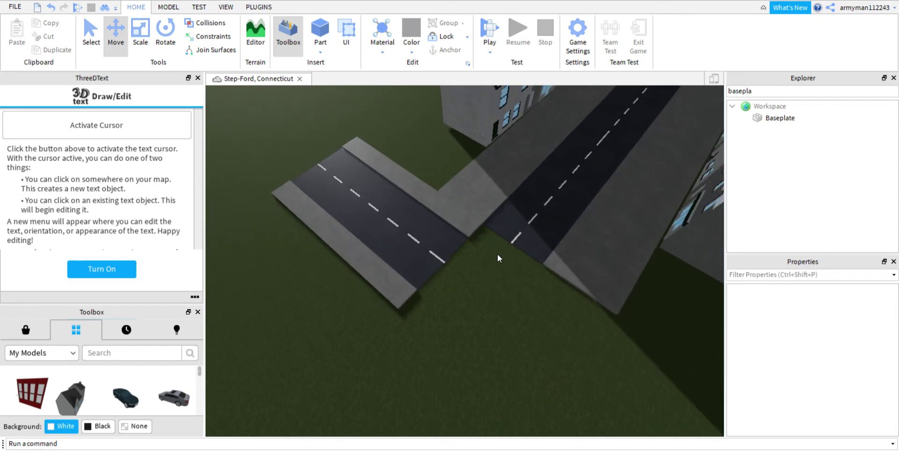
Step: Move the crosswise road section outward until its end lines up with the outer edge of the street's sidewalk
click(432, 235)
drag(474, 287, 428, 241)
right_drag(526, 257, 525, 258)
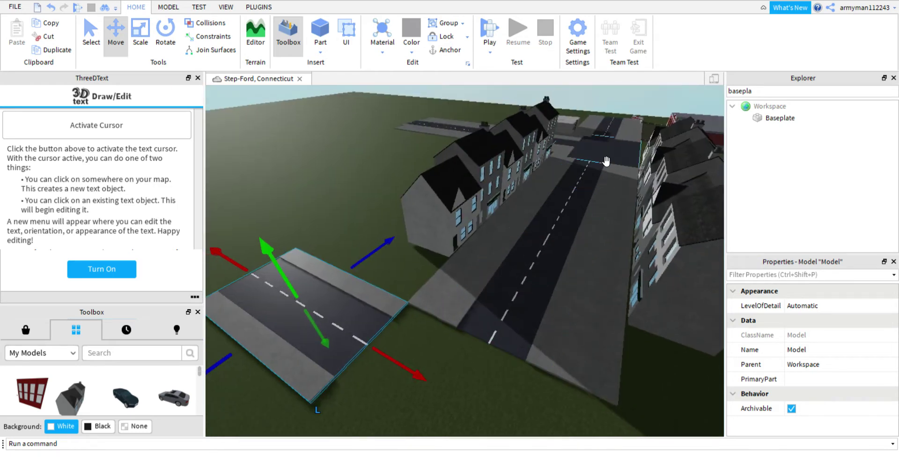
Step: Duplicate the dark junction slab from the earlier intersection and move the copy down the street to the road's end beside the side branch
click(626, 150)
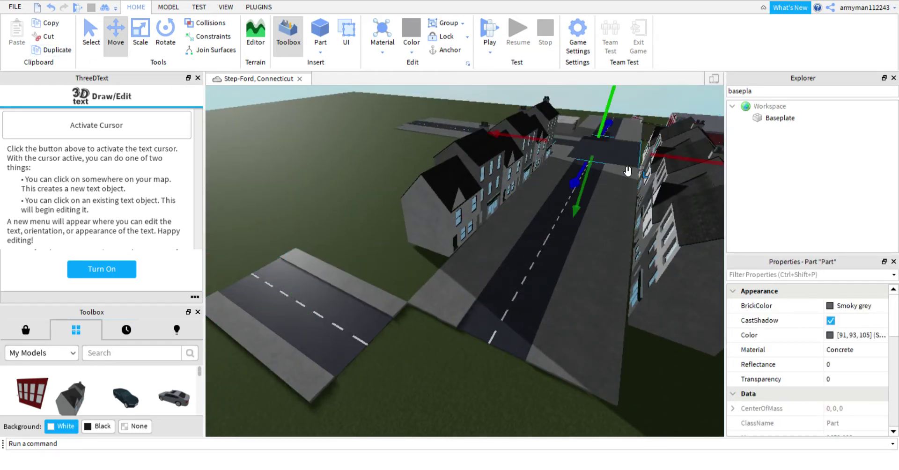
drag(585, 175, 560, 316)
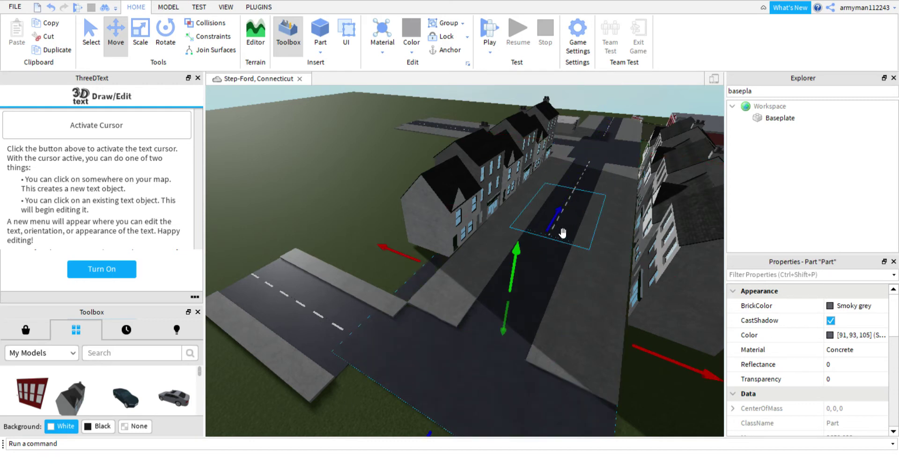
drag(557, 229, 513, 341)
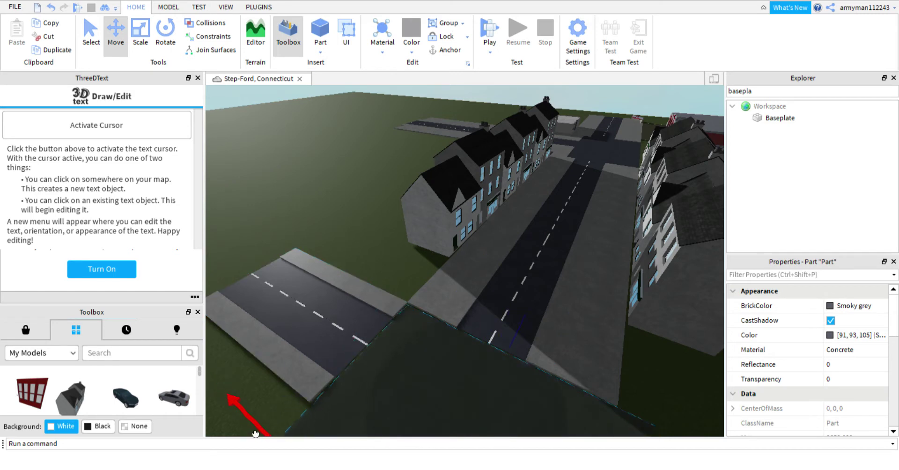
click(382, 310)
click(409, 277)
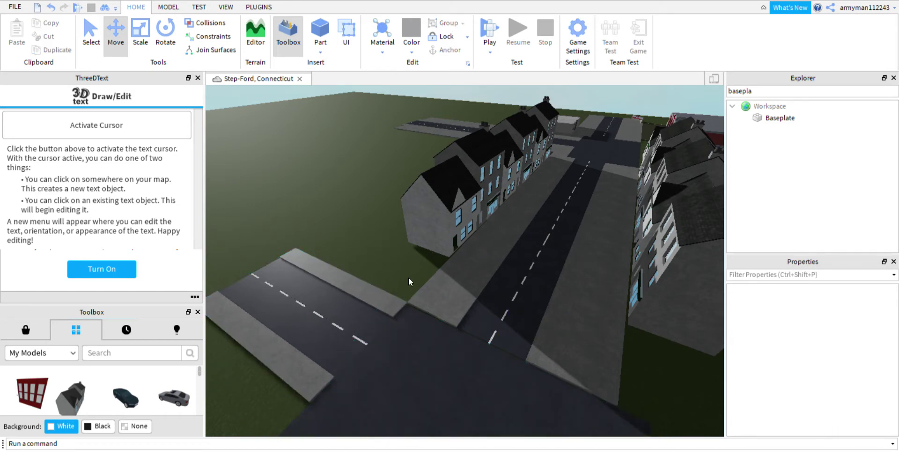
Step: Slide the side branch road section along the new junction slab's edge, away from the street's buildings
right_drag(409, 278, 386, 265)
click(385, 265)
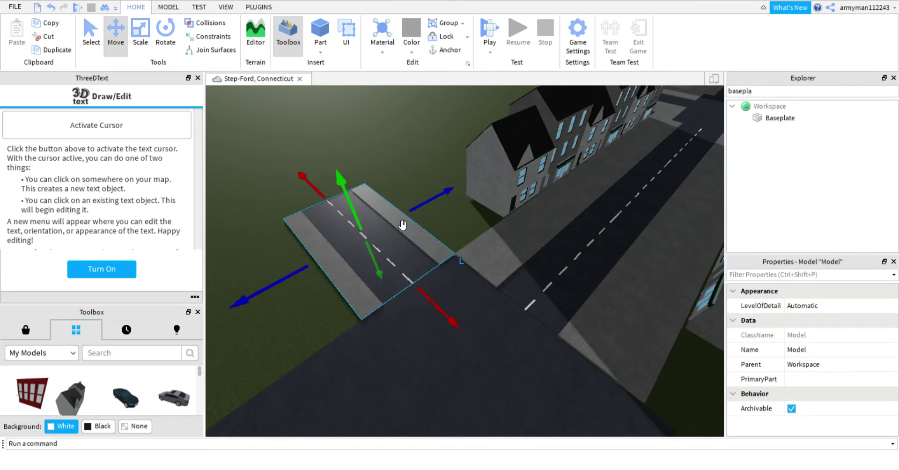
drag(431, 209, 372, 246)
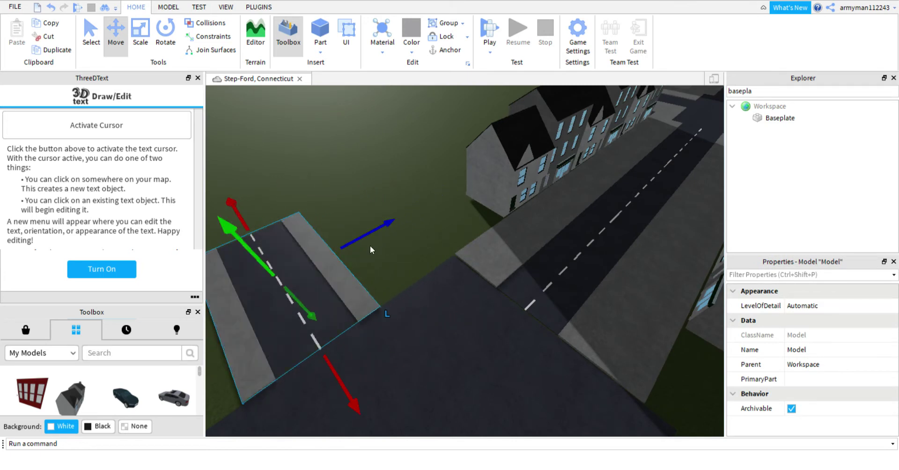
click(423, 249)
right_drag(423, 245, 423, 245)
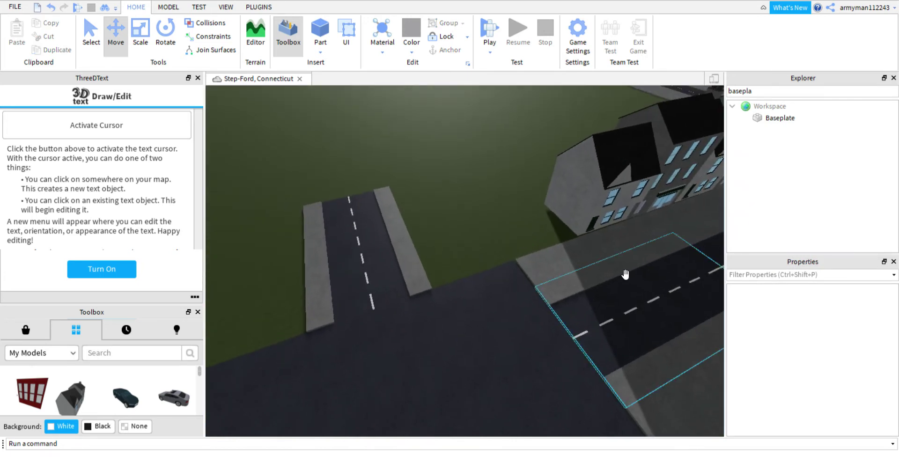
Step: Scale the new junction slab toward the street so it closes the grass gap at the road's end
scroll(590, 268, up, 8)
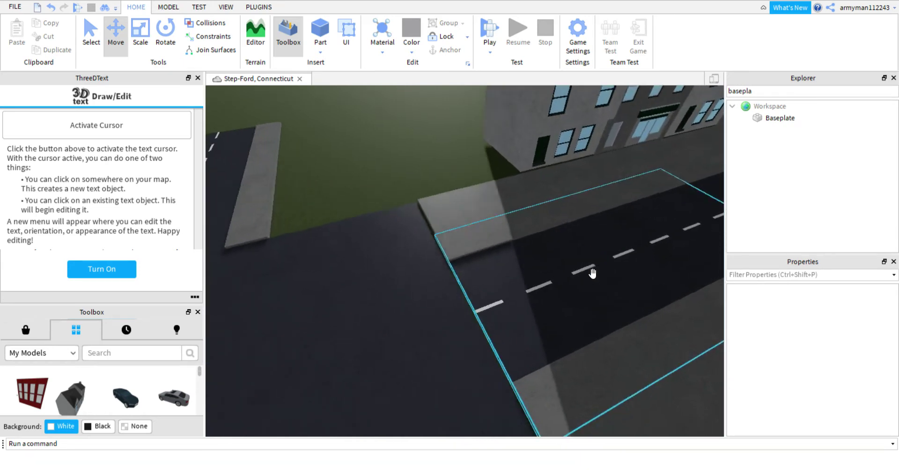
scroll(592, 273, down, 4)
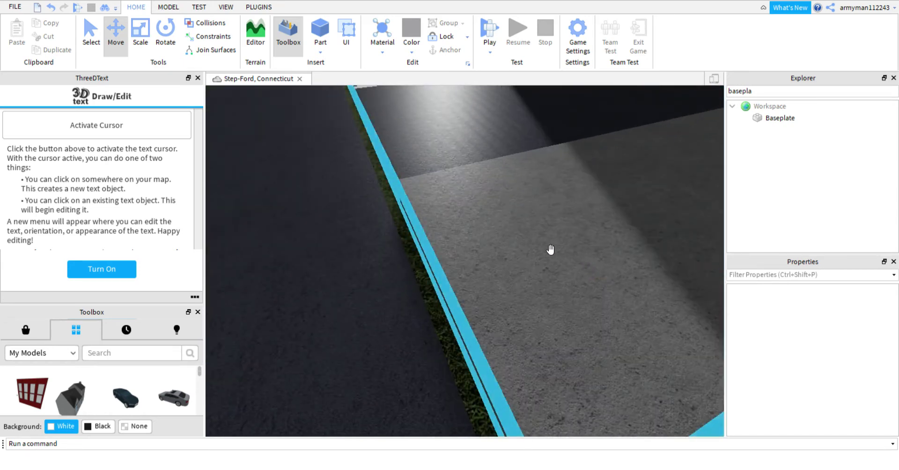
click(357, 252)
scroll(357, 252, down, 2)
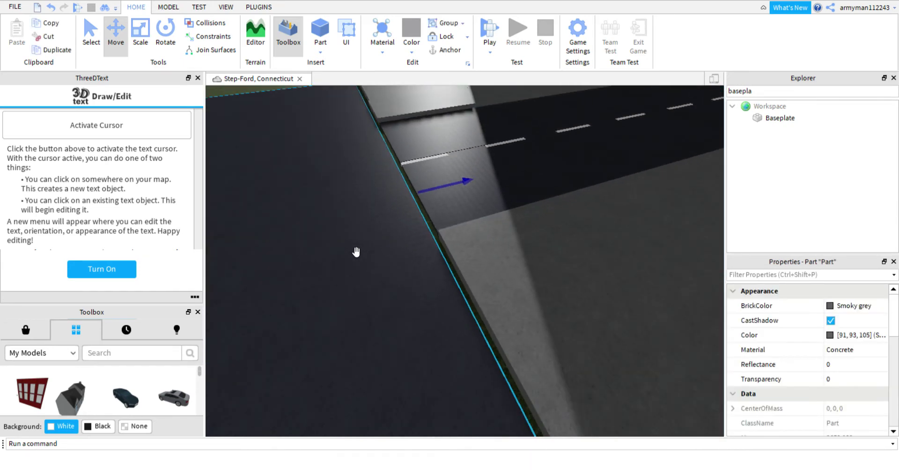
click(140, 46)
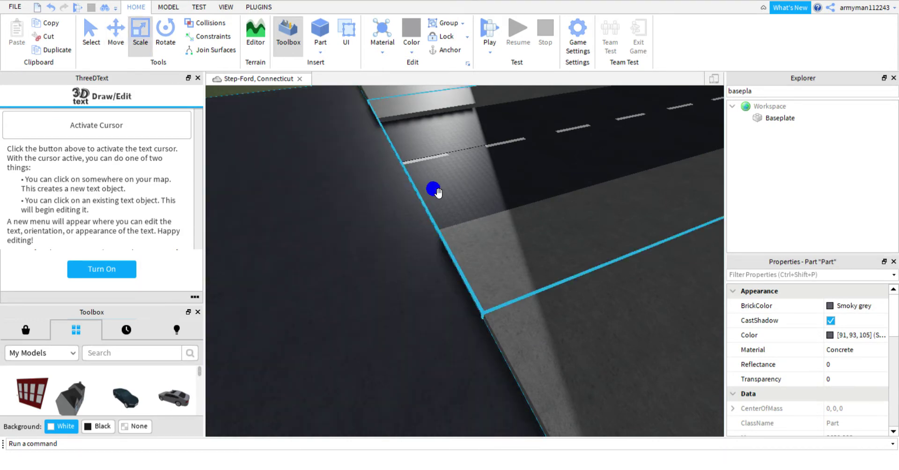
scroll(437, 192, down, 6)
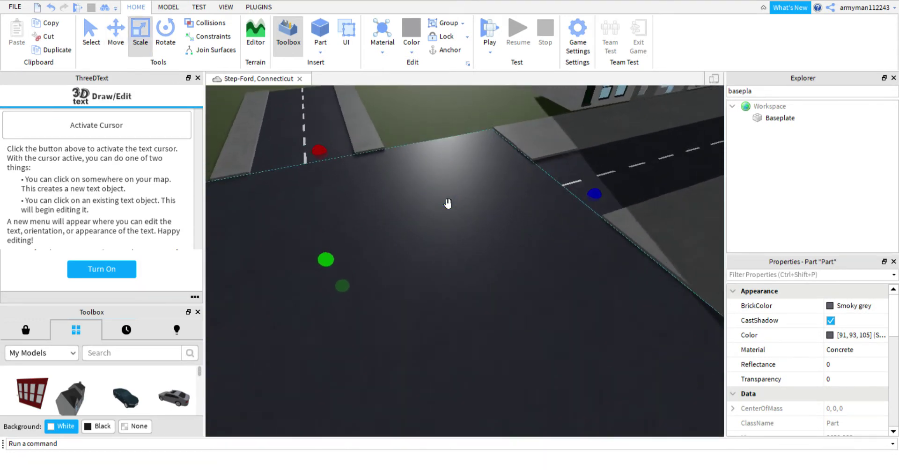
key(w)
key(a)
key(e)
key(s)
key(d)
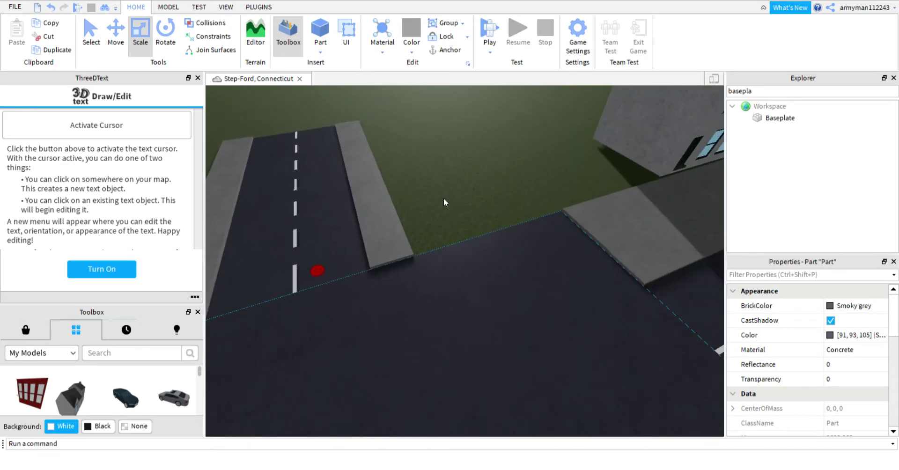
right_drag(638, 255, 638, 255)
Step: Duplicate the concrete sidewalk strip beside the distant side road and place the copy along the new side branch's building-side sidewalk
click(449, 159)
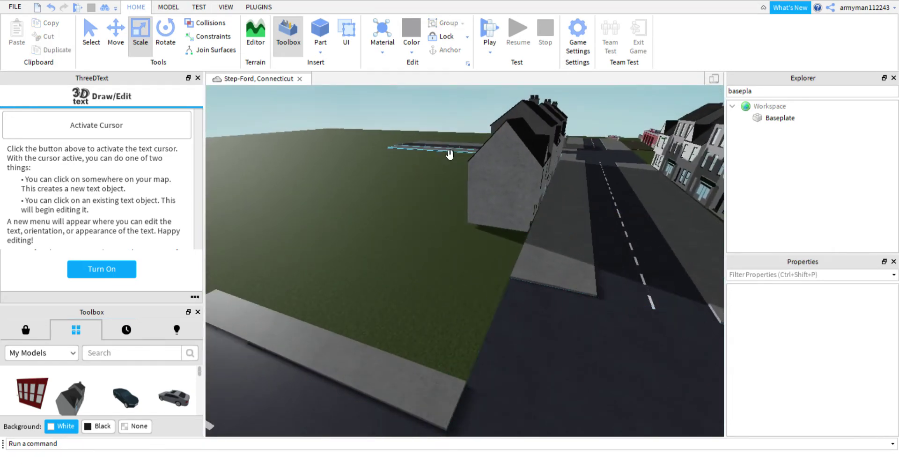
click(449, 157)
click(106, 42)
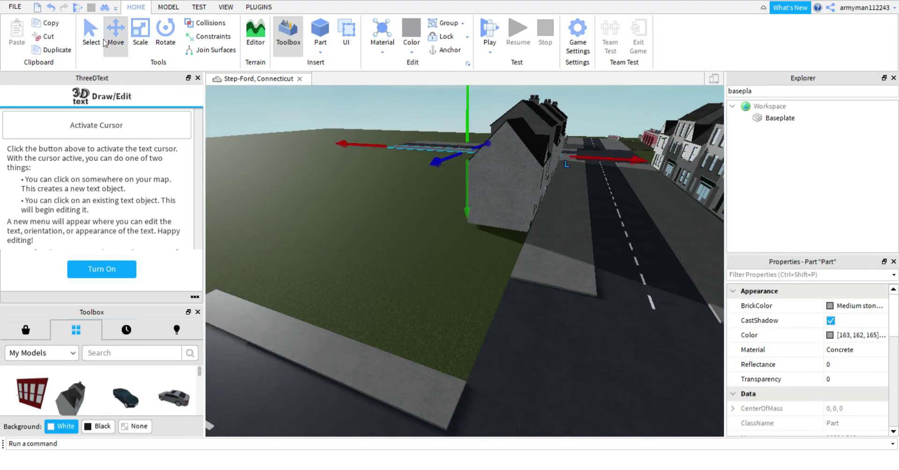
drag(443, 163, 398, 214)
drag(314, 213, 288, 256)
click(397, 185)
key(q)
key(a)
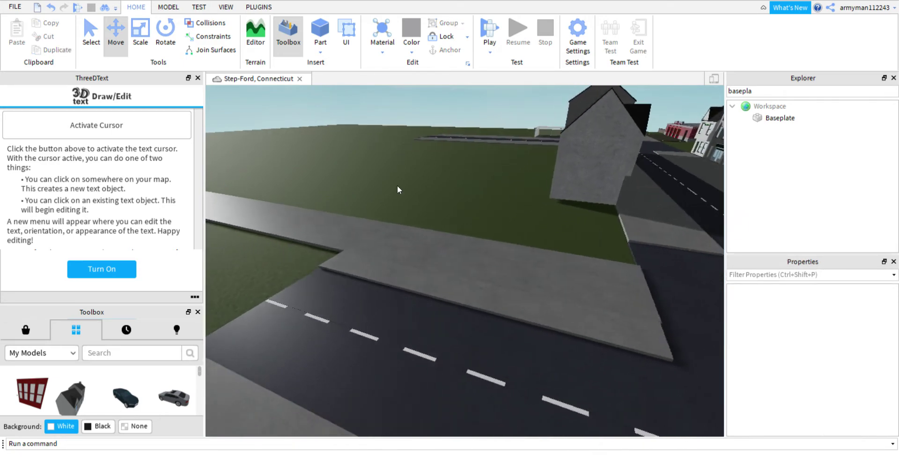
Step: Duplicate the side branch's road section and move the copy outward so it joins the branch's open end
key(a)
key(s)
right_drag(397, 186, 397, 186)
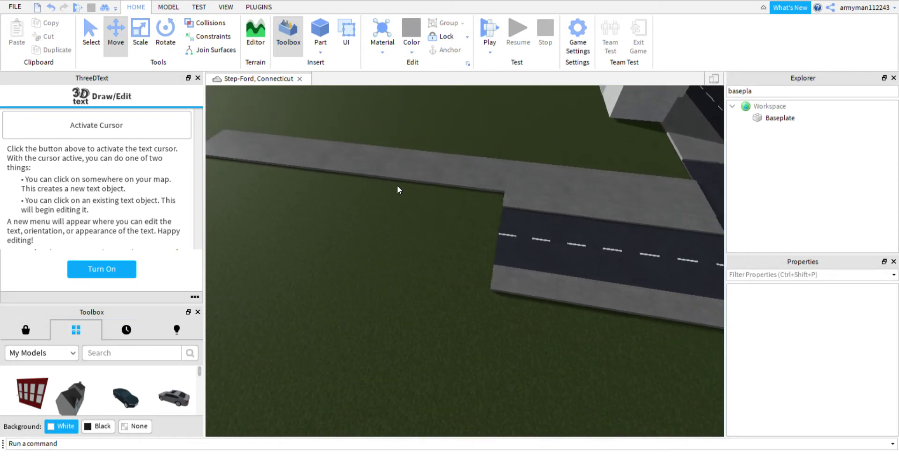
click(557, 253)
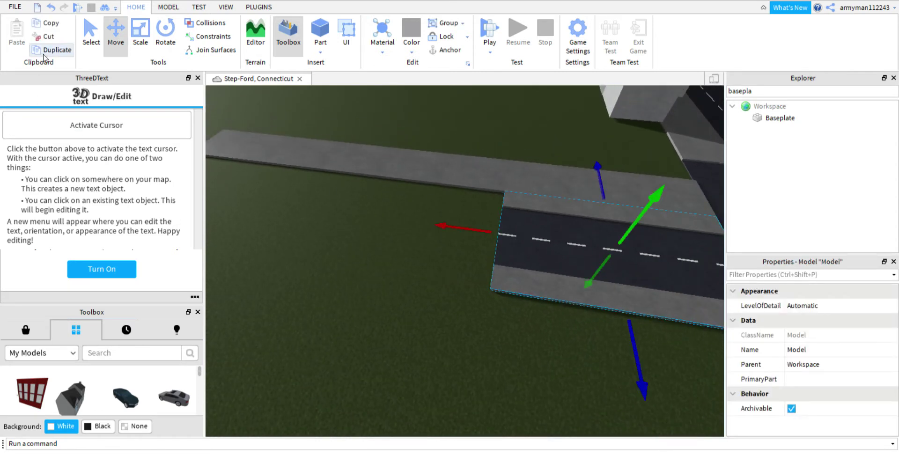
drag(458, 238, 261, 218)
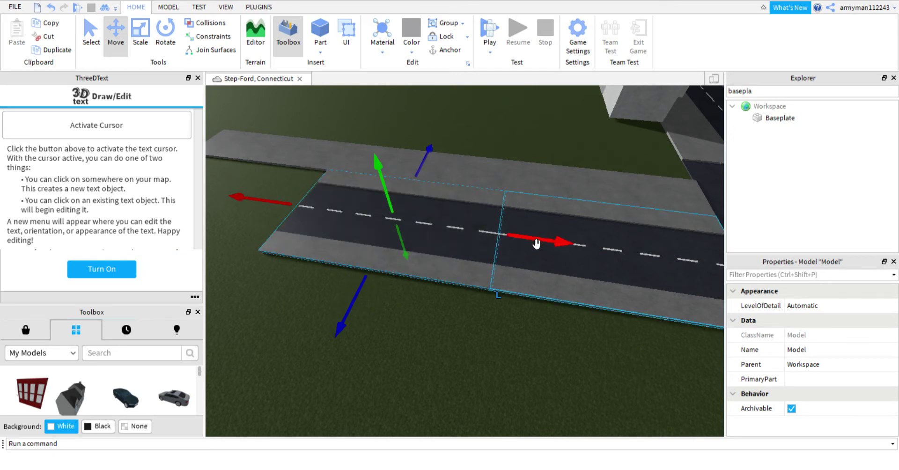
mouse_move(537, 243)
mouse_down()
mouse_move(557, 237)
mouse_move(530, 242)
mouse_up()
click(444, 313)
click(534, 256)
click(490, 316)
Step: Extend the side branch with another road section copy, and align it with the end of the previous section
click(361, 247)
drag(545, 248, 347, 224)
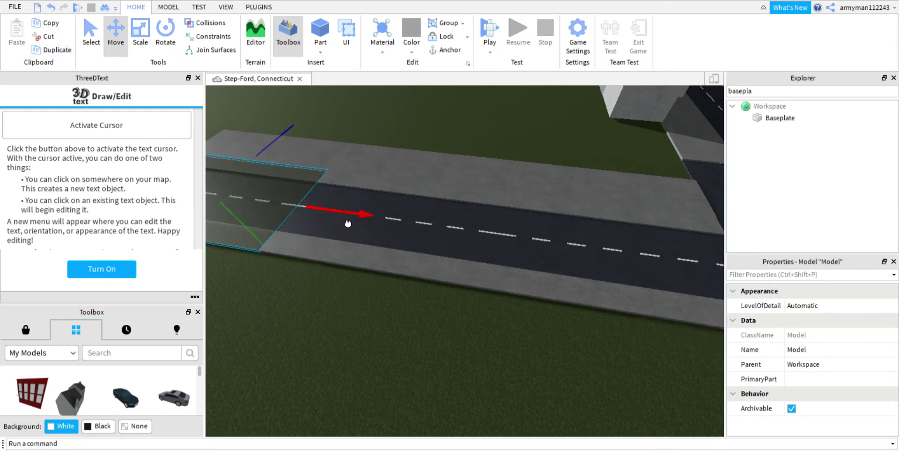
key(a)
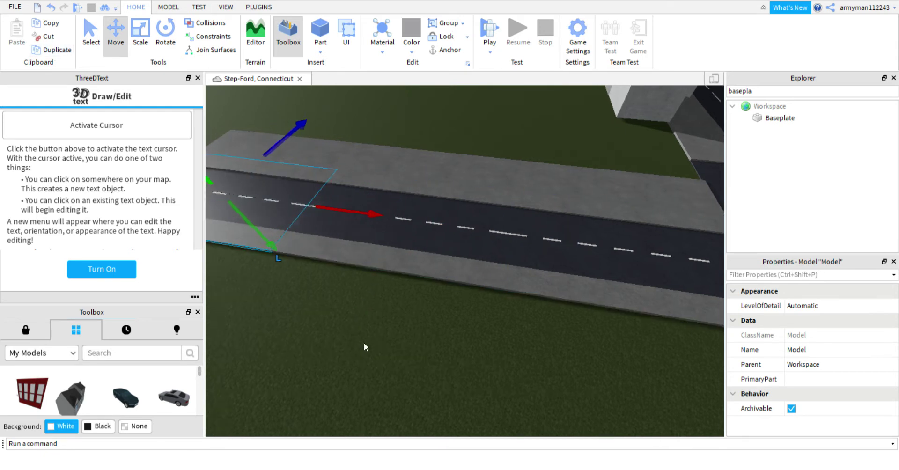
key(w)
key(s)
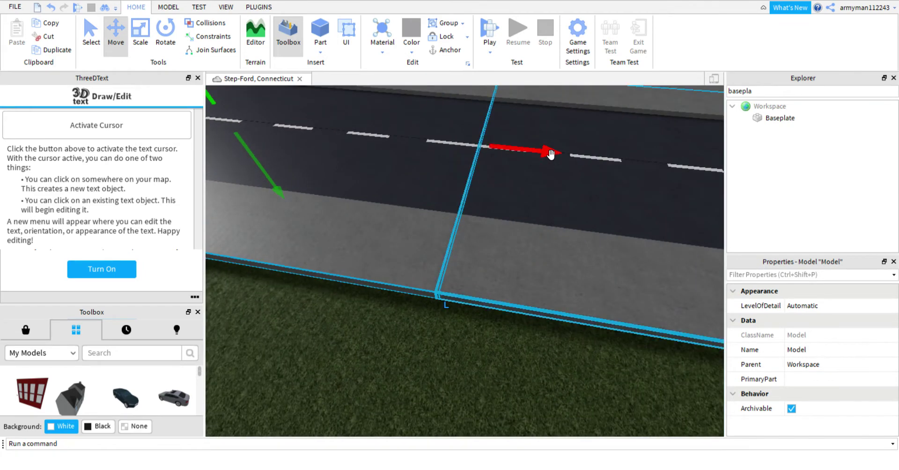
drag(551, 155, 552, 156)
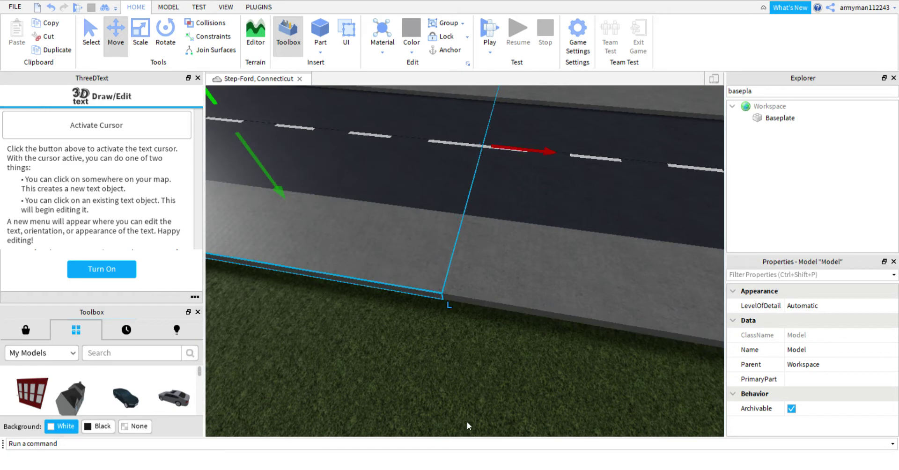
click(481, 370)
right_drag(481, 369, 481, 369)
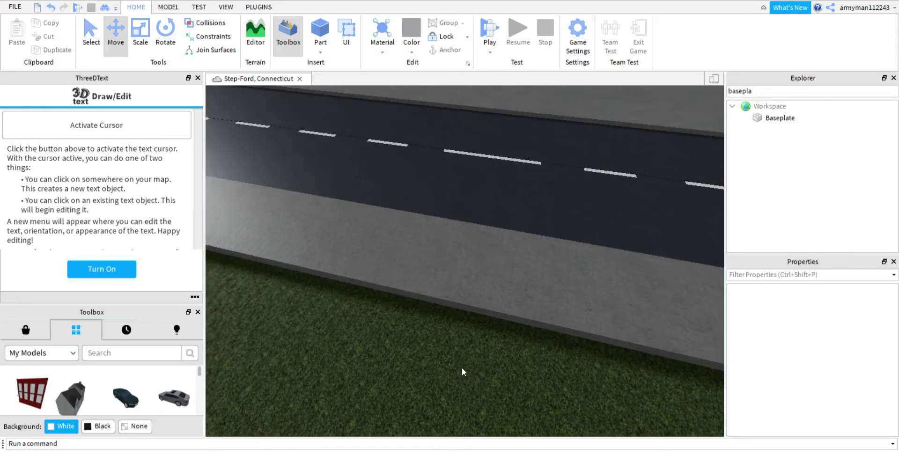
Step: Scale the concrete strip lengthwise until its end is flush with the outer end of the side branch
key(w)
key(e)
key(a)
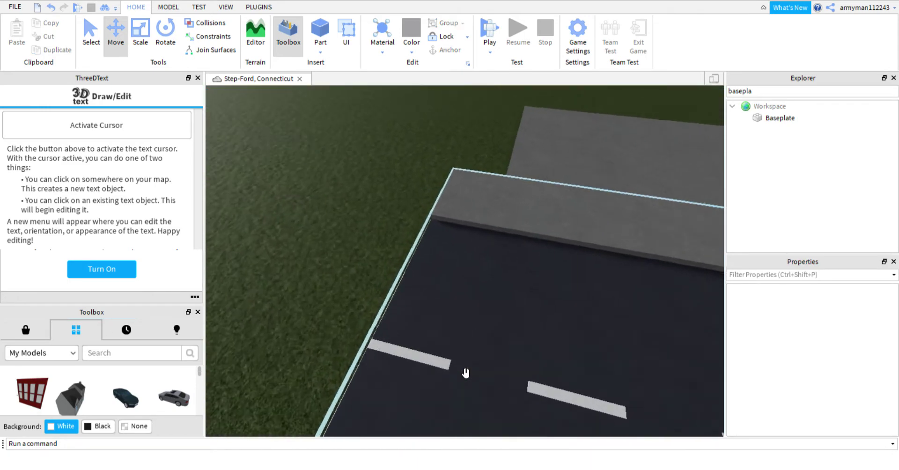
right_drag(466, 373, 465, 371)
click(614, 171)
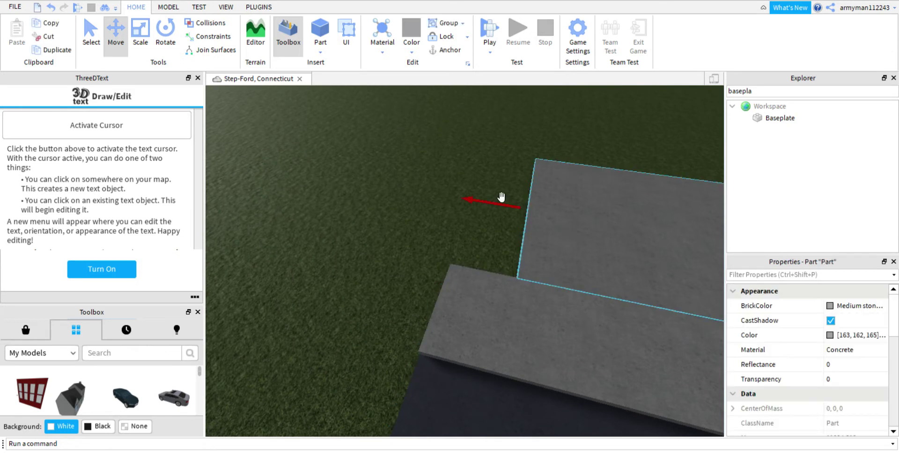
click(138, 33)
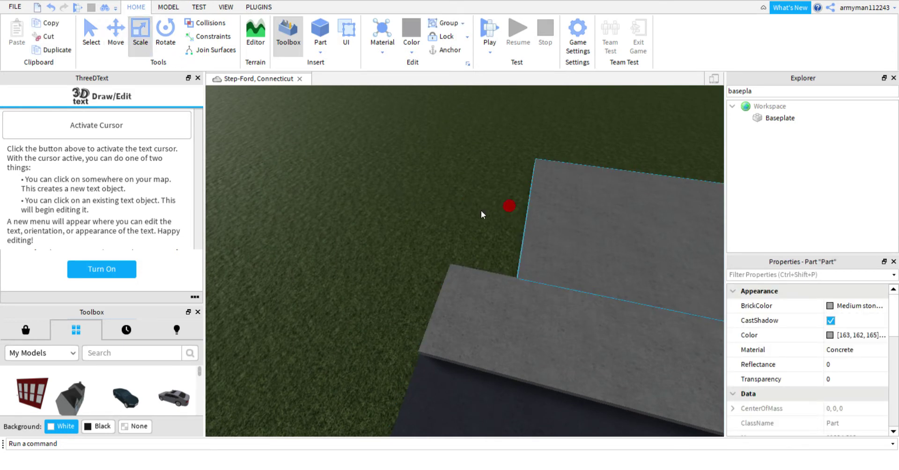
drag(511, 213, 457, 209)
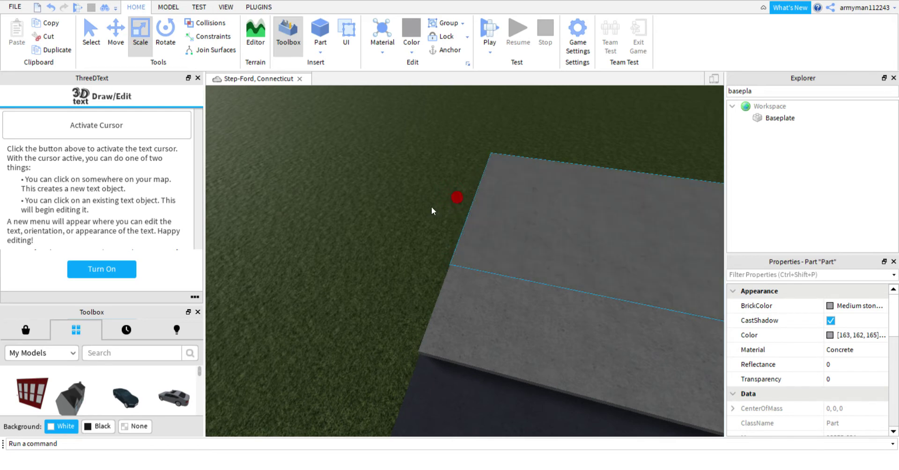
click(431, 206)
Step: Insert a new part and position it against the side branch's outer end, where the building-side sidewalk meets the roadway
scroll(432, 207, up, 2)
right_drag(431, 206, 431, 207)
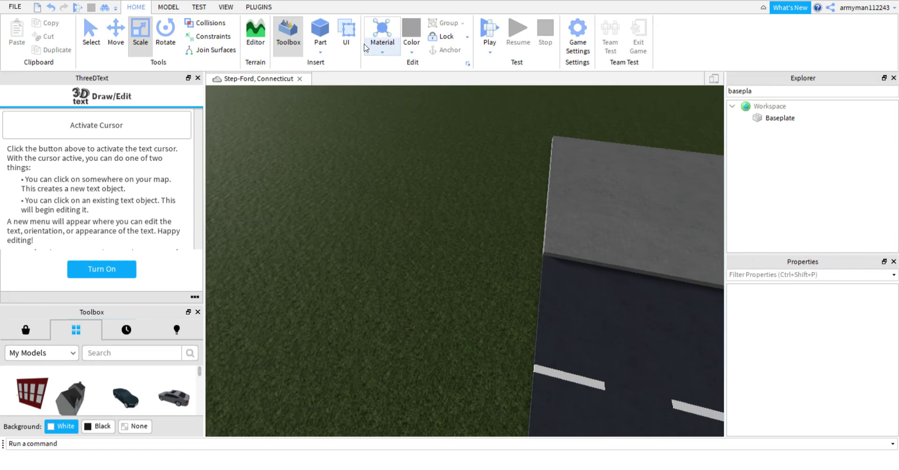
click(321, 32)
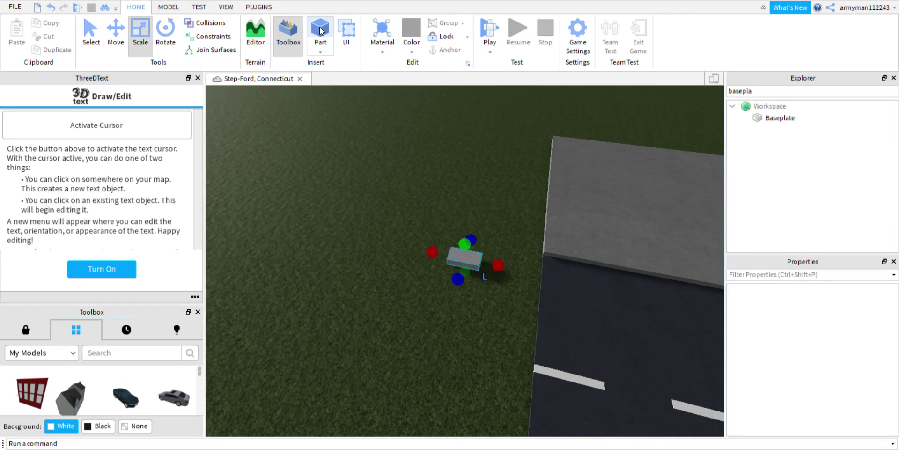
drag(477, 265, 534, 251)
scroll(534, 251, up, 10)
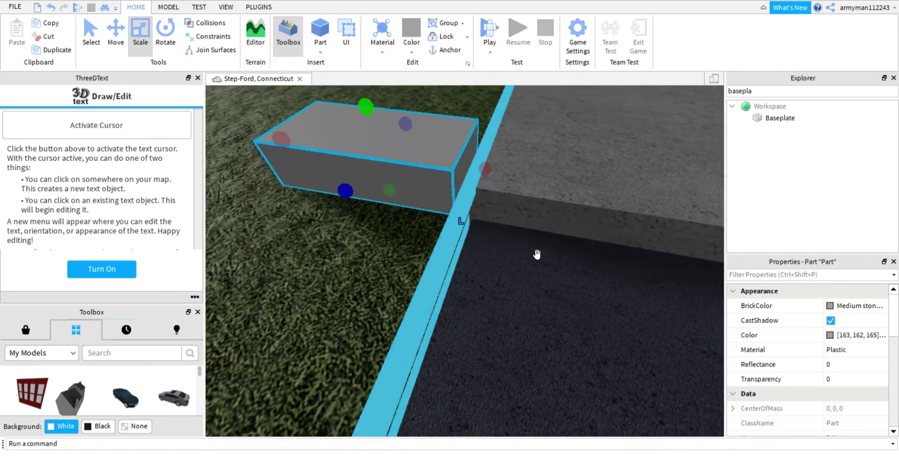
scroll(537, 254, down, 10)
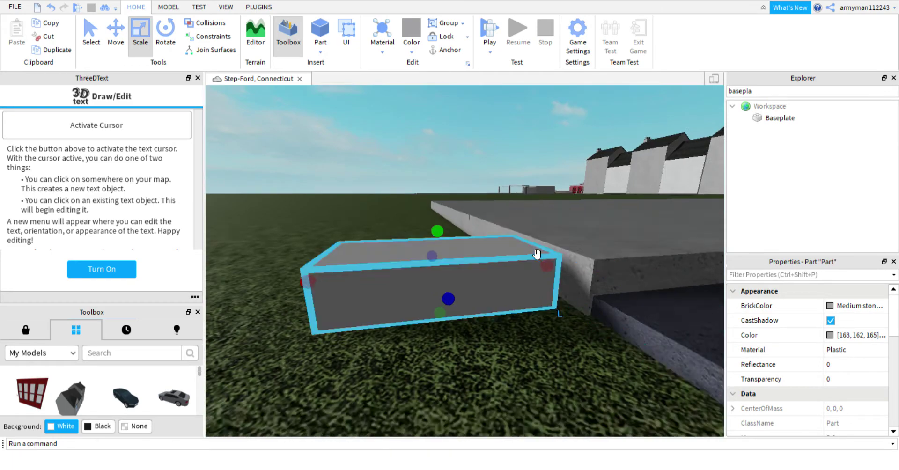
scroll(536, 254, up, 8)
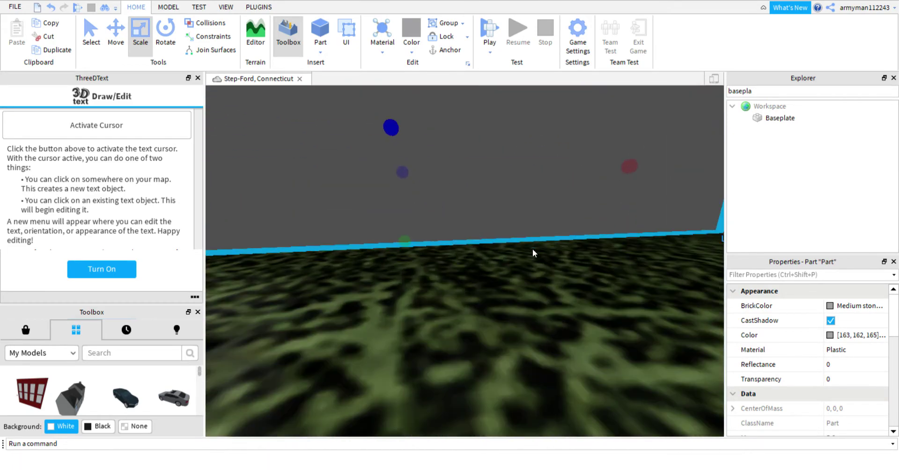
scroll(534, 251, down, 8)
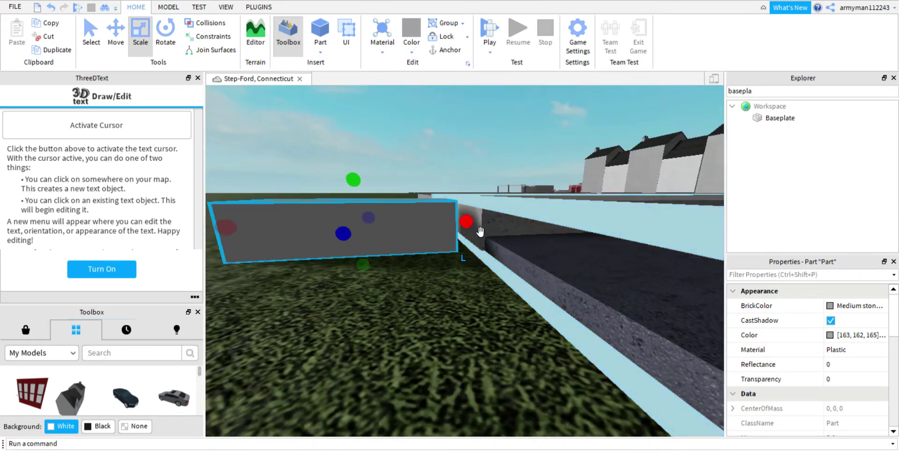
scroll(480, 231, down, 3)
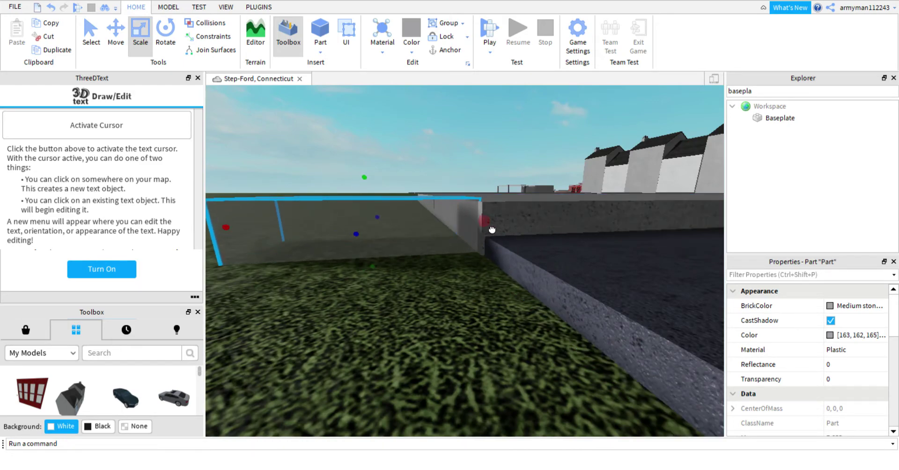
key(f)
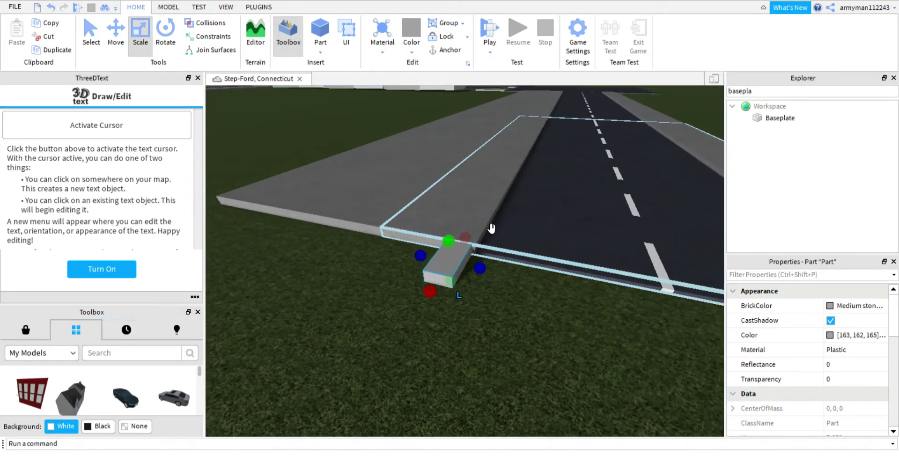
scroll(487, 280, up, 4)
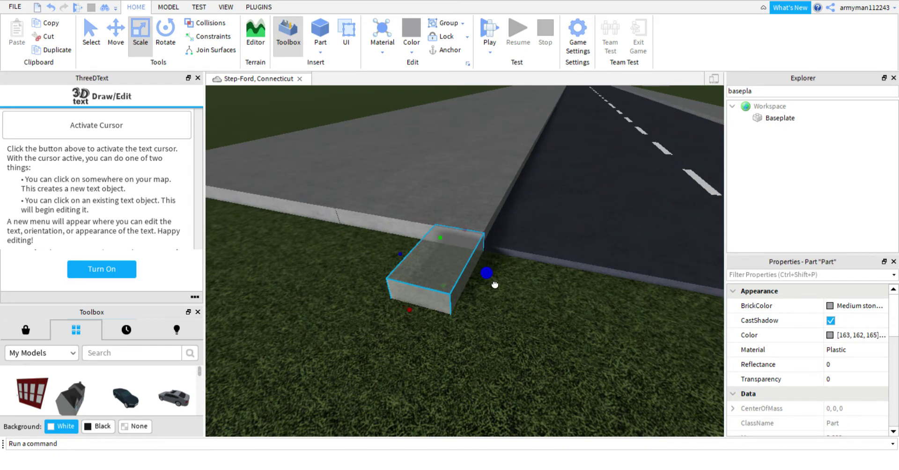
scroll(490, 280, down, 6)
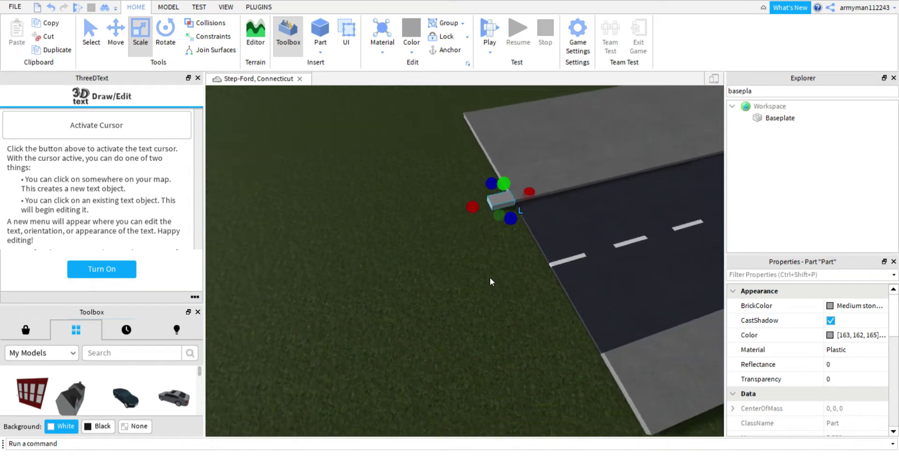
Step: Scale the new part into a long flat slab running across the sidewalk's end and out over the grass
drag(535, 218, 337, 235)
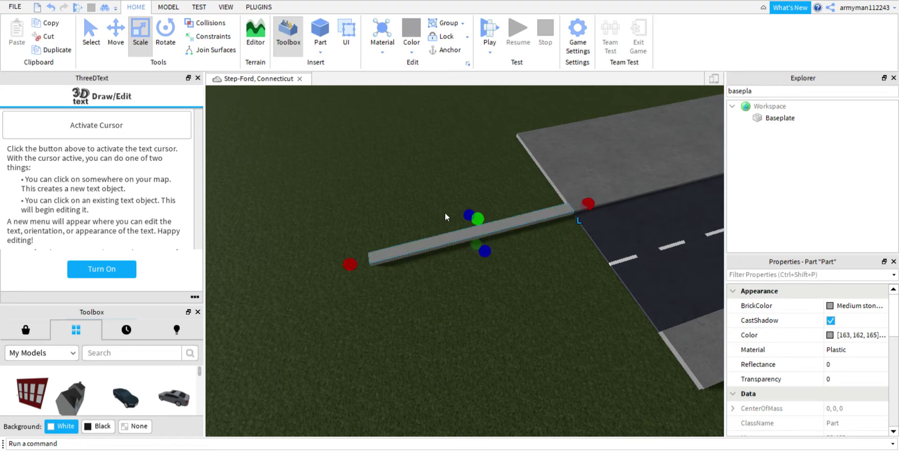
drag(470, 215, 438, 107)
right_drag(438, 108, 432, 103)
drag(378, 226, 441, 222)
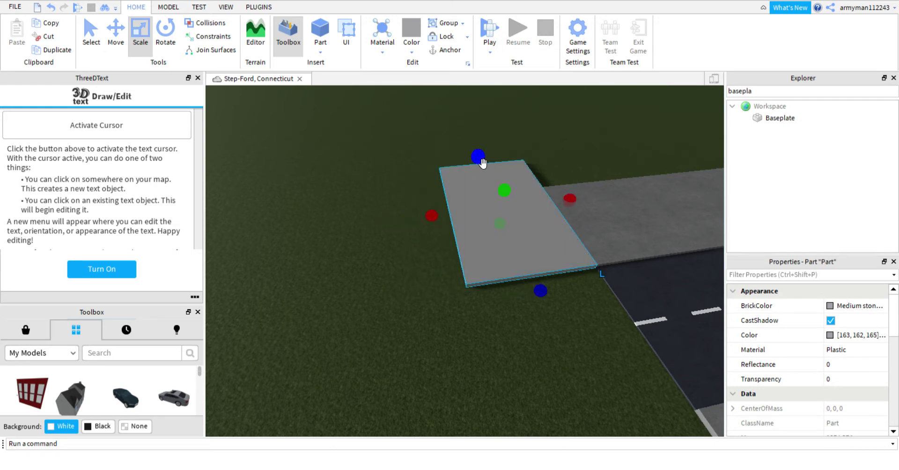
drag(482, 163, 464, 124)
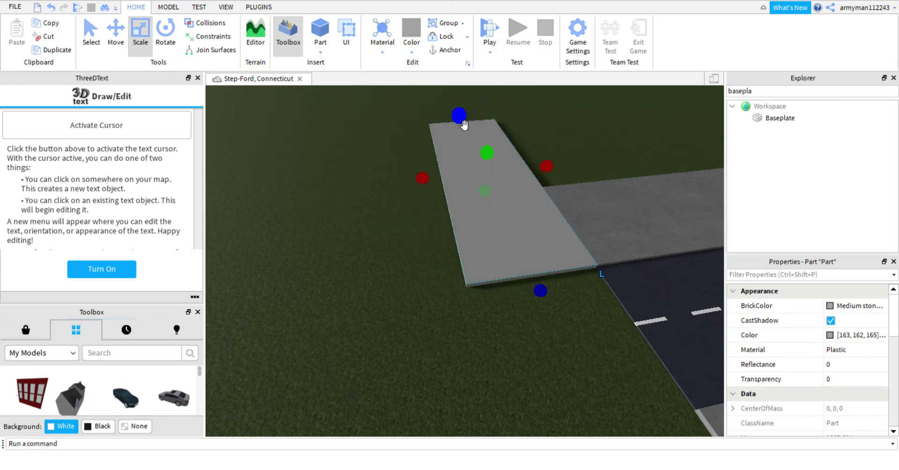
right_drag(464, 124, 462, 120)
Step: Set the slab's color to Smoky grey and its material to Concrete
click(830, 310)
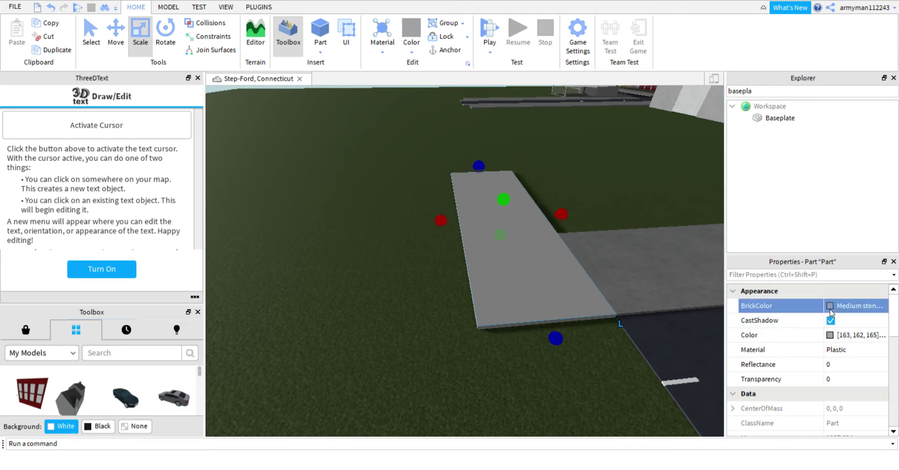
click(815, 255)
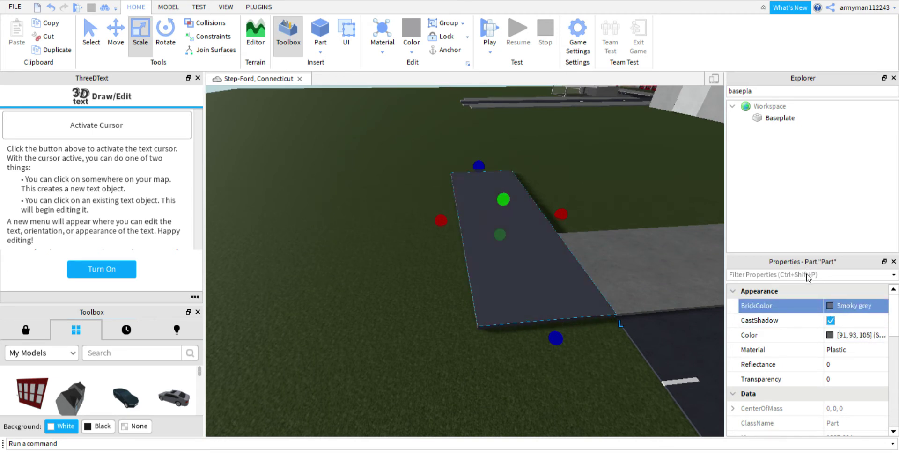
click(837, 351)
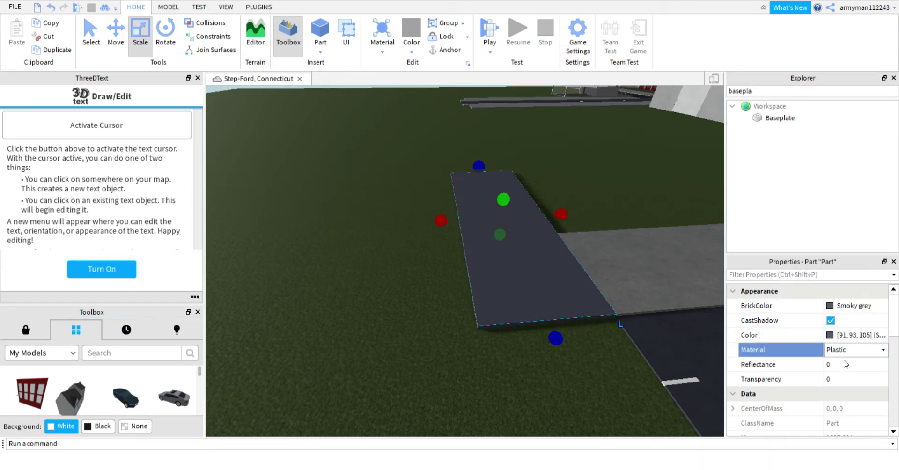
click(847, 384)
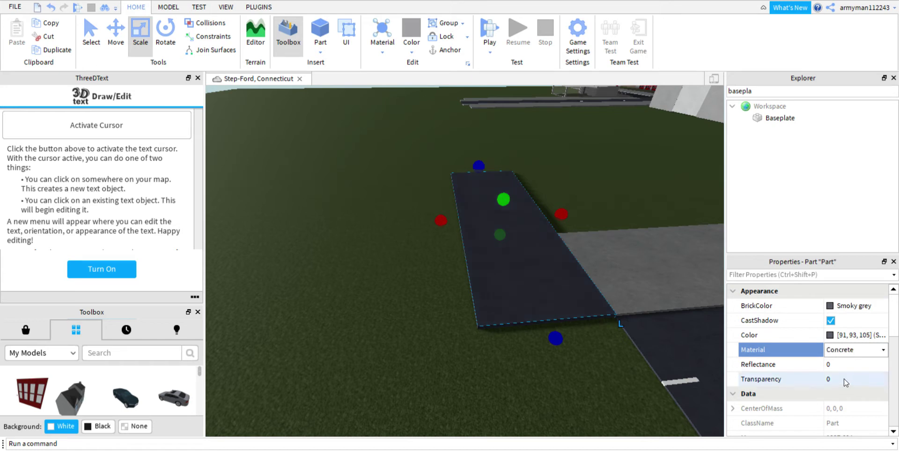
key(w)
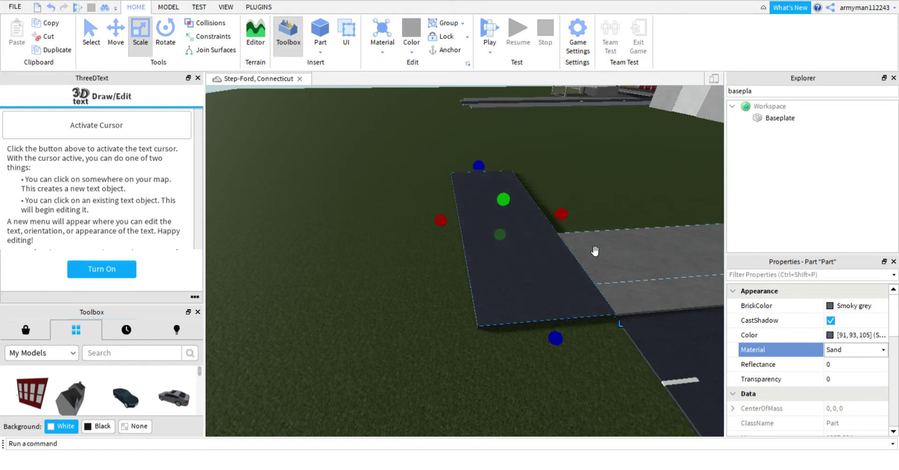
key(s)
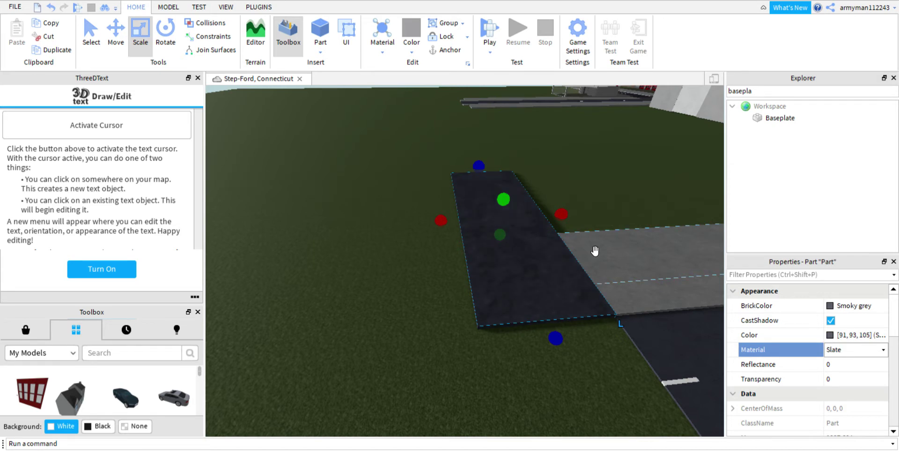
key(w)
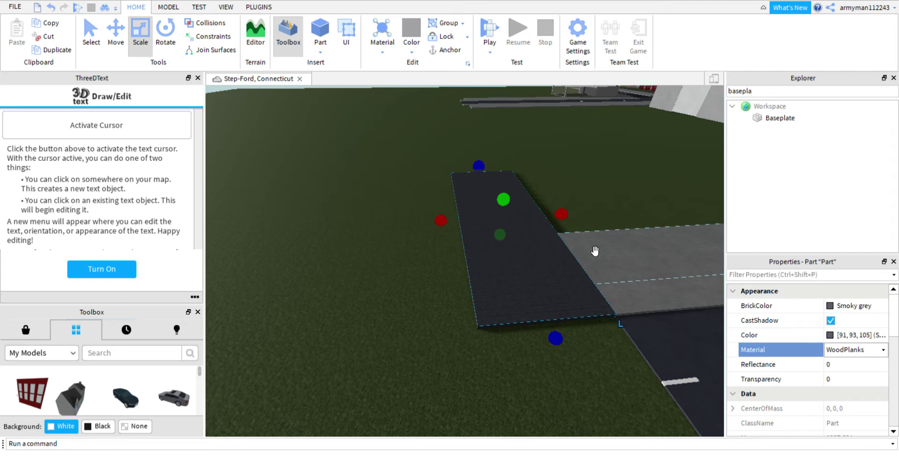
click(49, 11)
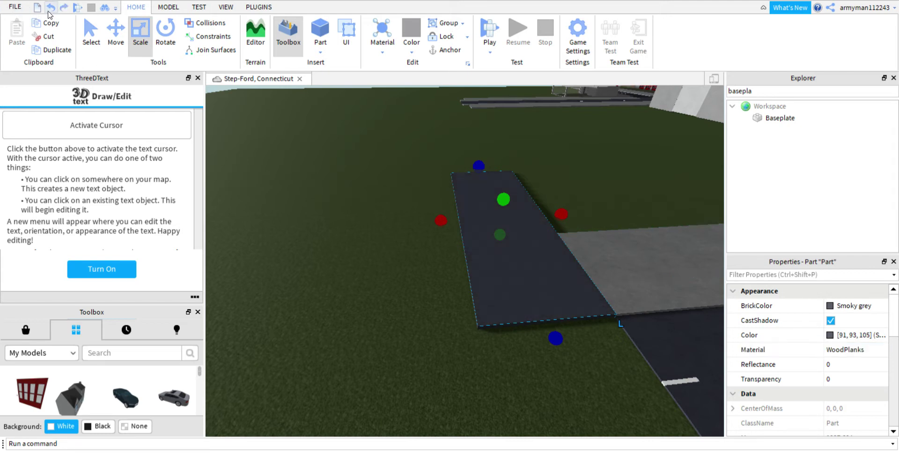
click(48, 11)
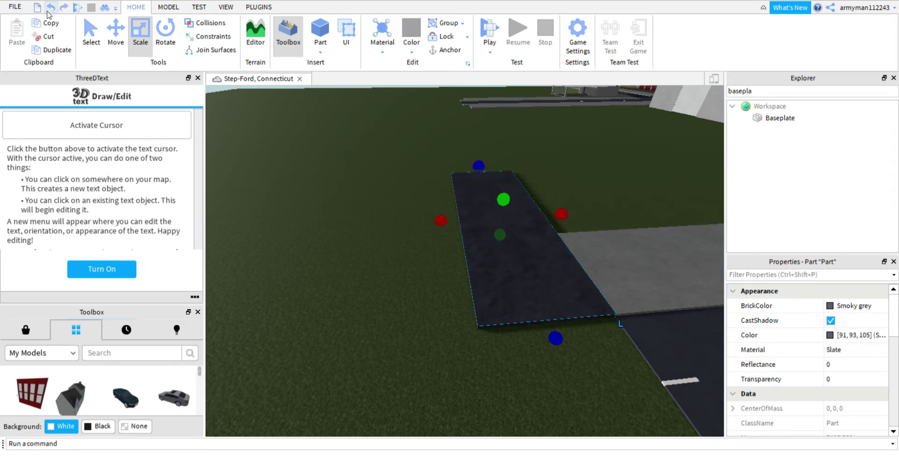
click(46, 12)
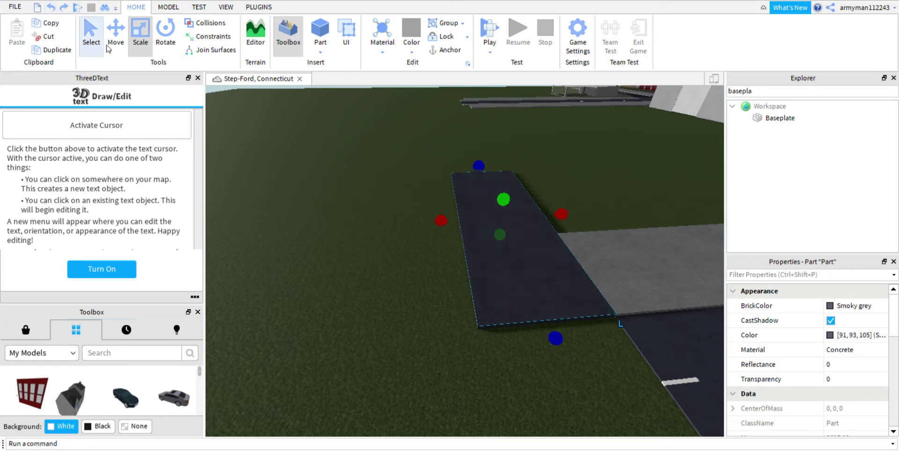
Step: Shorten the roadway end of the dark slab so it lines up with the seam in the building-side sidewalk
click(255, 160)
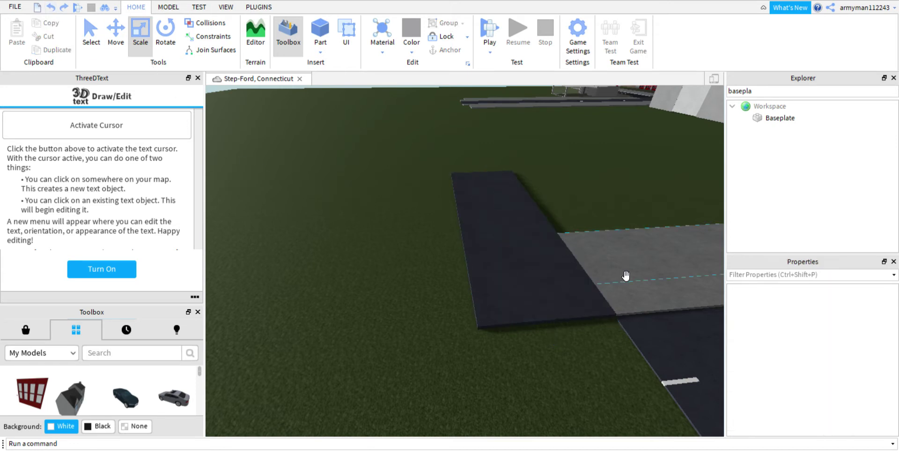
click(646, 338)
key(f)
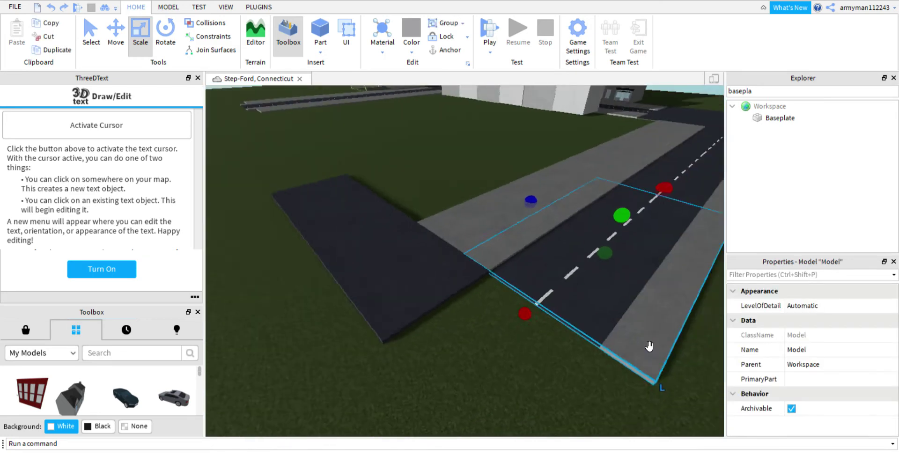
key(a)
key(s)
key(w)
key(q)
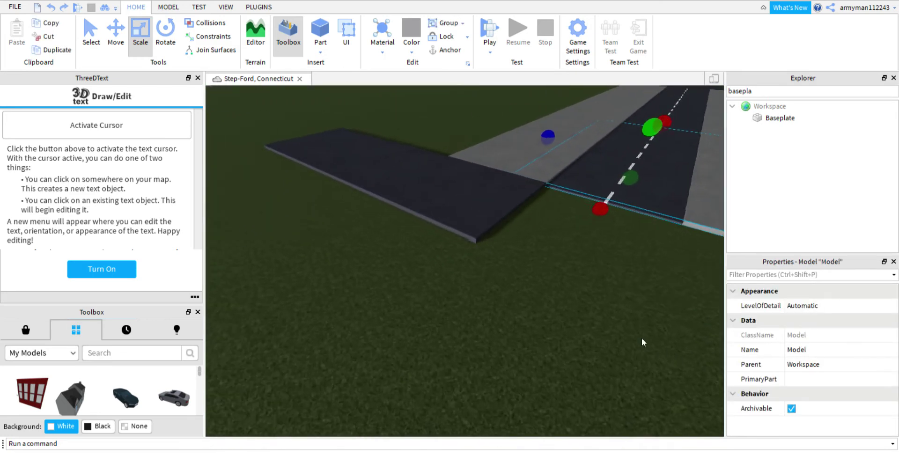
key(e)
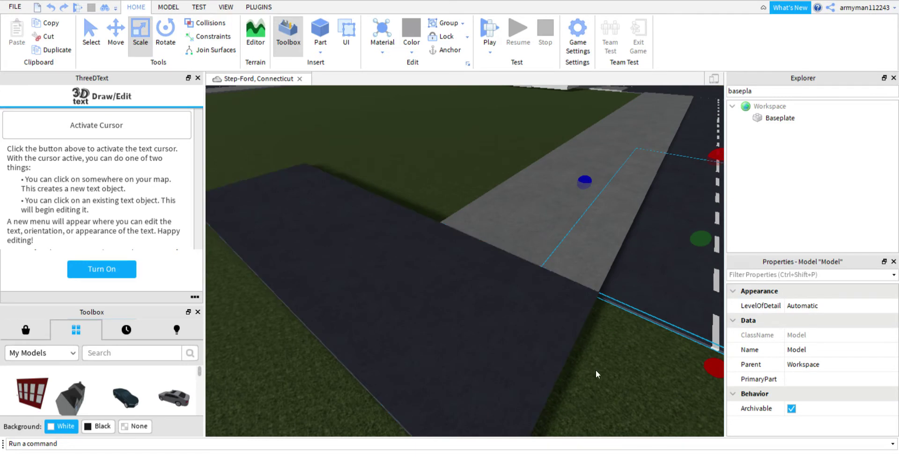
click(550, 357)
drag(581, 366, 522, 329)
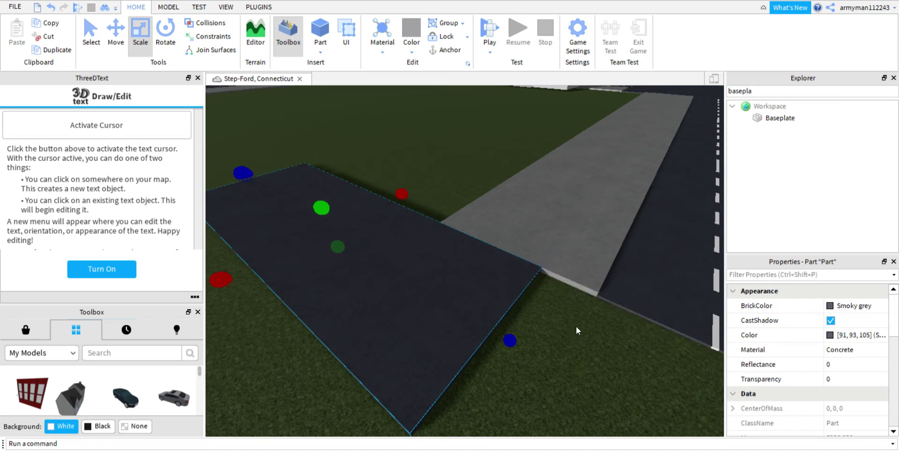
Step: Insert another part and place it on the dark slab near the corner that touches the sidewalk
click(320, 38)
drag(463, 268, 492, 290)
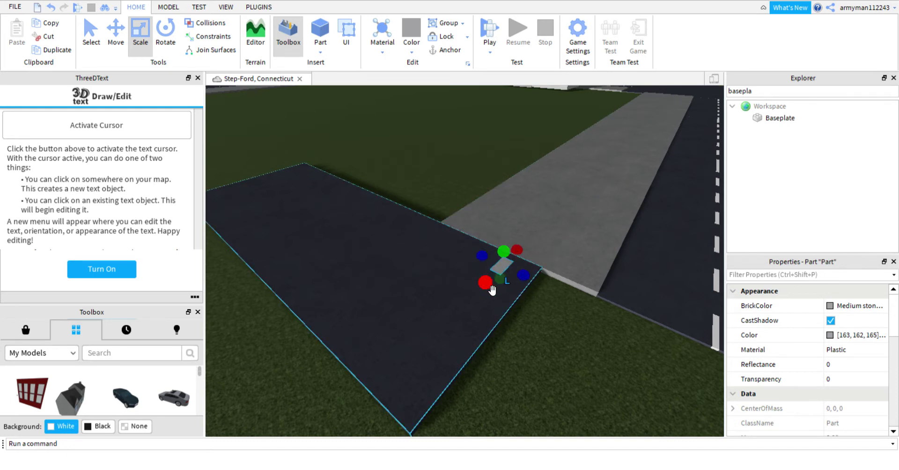
click(542, 287)
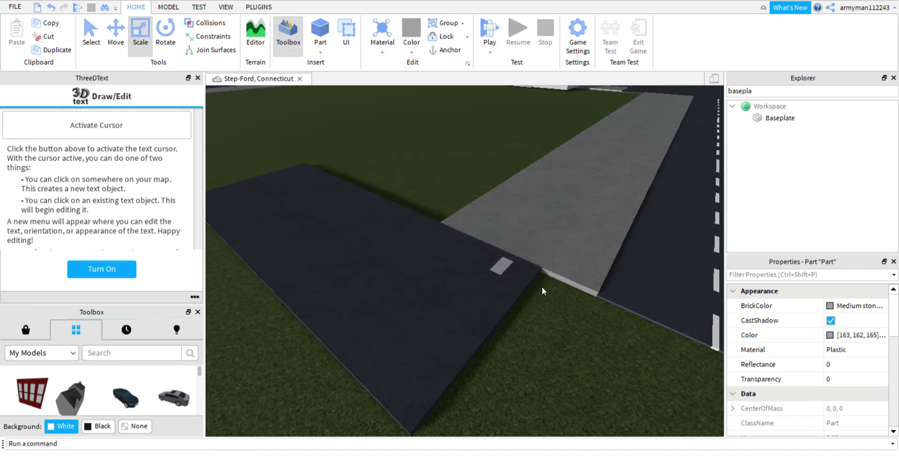
Step: Stretch the small part both ways into a short stripe along the slab's edge and color it Institutional white
click(502, 278)
click(503, 271)
drag(525, 283, 548, 291)
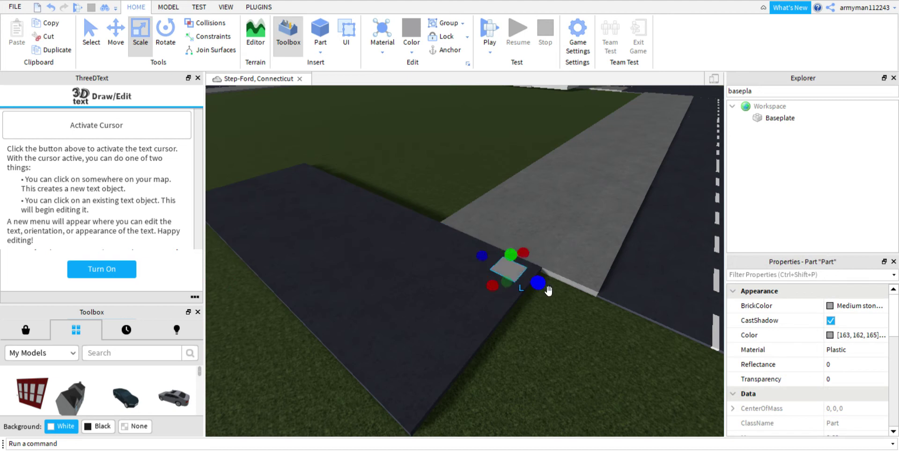
drag(490, 265, 464, 252)
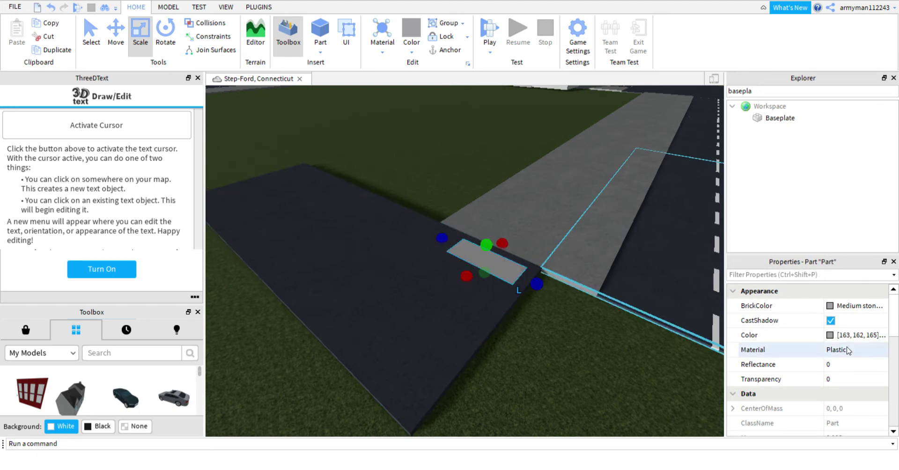
click(830, 308)
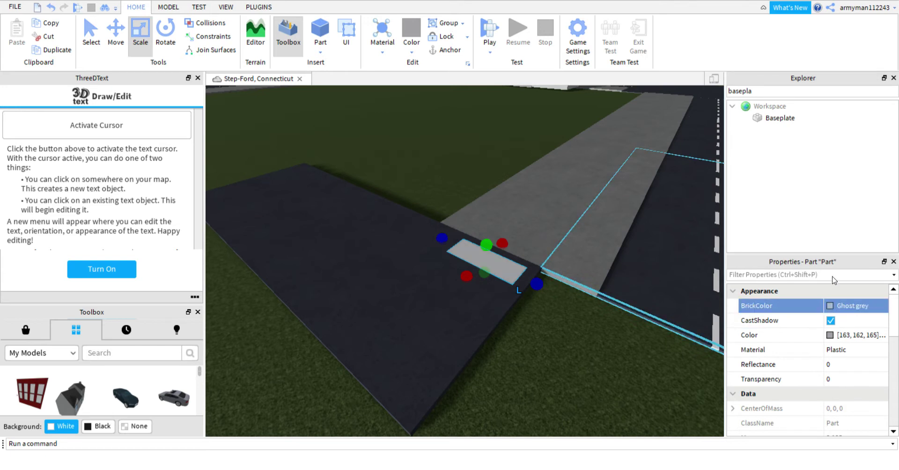
click(865, 280)
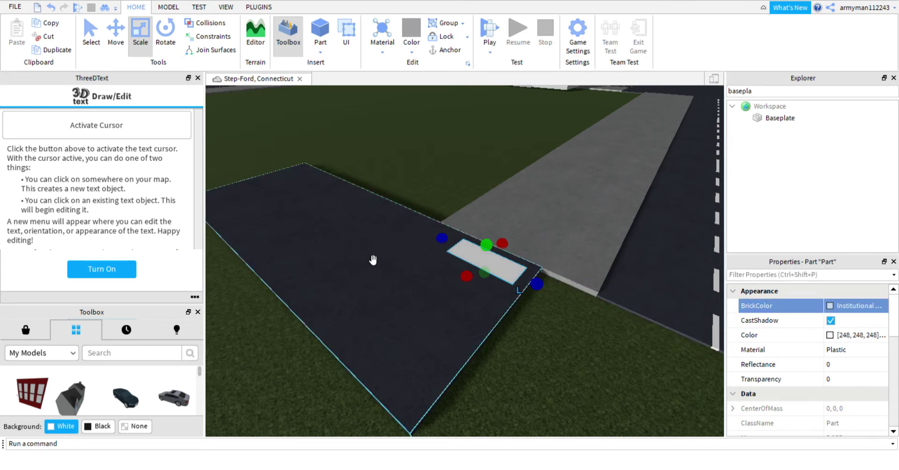
Step: Duplicate the white stripe twice and space the copies in a row along the dark slab's short end
click(125, 54)
click(57, 51)
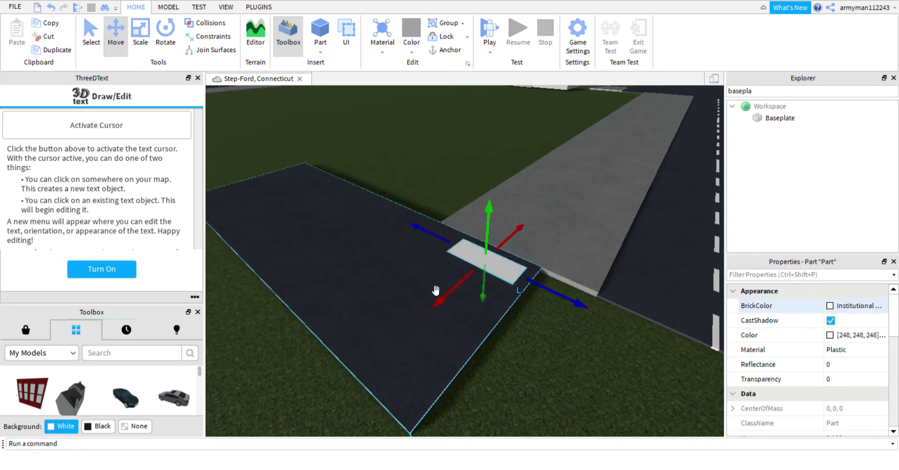
drag(461, 304, 393, 339)
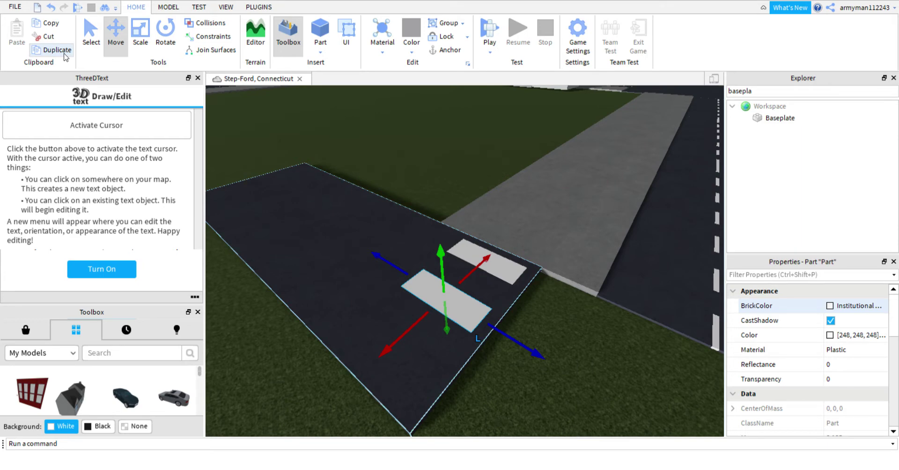
drag(399, 354, 320, 422)
click(514, 412)
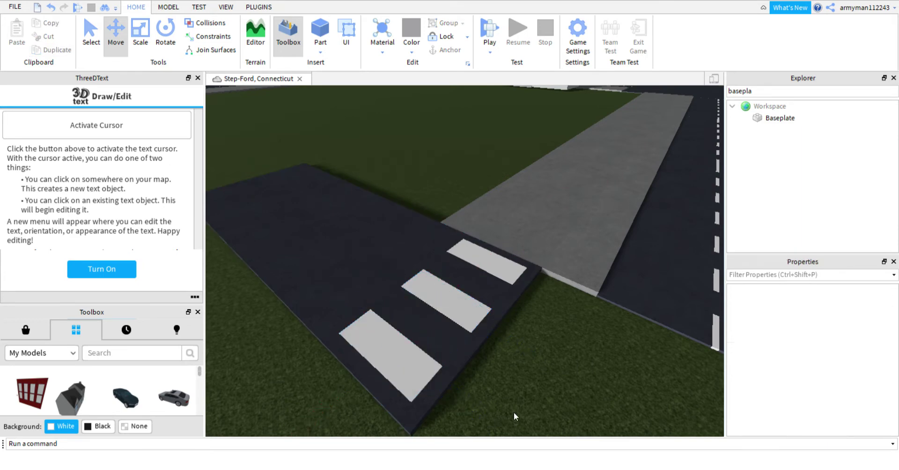
Step: Insert a part on the grass beyond the dark slab and rotate it about the vertical axis
mouse_move(513, 412)
right_down()
mouse_move(502, 417)
mouse_move(509, 409)
right_up()
key(a)
key(e)
key(w)
click(318, 30)
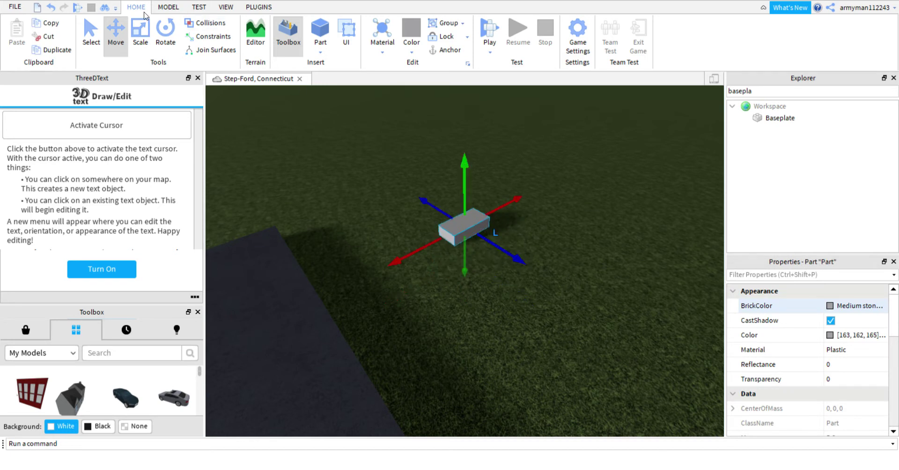
click(166, 32)
drag(518, 231, 509, 255)
click(116, 32)
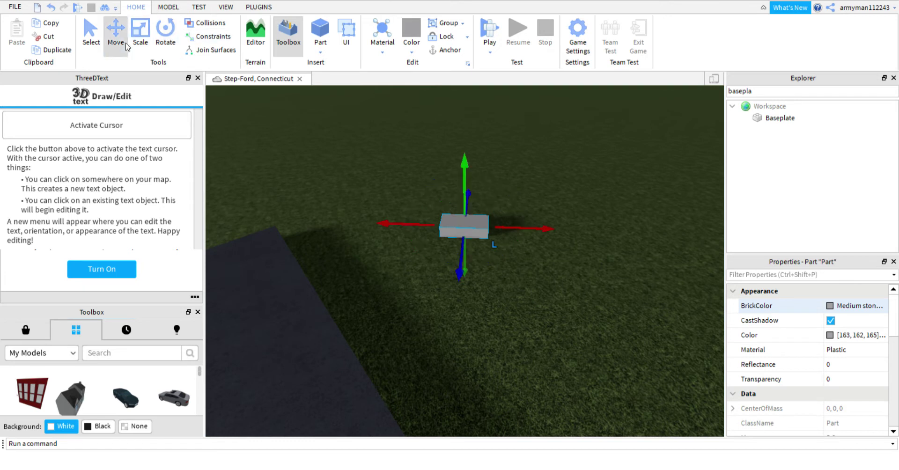
Step: Stretch the new part lengthwise at both ends and increase its height to form a low wall
click(140, 32)
drag(511, 228, 616, 238)
drag(424, 228, 400, 225)
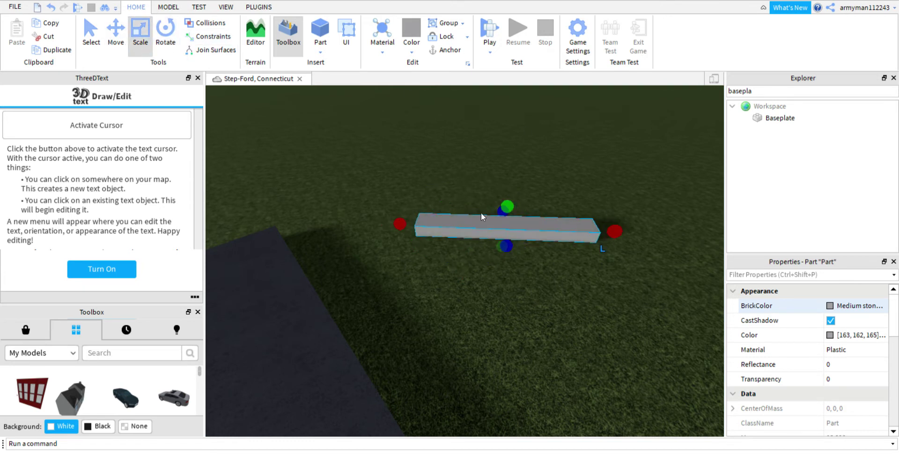
drag(516, 218, 516, 205)
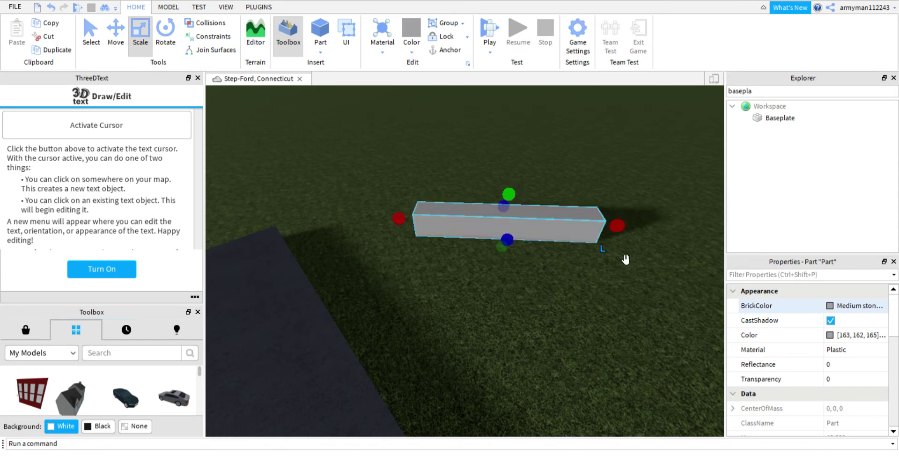
Step: Set the low wall's color to Dark taupe and its material to Brick
click(823, 306)
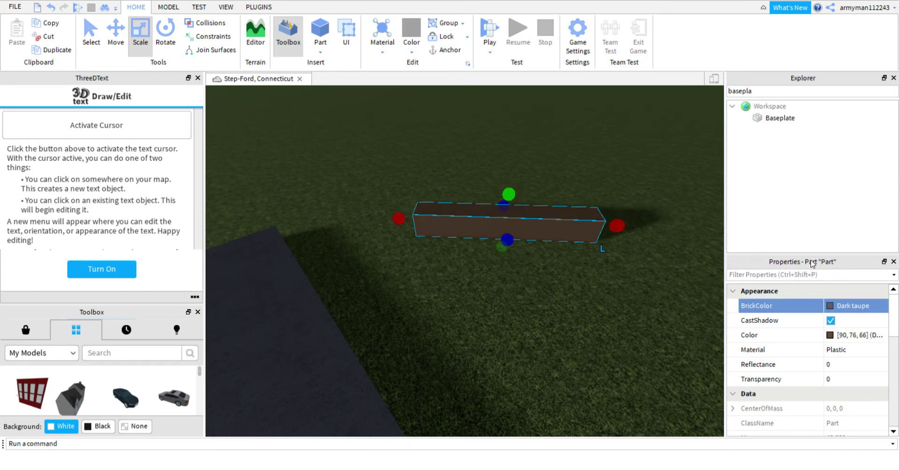
click(845, 349)
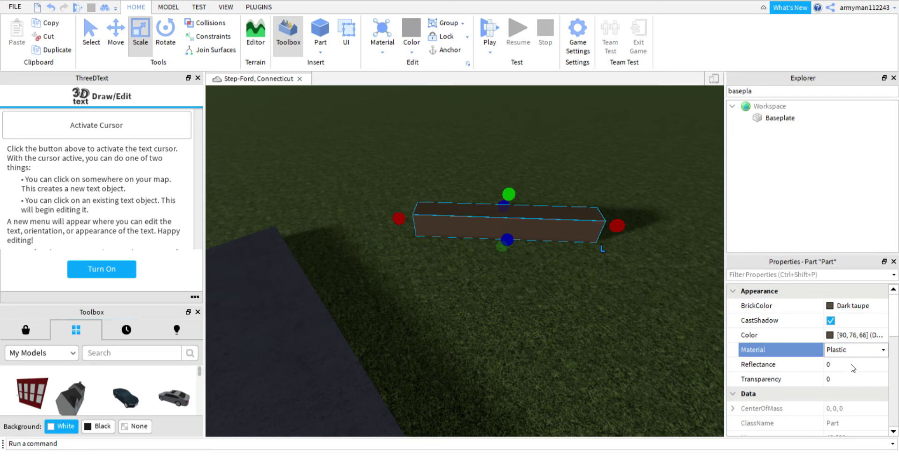
click(851, 368)
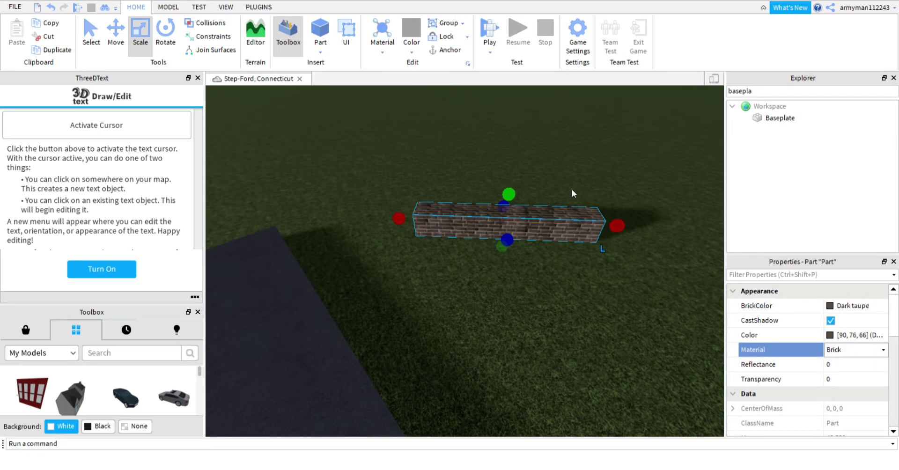
Step: Raise the brick base's top slightly, duplicate it, and resize the copy into a taller panel rising above the base
drag(511, 192, 511, 190)
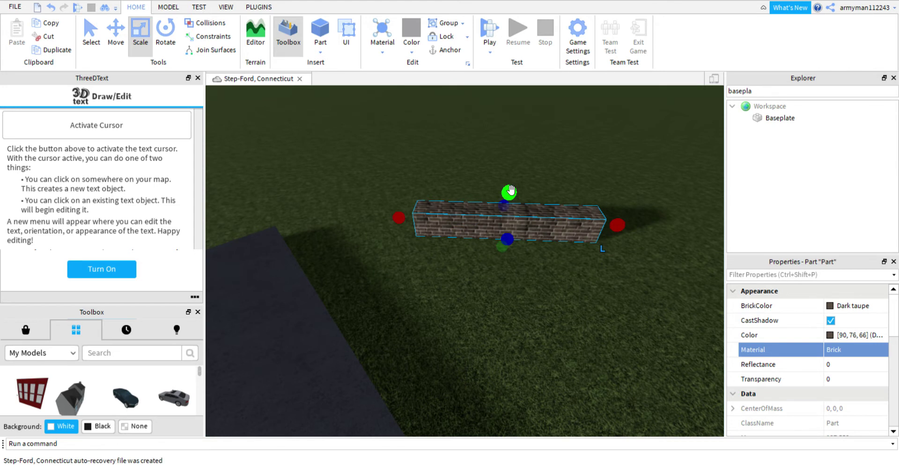
click(52, 50)
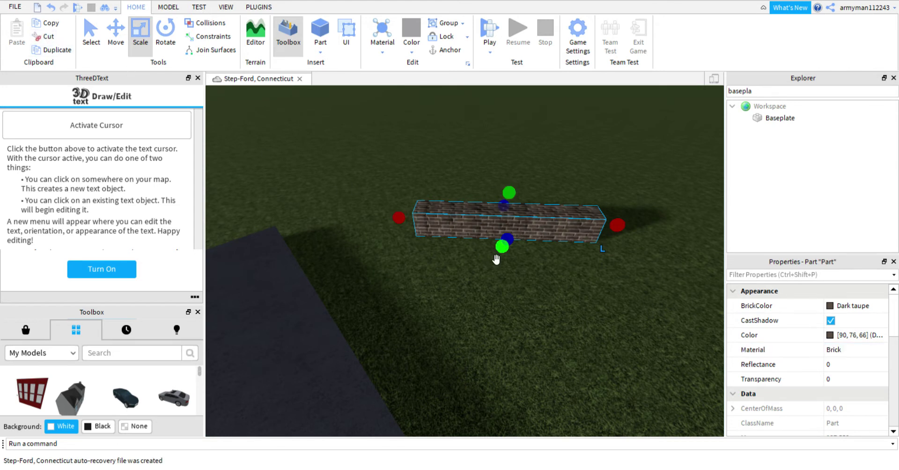
drag(501, 254, 503, 253)
drag(500, 201, 511, 130)
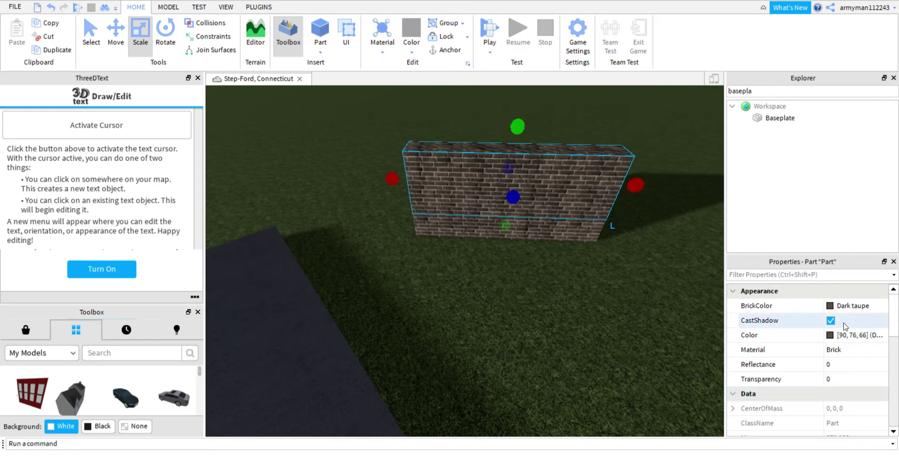
Step: Set the upper panel's color to Fossil and its material to Concrete
click(828, 308)
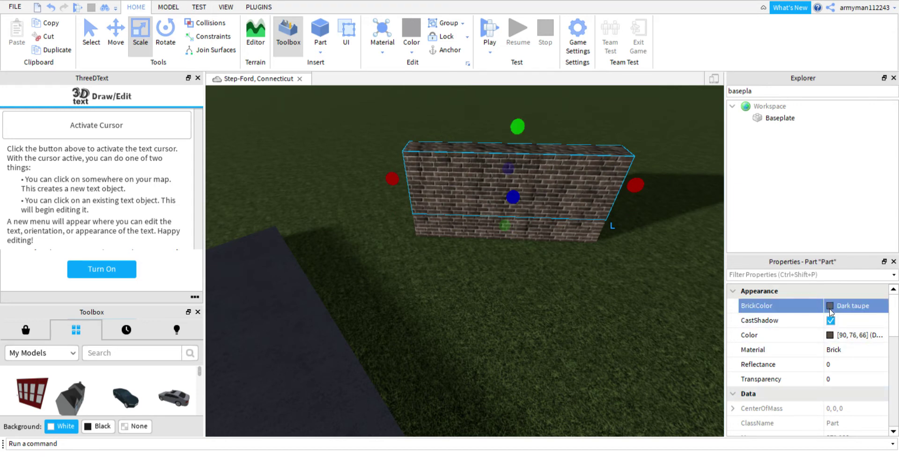
click(818, 281)
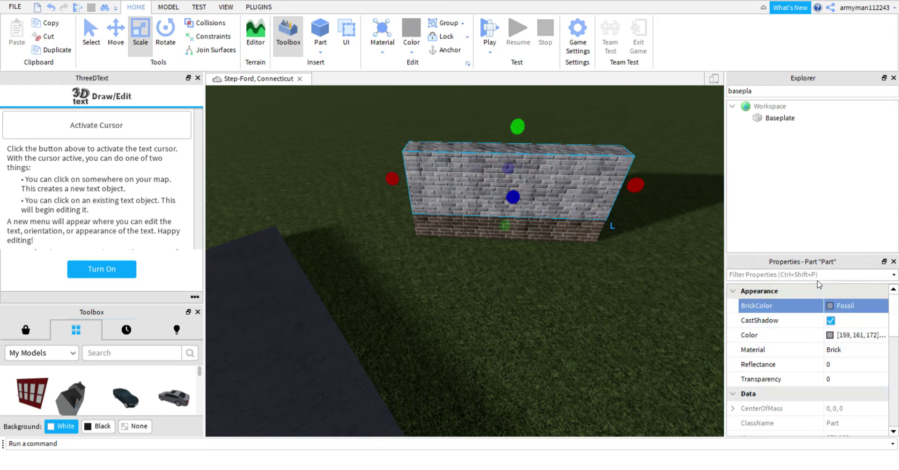
click(843, 351)
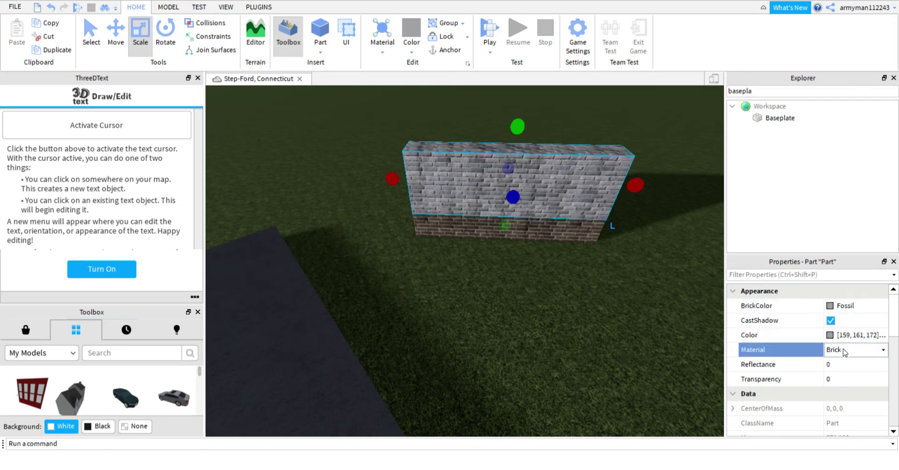
click(844, 381)
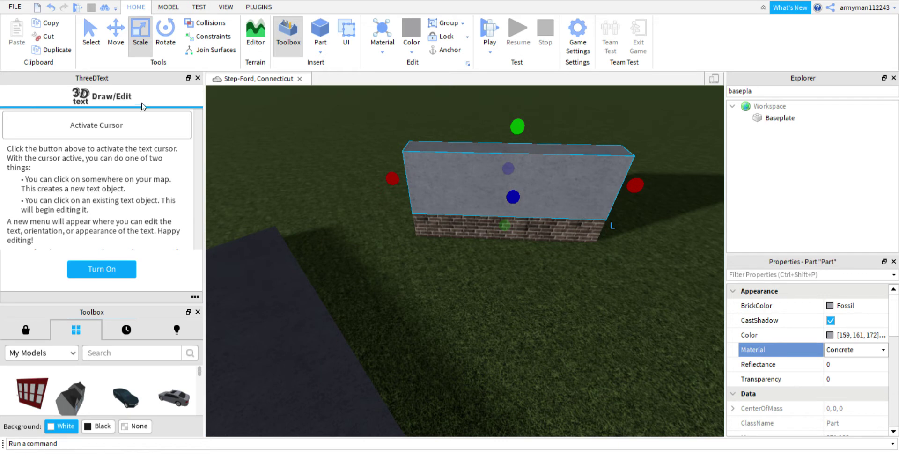
Step: Place a 3D text object on the concrete panel's front reading "Stepford," with "Community Ambulance Station" on the second line
click(141, 123)
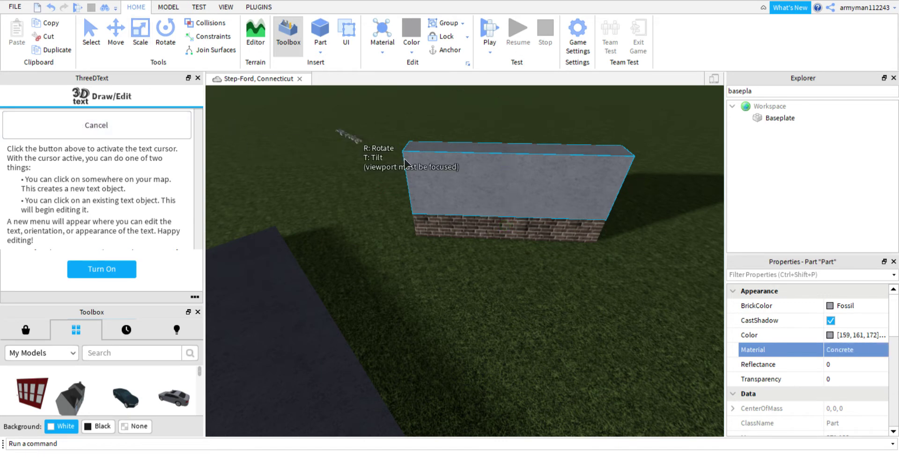
click(520, 192)
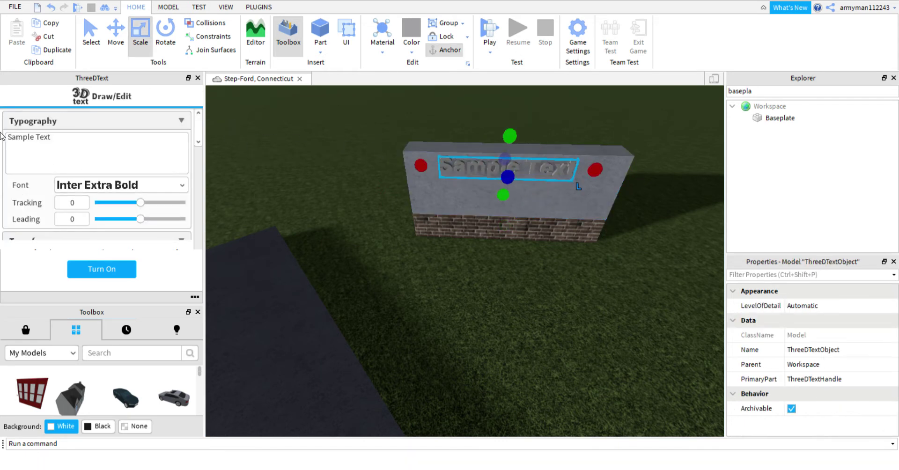
text(Ste)
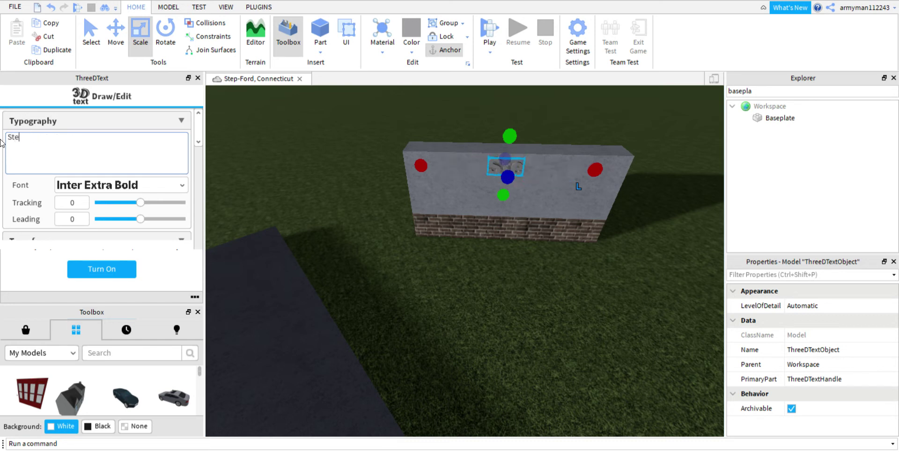
text(pford)
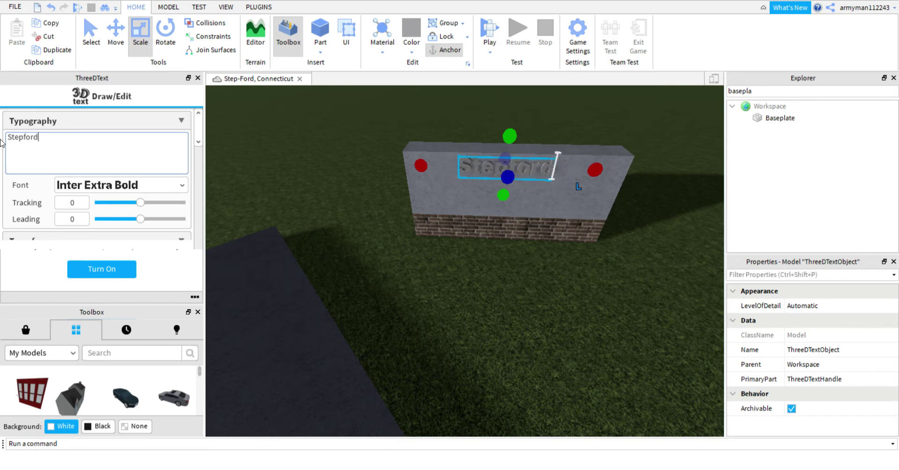
text(,)
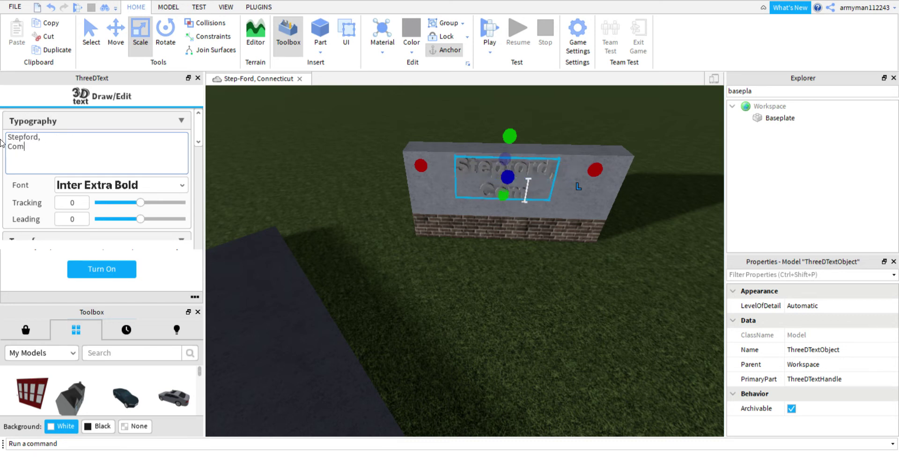
text(Community Amv)
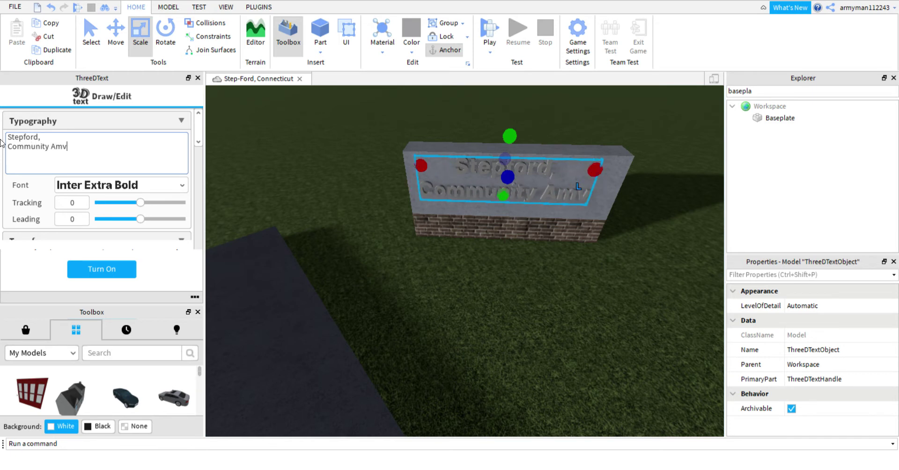
text(ulac)
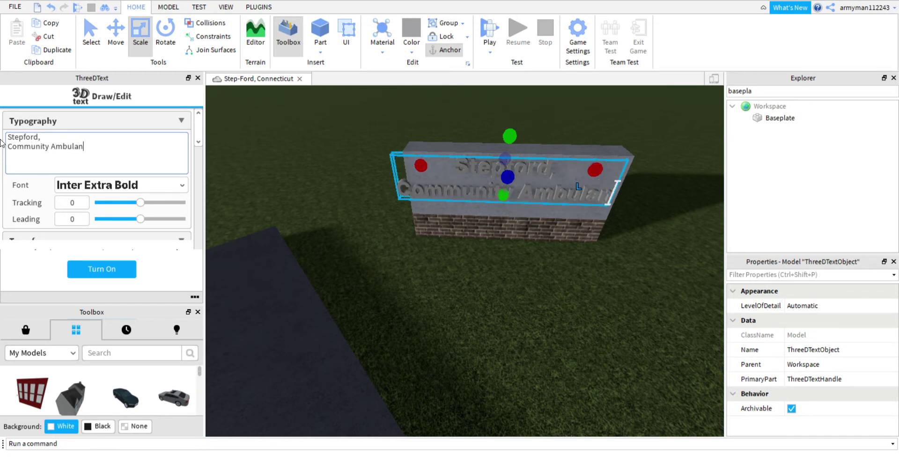
text(ce Statio)
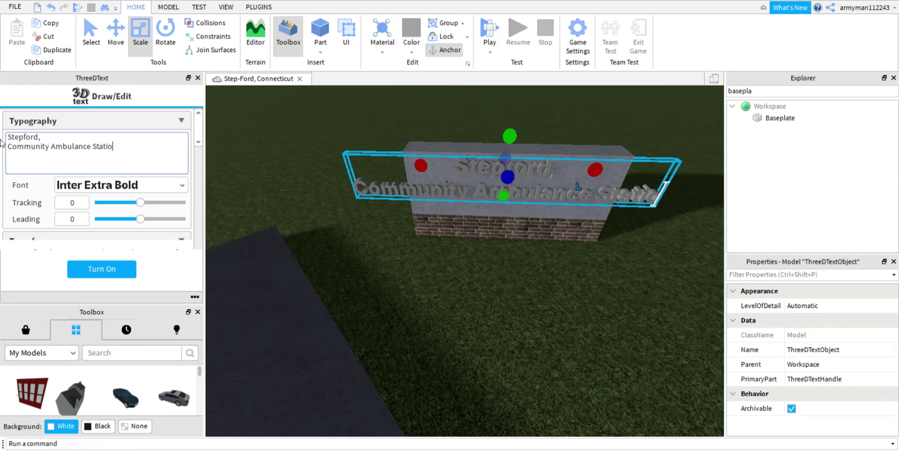
text(n)
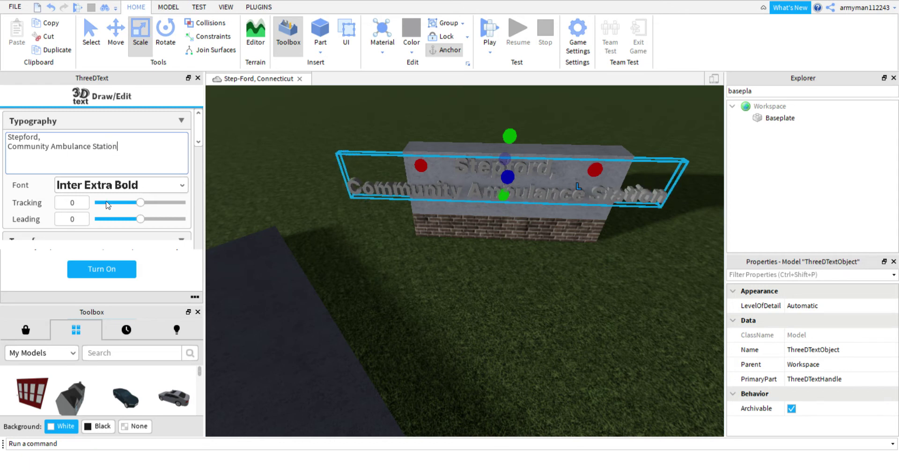
Step: Color the 3D text green (56, 128, 100), set its material to Wood, and finalize it
scroll(107, 204, down, 5)
drag(115, 123, 79, 137)
scroll(123, 192, down, 4)
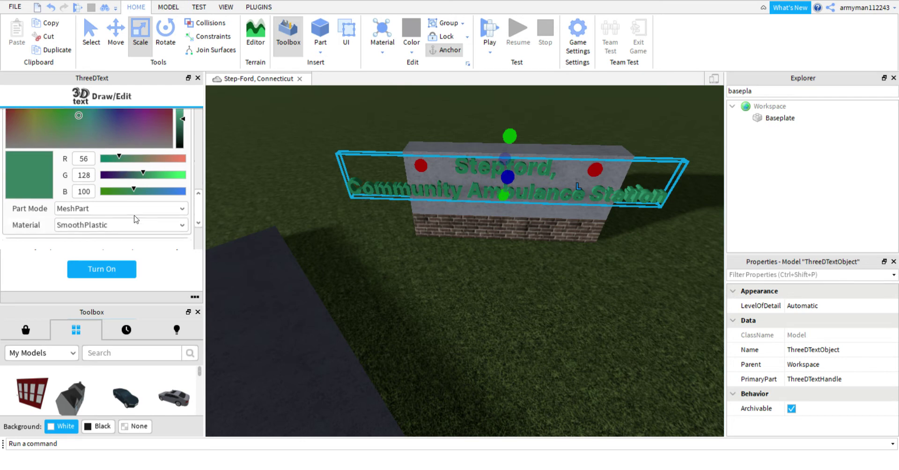
click(113, 159)
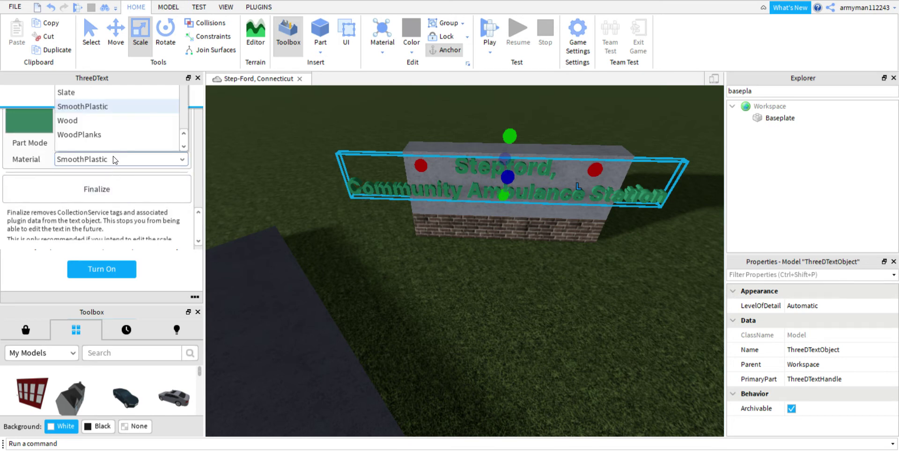
click(103, 120)
scroll(119, 160, down, 1)
click(124, 179)
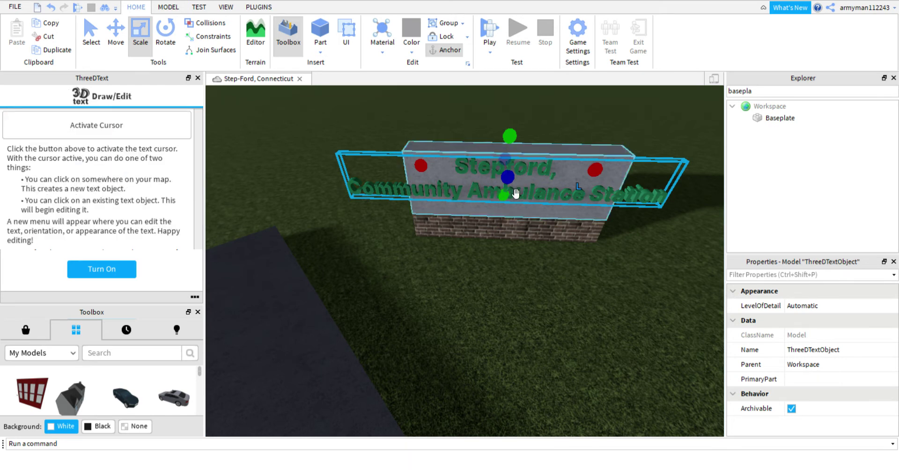
Step: Widen the concrete panel at both ends so that the whole sign text fits on it
click(548, 158)
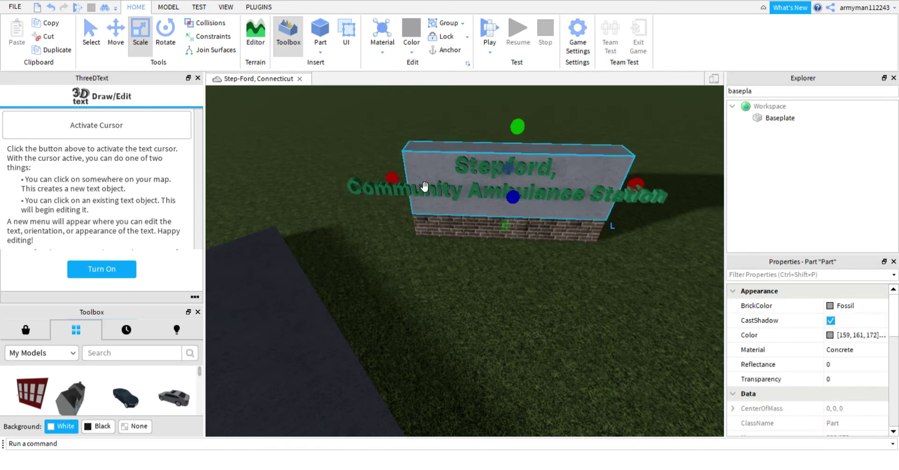
drag(397, 185, 337, 183)
drag(645, 192, 689, 189)
Step: Extend both ends of the brick base so they line up with the ends of the concrete panel
click(561, 233)
click(560, 234)
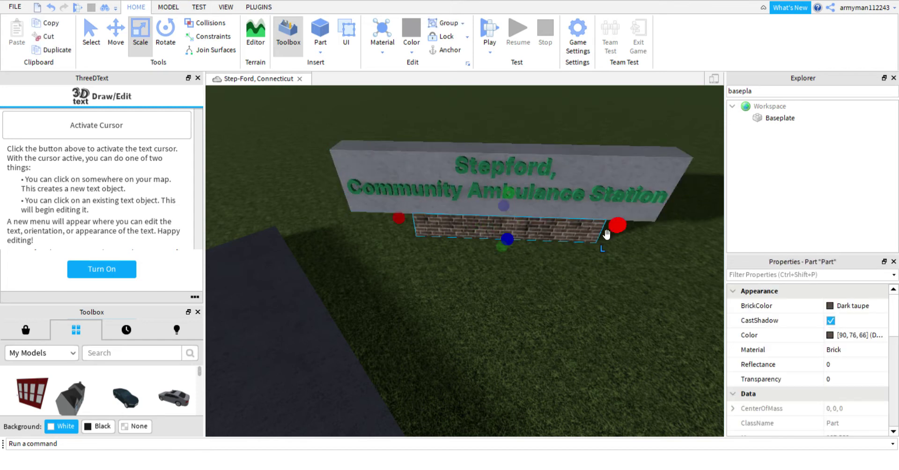
mouse_move(613, 228)
mouse_down()
mouse_move(681, 238)
mouse_move(673, 239)
mouse_up()
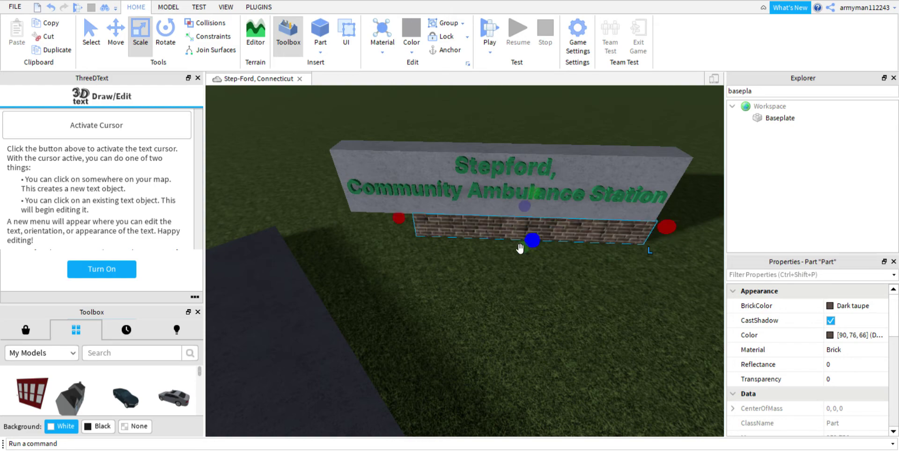
scroll(350, 221, up, 10)
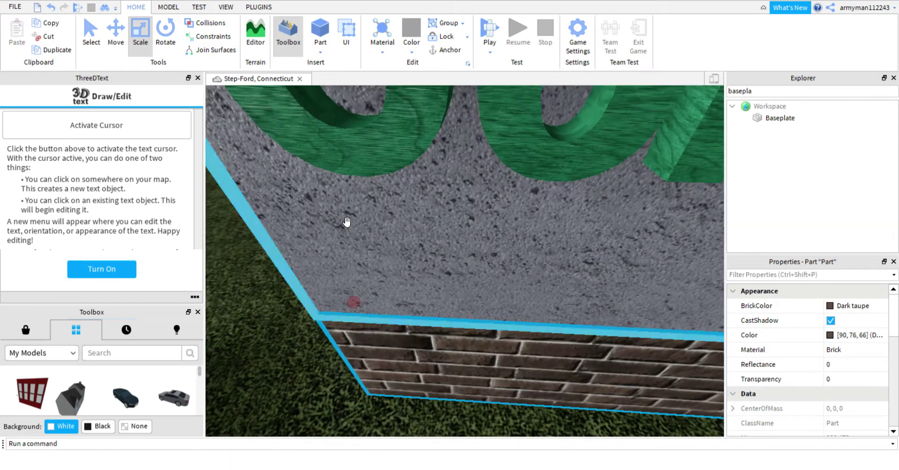
key(a)
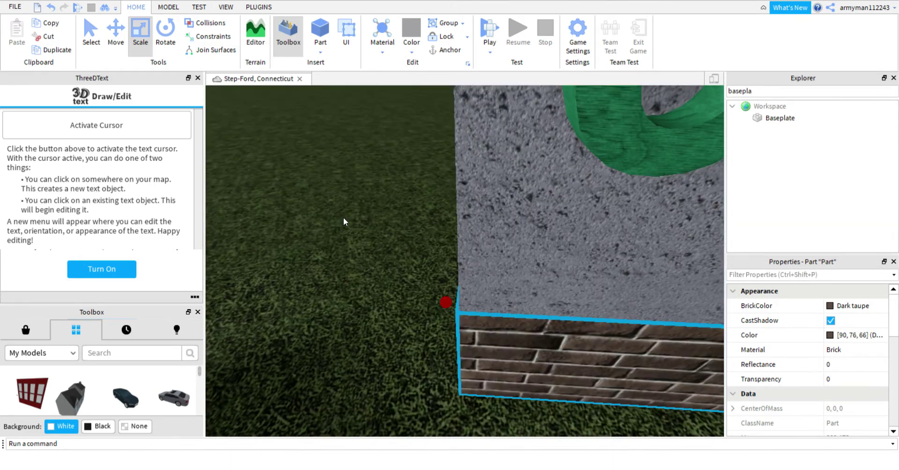
drag(438, 302, 442, 303)
click(423, 278)
key(a)
key(d)
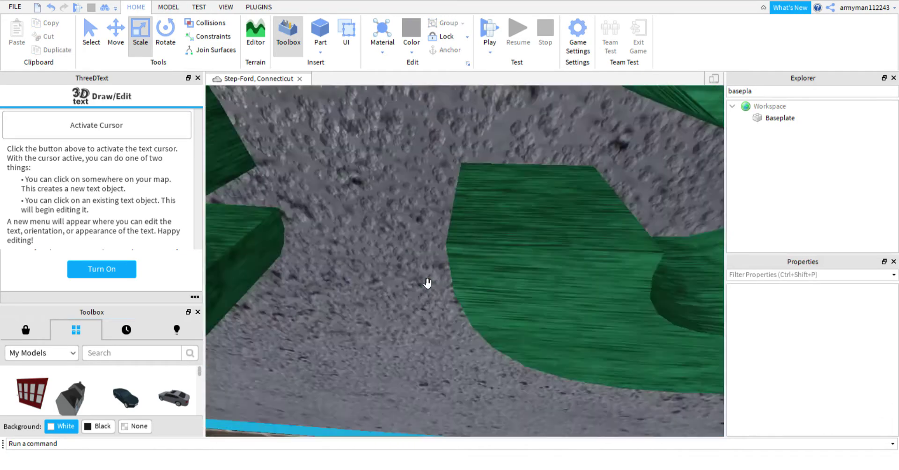
Step: Adjust the brick base's end below the word "Station" so it sits flush with the end of the concrete panel
scroll(427, 284, down, 5)
right_drag(427, 283, 428, 277)
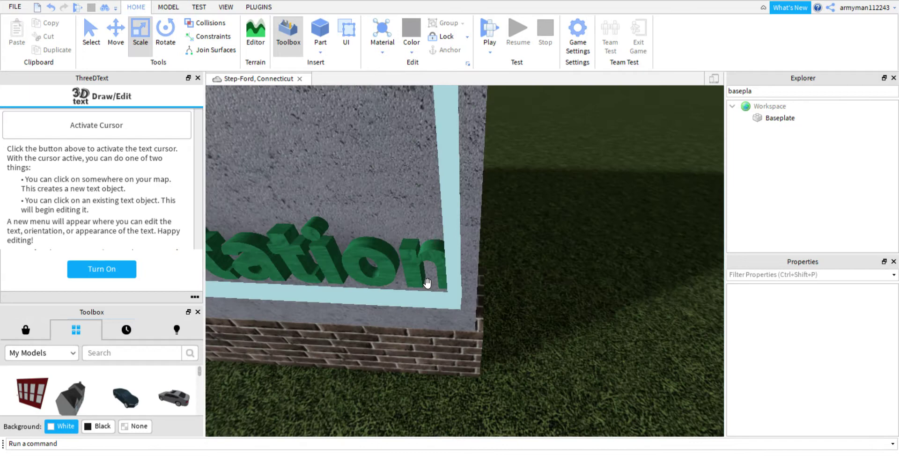
click(461, 306)
drag(505, 328, 501, 331)
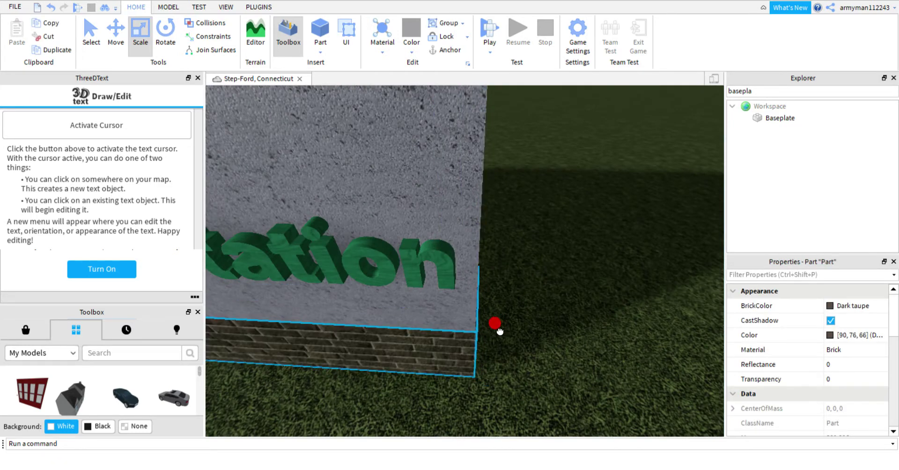
click(509, 306)
key(d)
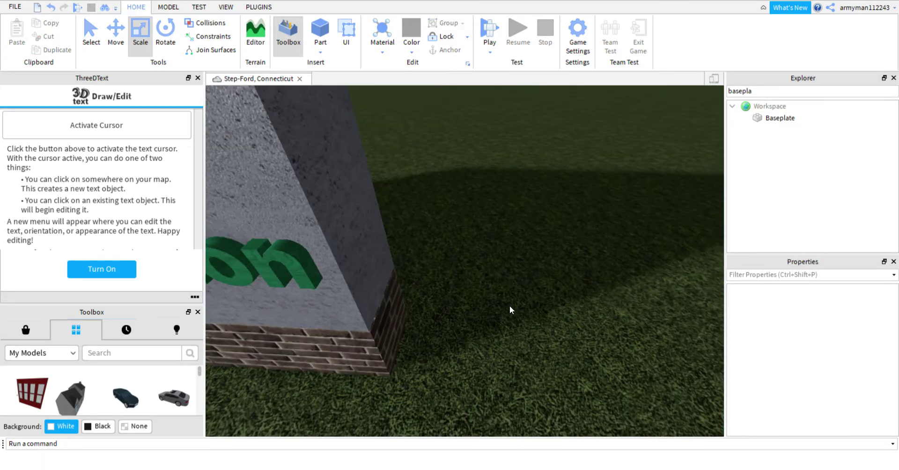
right_drag(509, 305, 509, 305)
click(509, 305)
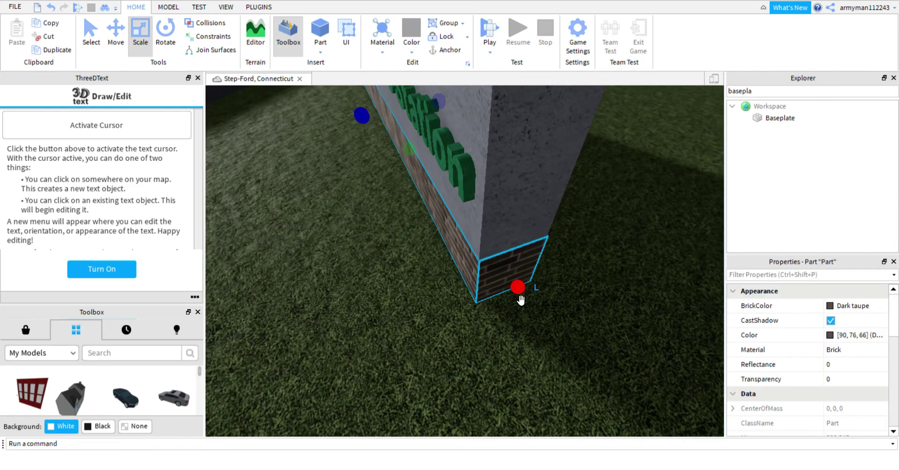
drag(520, 300, 520, 300)
click(548, 275)
scroll(558, 266, up, 2)
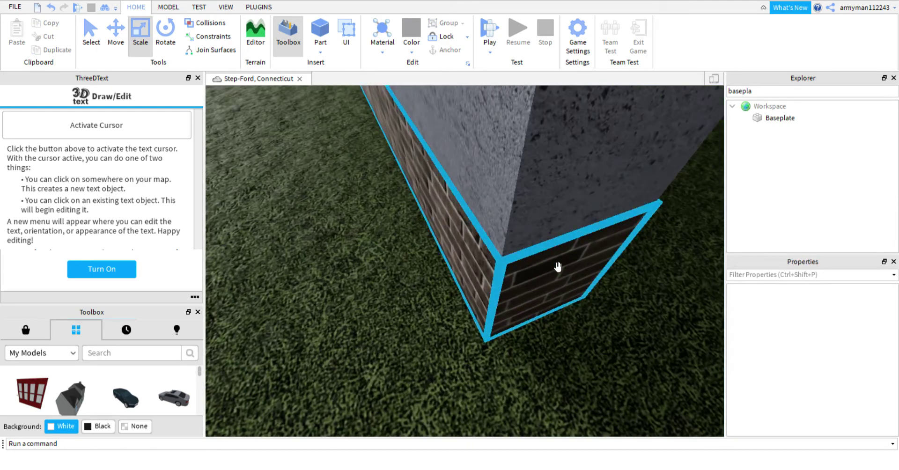
Step: Lengthen the dark concrete slab beside the sign by moving its far end, opposite the white stripes, farther out
right_drag(331, 288, 307, 297)
key(e)
key(d)
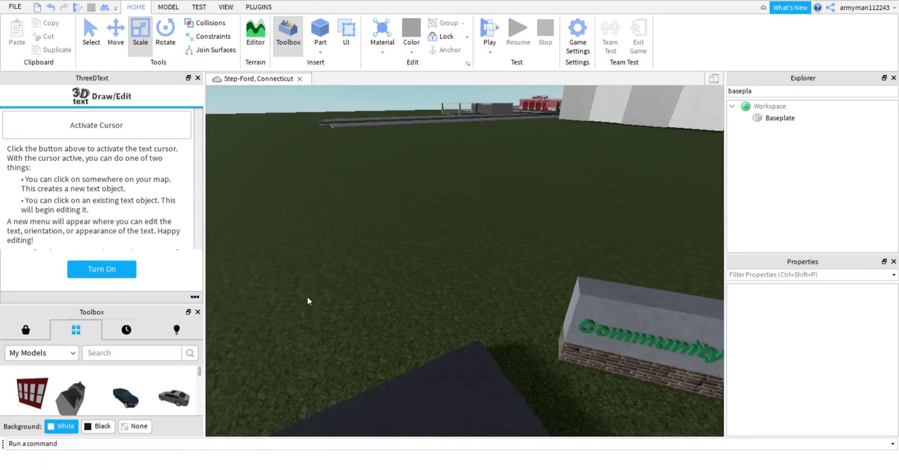
key(s)
key(q)
key(a)
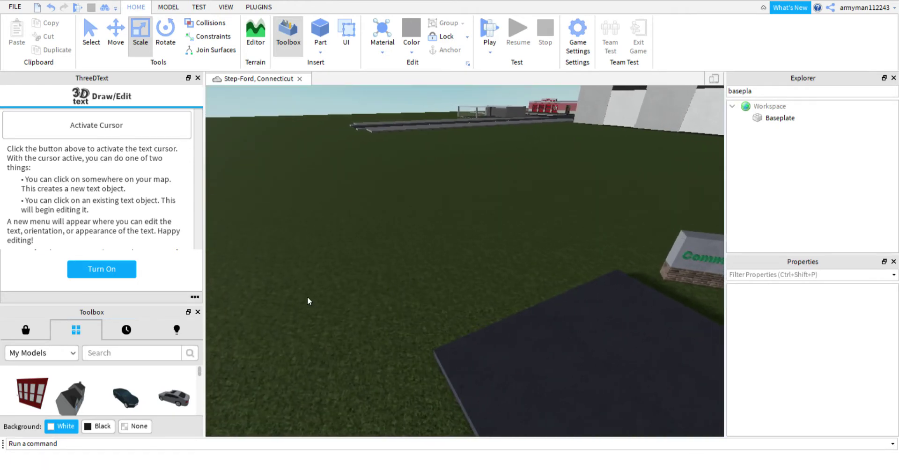
click(621, 356)
right_drag(621, 356, 621, 356)
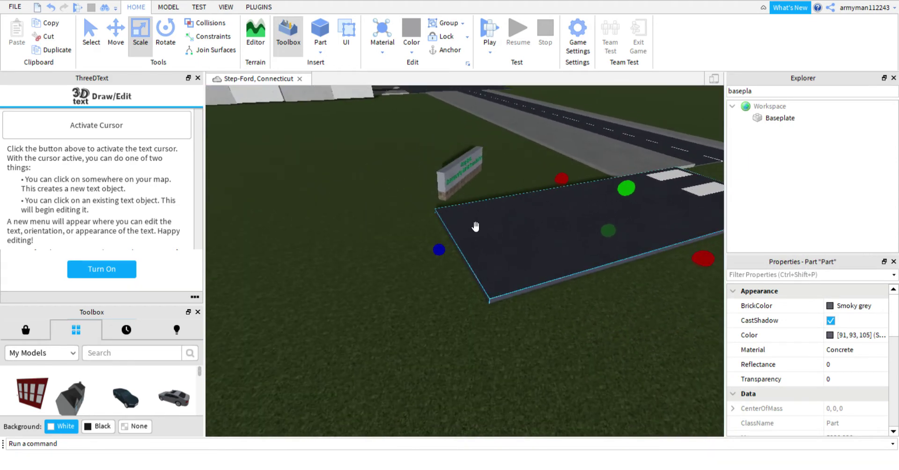
right_drag(554, 287, 557, 291)
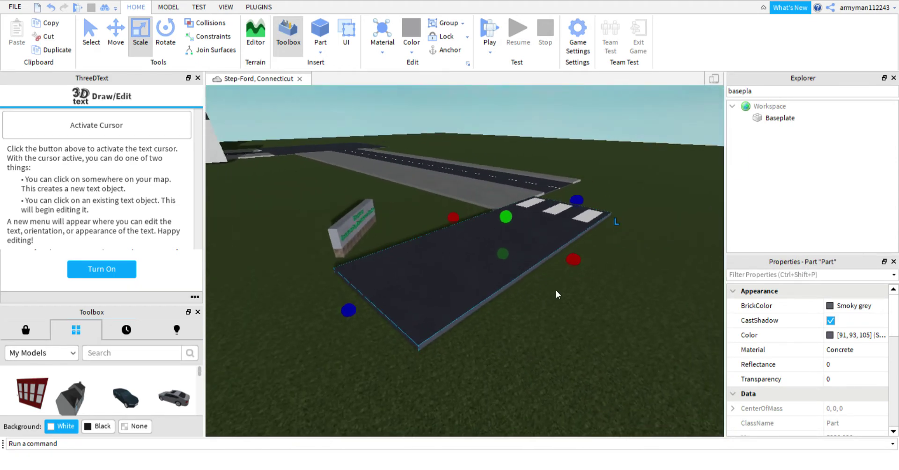
click(300, 305)
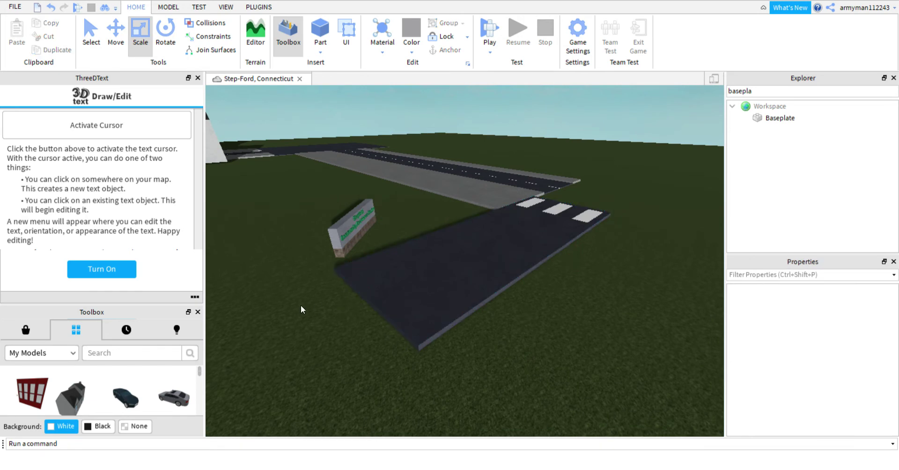
click(474, 315)
drag(347, 322, 210, 384)
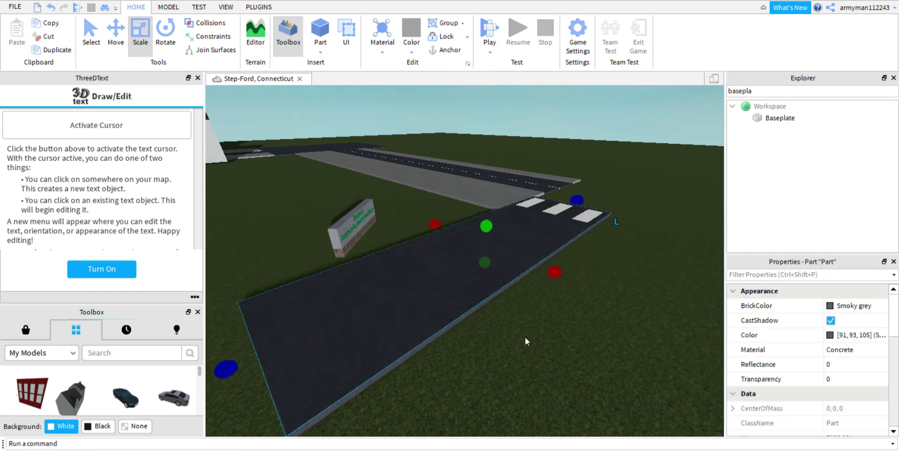
right_drag(524, 339, 523, 335)
scroll(523, 335, down, 3)
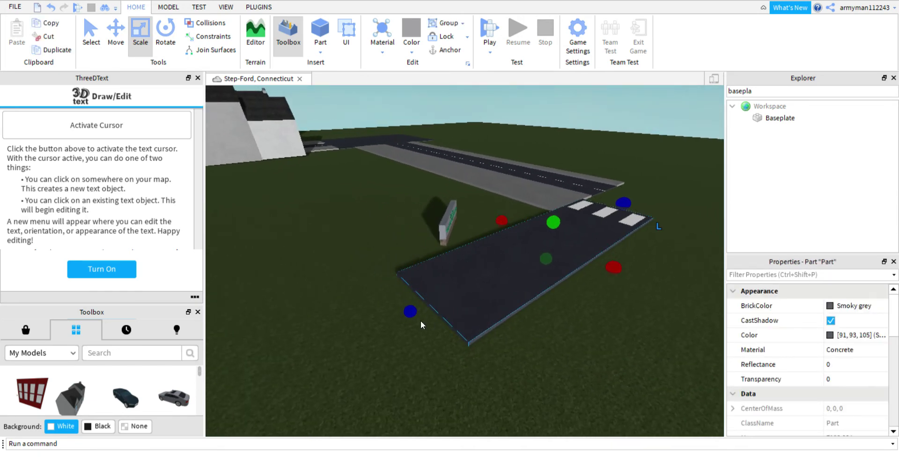
drag(412, 322, 391, 331)
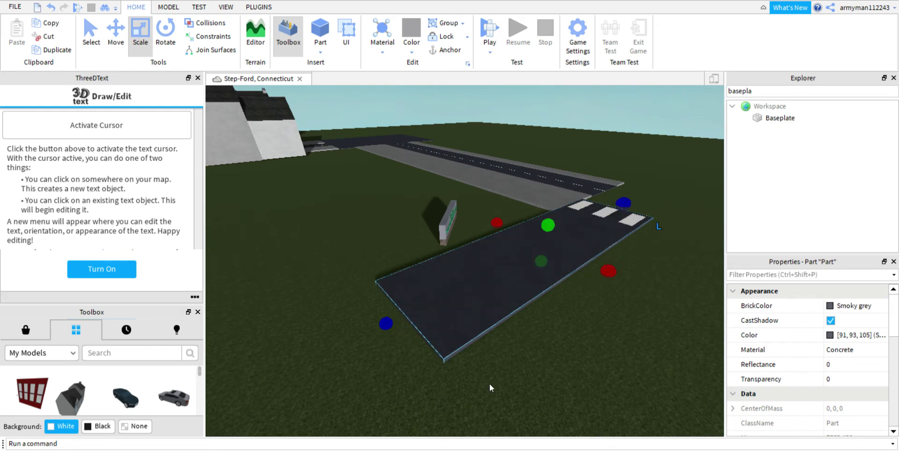
Step: Add a matching slab section beyond the driveway's far end, widening it toward the town building and extending it outward to form a lot
right_drag(490, 384, 490, 384)
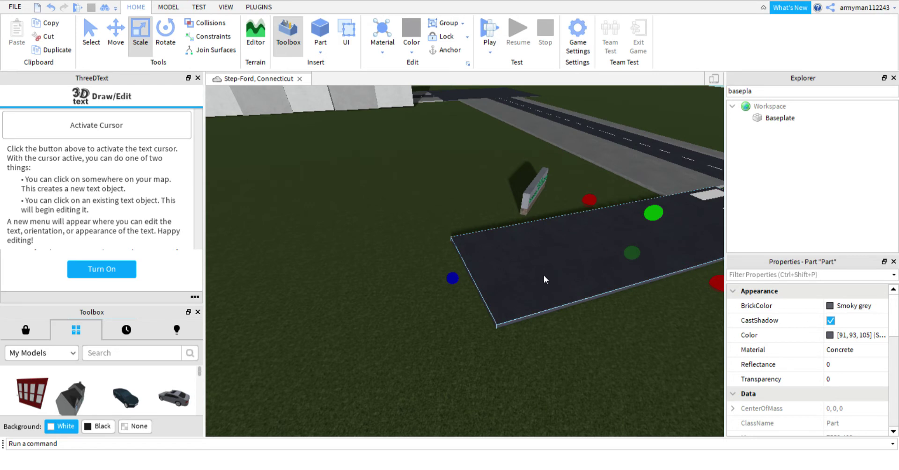
right_drag(544, 274, 537, 281)
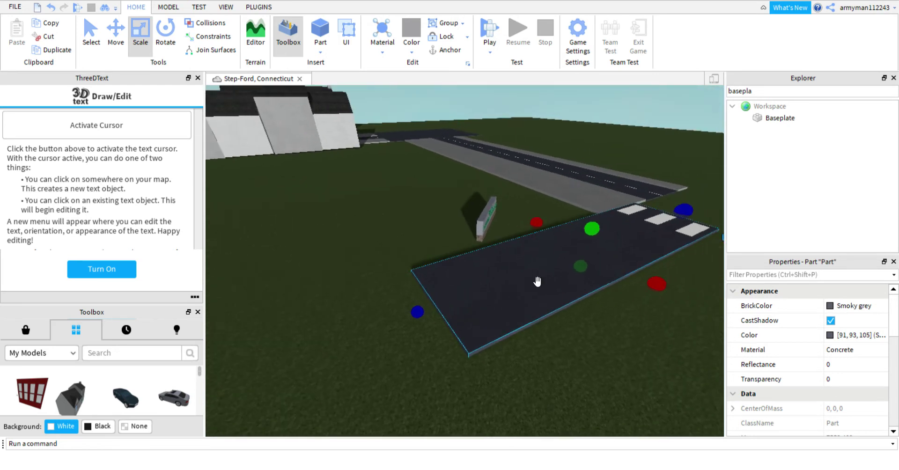
drag(688, 220, 245, 353)
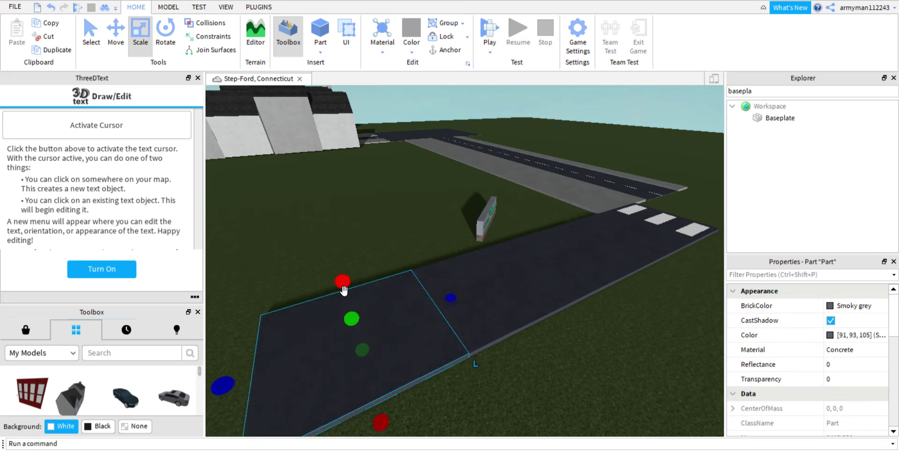
drag(344, 290, 316, 213)
right_drag(315, 212, 308, 207)
key(s)
key(a)
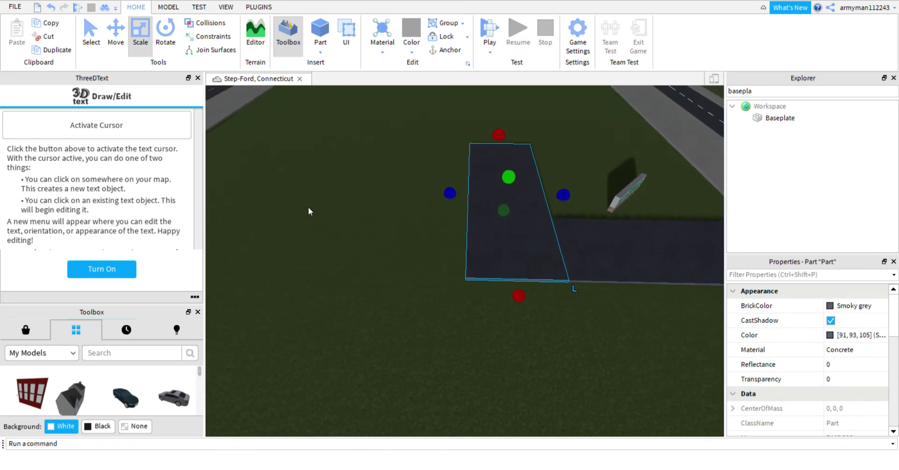
drag(461, 196, 407, 200)
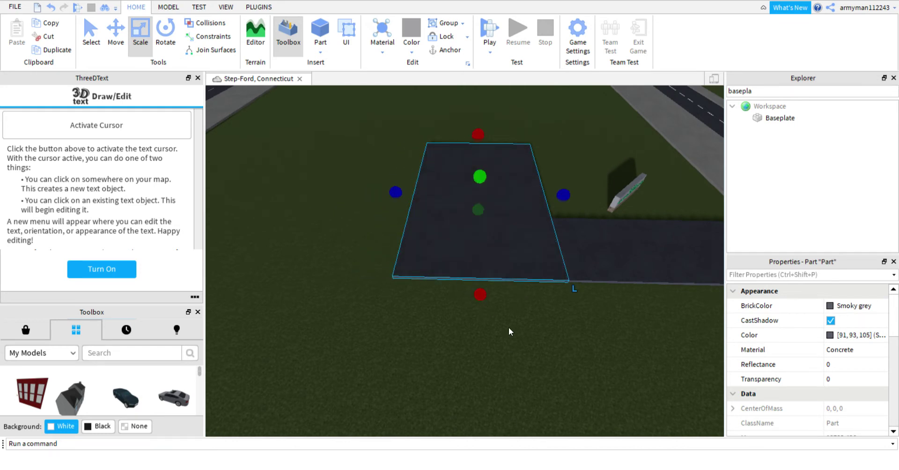
click(481, 346)
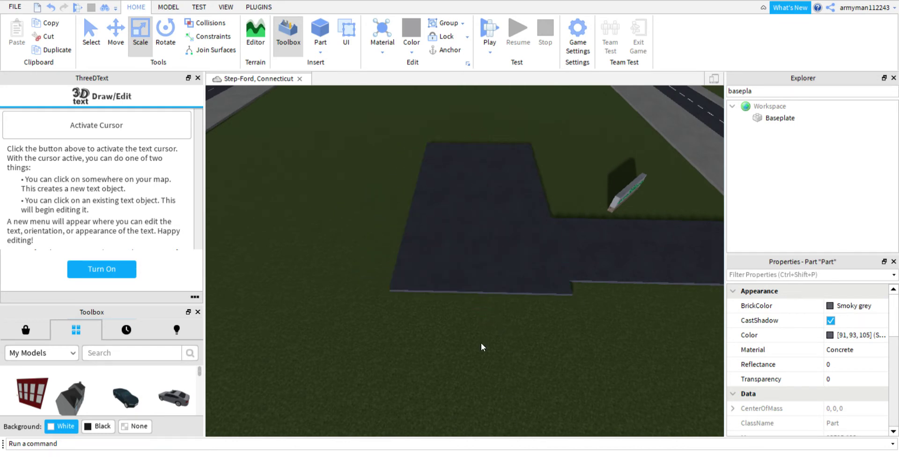
Step: Extend the lot slab well past the driveway on the side facing away from the town building
click(485, 298)
scroll(483, 325, up, 4)
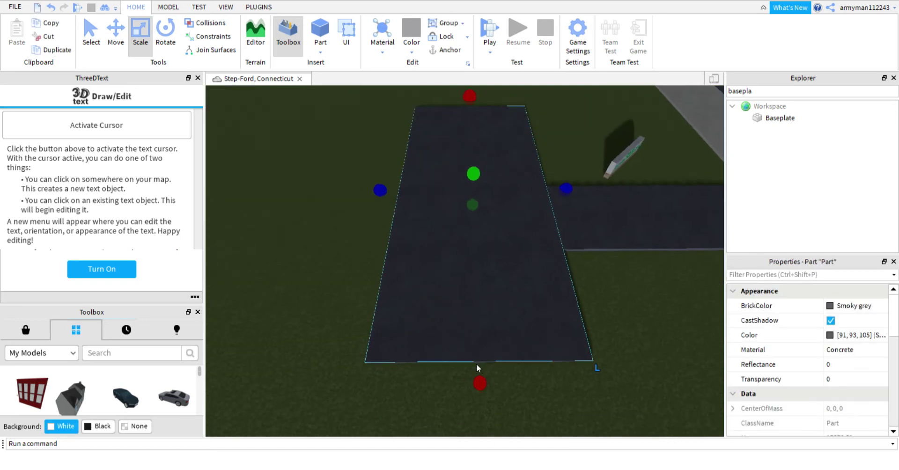
scroll(470, 354, down, 4)
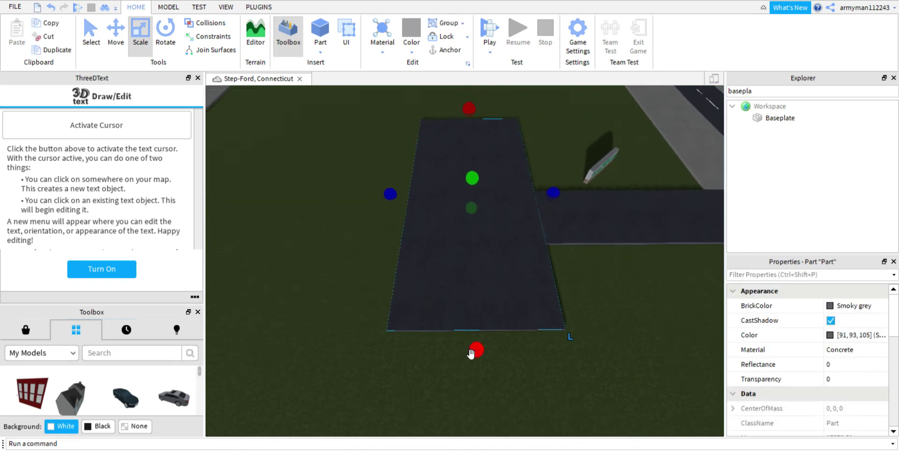
scroll(467, 353, down, 3)
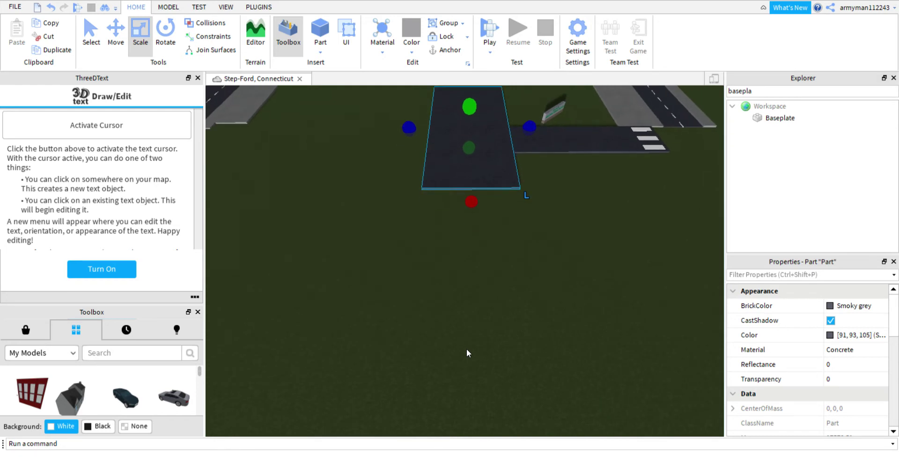
drag(474, 214, 473, 392)
click(473, 390)
Step: Duplicate the large lot slab in place
right_drag(490, 289, 490, 290)
scroll(489, 290, up, 2)
key(w)
key(e)
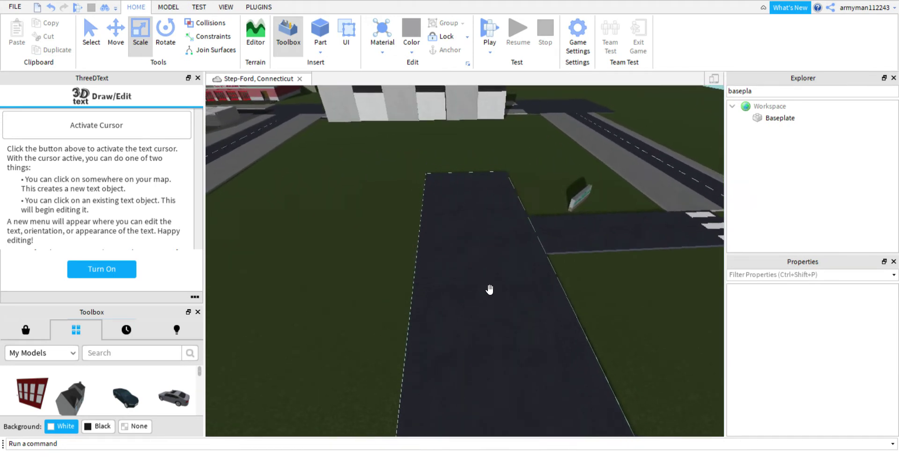
key(w)
key(d)
key(q)
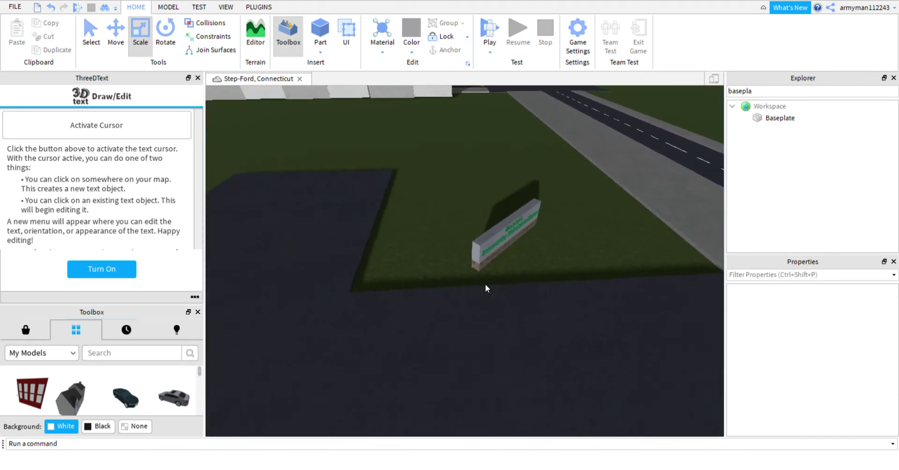
key(w)
key(a)
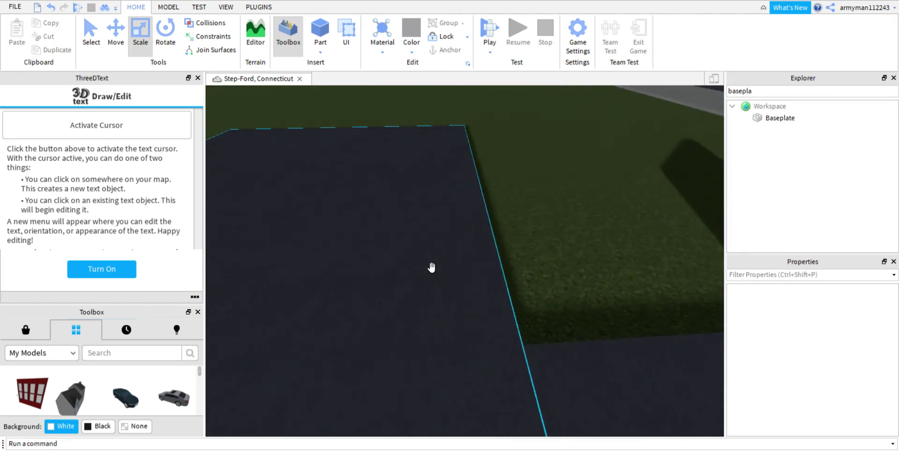
click(431, 266)
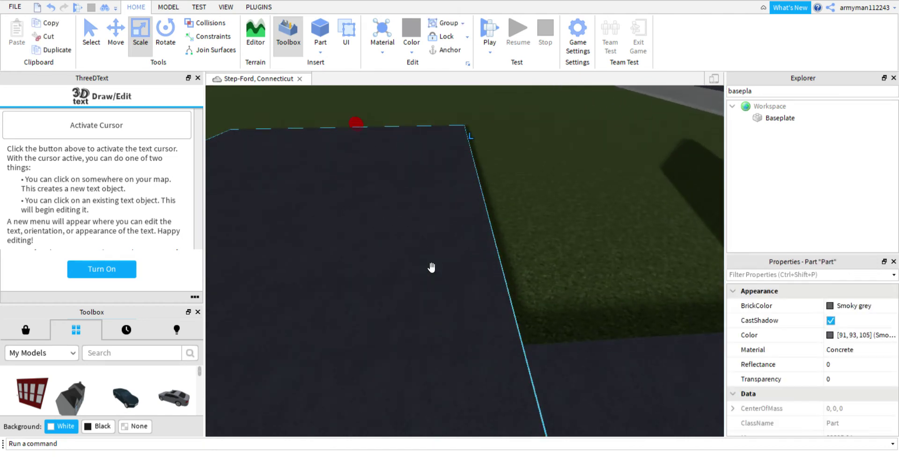
click(47, 49)
Step: Shrink the duplicated slab in length and width to a thin strip at one edge near the lot's end
right_drag(439, 197, 438, 198)
key(s)
key(d)
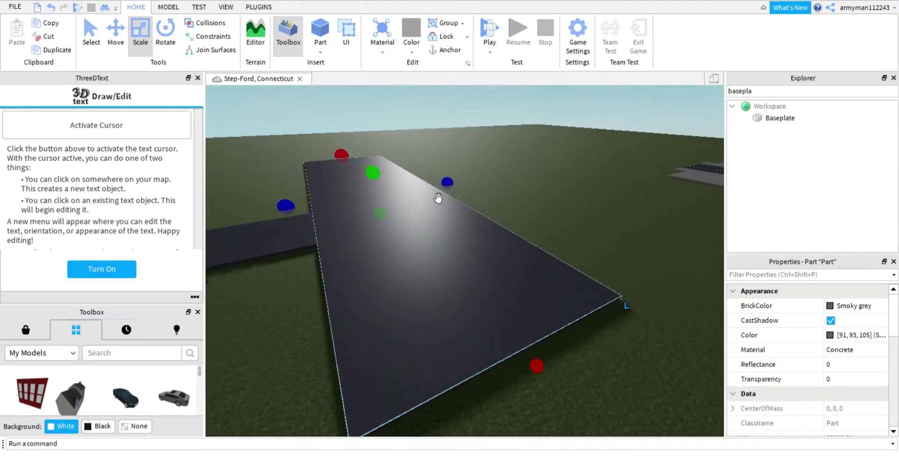
drag(341, 156, 613, 345)
drag(623, 286, 466, 355)
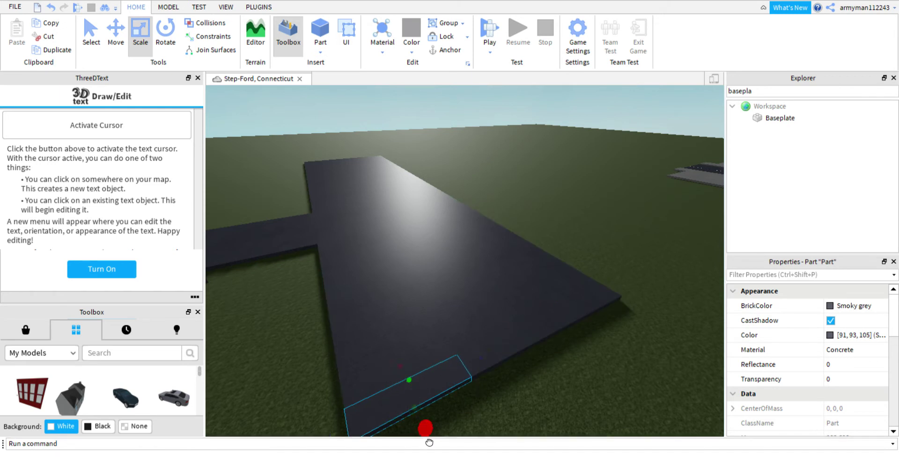
mouse_move(426, 433)
mouse_down()
mouse_move(408, 397)
mouse_move(424, 430)
mouse_up()
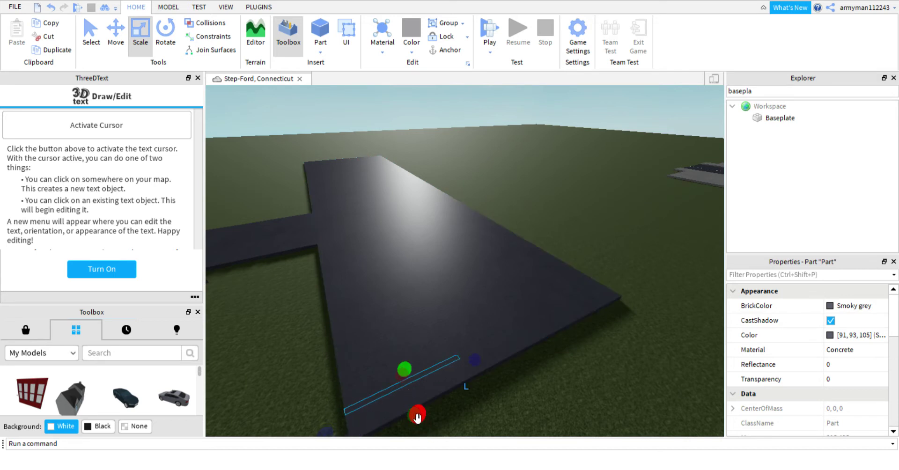
Step: Color the thin strip Institutional white (248, 248, 248) and raise its top slightly above the lot surface
key(w)
key(q)
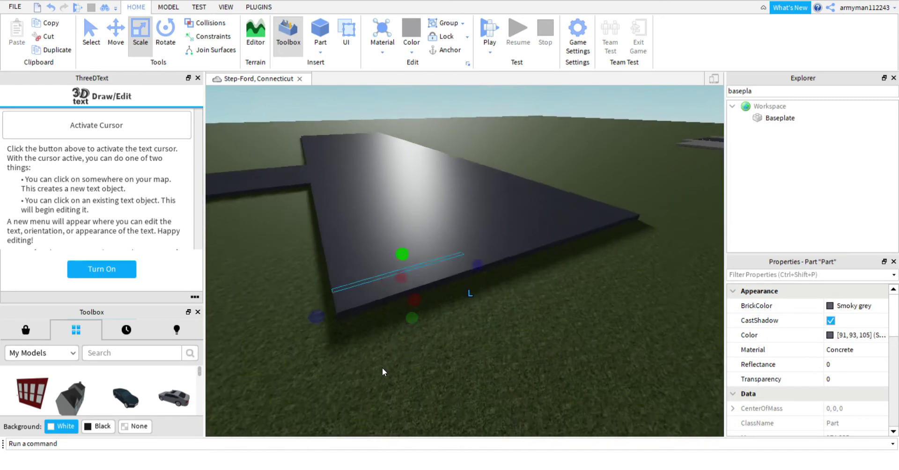
key(a)
key(e)
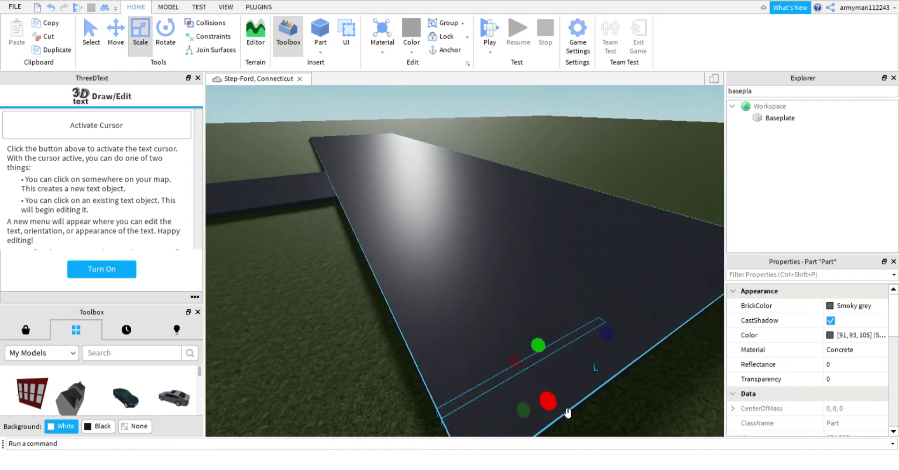
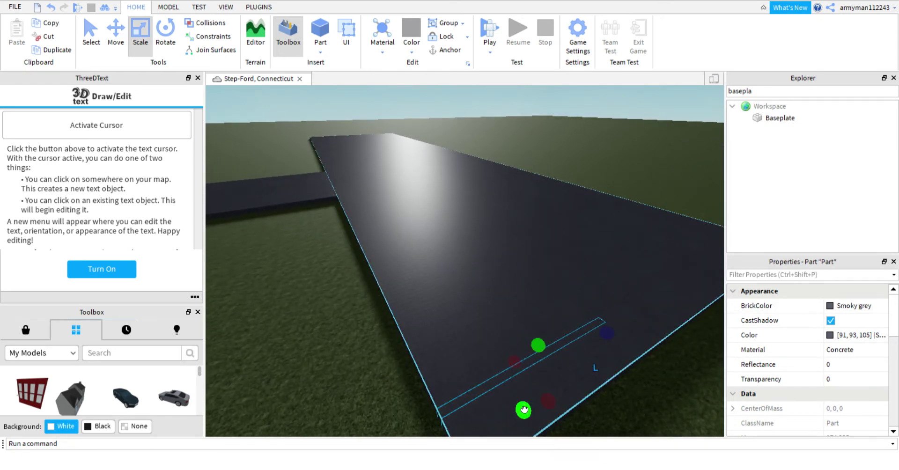
click(830, 307)
click(868, 286)
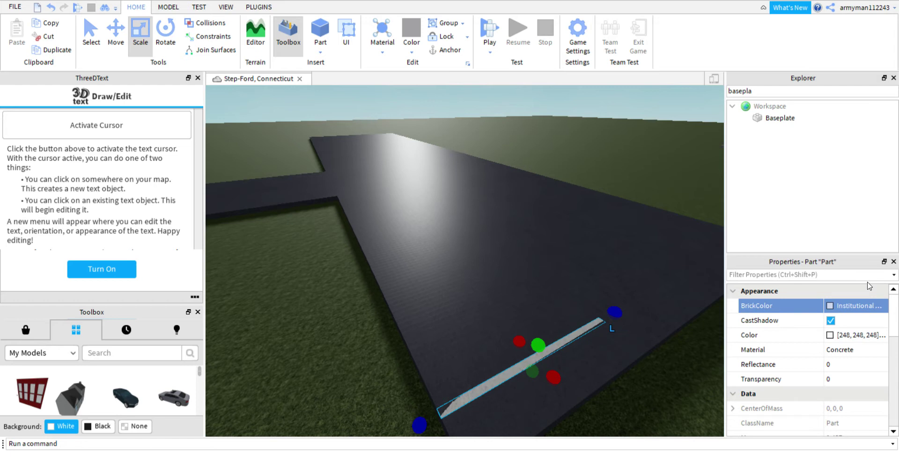
drag(541, 357, 544, 358)
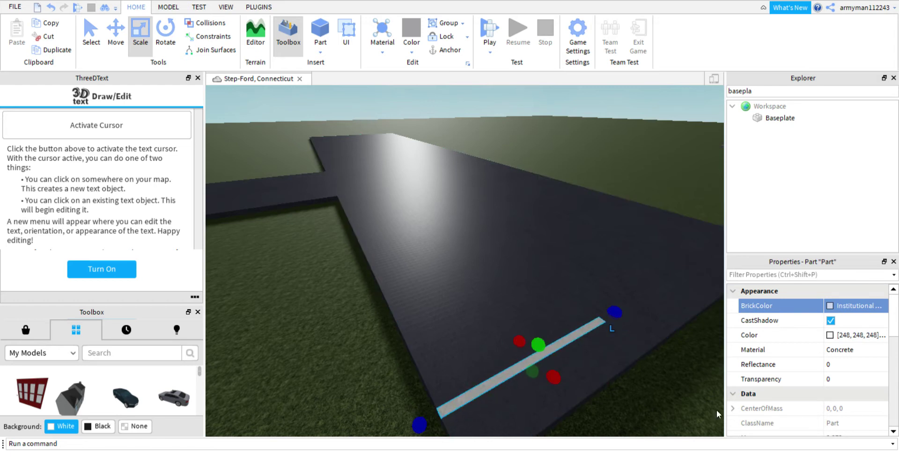
Step: Set the white strip's material to SmoothPlastic and place a duplicate of it farther along the lot's edge toward the driveway
click(841, 355)
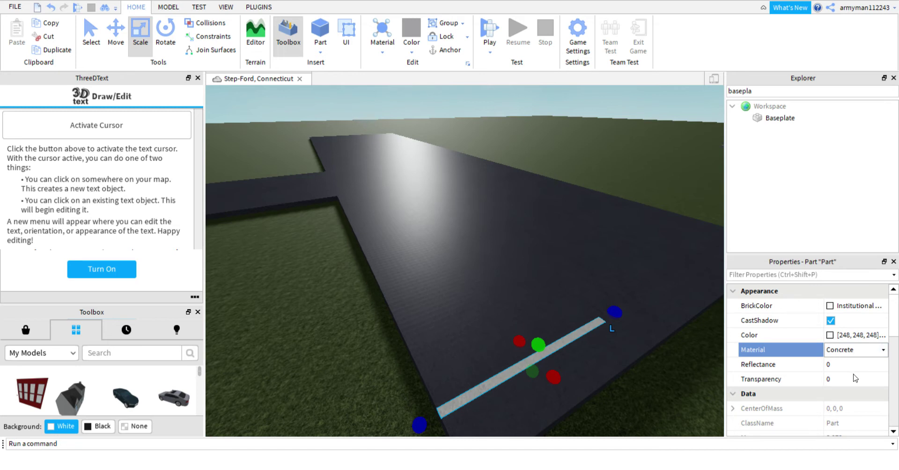
click(835, 427)
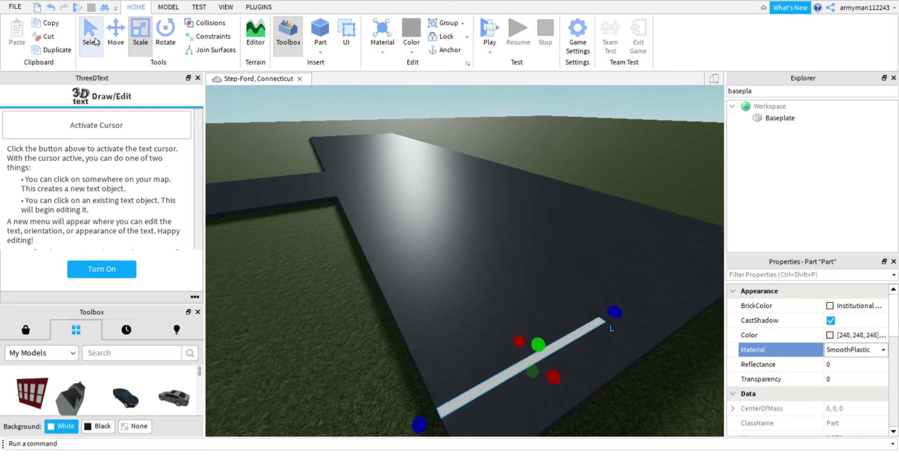
click(115, 41)
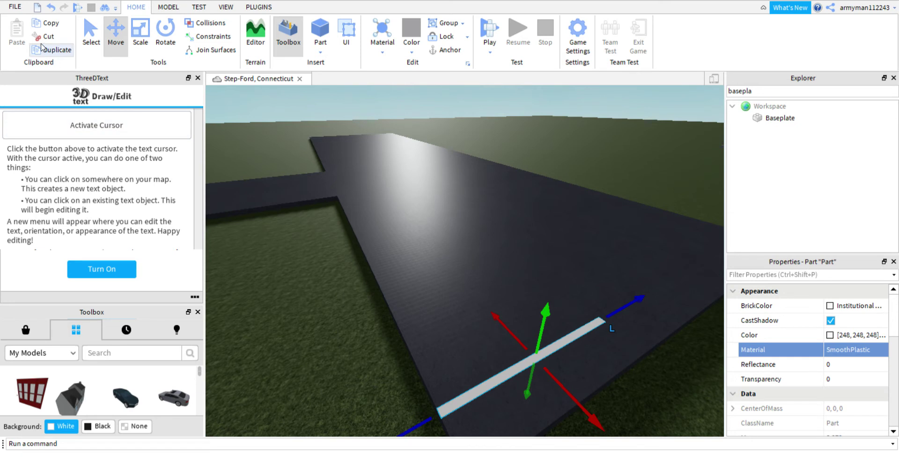
click(508, 331)
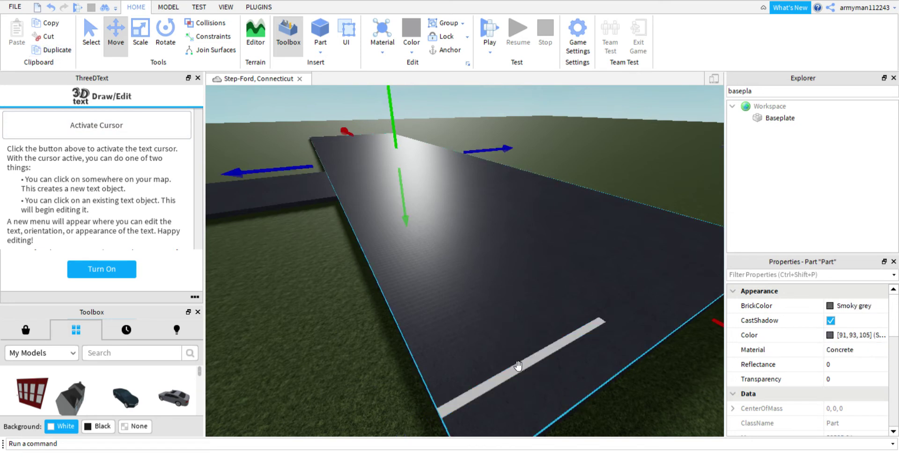
drag(518, 365, 440, 262)
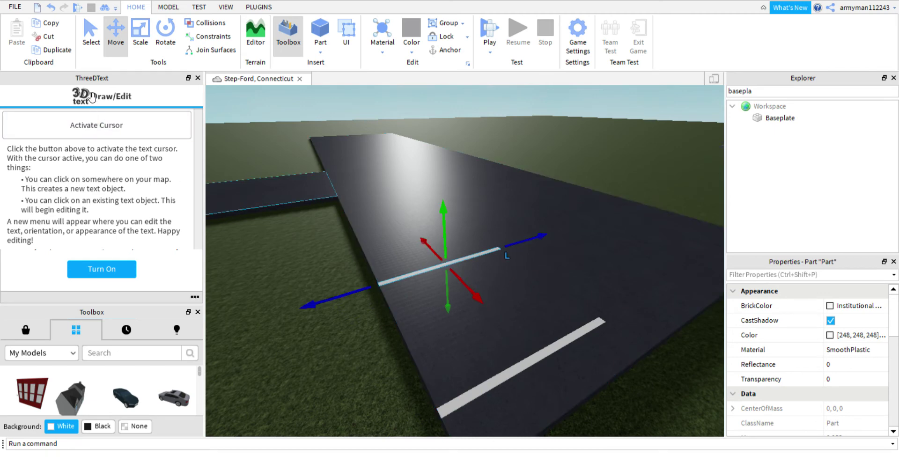
Step: Duplicate the second parking line and move the copy along the lot's edge toward the driveway as a third line
click(56, 50)
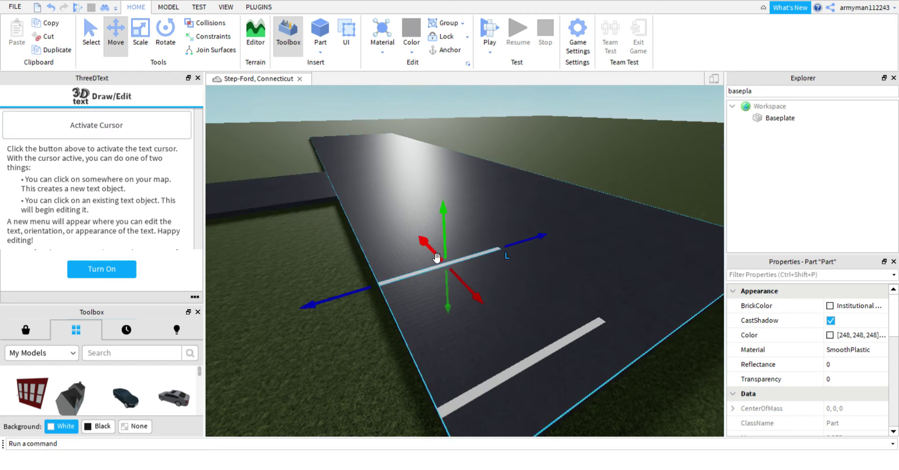
drag(438, 255, 413, 216)
key(e)
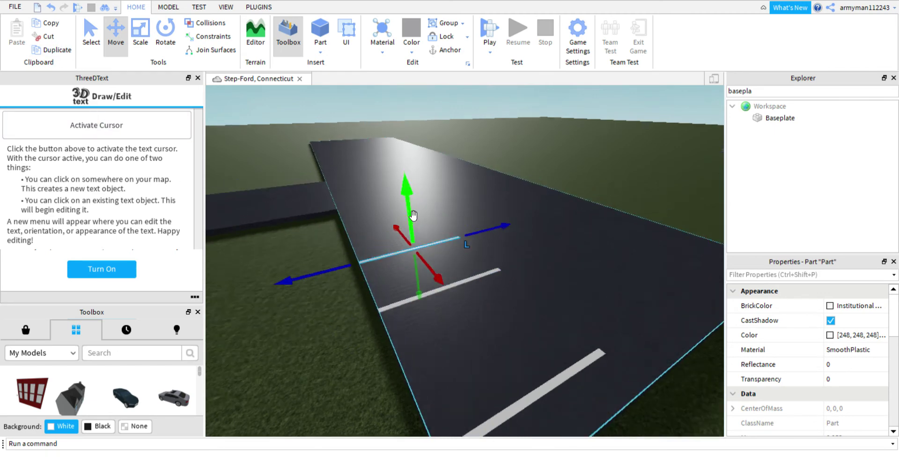
key(a)
key(w)
key(s)
scroll(413, 216, down, 1)
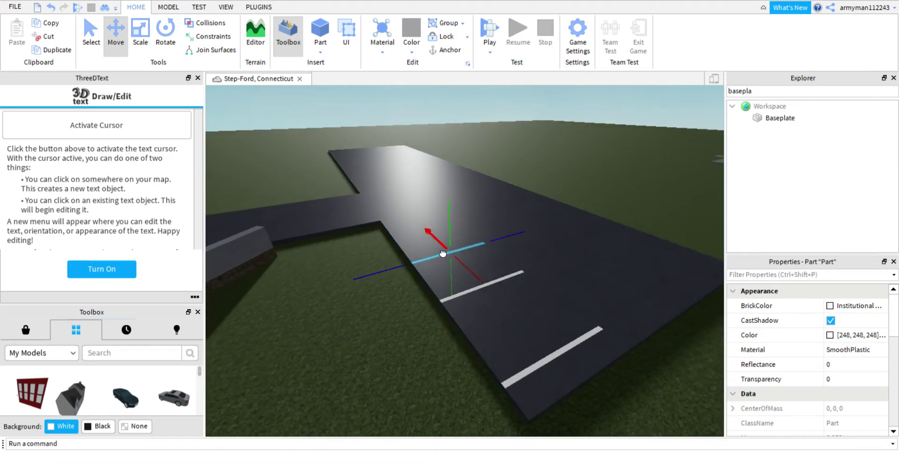
Step: Tighten the spacing by moving the second and third parking lines back toward the first one
click(550, 370)
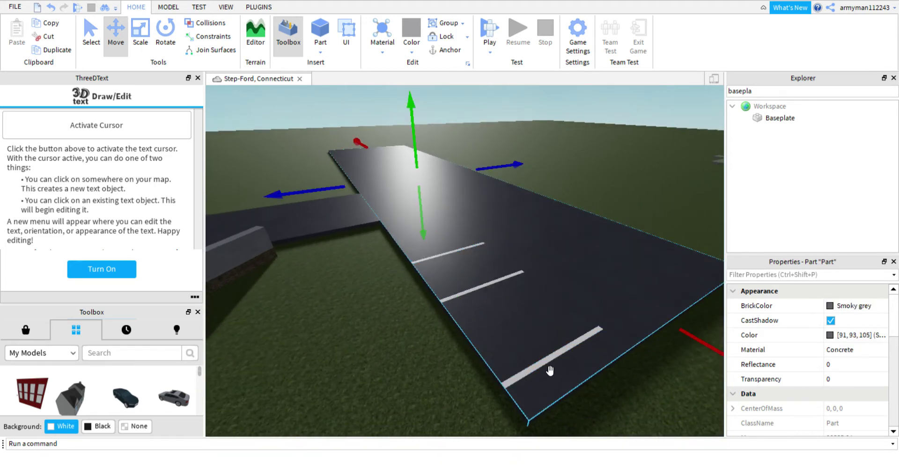
click(488, 295)
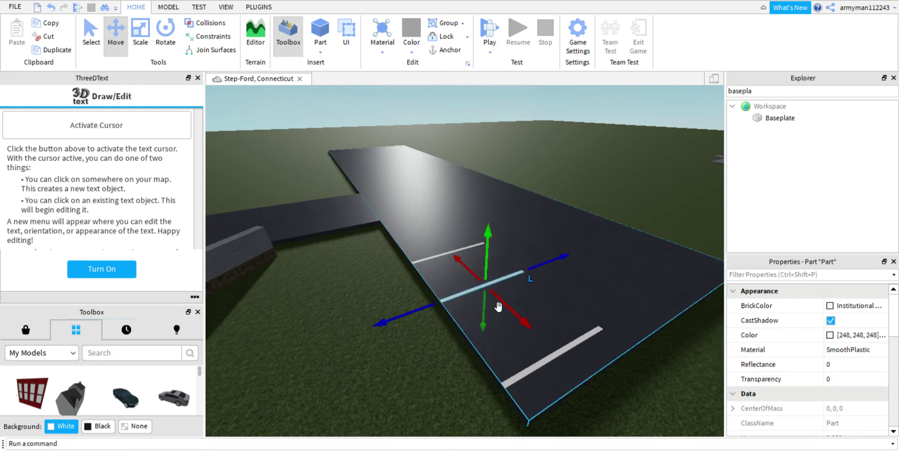
drag(497, 305, 520, 326)
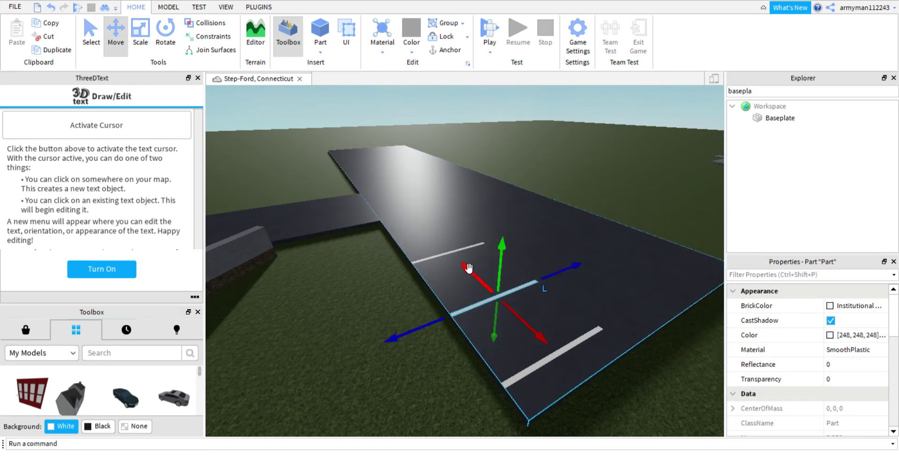
click(453, 259)
drag(475, 277, 483, 287)
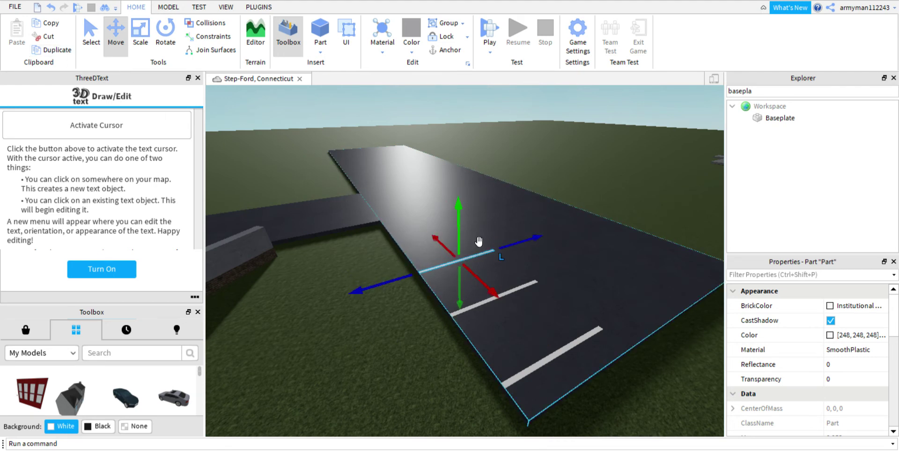
Step: Place a parking line close to the driveway junction and a duplicate of it on the same lot edge just past the driveway
drag(446, 253, 421, 226)
key(w)
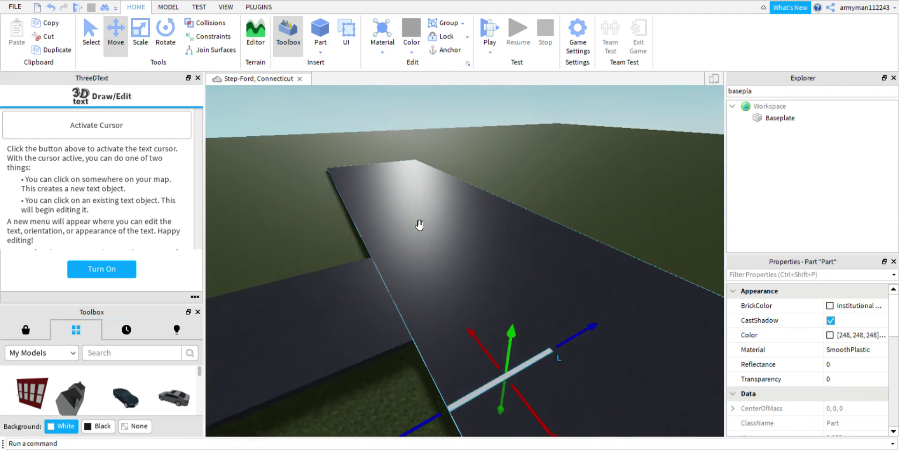
click(55, 50)
drag(553, 419, 422, 258)
key(w)
key(e)
key(a)
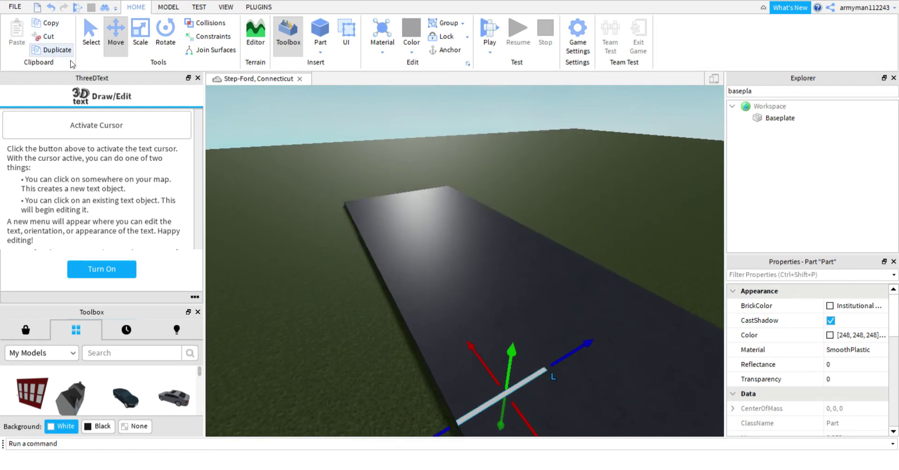
Step: Add three more copies of the parking line past the driveway, spaced closely and evenly toward the lot's far end
click(55, 50)
mouse_move(492, 378)
mouse_down()
mouse_move(410, 285)
mouse_move(456, 357)
mouse_move(448, 346)
mouse_up()
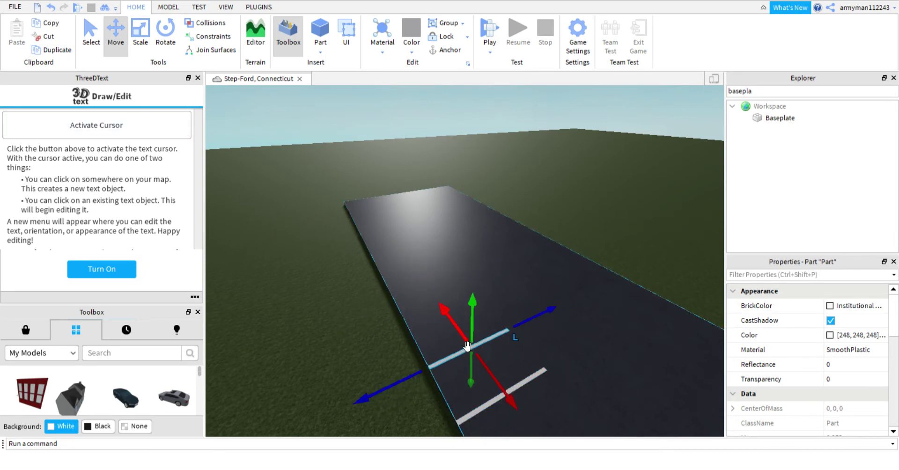
drag(467, 344, 416, 296)
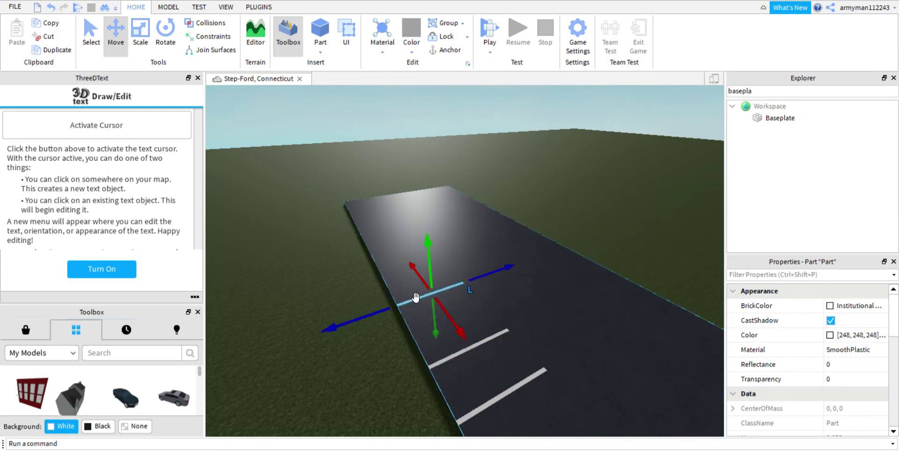
click(461, 358)
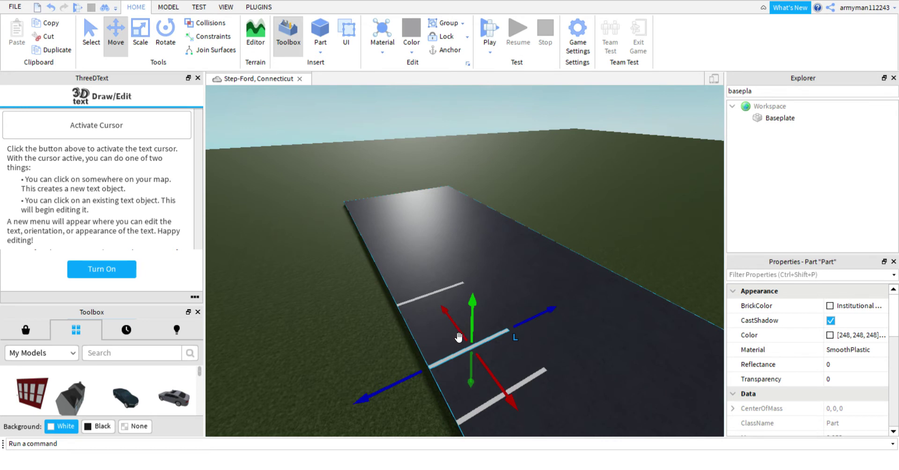
drag(458, 336, 405, 247)
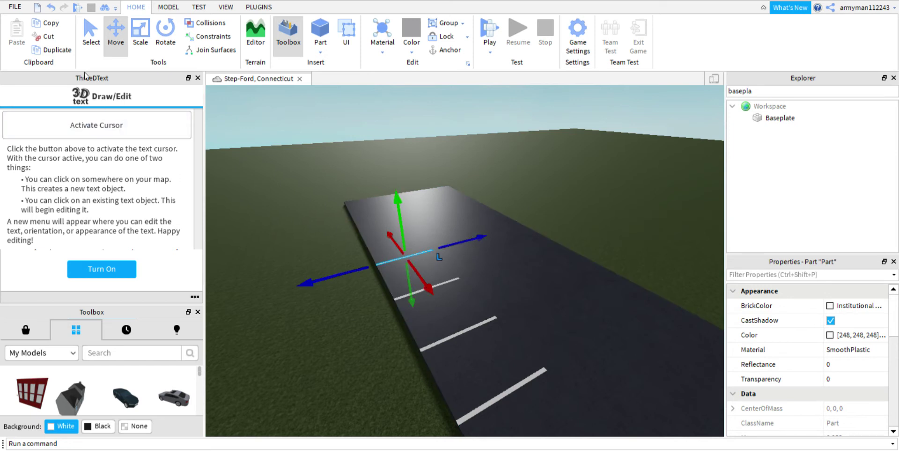
Step: Continue the row past the driveway with two more duplicated parking lines at the same spacing
drag(396, 253, 382, 235)
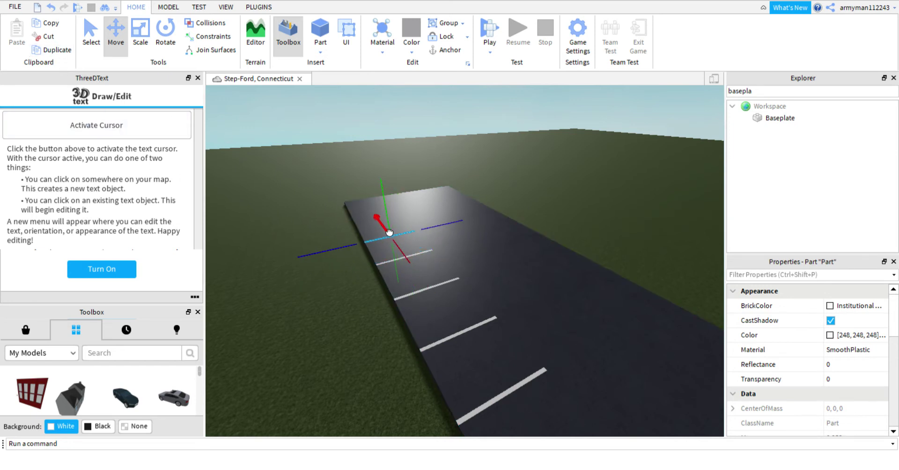
click(57, 50)
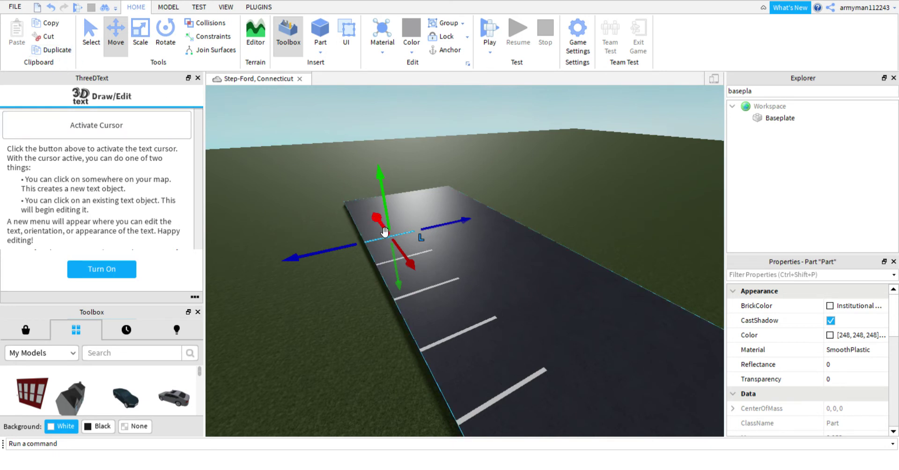
drag(384, 231, 374, 209)
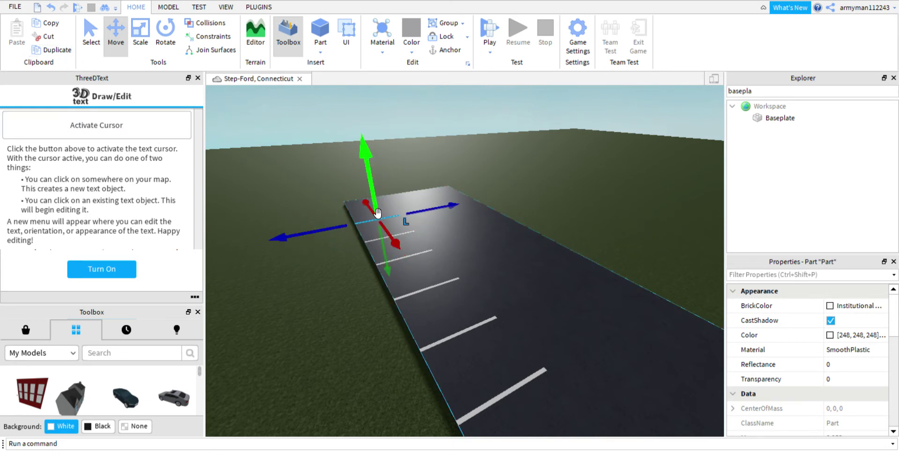
Step: Duplicate the last parking line and move the copy close to the lot's far corner
key(w)
key(e)
key(a)
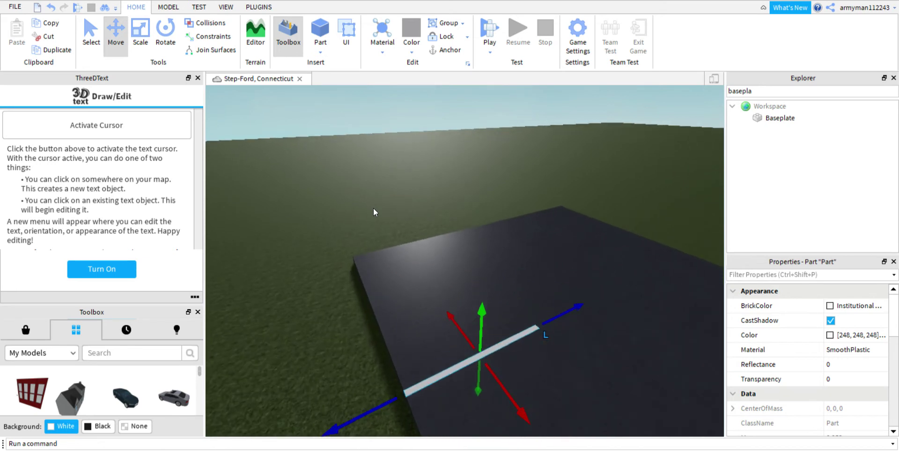
click(56, 51)
drag(465, 336, 419, 268)
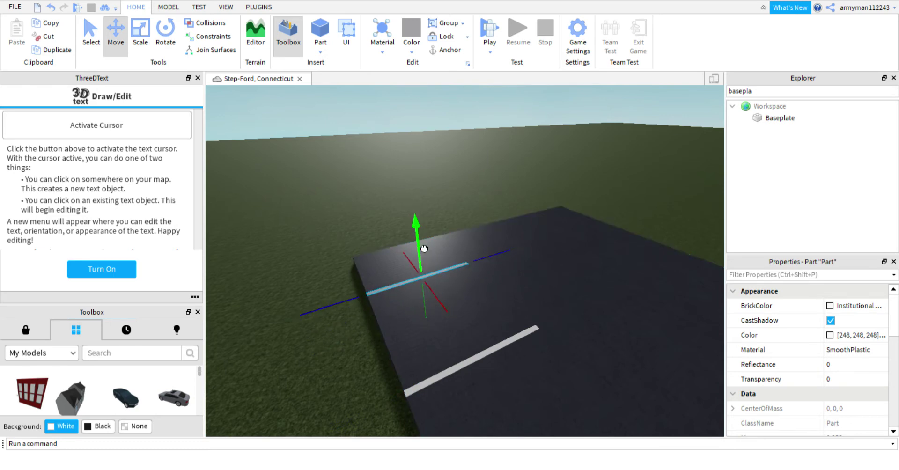
Step: Extend the dark asphalt slab outward over the grass on the side away from the parking lines
click(434, 198)
right_drag(434, 198, 434, 198)
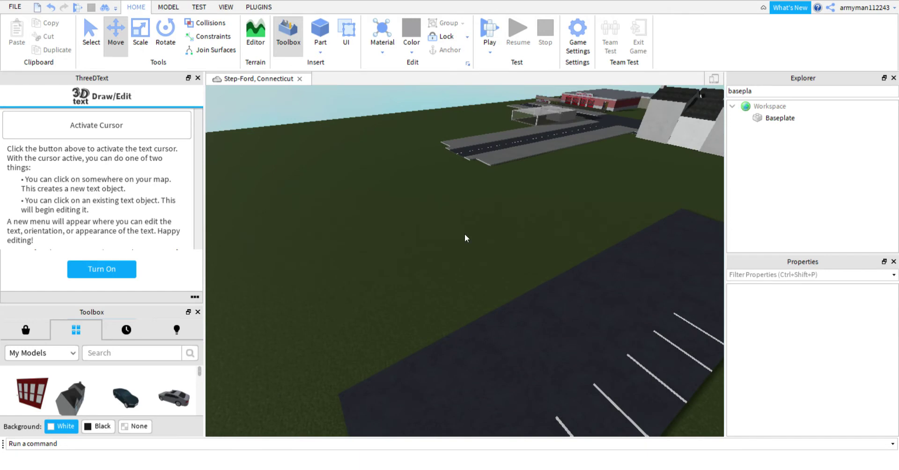
click(534, 315)
click(141, 48)
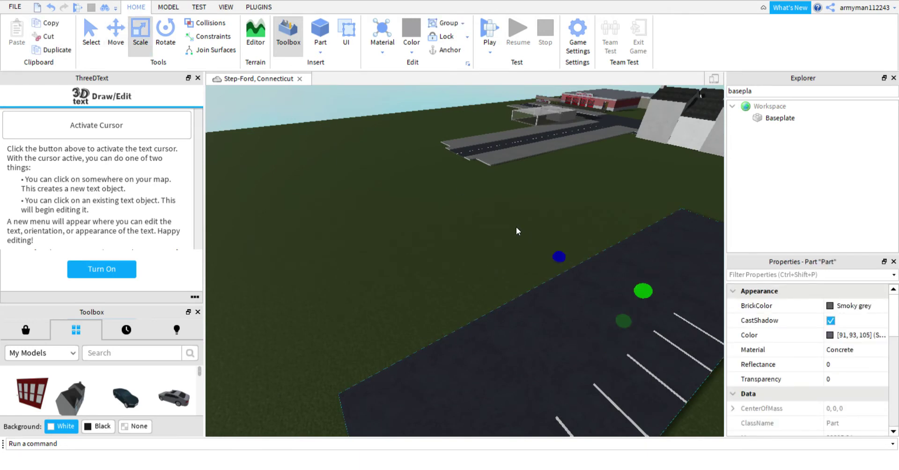
drag(563, 265, 471, 242)
Step: Insert a block part and place it on the asphalt slab with one end at the slab's edge
key(w)
right_drag(471, 242, 471, 242)
key(a)
key(s)
key(q)
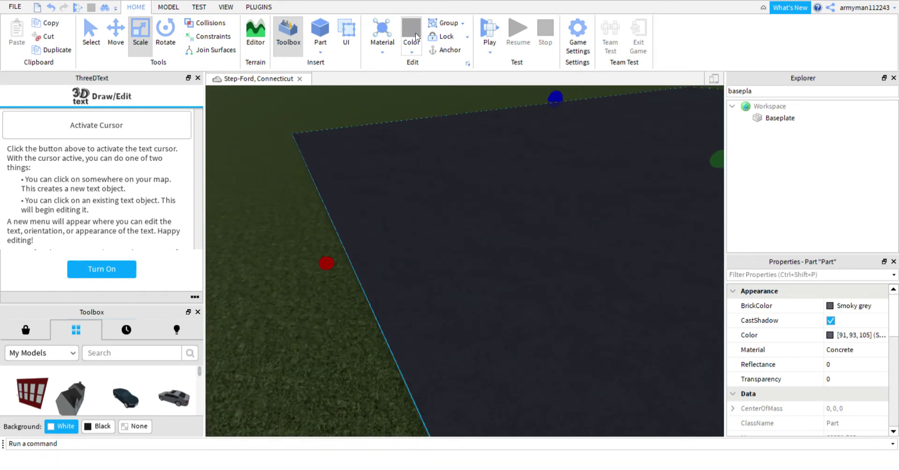
click(320, 33)
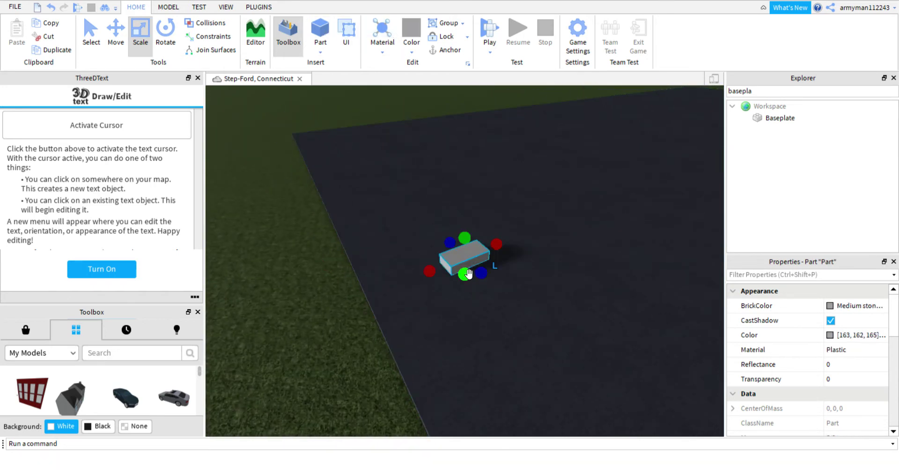
drag(454, 275, 407, 314)
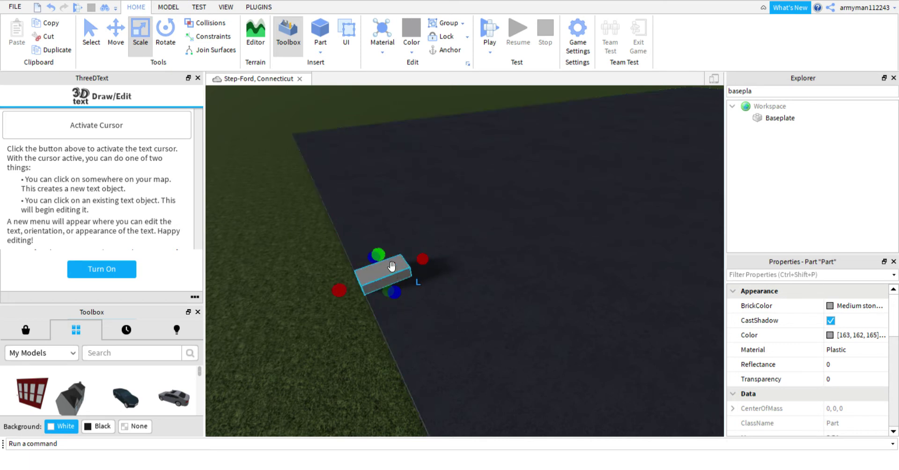
Step: Lengthen the block inward from the slab's edge and increase its height to form a low wall
drag(422, 260, 664, 178)
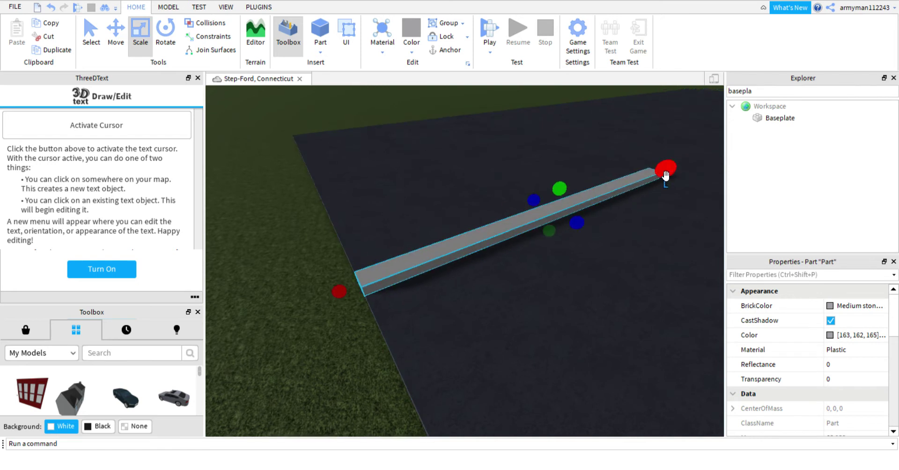
right_drag(664, 177, 662, 178)
drag(620, 194, 634, 186)
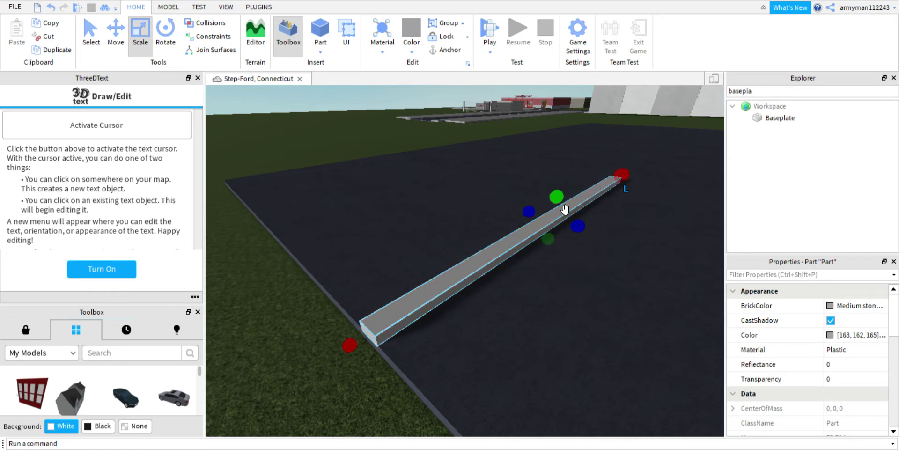
drag(622, 175, 543, 233)
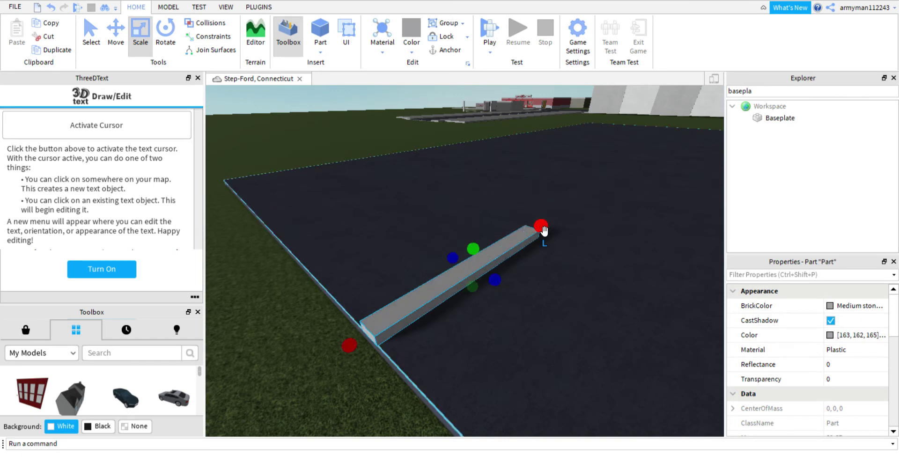
drag(482, 260, 491, 208)
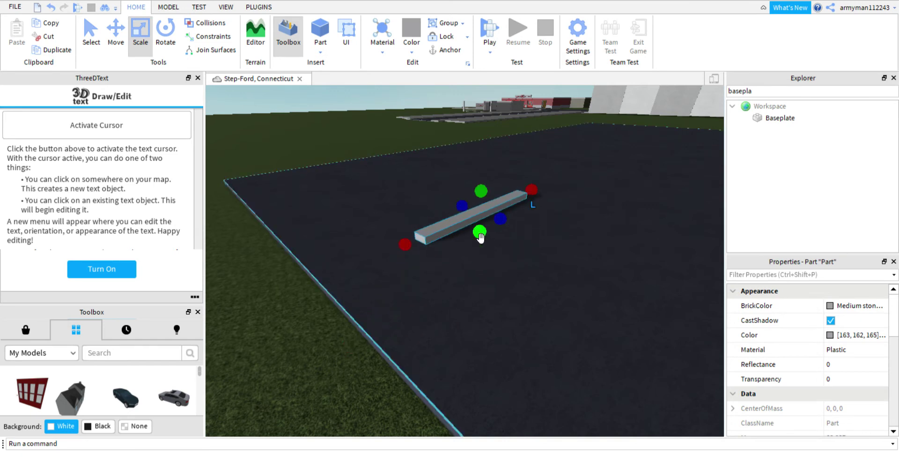
click(51, 8)
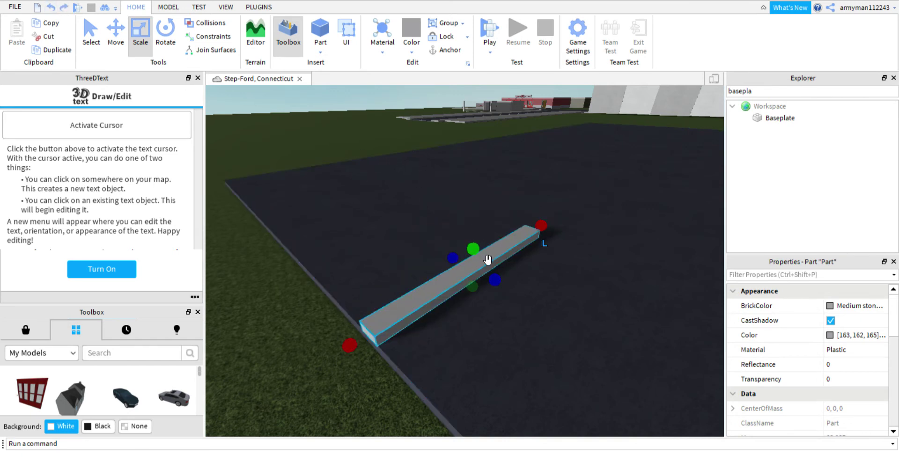
drag(474, 251, 475, 199)
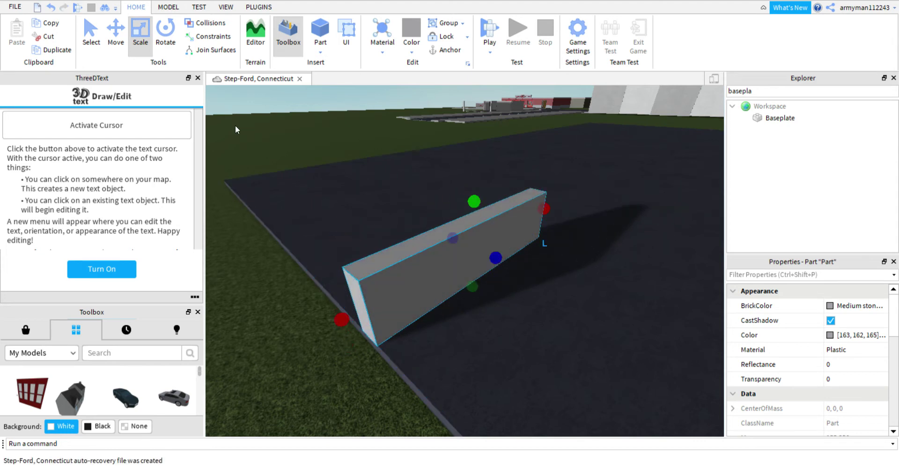
Step: Set the low wall's BrickColor to Burlap and its material to Brick
click(831, 310)
scroll(831, 310, down, 3)
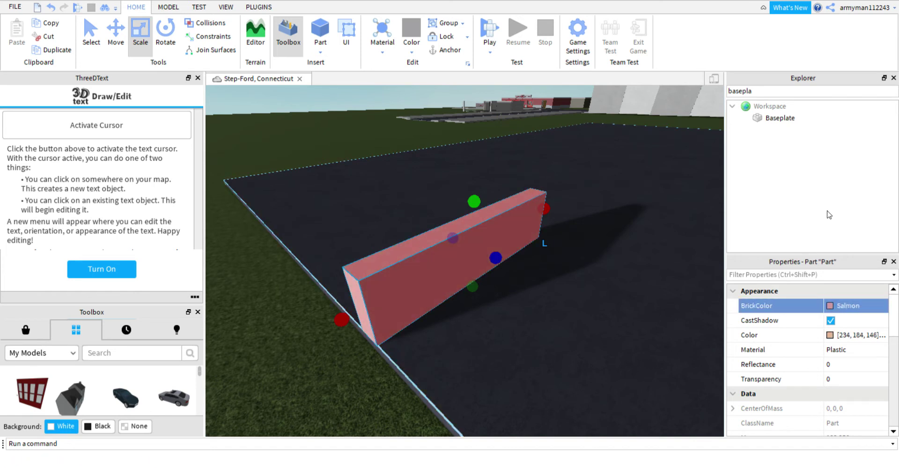
key(Down)
key(Down)
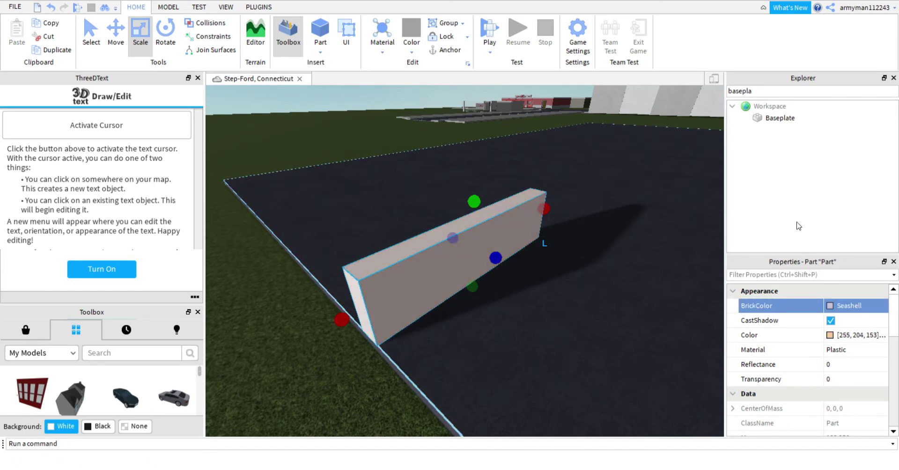
key(Down)
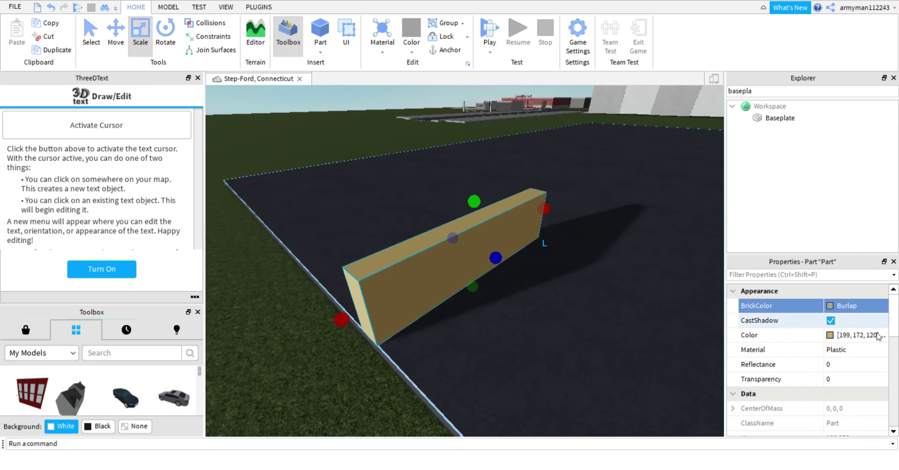
click(850, 355)
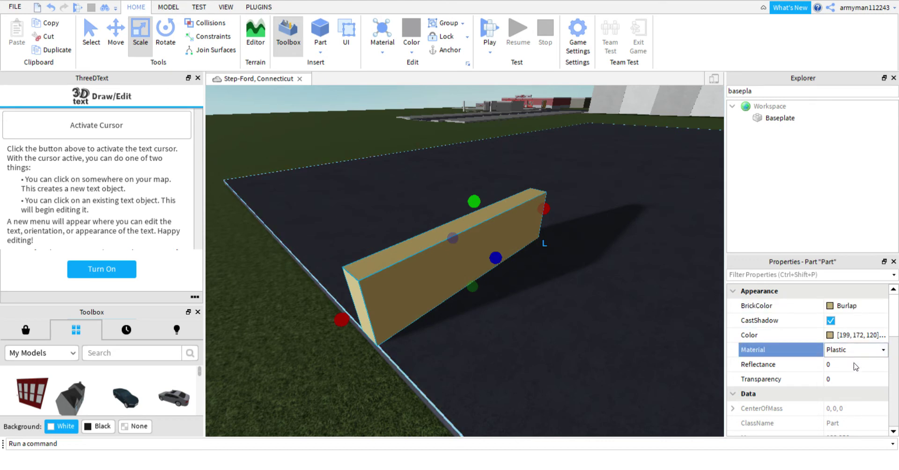
click(854, 363)
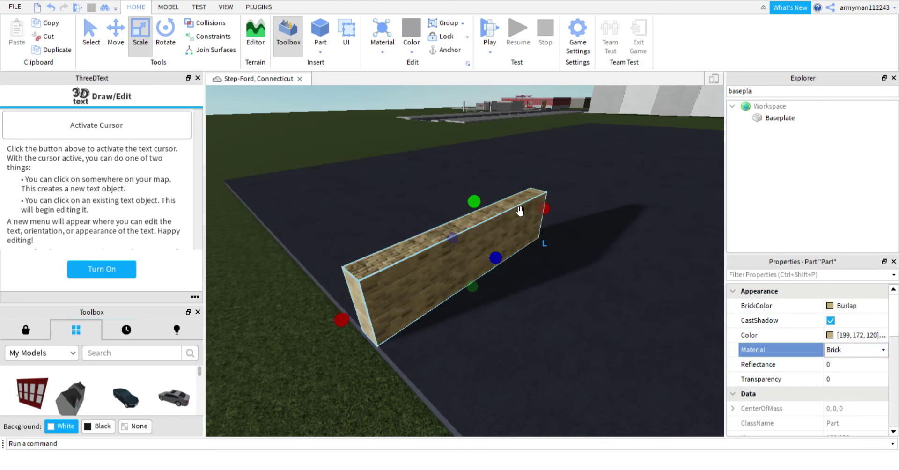
Step: Raise the low wall slightly and reshape a duplicate of it into a narrow pillar standing on the wall's outer end
drag(485, 207, 479, 191)
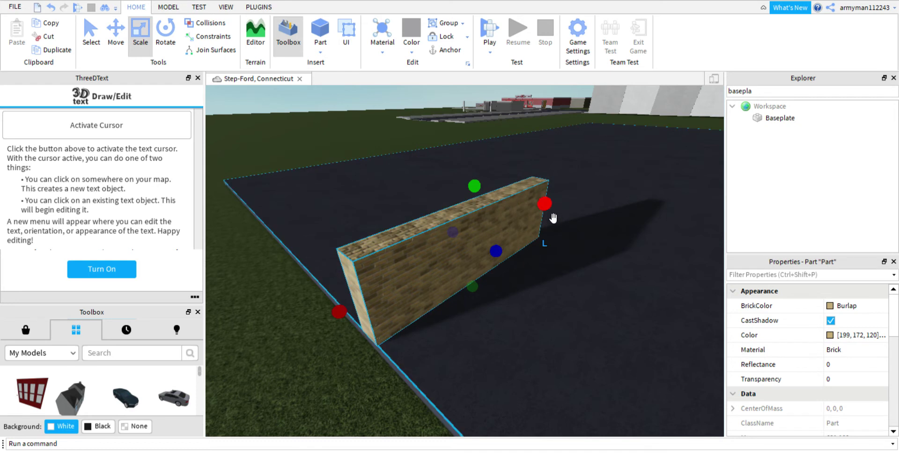
drag(549, 219, 444, 240)
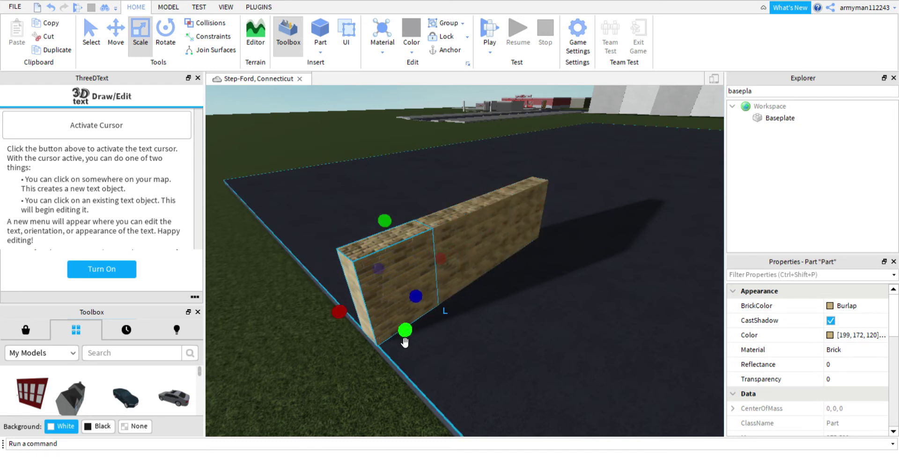
drag(404, 340, 364, 189)
drag(384, 222, 360, 92)
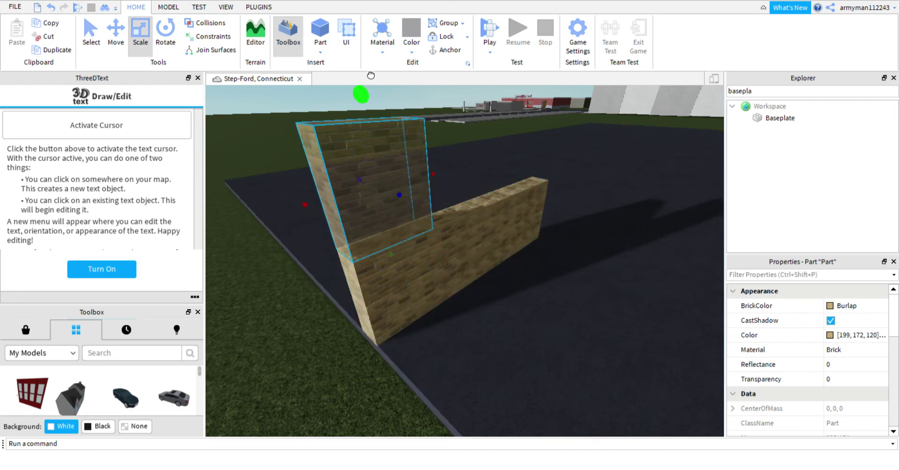
right_drag(518, 267, 518, 272)
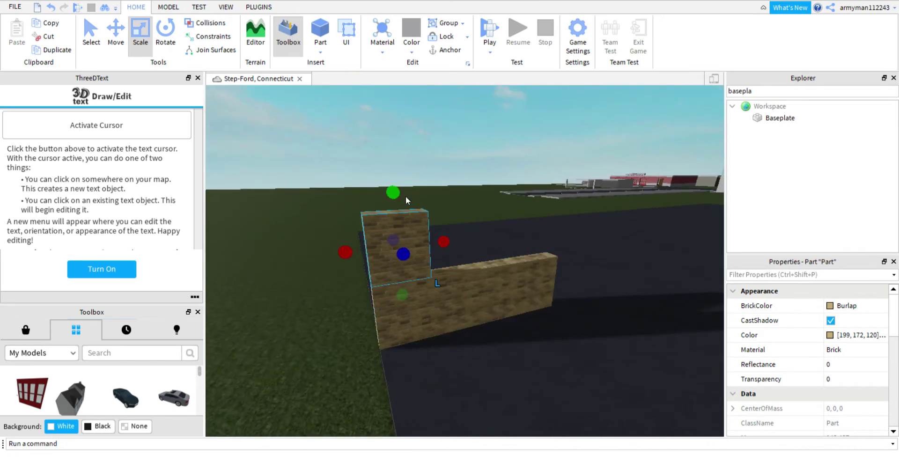
drag(395, 198, 396, 186)
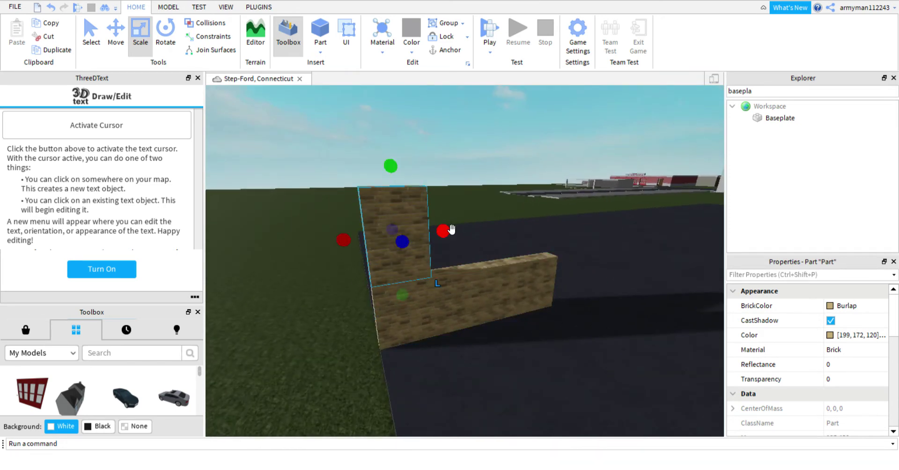
drag(451, 230, 420, 217)
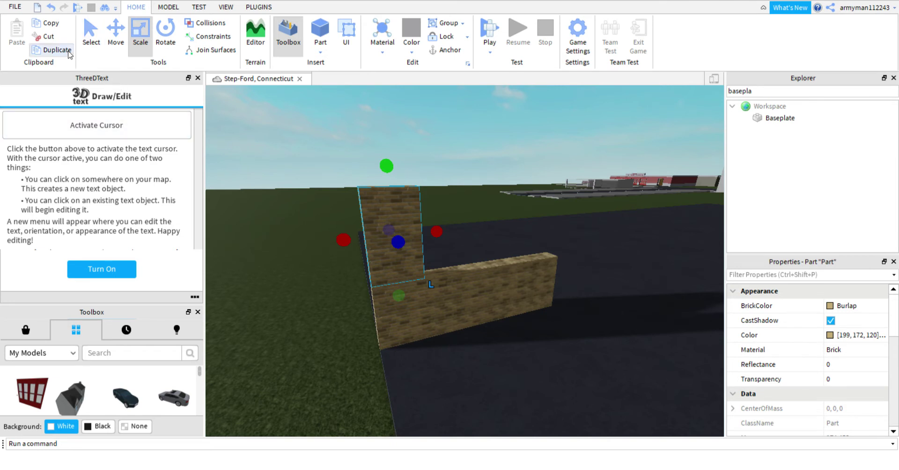
Step: Reshape a duplicate of the pillar into a lintel on top of it, spanning the full length of the low wall
drag(400, 295, 394, 134)
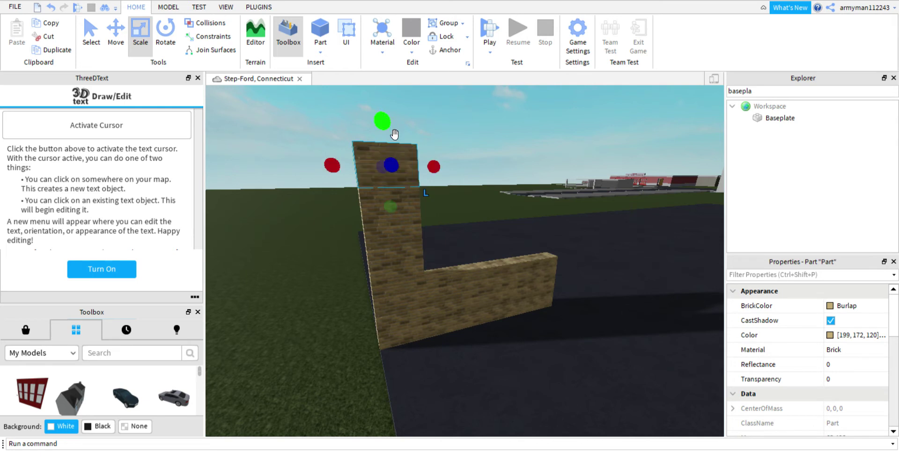
drag(441, 172, 570, 181)
key(w)
key(d)
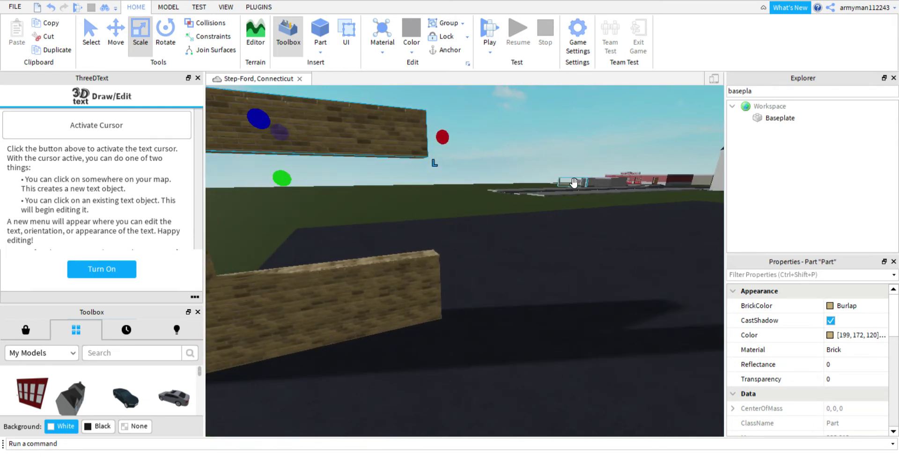
right_drag(572, 181, 569, 179)
drag(525, 110, 536, 115)
Step: Duplicate the pillar and move the copy flush with the wall's opposite end to close the window opening
click(296, 180)
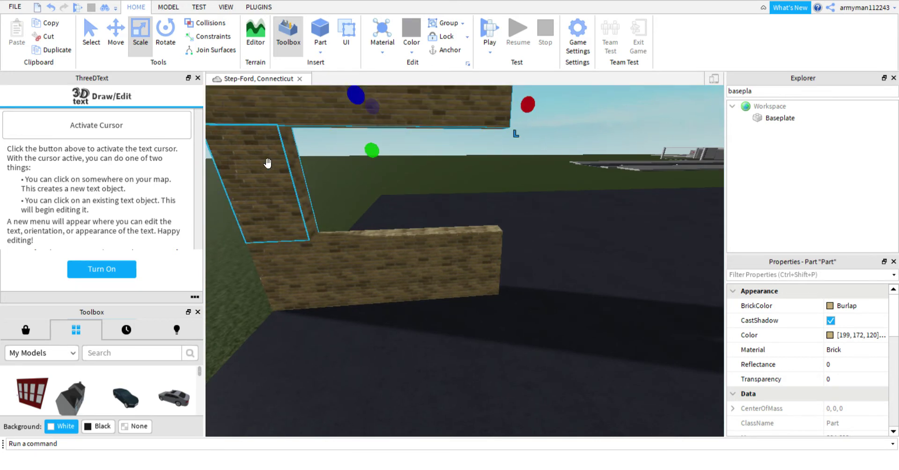
click(116, 36)
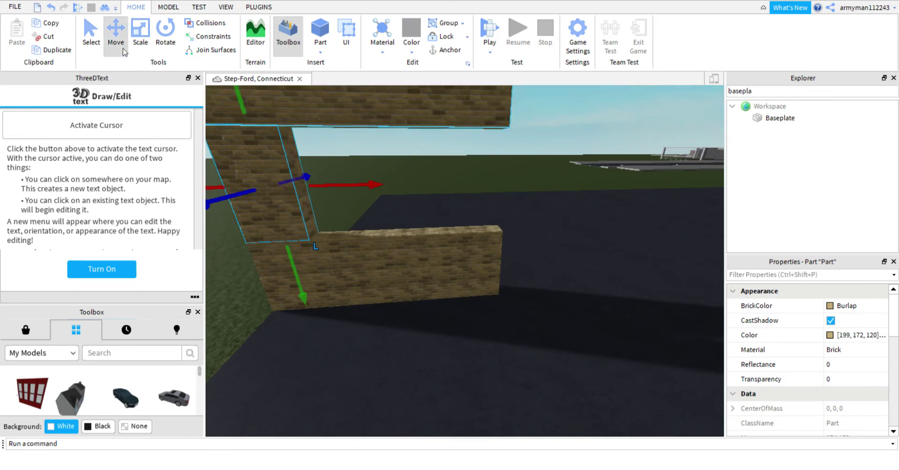
click(45, 51)
drag(218, 196, 437, 226)
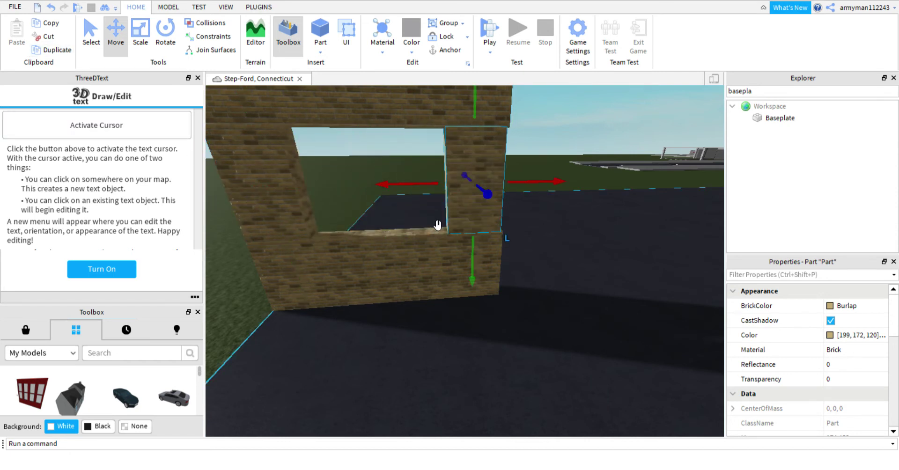
scroll(437, 227, up, 5)
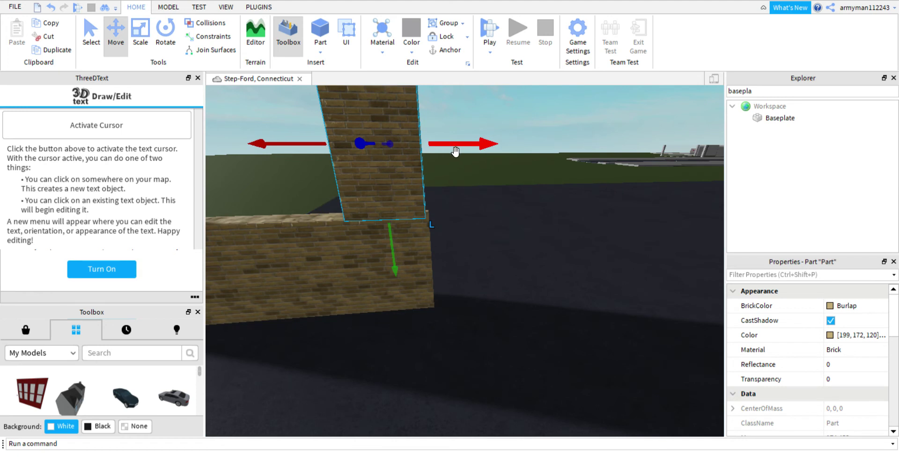
drag(459, 152, 464, 152)
click(537, 117)
scroll(537, 117, down, 5)
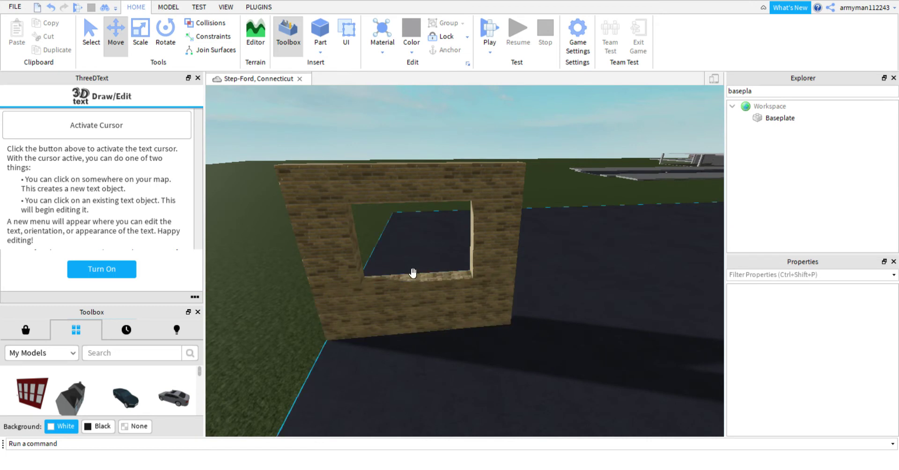
Step: Duplicate the outer pillar and thin the copy into a frame strip along the side of the window opening
click(351, 260)
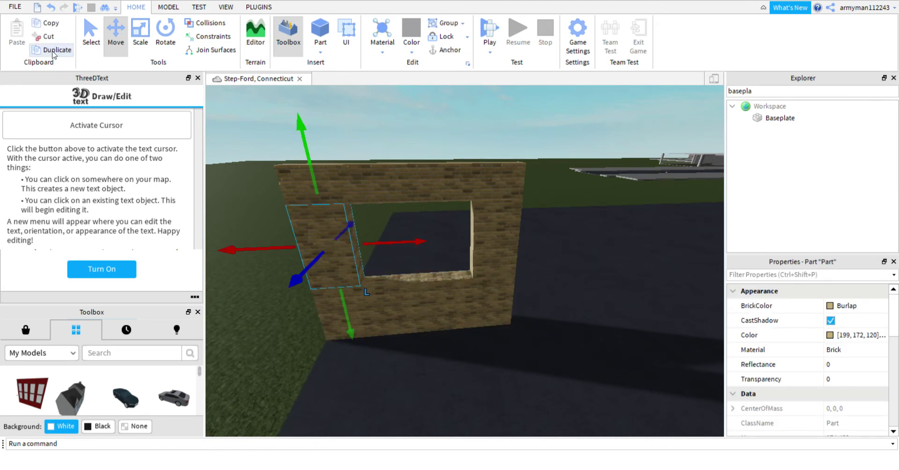
click(141, 35)
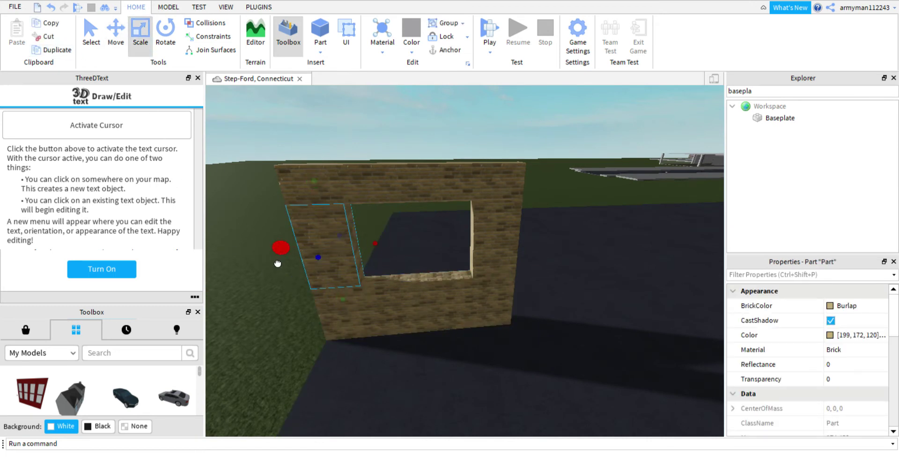
drag(279, 253, 364, 255)
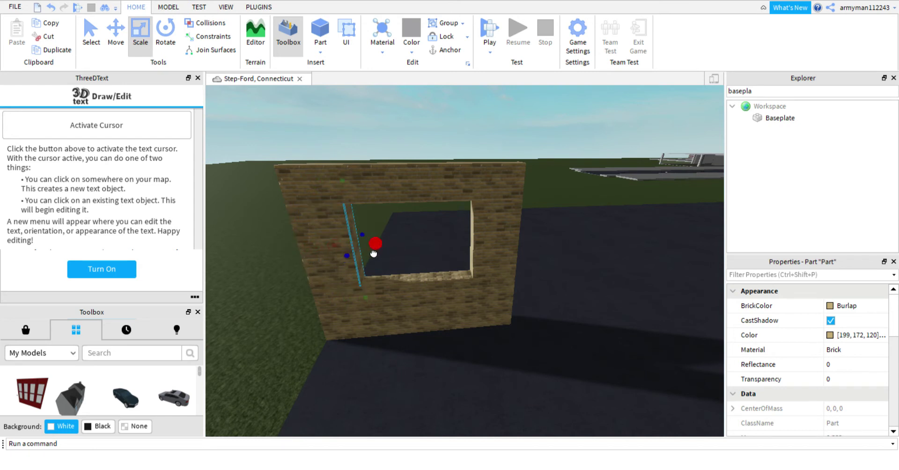
Step: Set the frame strip's colour to Smoky grey and its material to SmoothPlastic
click(831, 337)
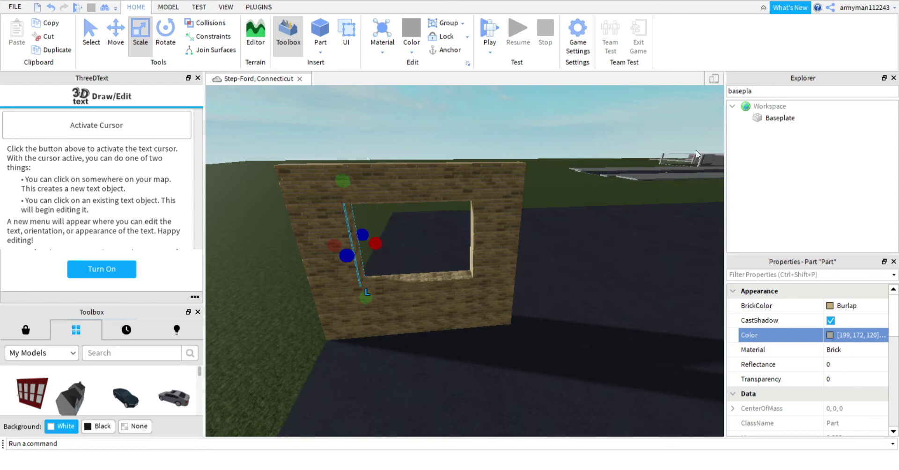
click(831, 307)
click(802, 277)
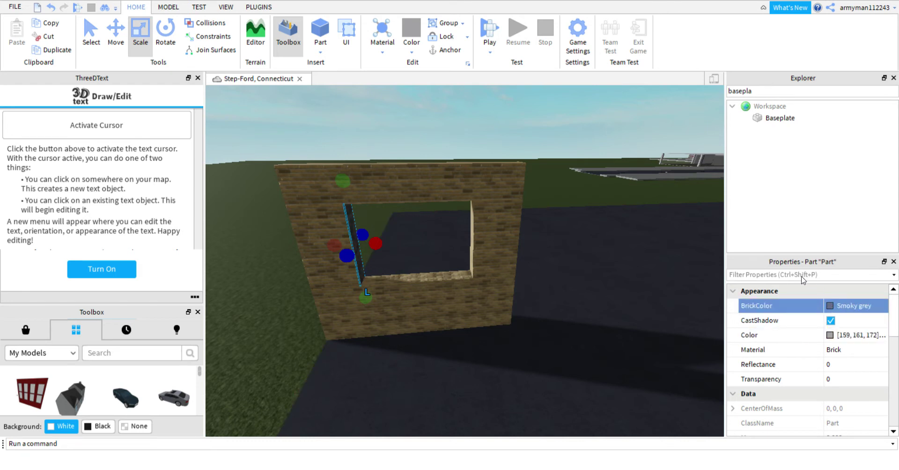
click(848, 350)
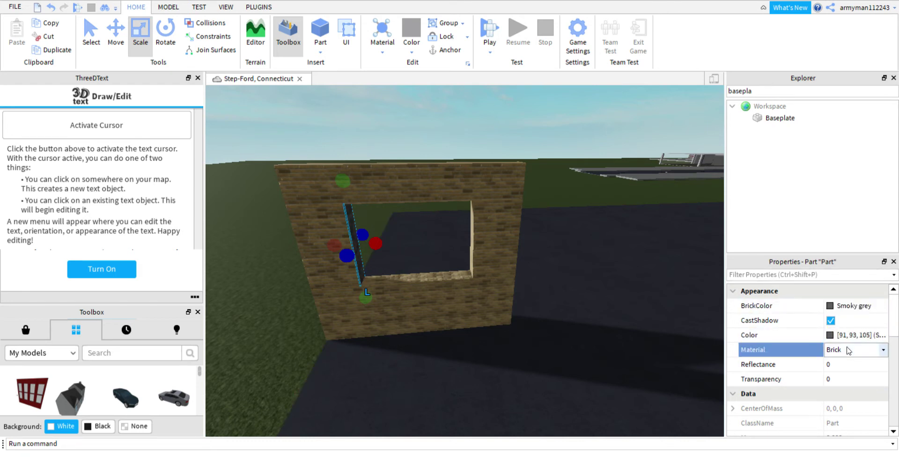
click(861, 429)
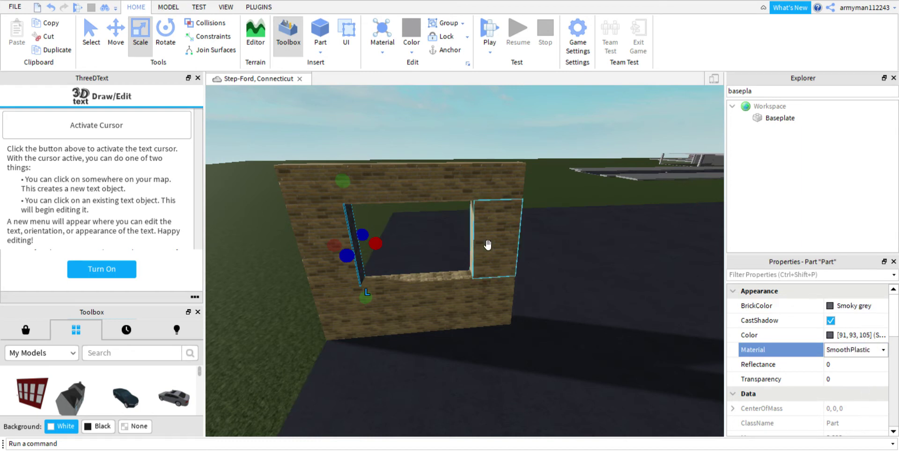
Step: Duplicate the grey frame strip and move the copy against the inner face of the opposite pillar
click(115, 33)
drag(357, 255, 460, 254)
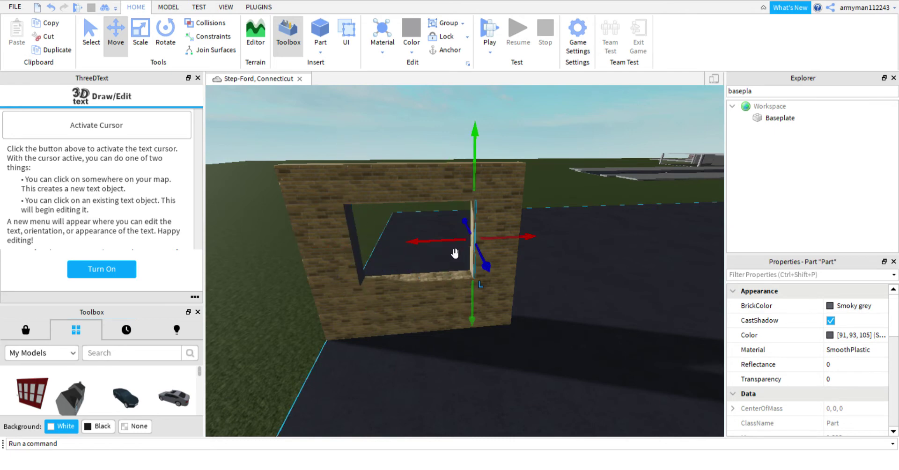
click(458, 253)
scroll(479, 257, up, 3)
scroll(480, 257, up, 4)
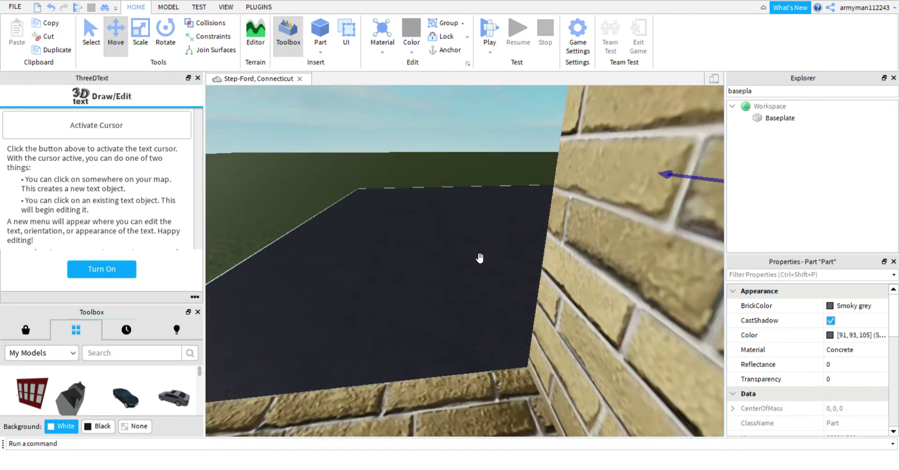
scroll(480, 257, up, 3)
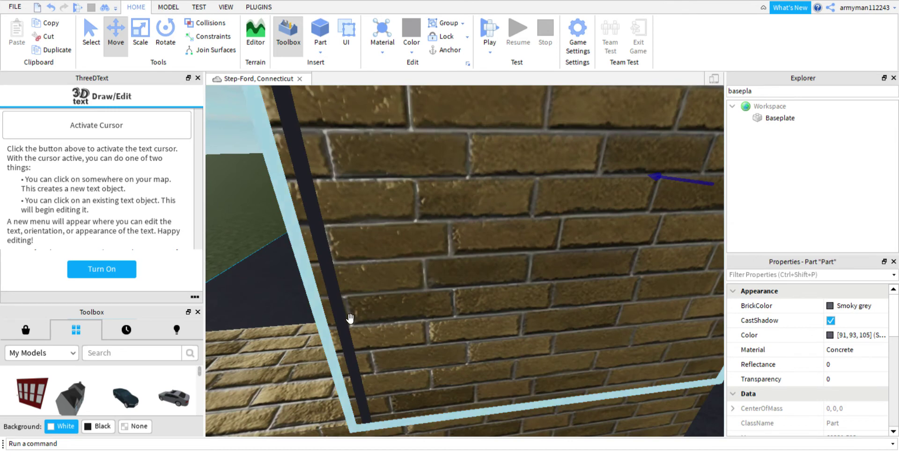
click(342, 317)
scroll(336, 319, up, 2)
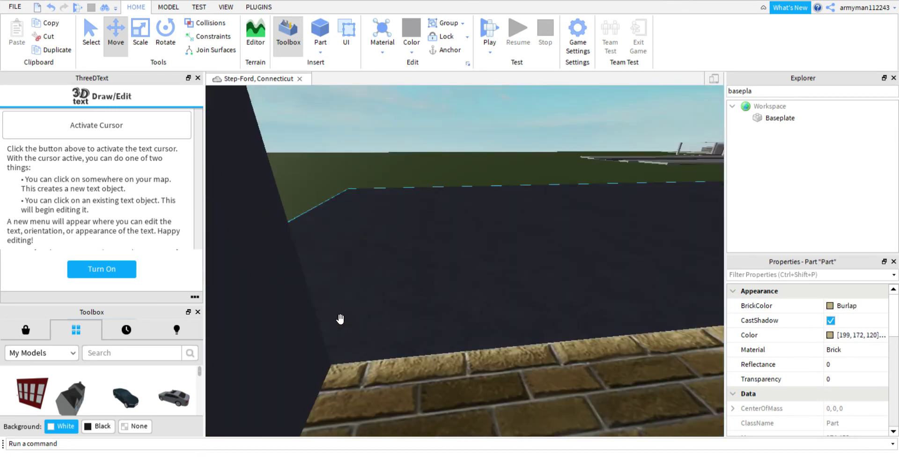
click(294, 325)
scroll(294, 325, up, 3)
scroll(293, 325, down, 2)
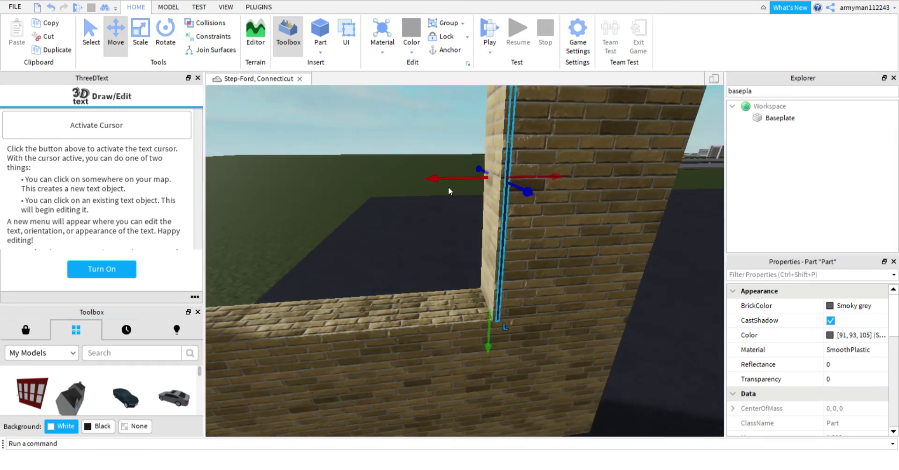
drag(449, 187, 440, 188)
click(420, 158)
right_drag(420, 158, 420, 158)
key(s)
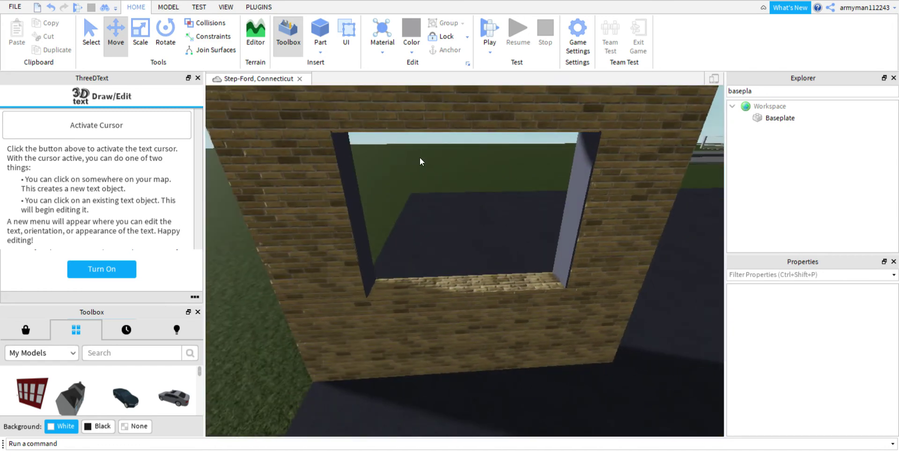
Step: Reshape a duplicate of the second side strip into a thin sill spanning the bottom of the window opening
click(594, 224)
click(574, 206)
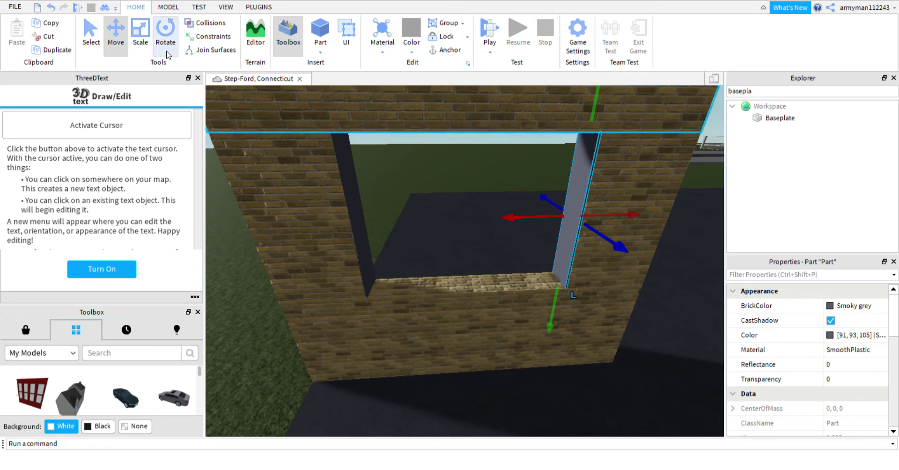
click(138, 32)
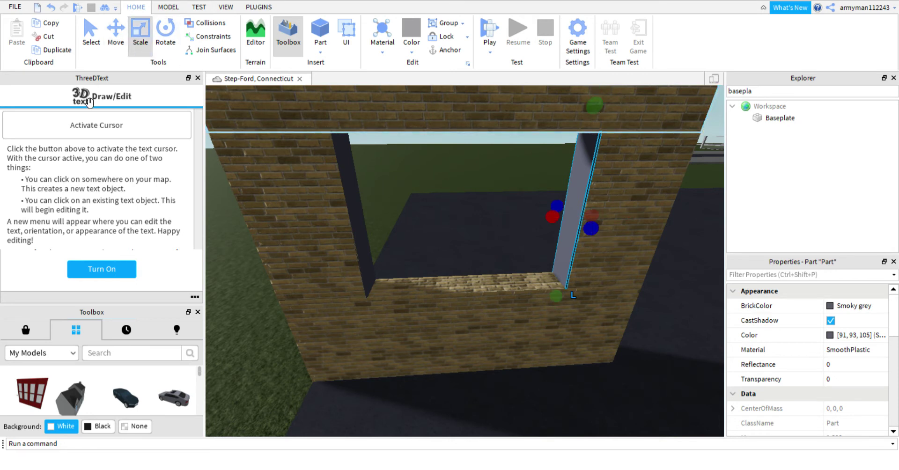
click(60, 51)
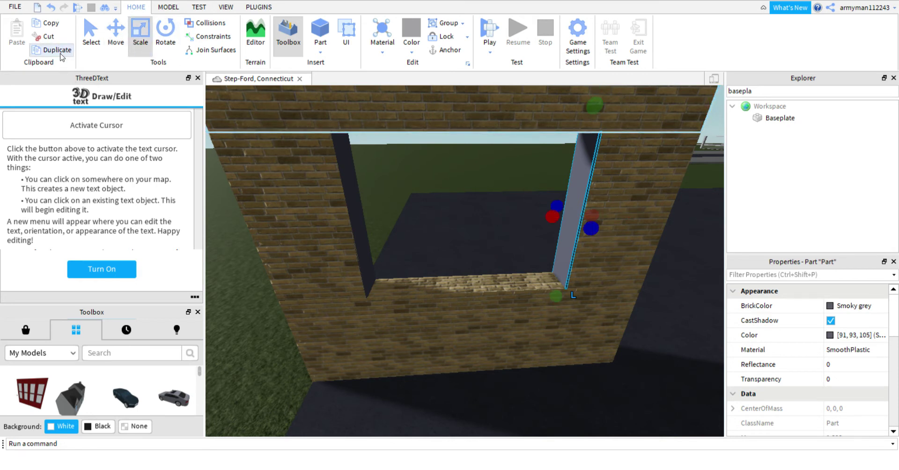
drag(594, 106, 352, 291)
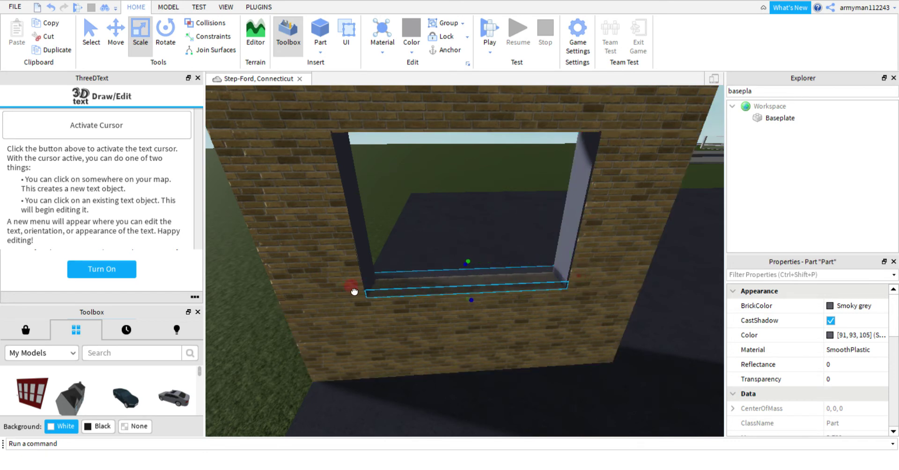
drag(468, 262, 470, 271)
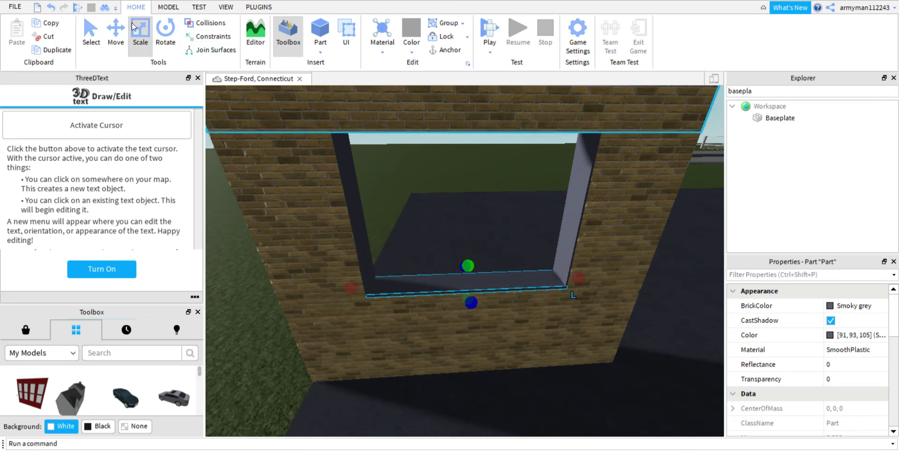
Step: Duplicate the sill strip and raise the copy to the underside of the lintel to complete the frame
click(99, 34)
click(114, 41)
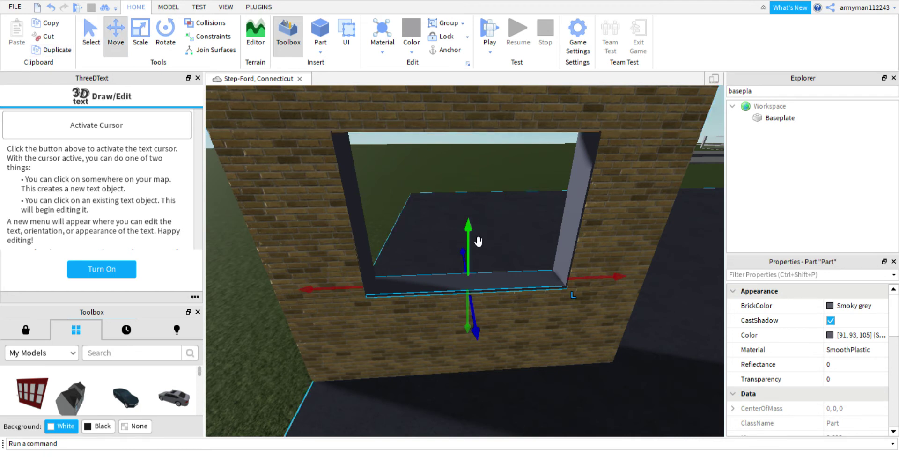
drag(469, 231, 474, 172)
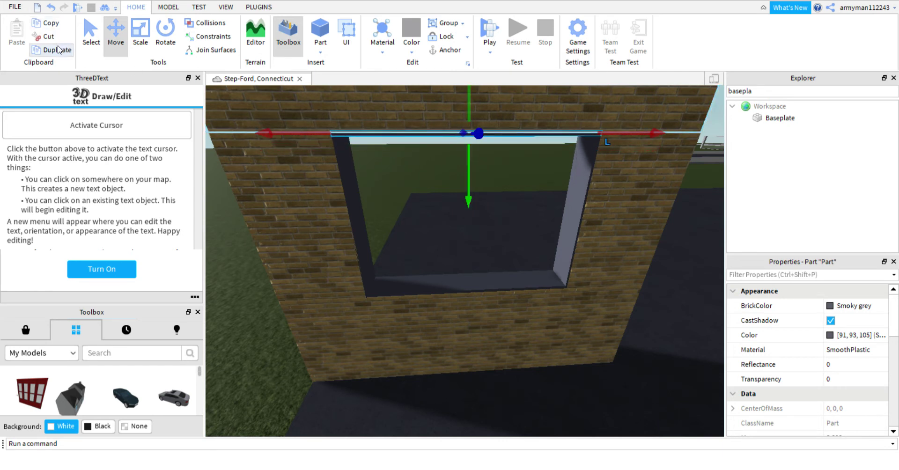
Step: Stretch a duplicate of the upper frame strip down over the whole opening and set its material to ForceField as the glass
click(147, 41)
drag(468, 156, 484, 304)
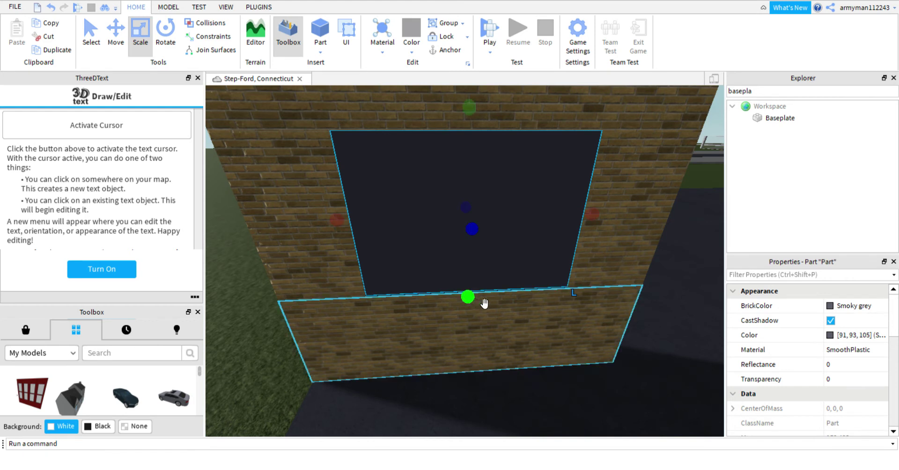
click(850, 351)
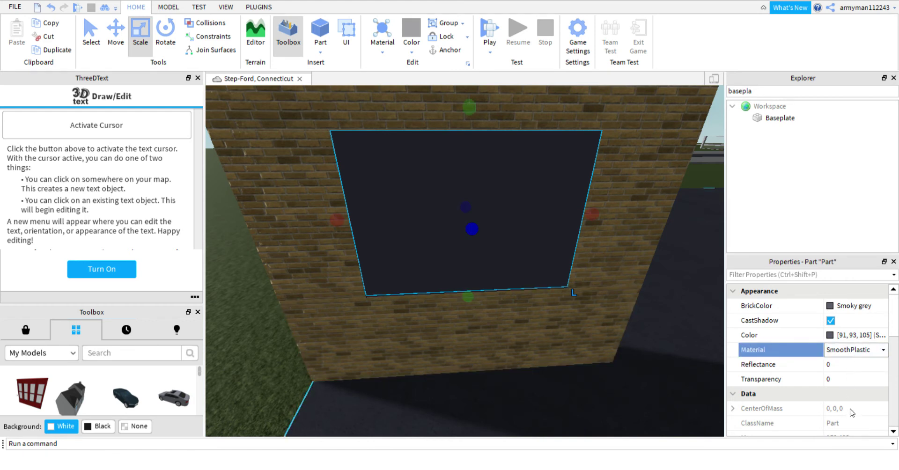
click(851, 428)
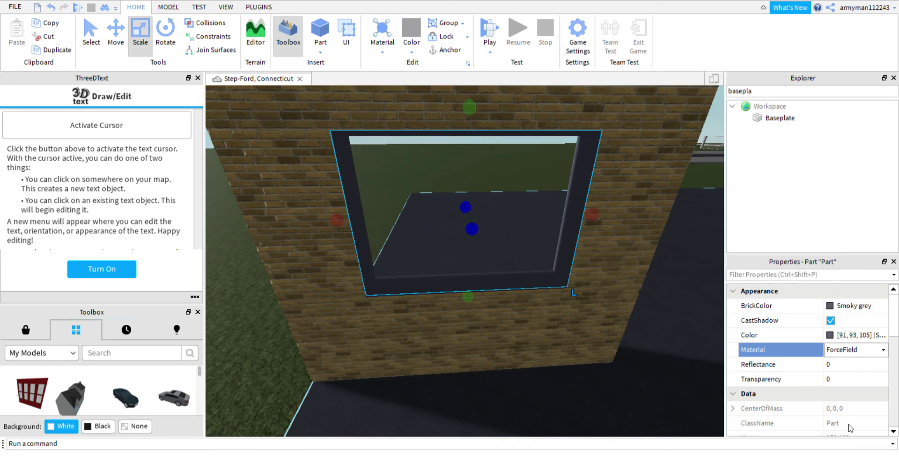
click(704, 161)
click(703, 181)
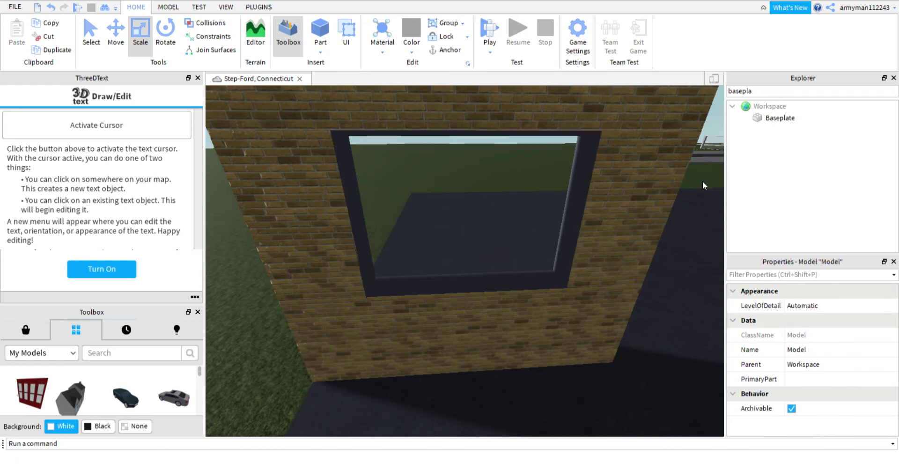
Step: Extend the lintel outward beyond the window and widen the pillar below it to the same end
key(s)
key(d)
click(388, 255)
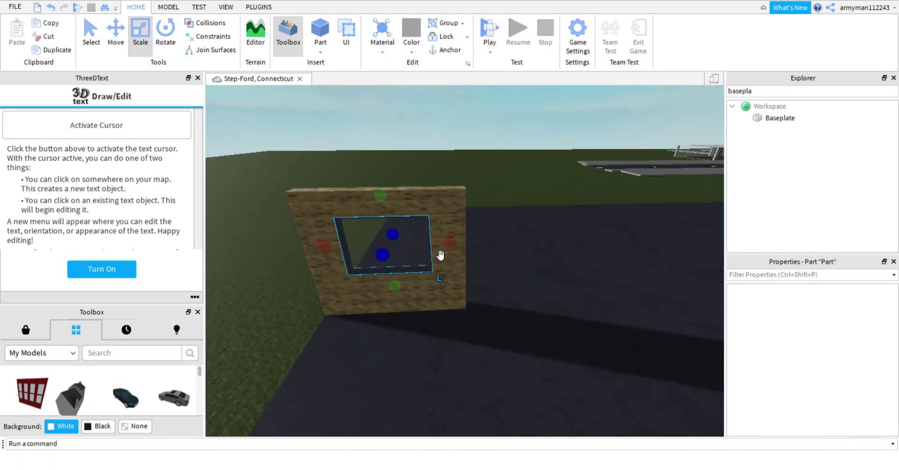
click(431, 201)
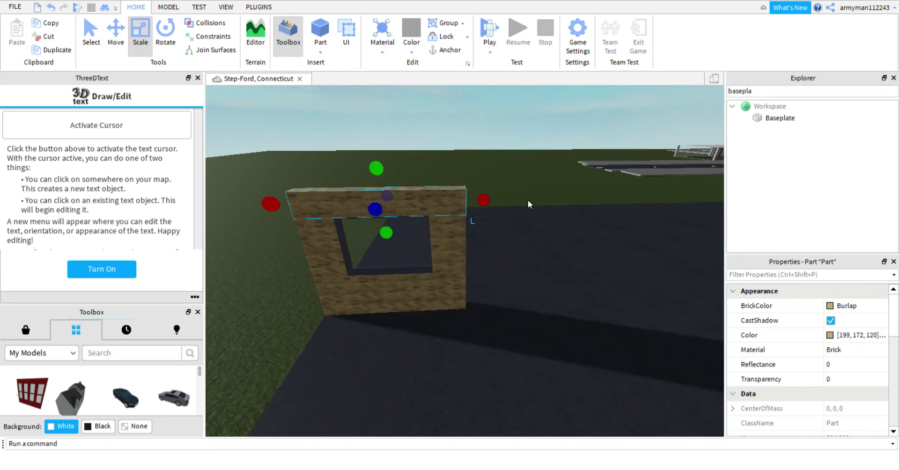
drag(481, 201, 537, 199)
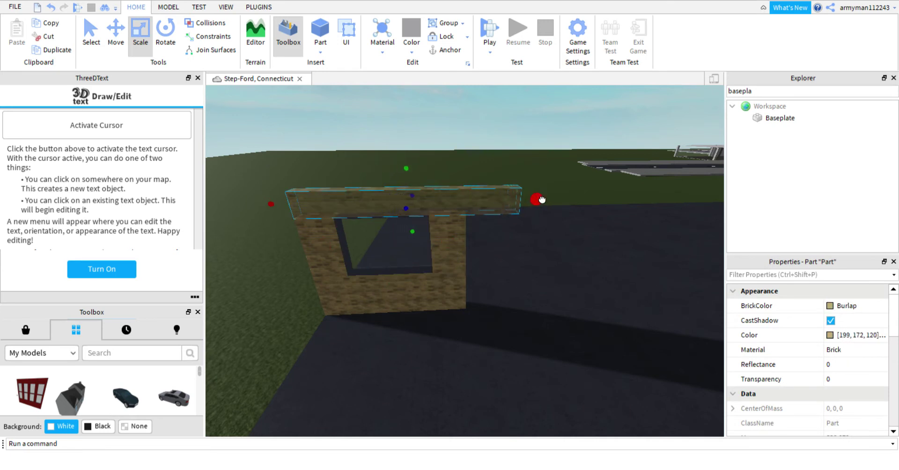
click(457, 243)
drag(483, 243, 539, 239)
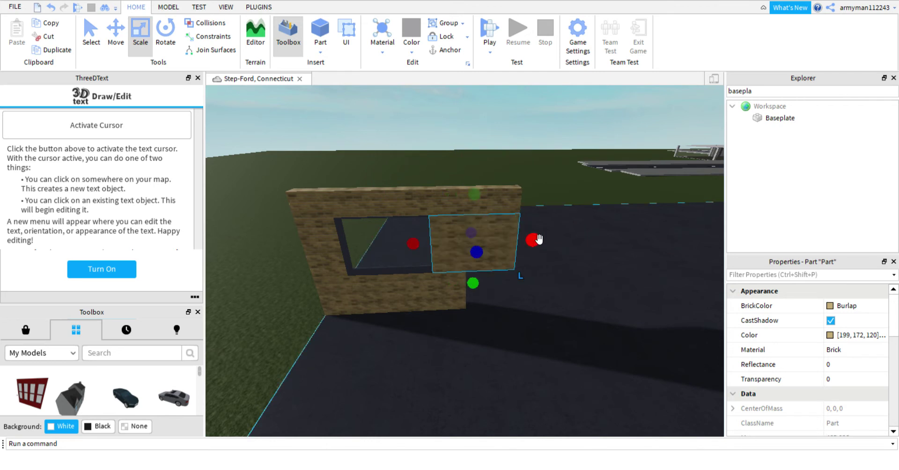
Step: Lengthen the low wall beneath the window until it ends level with the widened pillar
click(455, 295)
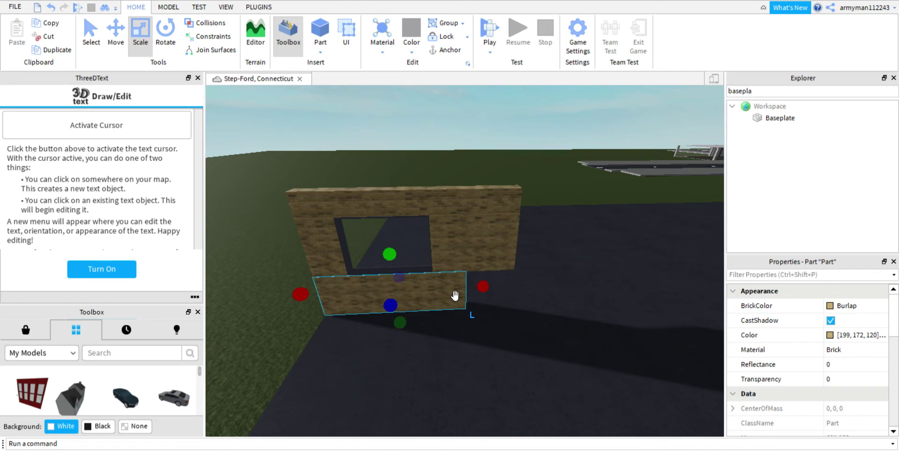
drag(493, 294, 529, 293)
click(538, 297)
click(492, 295)
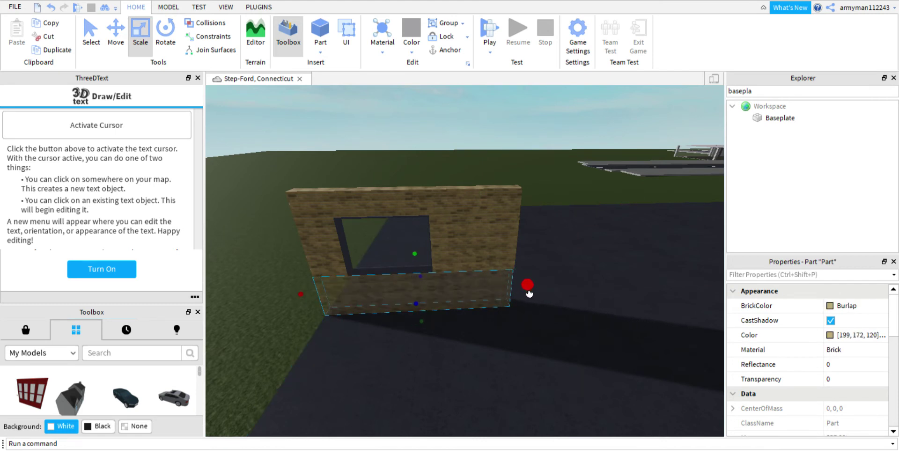
Step: Extend the outer end of the brick pillar beside the window slightly toward the end of the low wall
click(574, 159)
scroll(574, 159, up, 5)
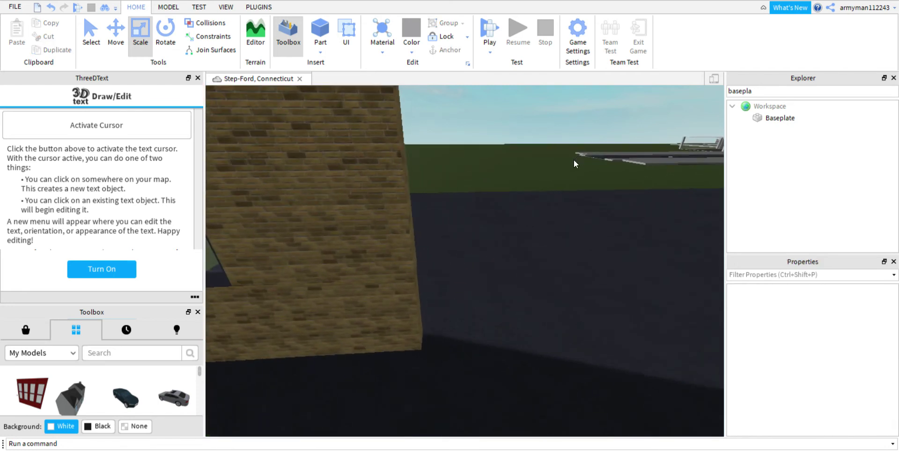
click(411, 310)
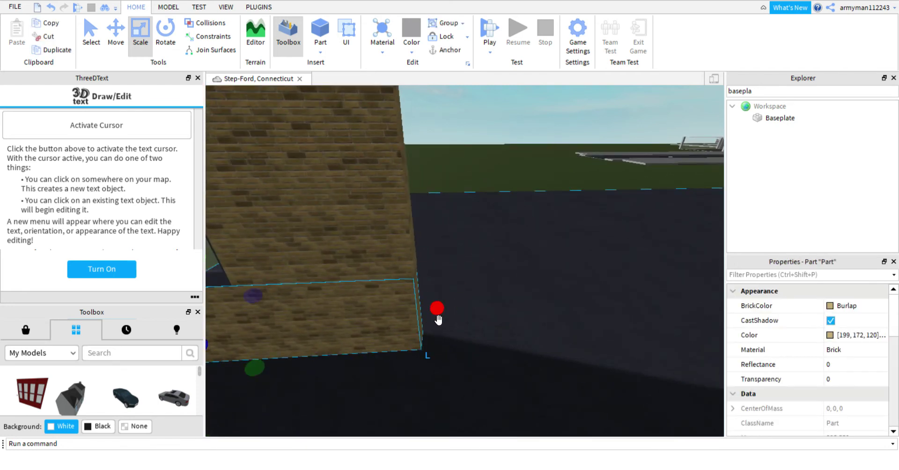
click(467, 181)
scroll(467, 180, down, 3)
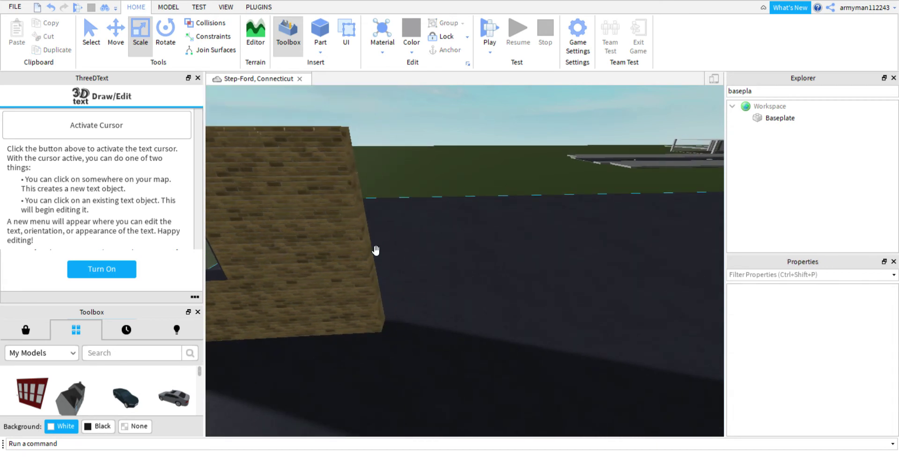
scroll(382, 283, up, 3)
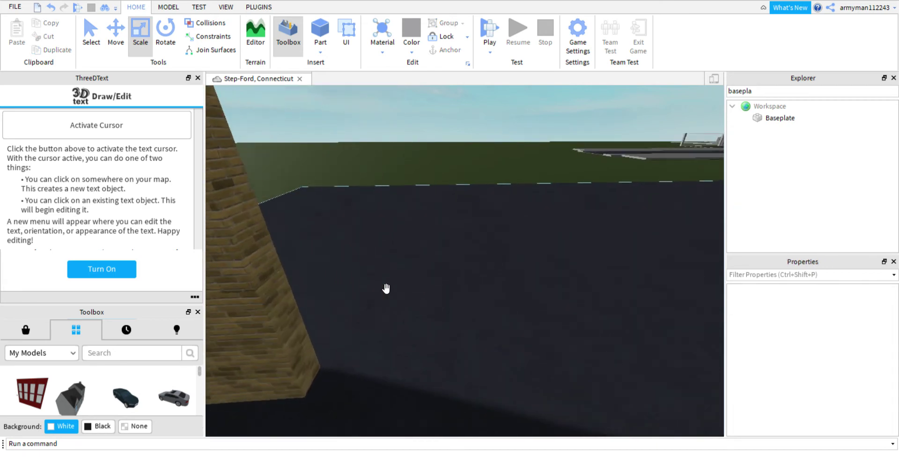
key(a)
key(w)
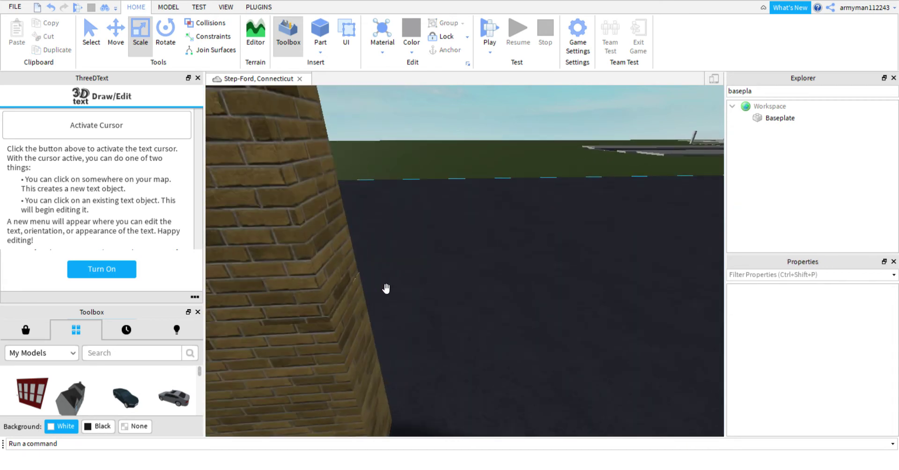
right_drag(386, 288, 387, 289)
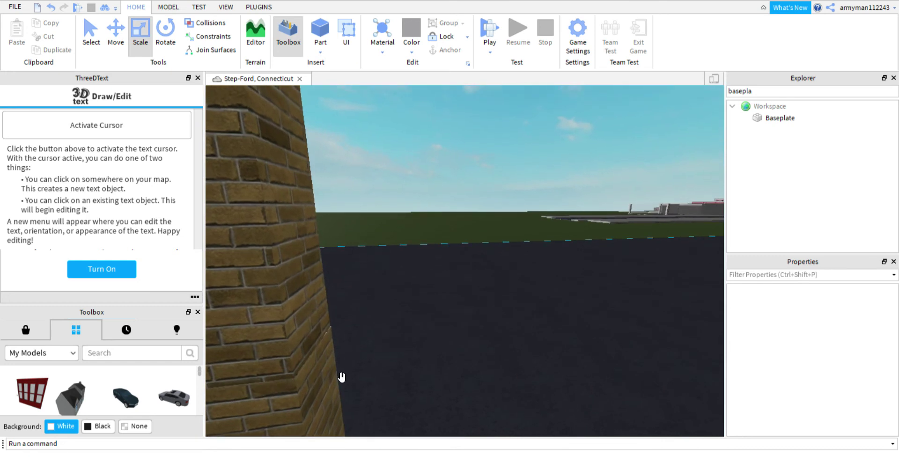
key(e)
key(e)
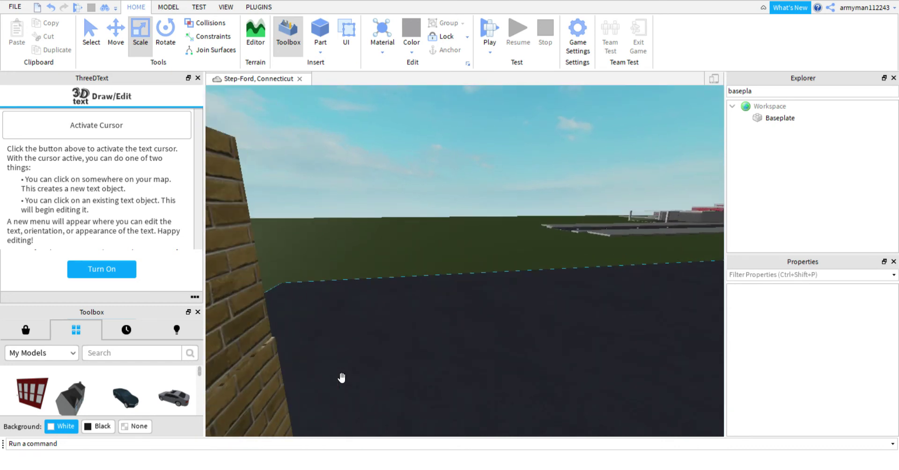
key(s)
click(298, 323)
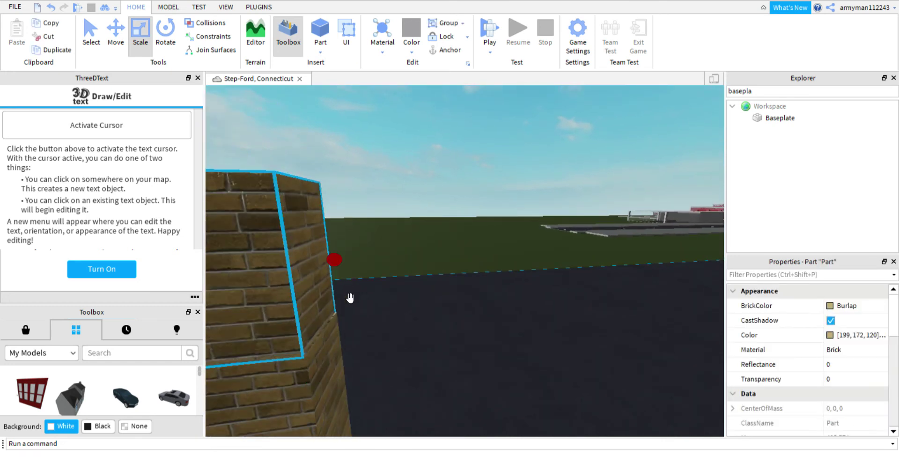
drag(340, 261, 342, 263)
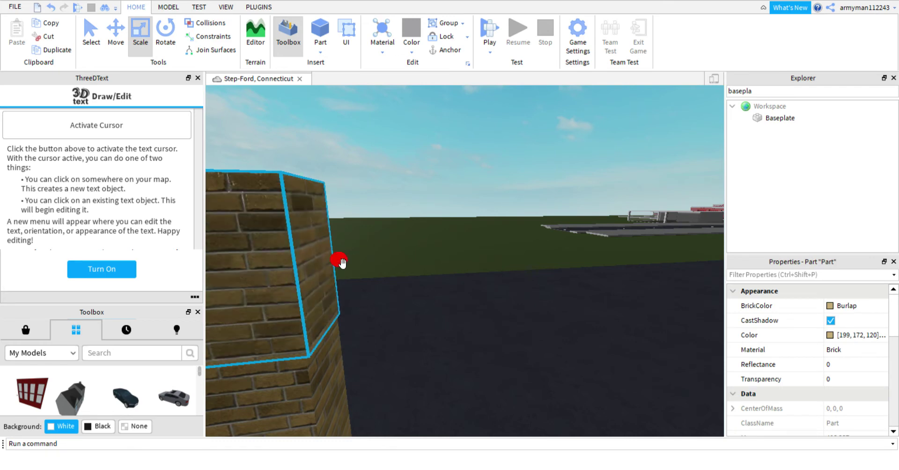
Step: Fine-tune the pillar's outer end until it sits flush with the low wall below it
click(364, 229)
right_drag(363, 229, 368, 233)
key(e)
key(e)
key(e)
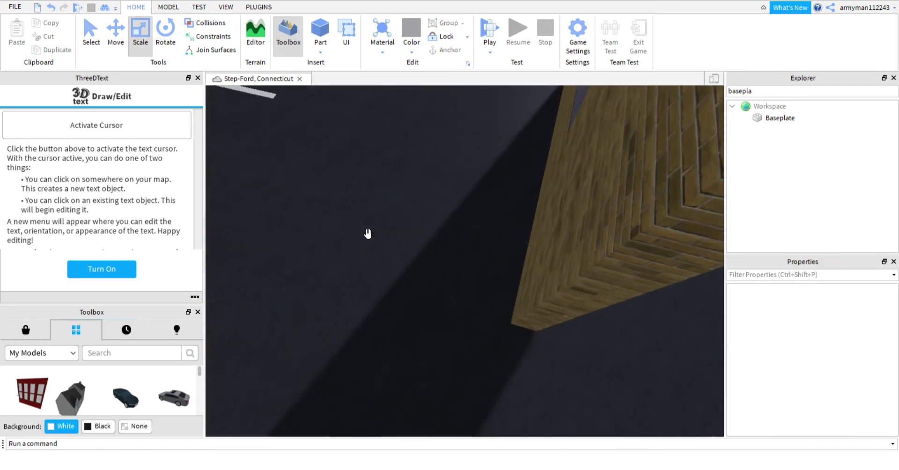
scroll(368, 234, up, 3)
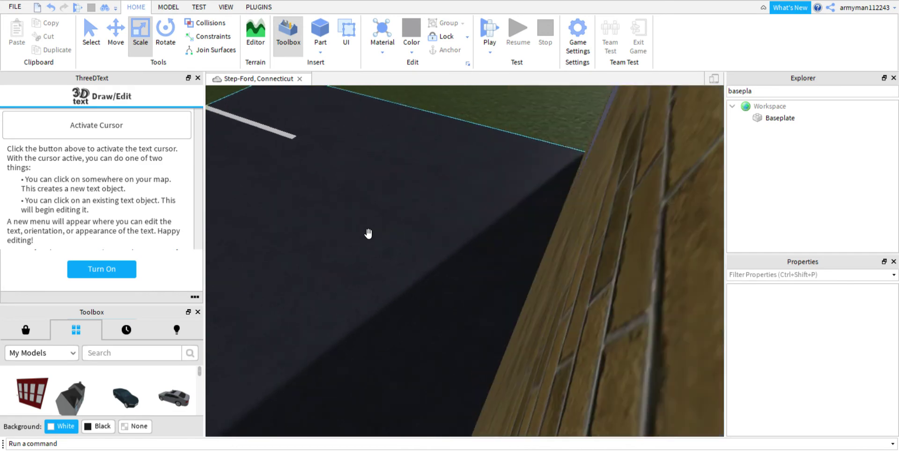
scroll(368, 233, down, 3)
key(q)
scroll(369, 233, up, 2)
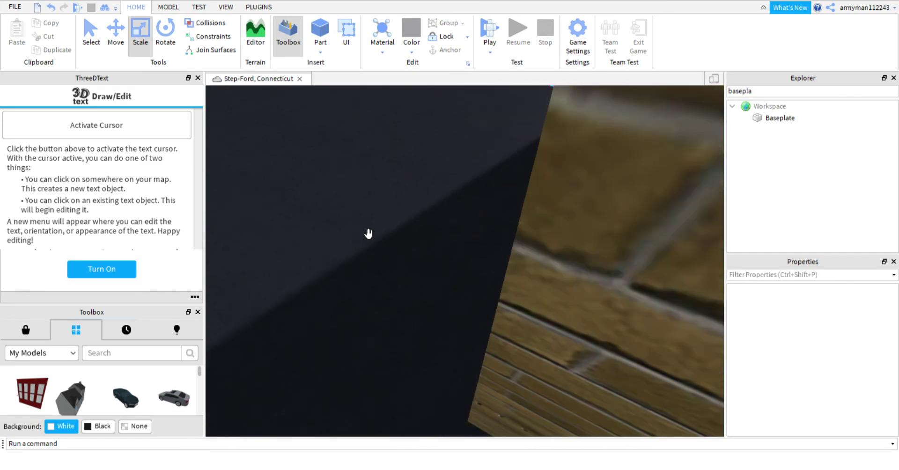
click(630, 347)
key(d)
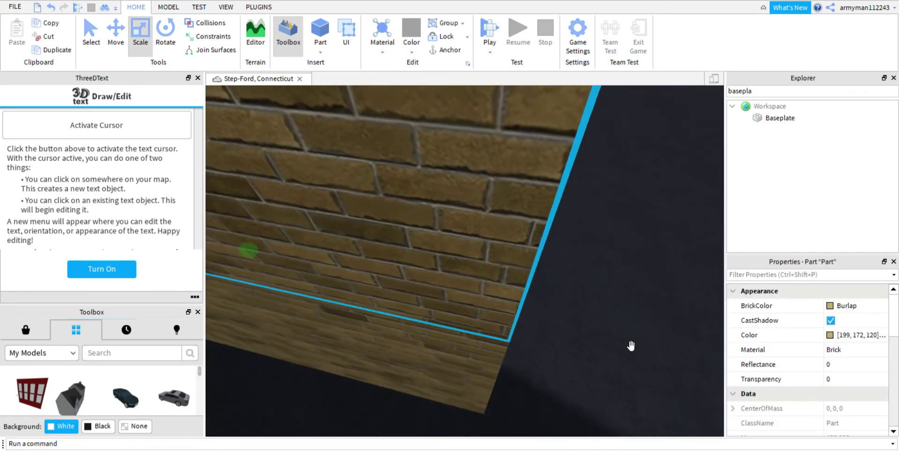
scroll(629, 345, down, 2)
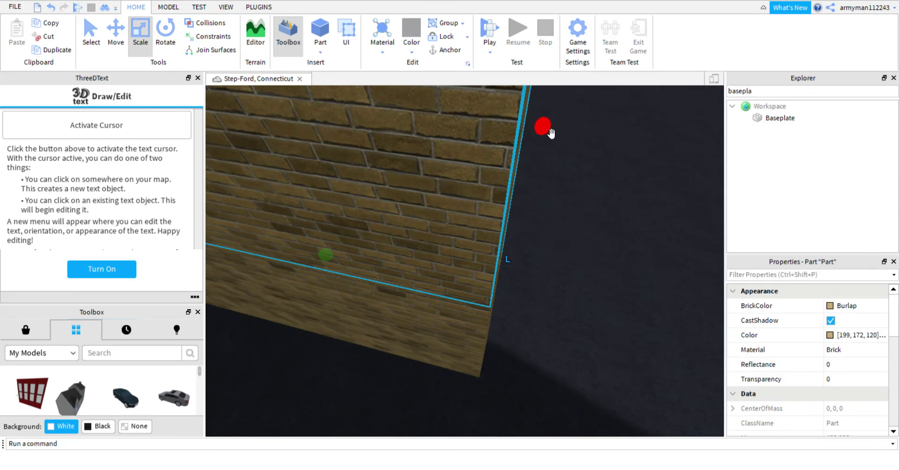
drag(551, 134, 552, 134)
right_drag(647, 173, 643, 169)
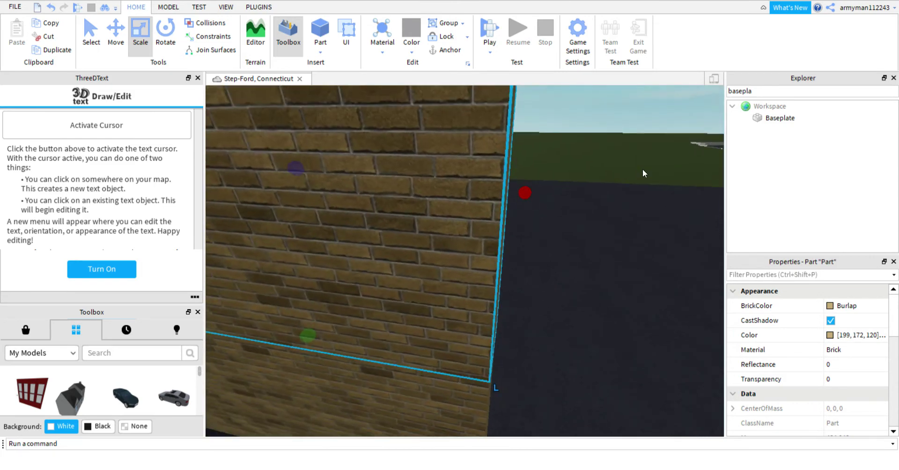
click(624, 150)
key(d)
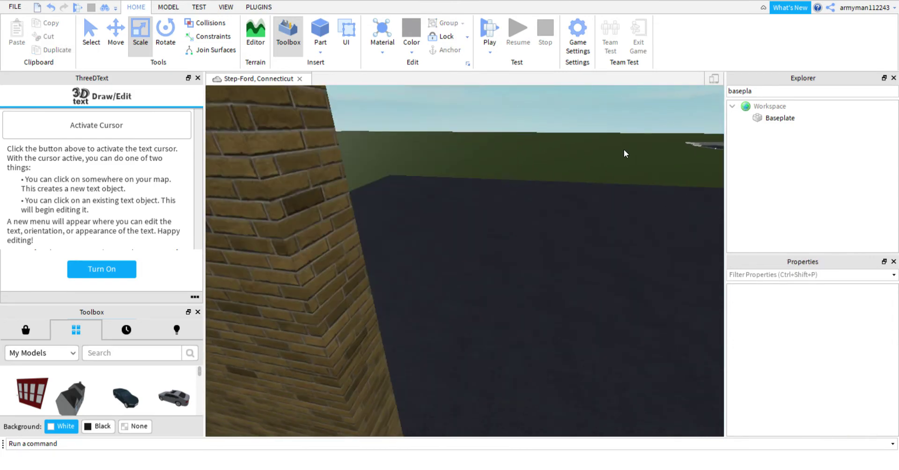
scroll(624, 149, down, 4)
key(d)
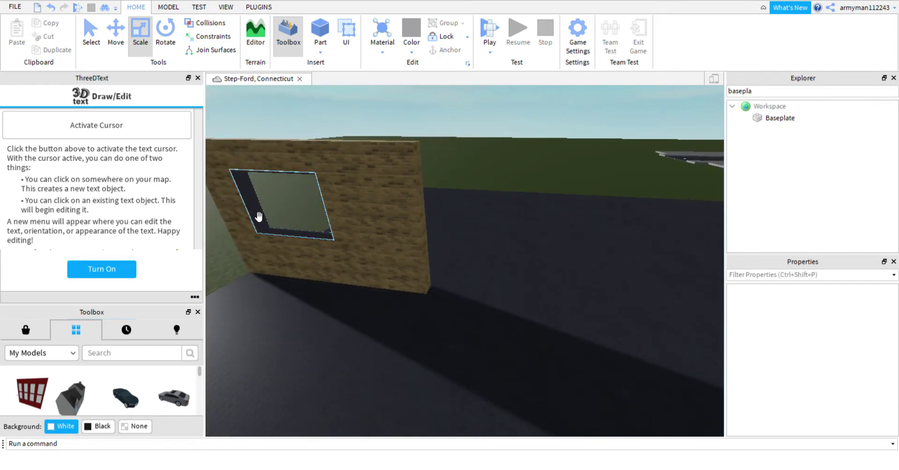
Step: Duplicate the pillar, narrow the copy to a thin strip at the wall's outer end, and stretch it to the wall's full height
click(425, 214)
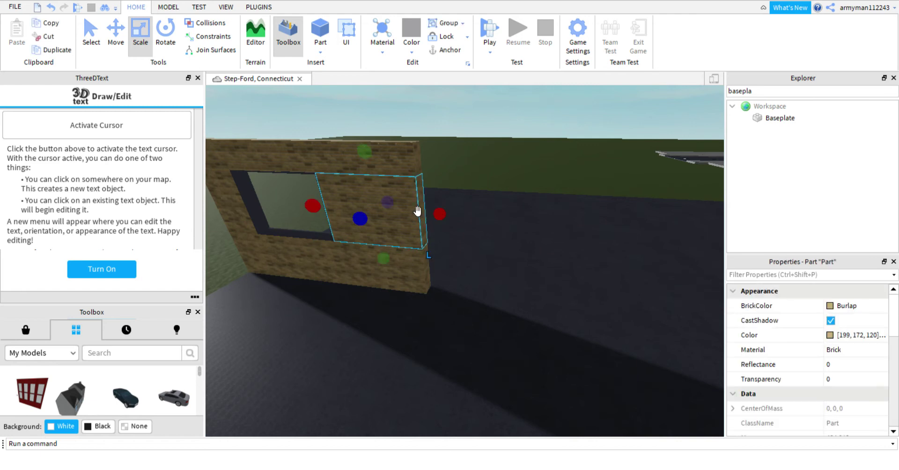
click(52, 49)
drag(318, 206, 483, 213)
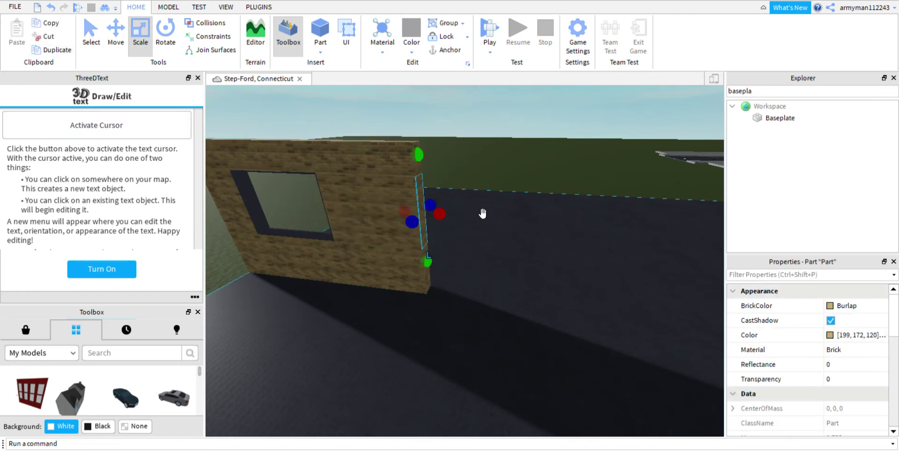
drag(419, 156, 422, 126)
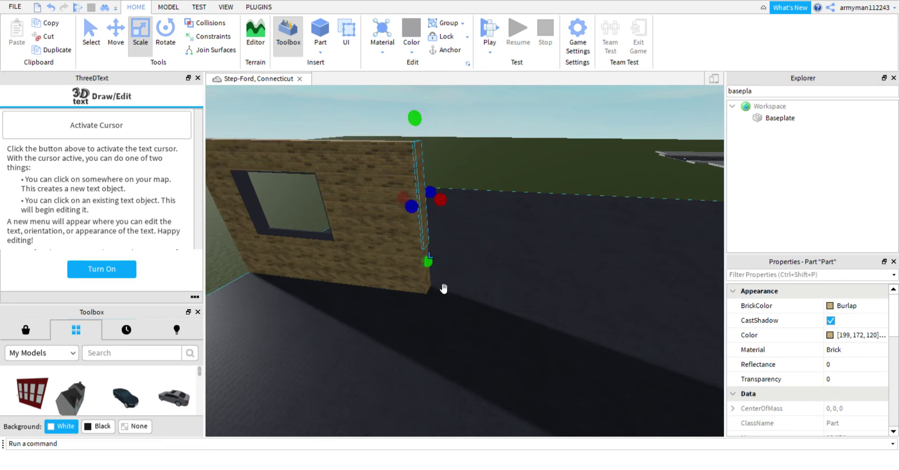
drag(428, 262, 435, 278)
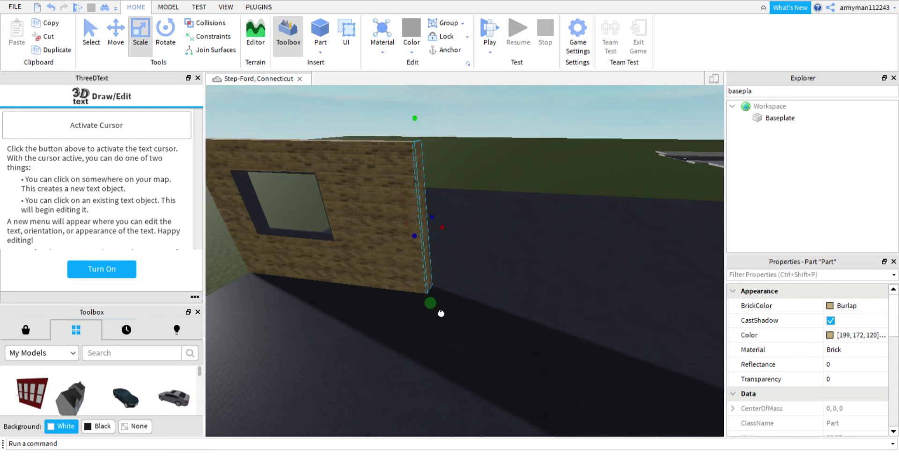
drag(441, 313, 438, 311)
Step: Set the end strip's material to SmoothPlastic and its colour to Smoky grey
click(838, 352)
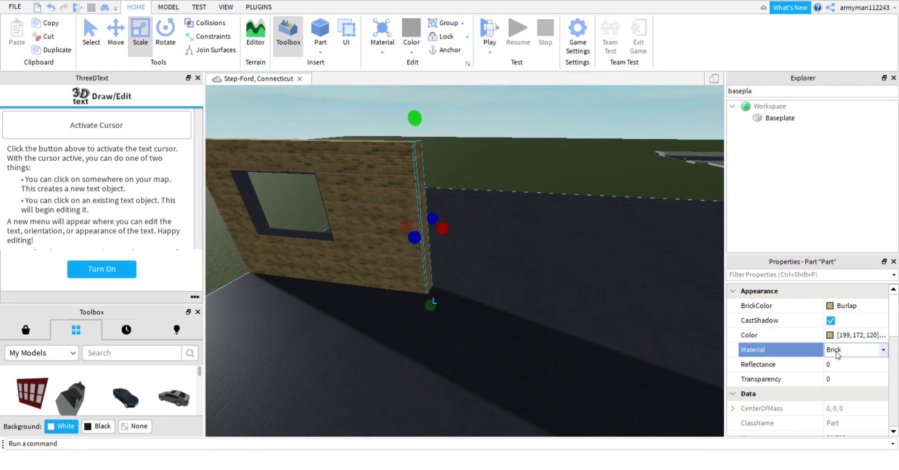
click(838, 426)
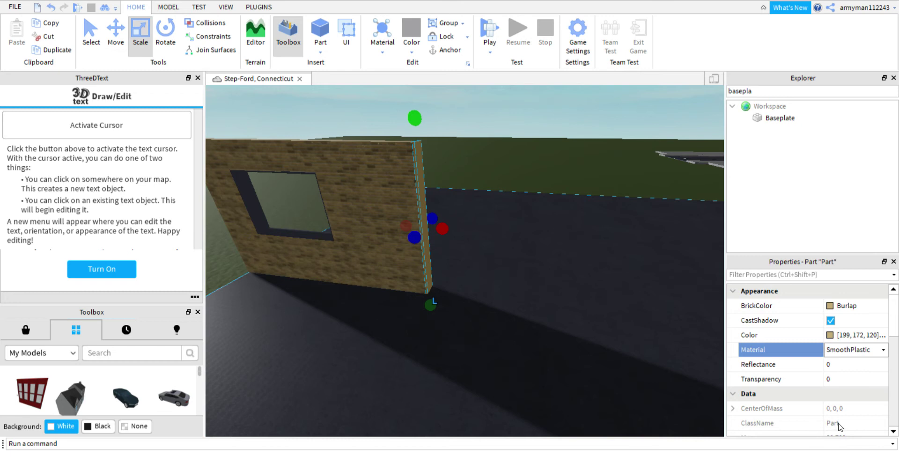
click(830, 310)
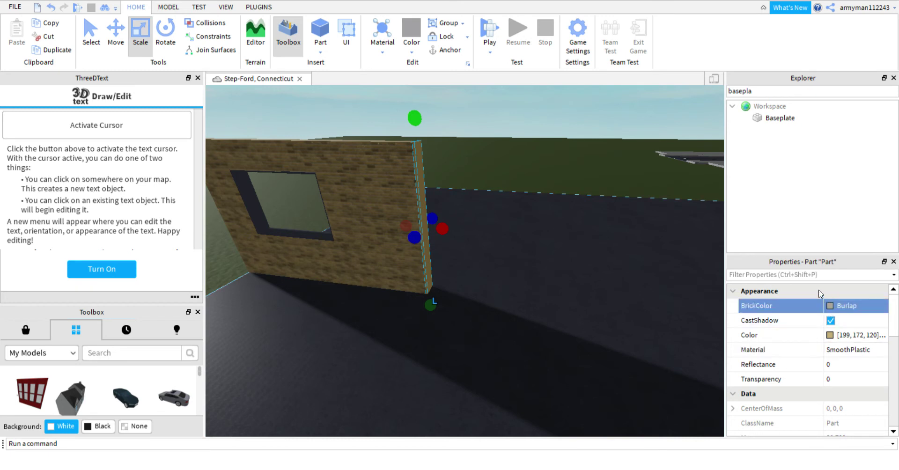
click(819, 293)
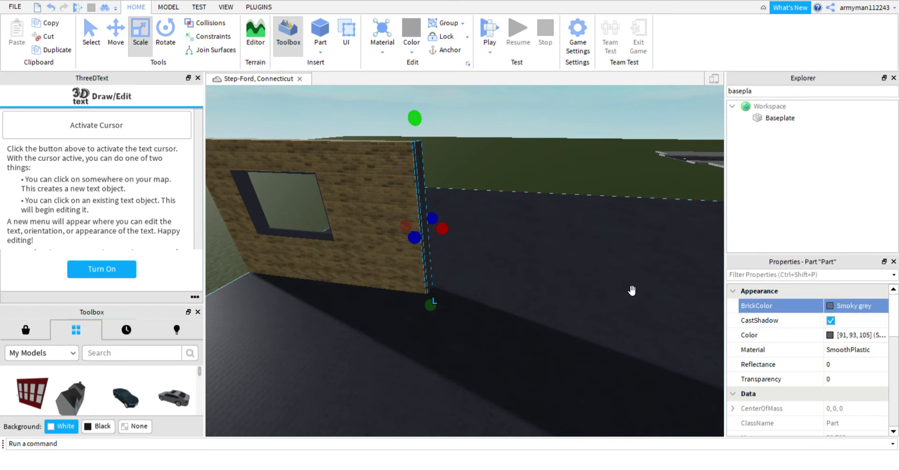
Step: Duplicate the grey end strip and shorten the copy to a thin piece at the top of the wall
click(64, 49)
drag(429, 306, 433, 135)
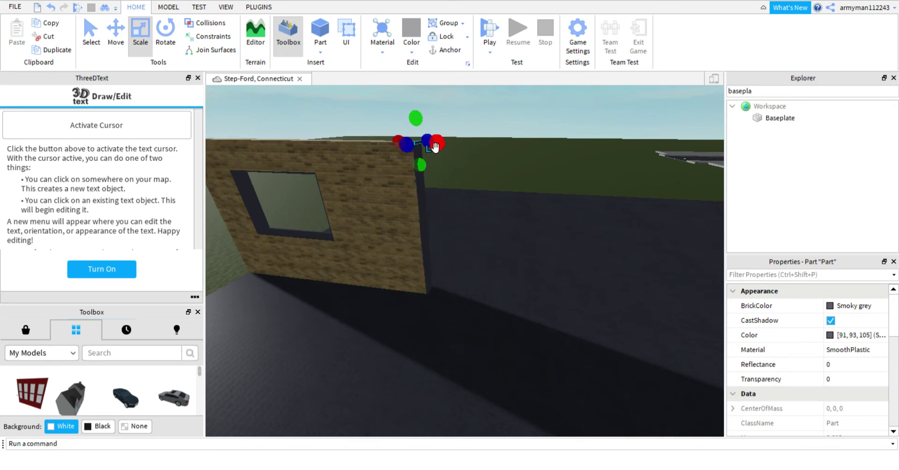
click(469, 142)
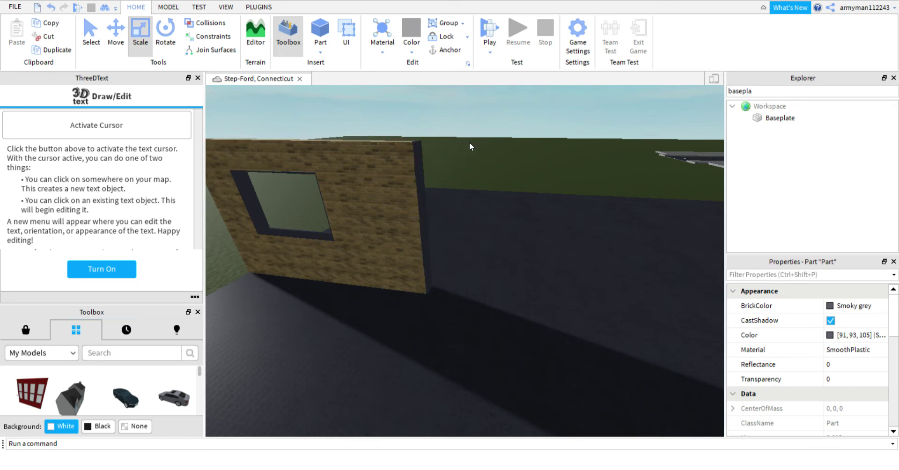
Step: Stretch the small grey top piece outward past the wall's end into a horizontal bar over the open lot
click(421, 147)
scroll(417, 142, up, 6)
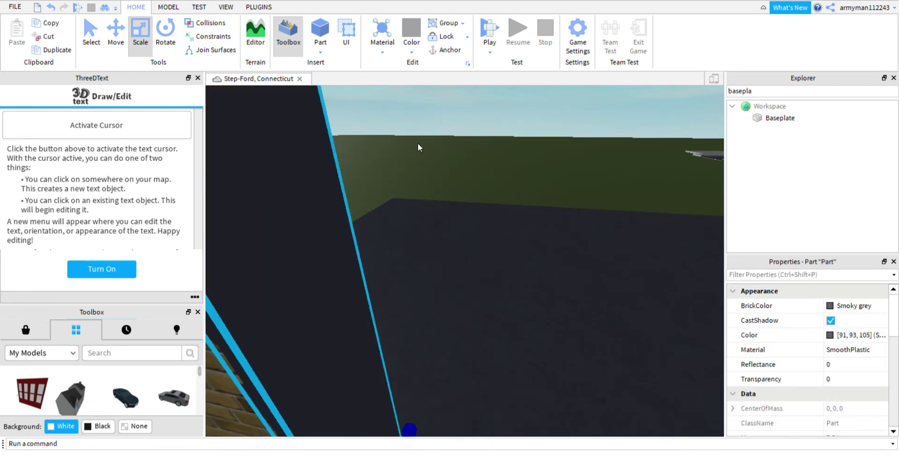
scroll(418, 143, up, 4)
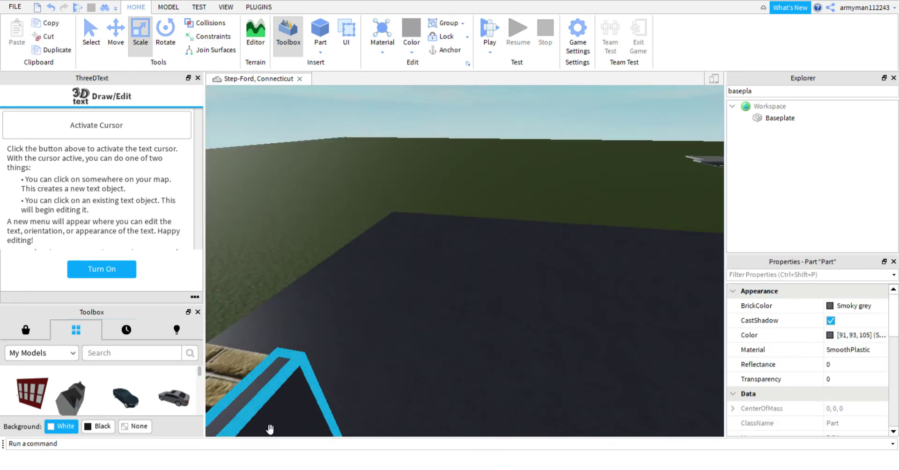
scroll(269, 429, up, 8)
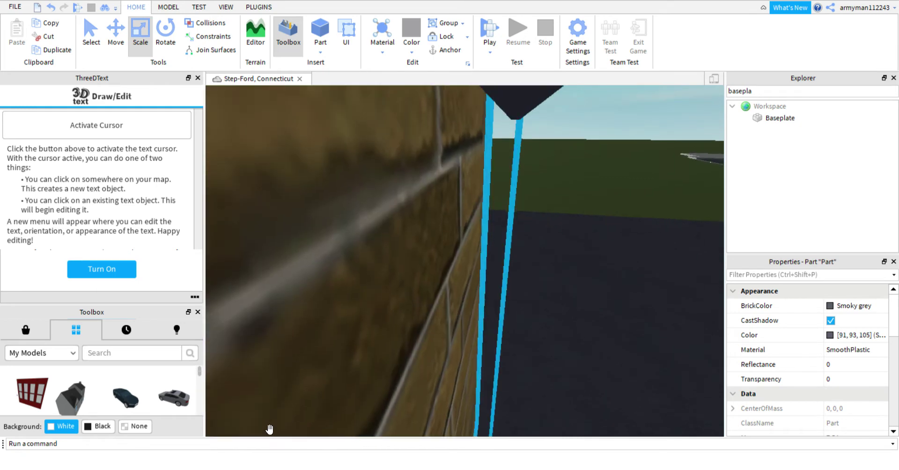
scroll(270, 428, down, 3)
scroll(270, 429, up, 1)
click(531, 119)
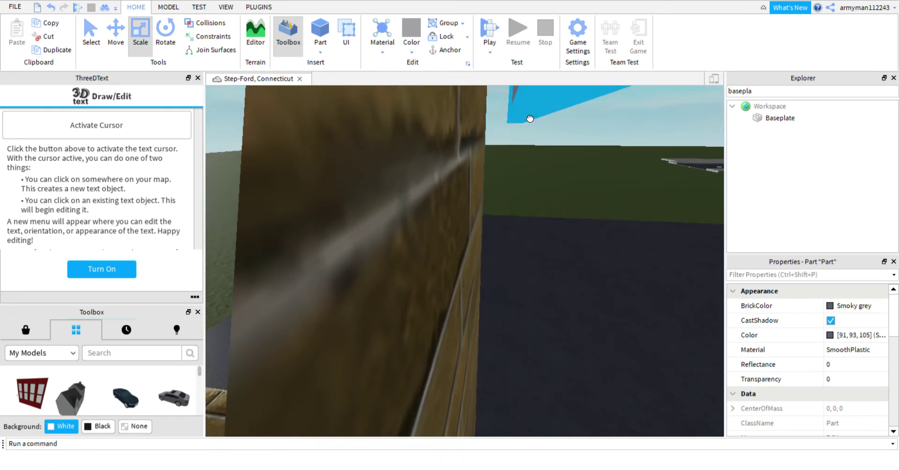
scroll(530, 118, down, 5)
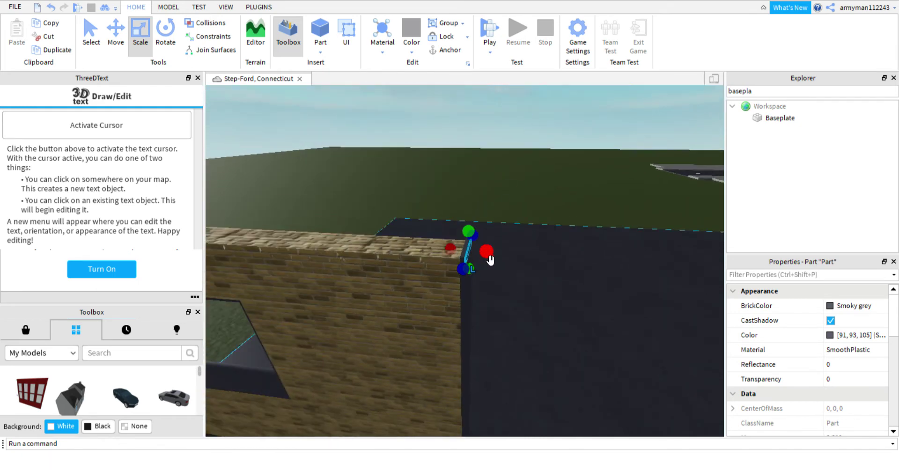
drag(490, 260, 711, 249)
key(s)
key(d)
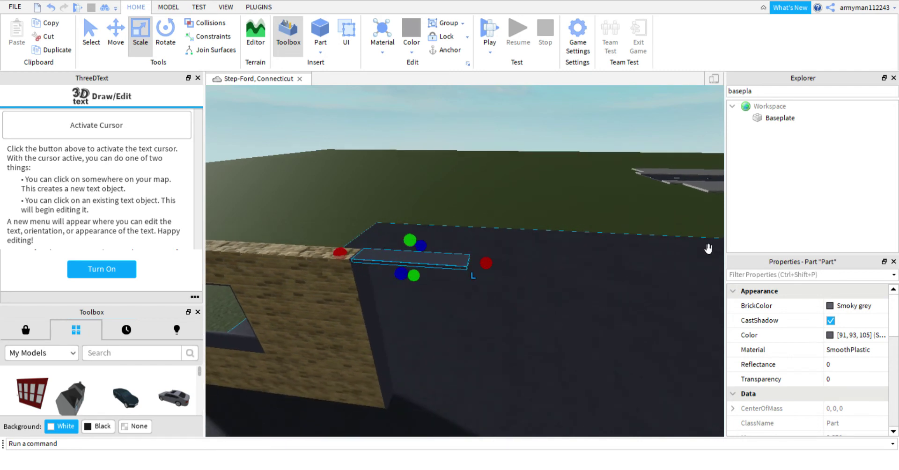
Step: Raise the horizontal grey bar slightly to align it with the top of the wall
drag(418, 248, 394, 245)
click(115, 30)
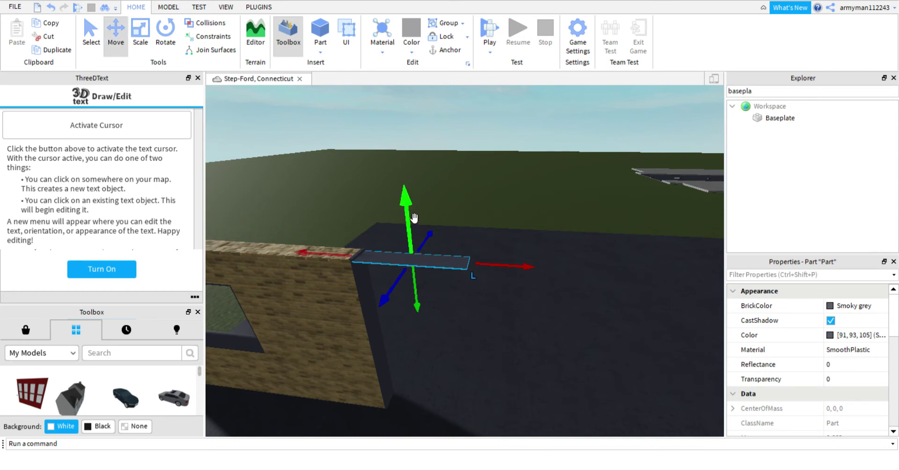
drag(414, 217, 413, 209)
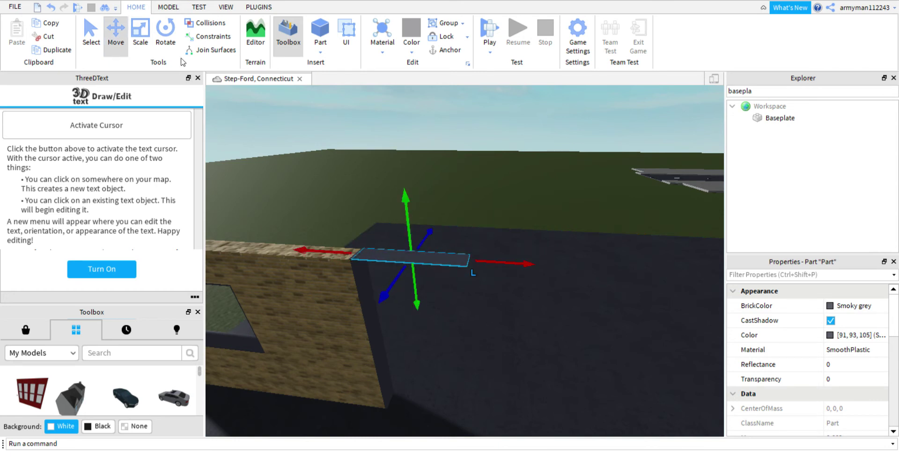
Step: Lengthen the grey top bar slightly and place a copy of the vertical grey strip at its outer end
click(140, 30)
drag(496, 265, 507, 261)
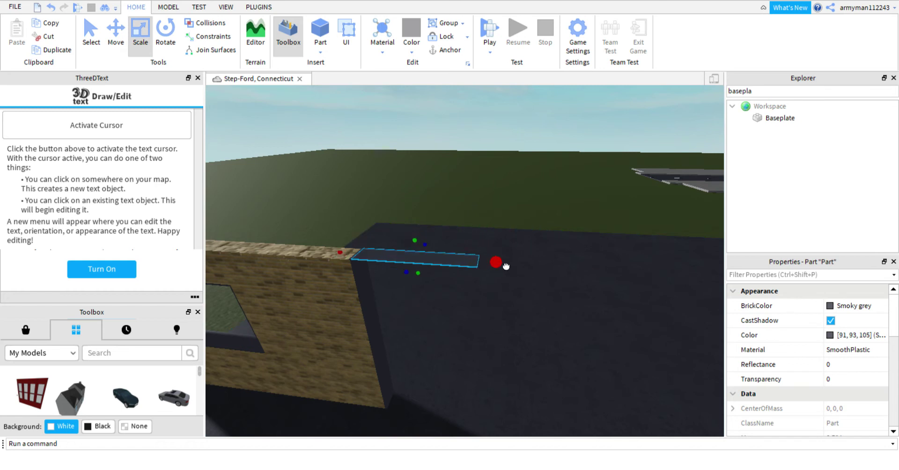
click(373, 312)
key(ctrl+2)
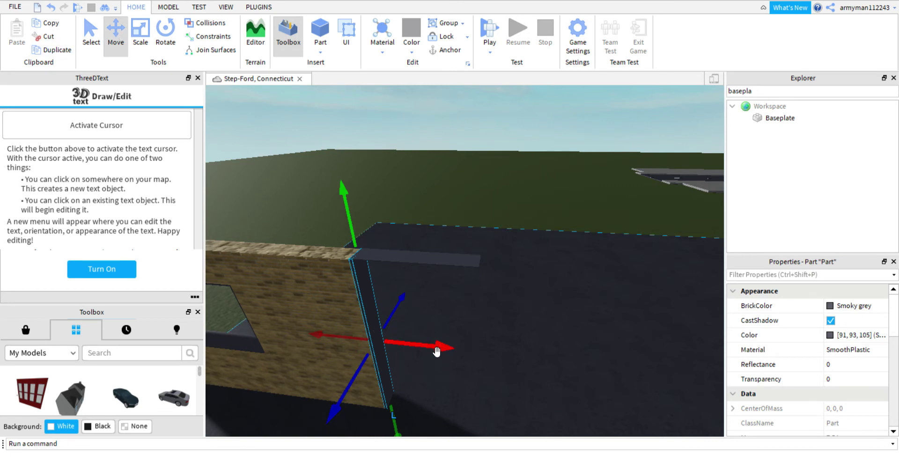
drag(436, 351, 536, 351)
Step: Place a copy of the grey top bar at ground level between the two uprights to close the frame
click(422, 264)
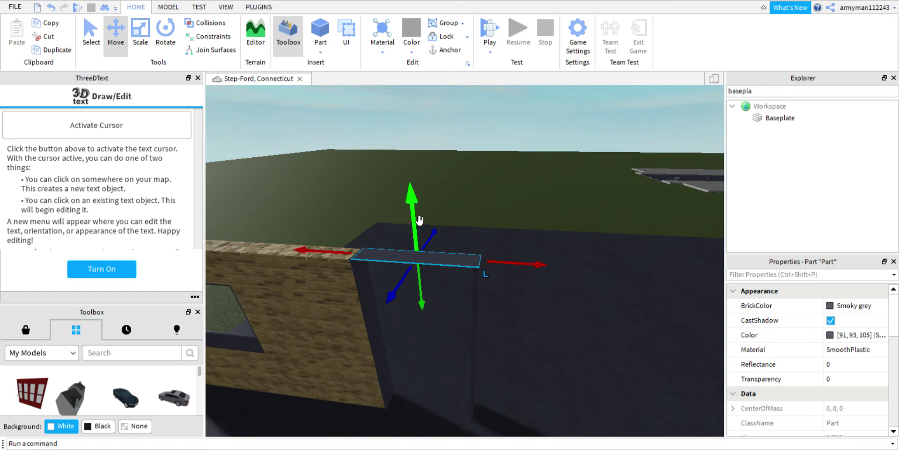
drag(413, 217, 417, 323)
click(46, 7)
drag(412, 213, 424, 369)
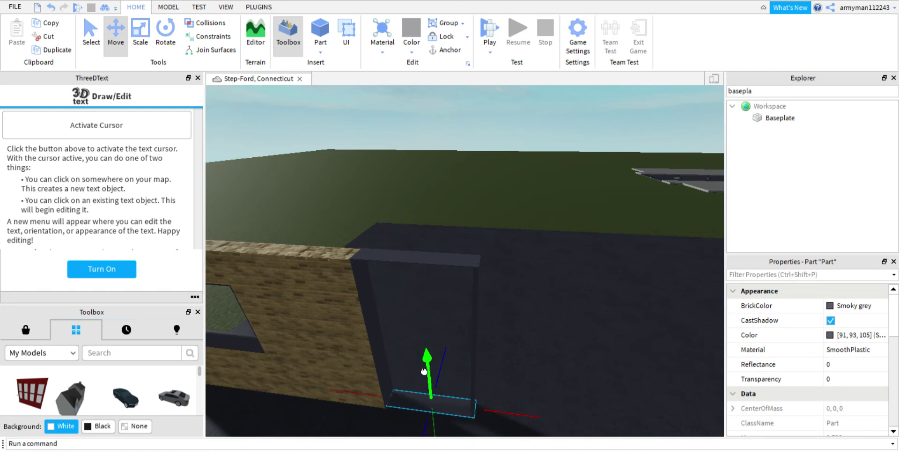
drag(424, 373, 423, 374)
click(444, 300)
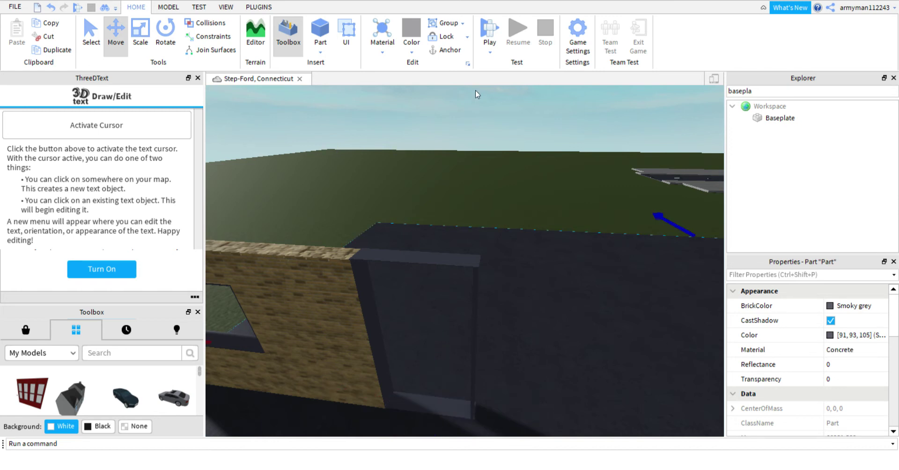
click(476, 93)
Step: Duplicate the brick piece below the window and move the copy to the far side of the grey frame
scroll(528, 148, down, 3)
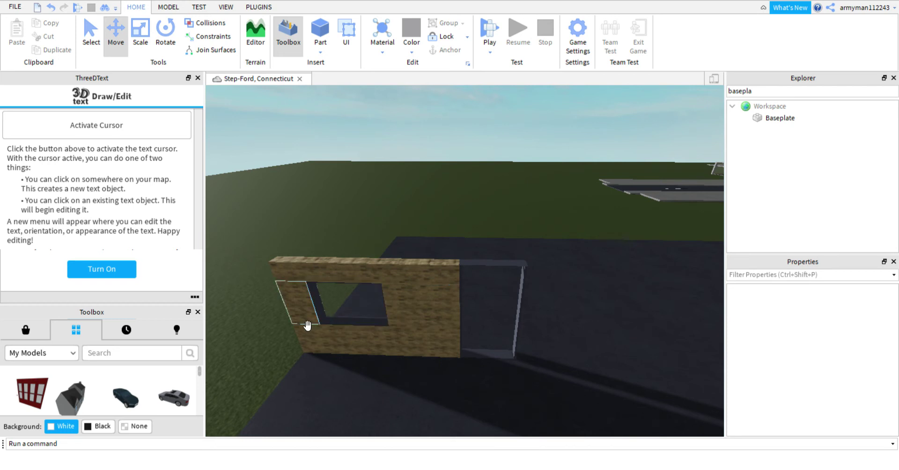
click(362, 338)
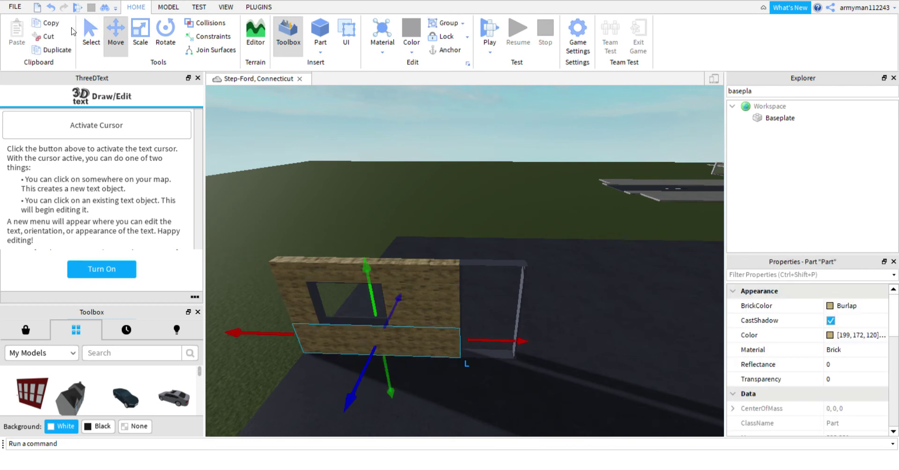
click(53, 53)
drag(292, 340, 504, 347)
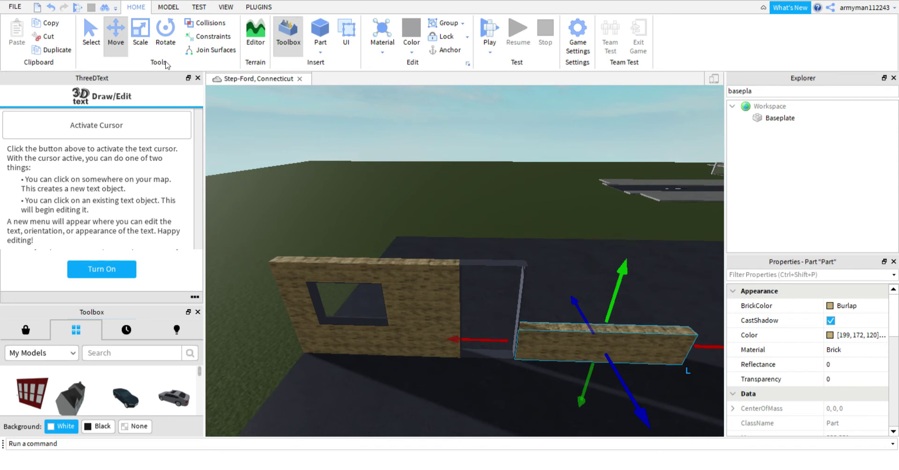
Step: Stretch the copied brick piece up to the height of the existing wall and lengthen it outward across the lot
click(144, 44)
drag(504, 344, 504, 344)
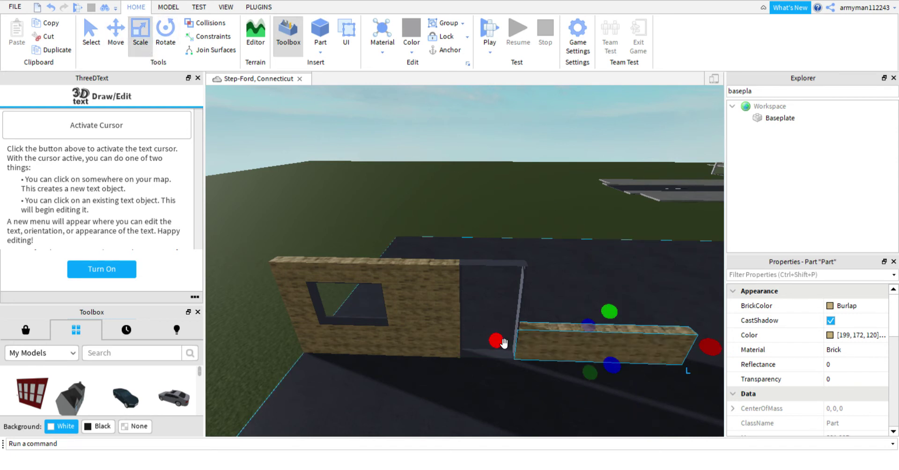
drag(623, 312, 626, 234)
key(s)
key(d)
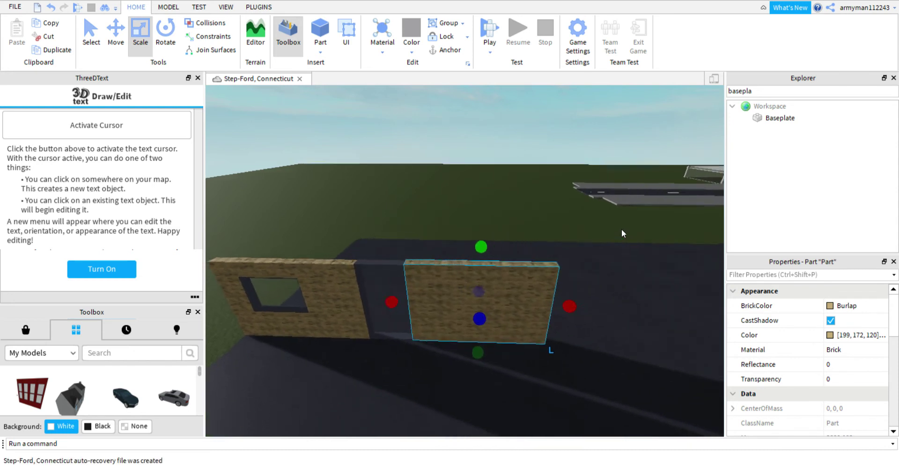
key(q)
drag(511, 273, 557, 270)
key(d)
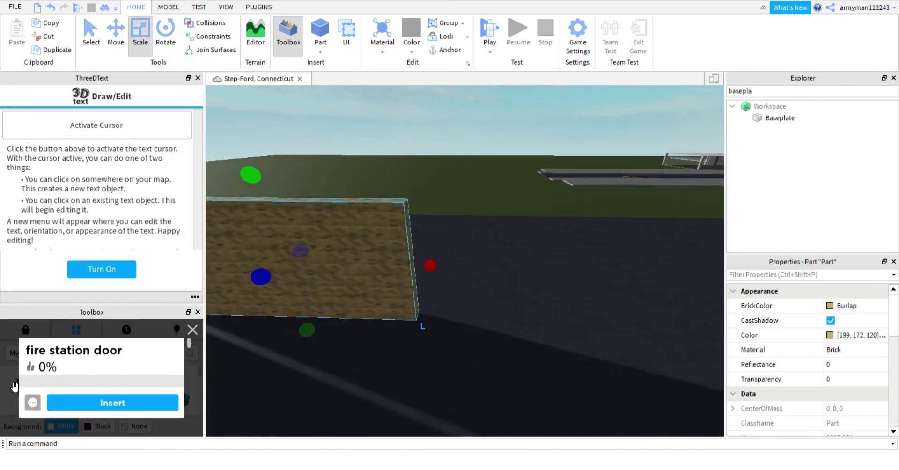
Step: Insert the fire station door model from My Models and move it to the end of the new brick wall
click(27, 399)
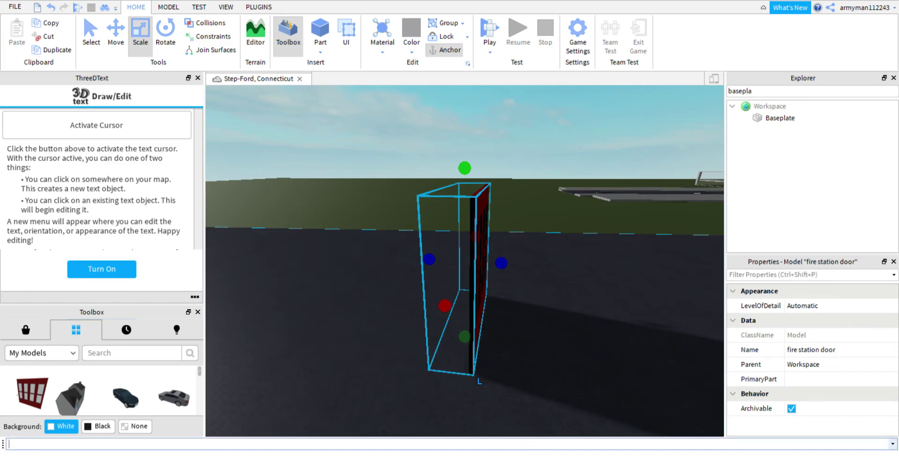
key(f)
key(a)
key(s)
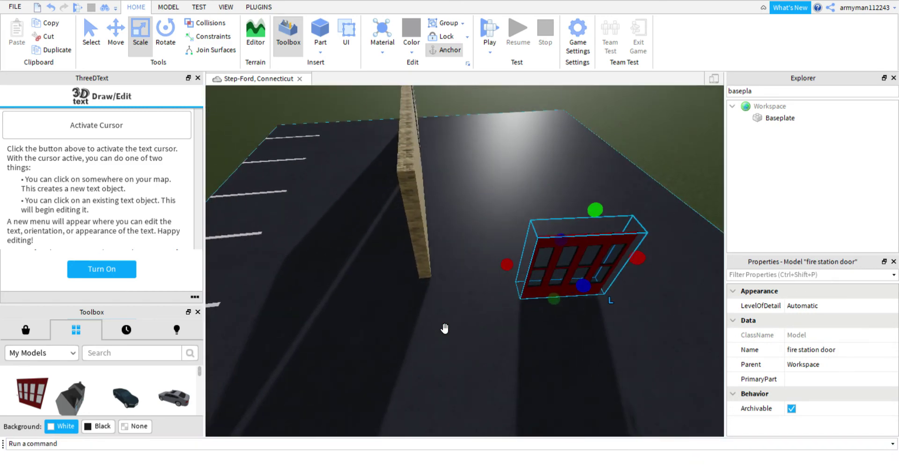
drag(522, 297, 413, 303)
key(ctrl+4)
key(ctrl+2)
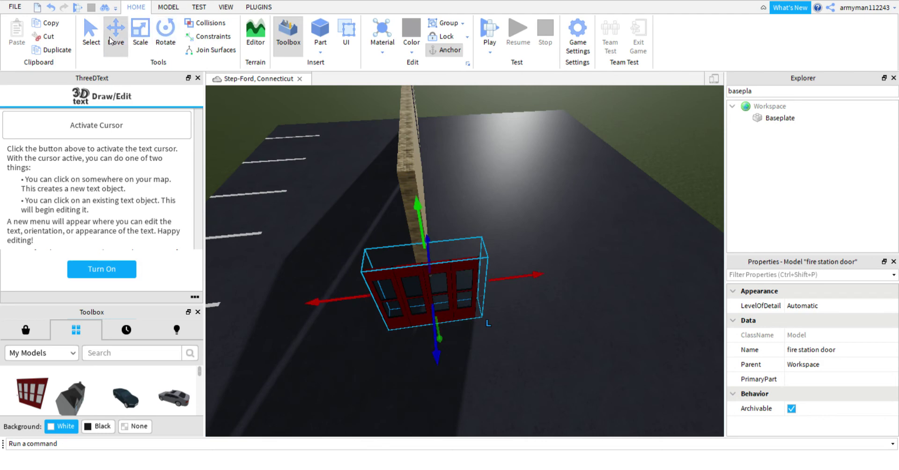
Step: Rotate the fire station door model so that it runs roughly in line with the brick wall
click(165, 36)
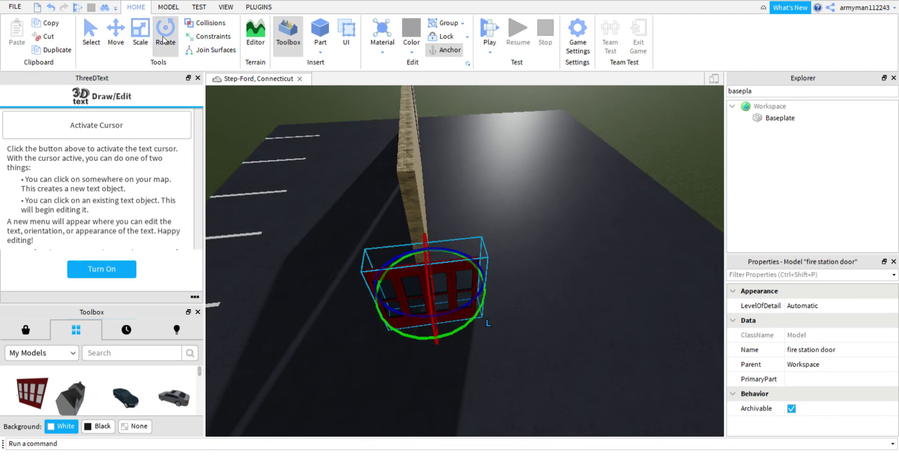
right_drag(523, 298, 505, 298)
click(508, 299)
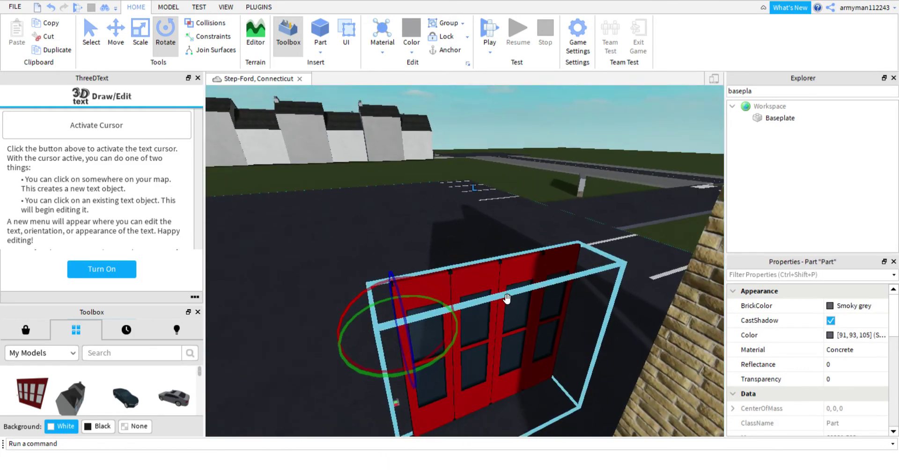
click(503, 297)
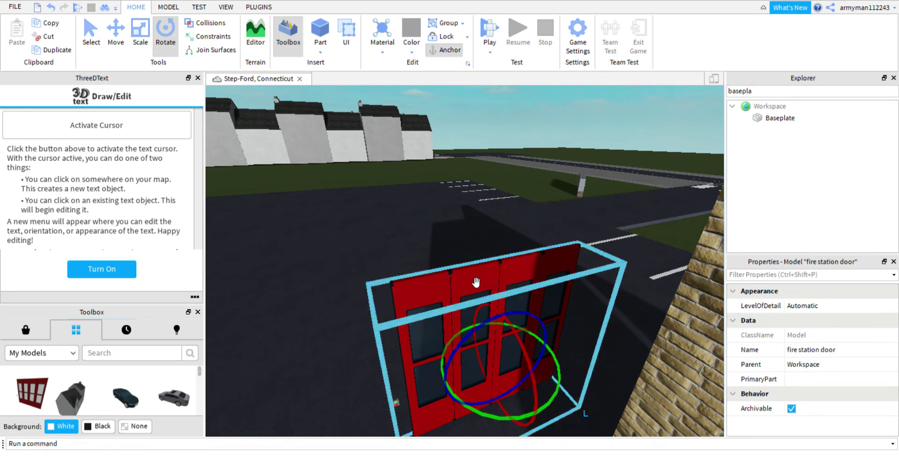
drag(559, 403, 466, 414)
key(a)
right_drag(466, 415, 467, 415)
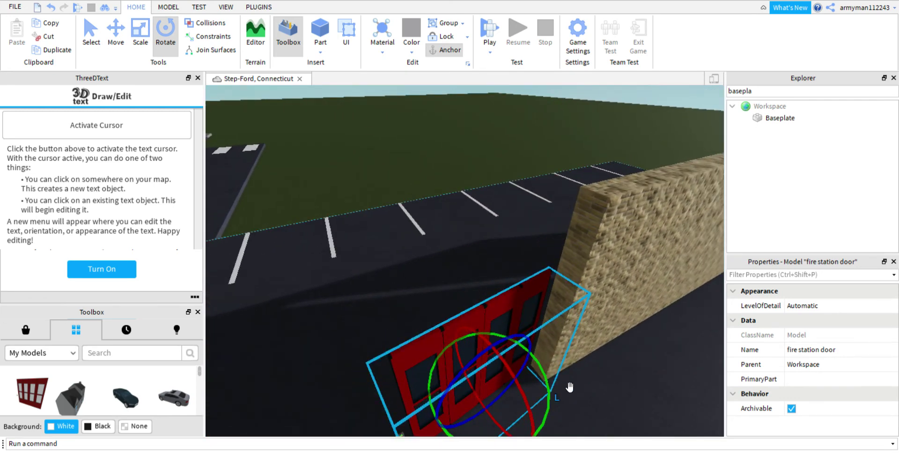
mouse_move(555, 391)
mouse_down()
mouse_move(551, 377)
mouse_move(564, 410)
mouse_move(550, 378)
mouse_up()
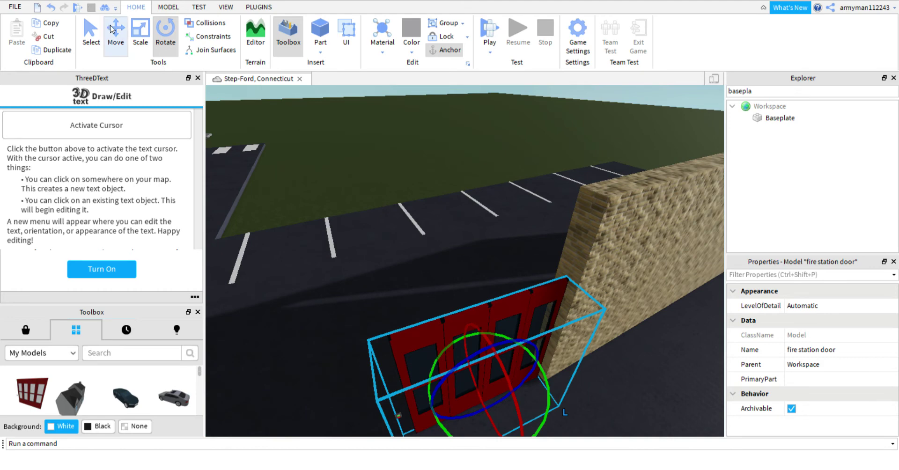
Step: Clear the workspace filter and examine the fire station door's Door2, Glass2, Close, Glass1, Open and Part components
right_drag(599, 232, 601, 231)
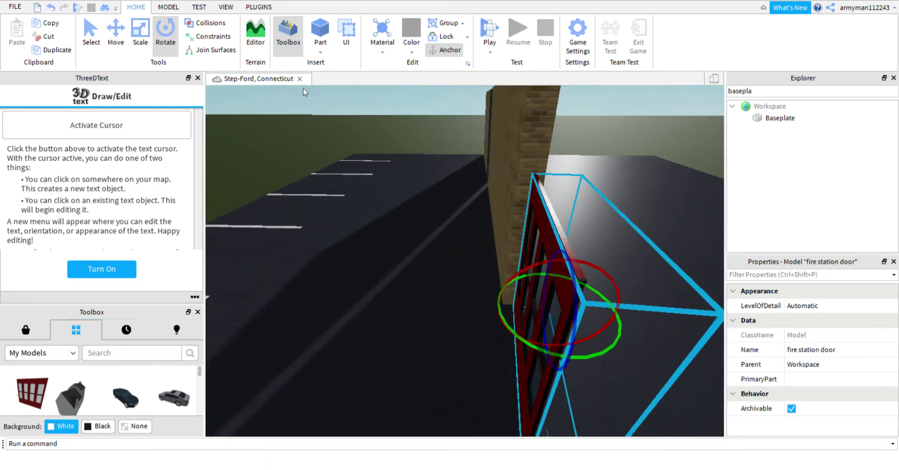
drag(790, 98, 702, 96)
key(BackSpace)
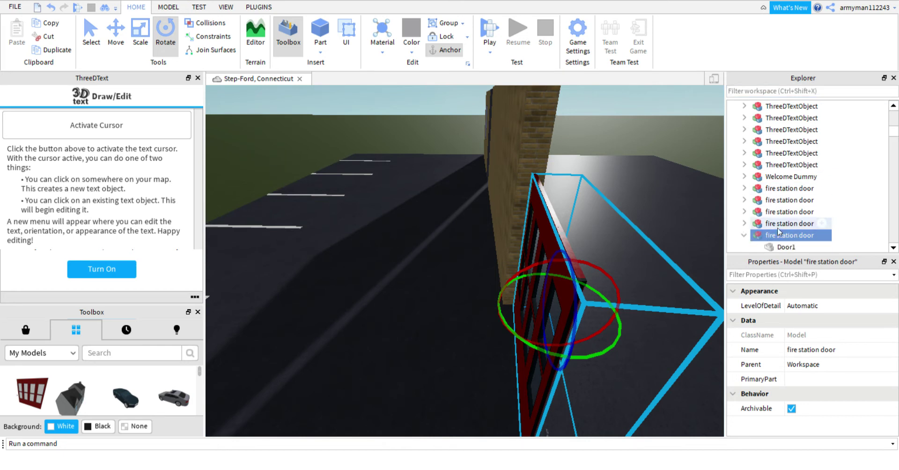
click(785, 249)
click(785, 249)
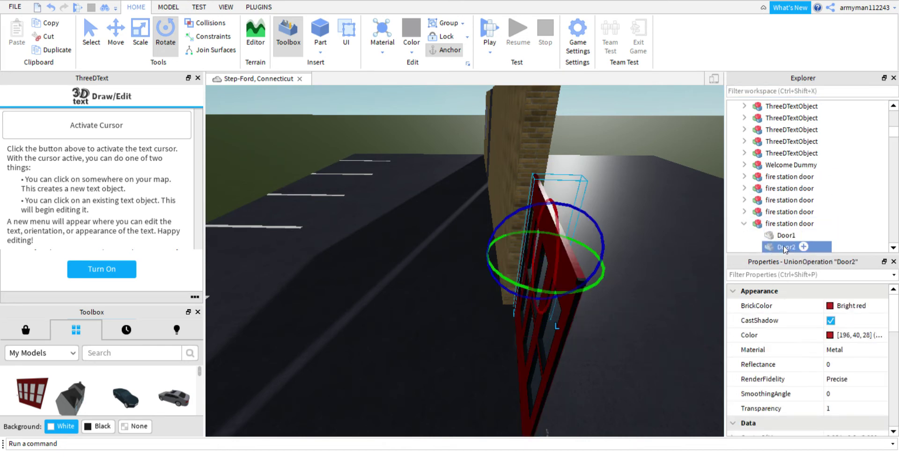
scroll(783, 203, down, 2)
click(781, 179)
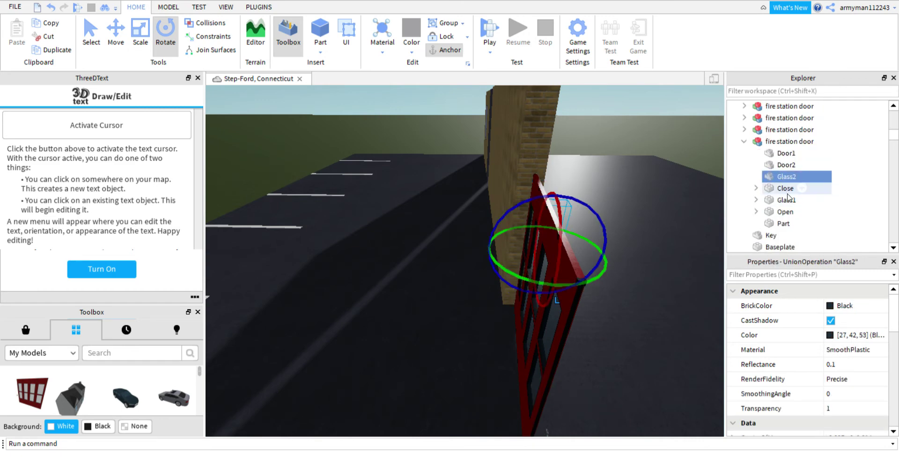
key(f)
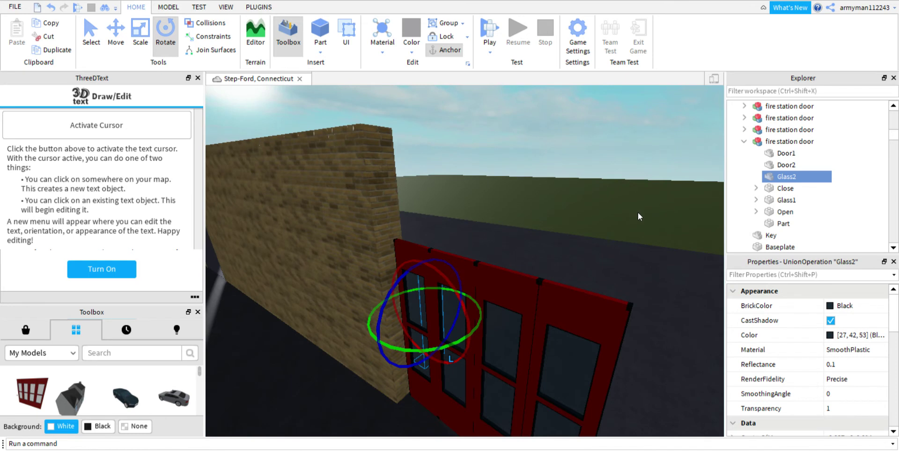
click(786, 188)
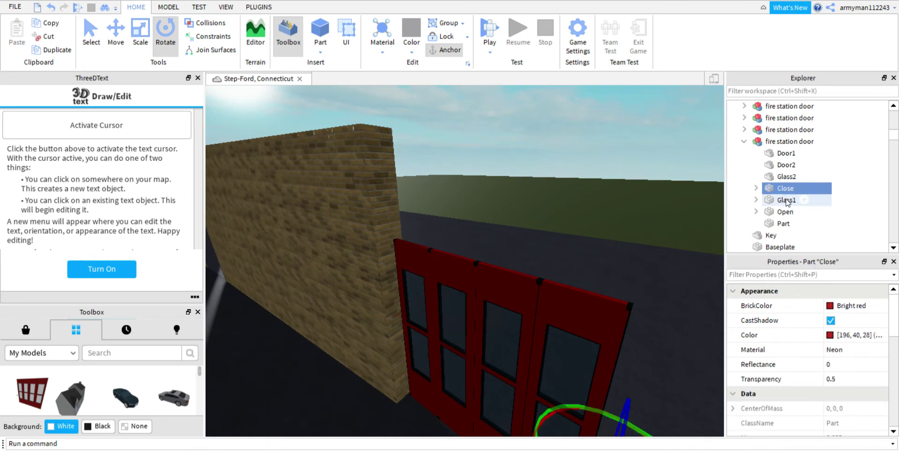
click(787, 200)
click(786, 213)
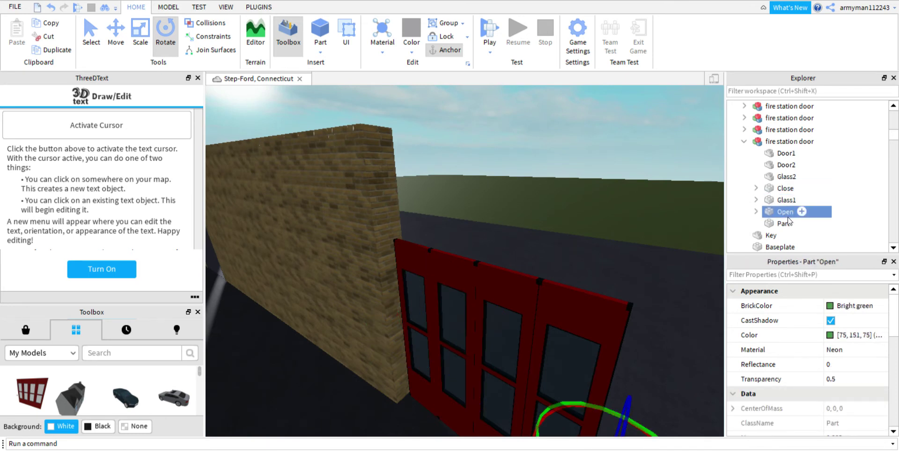
click(789, 223)
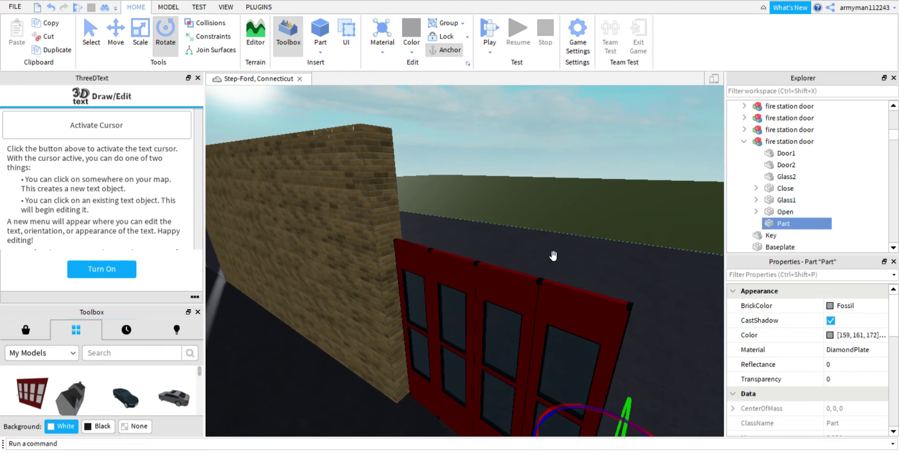
Step: Inspect Door1 and the nested contents of the Close, Glass1 and Open parts of the fire station door
click(783, 153)
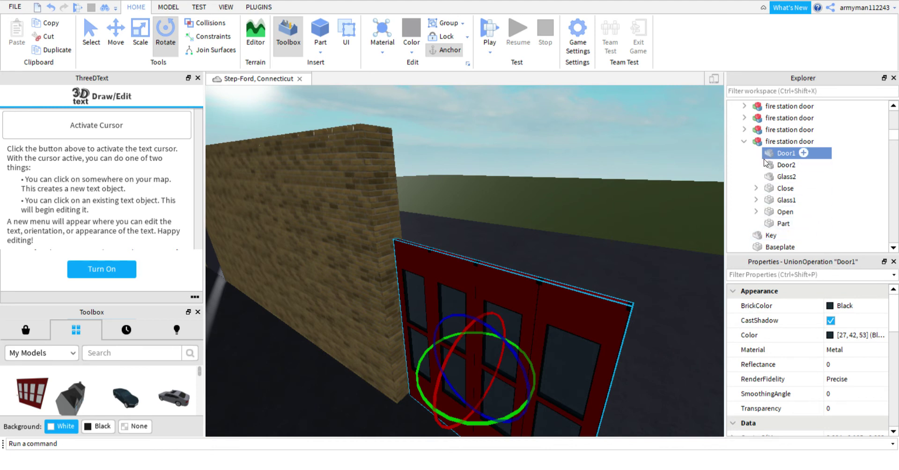
click(757, 188)
click(756, 188)
click(755, 201)
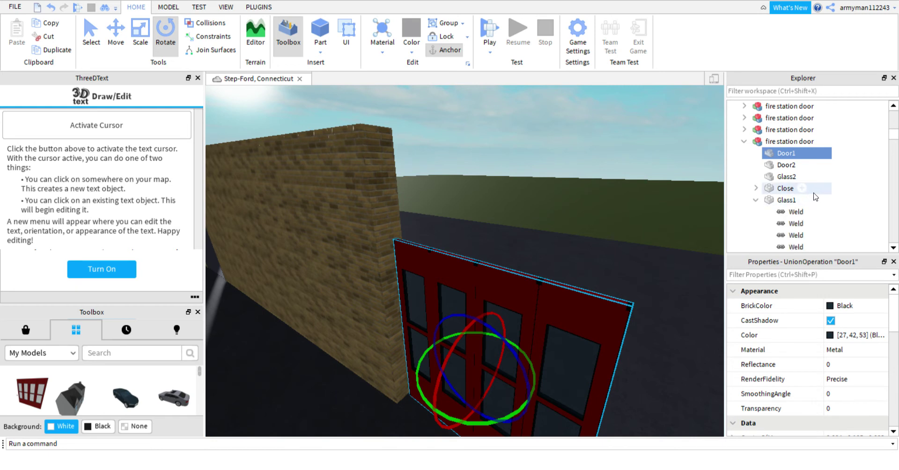
scroll(768, 187, down, 1)
click(755, 165)
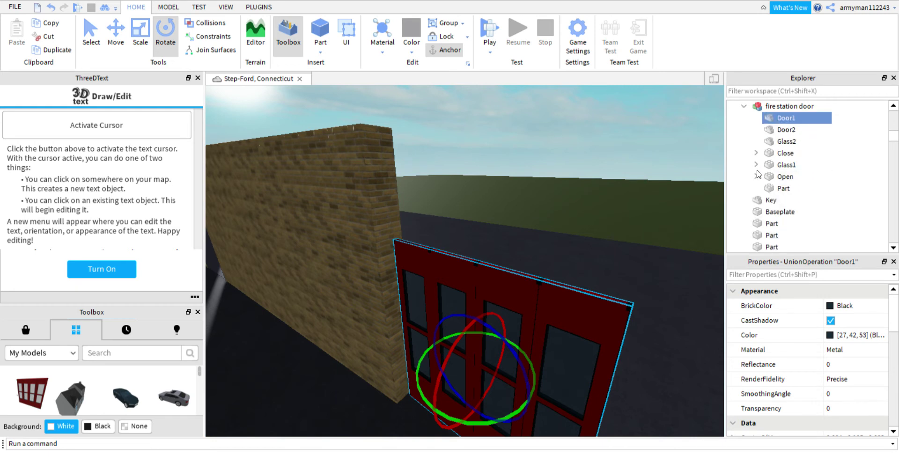
click(758, 176)
click(759, 177)
Step: Fine-tune the rotation of Door1 from above to line it up with the length of the brick wall
key(a)
right_drag(574, 258, 573, 256)
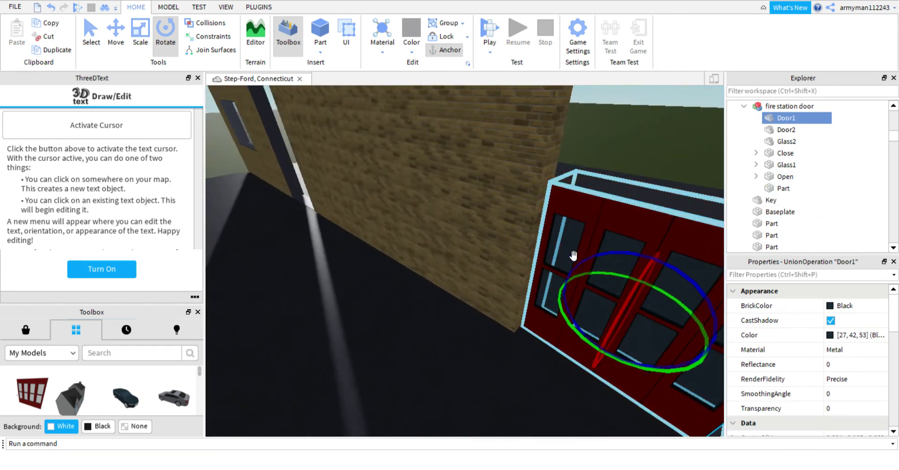
mouse_move(586, 333)
mouse_down()
mouse_move(590, 341)
mouse_move(588, 333)
mouse_up()
key(d)
right_drag(588, 317, 586, 315)
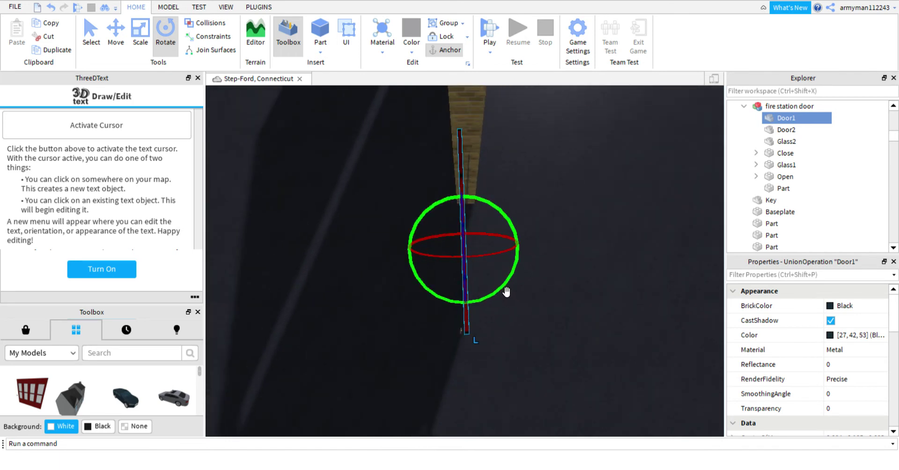
drag(505, 293, 508, 295)
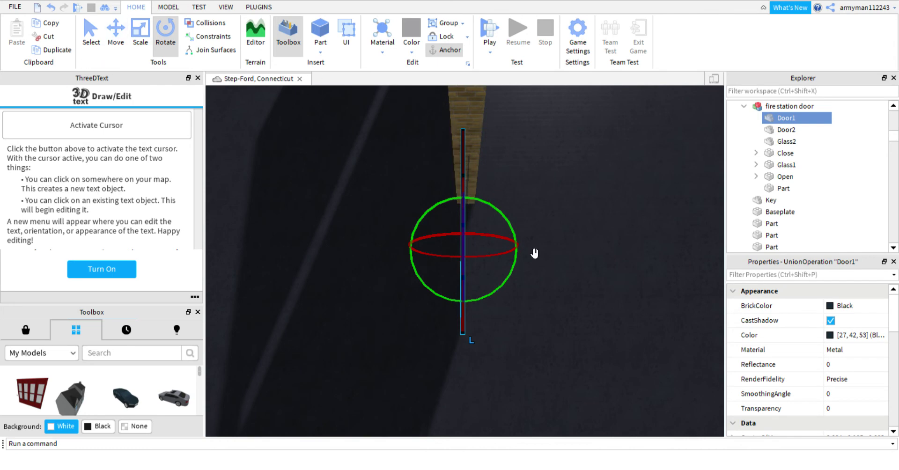
drag(515, 267, 518, 271)
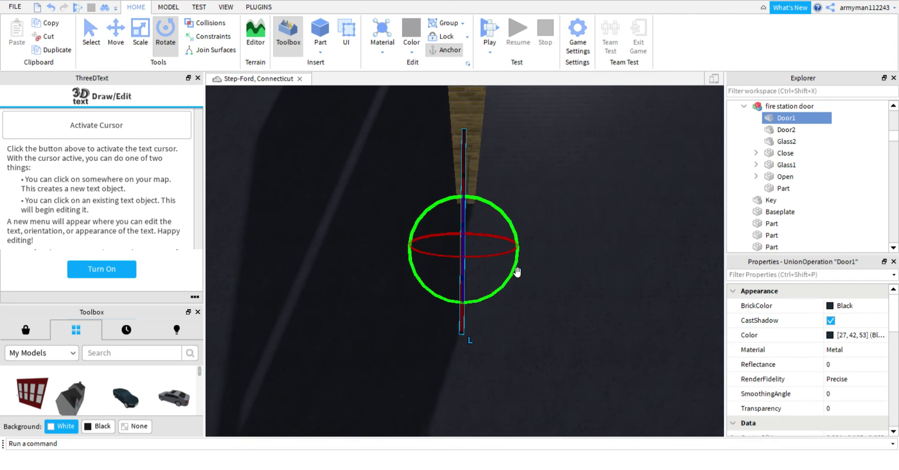
Step: Move the whole fire station door model along the wall's line until its side meets the end of the brick wall
click(117, 29)
drag(464, 220, 514, 159)
right_drag(513, 159, 507, 162)
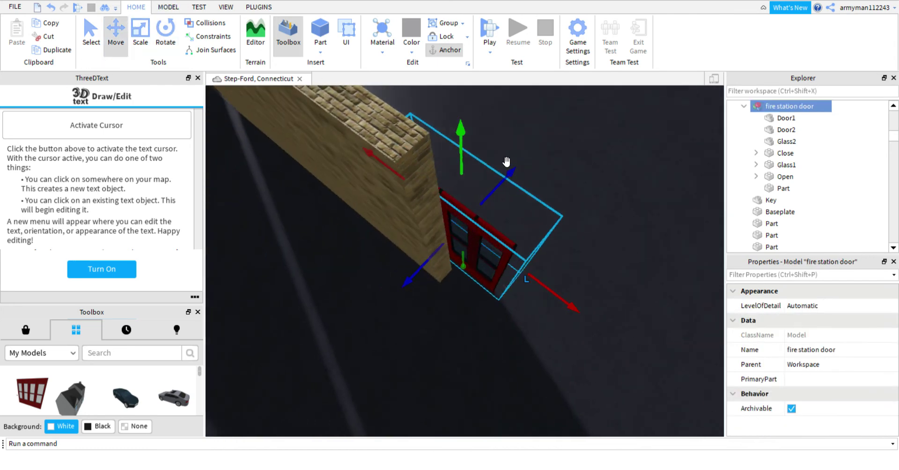
drag(507, 161, 612, 331)
drag(635, 395, 636, 394)
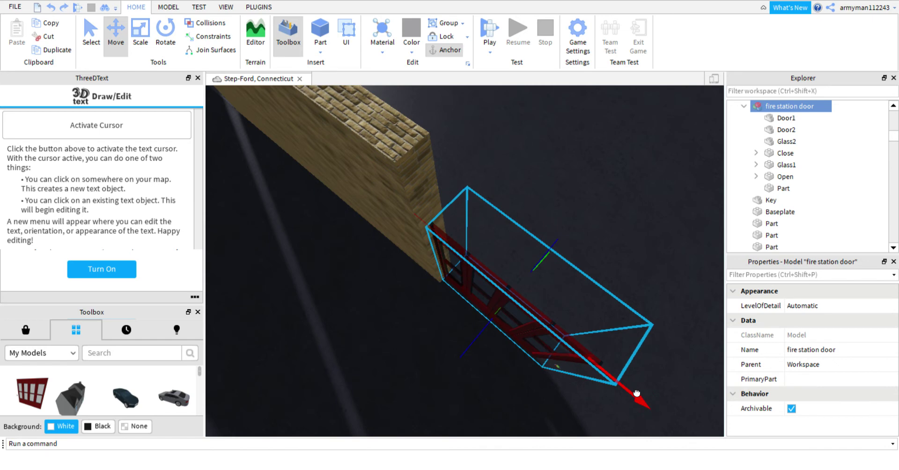
key(f)
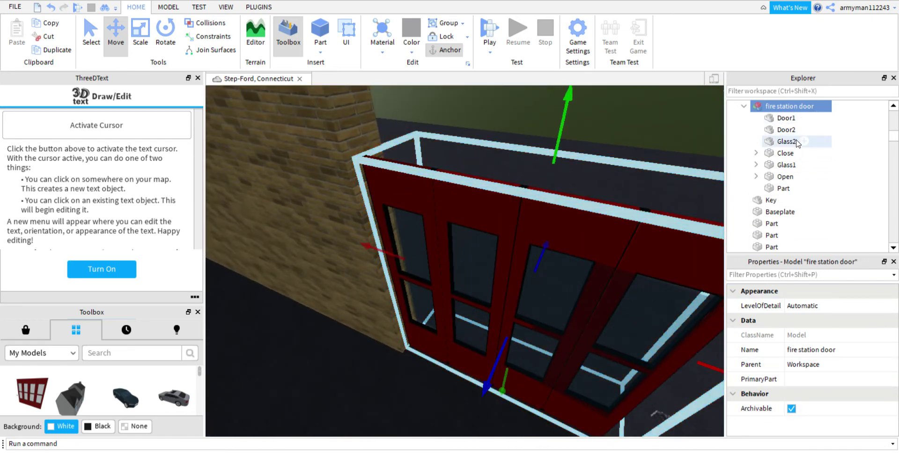
Step: Try recolouring the fire station door's Door2 component to Bright green
click(777, 118)
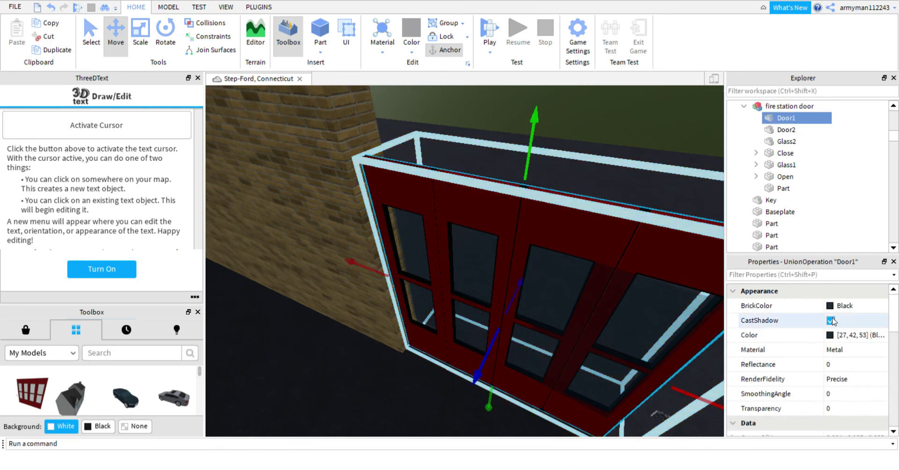
click(787, 130)
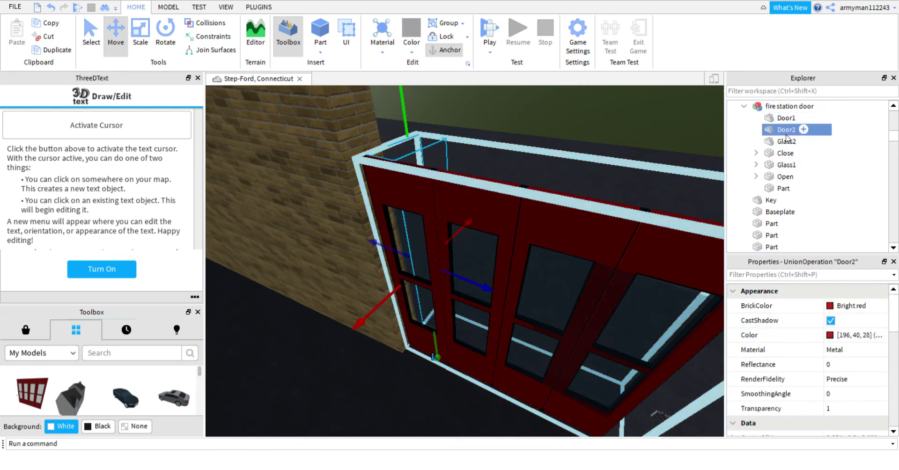
click(785, 153)
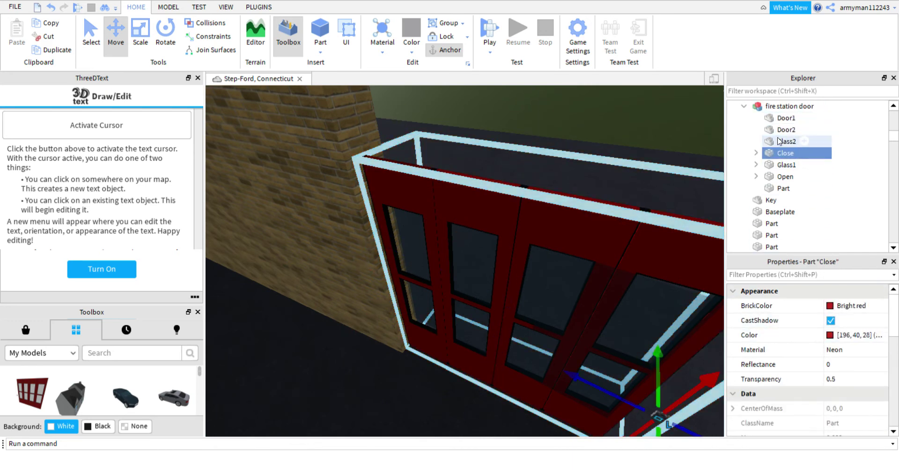
click(779, 131)
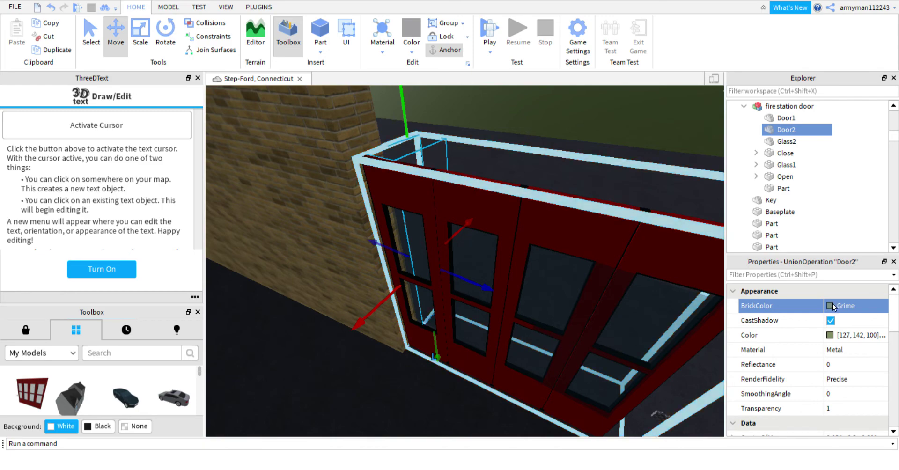
right_drag(611, 145, 614, 146)
key(d)
key(e)
scroll(614, 146, down, 3)
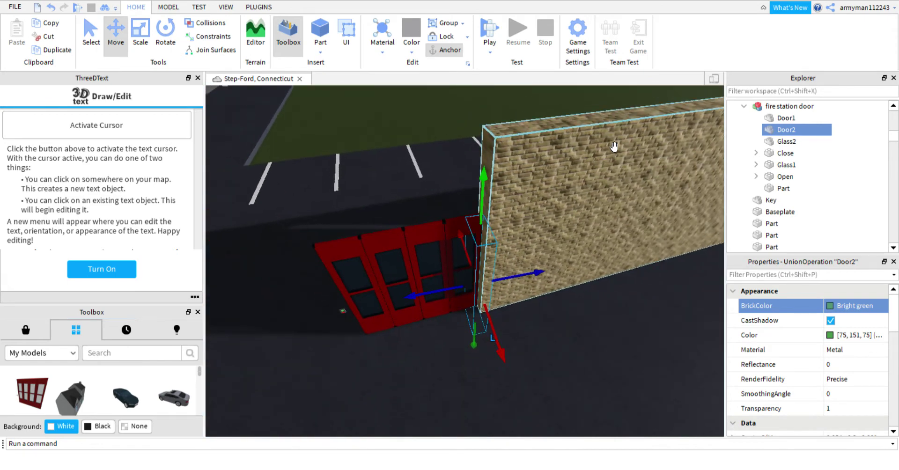
Step: Undo the colour changes made to Door2
click(56, 8)
click(56, 7)
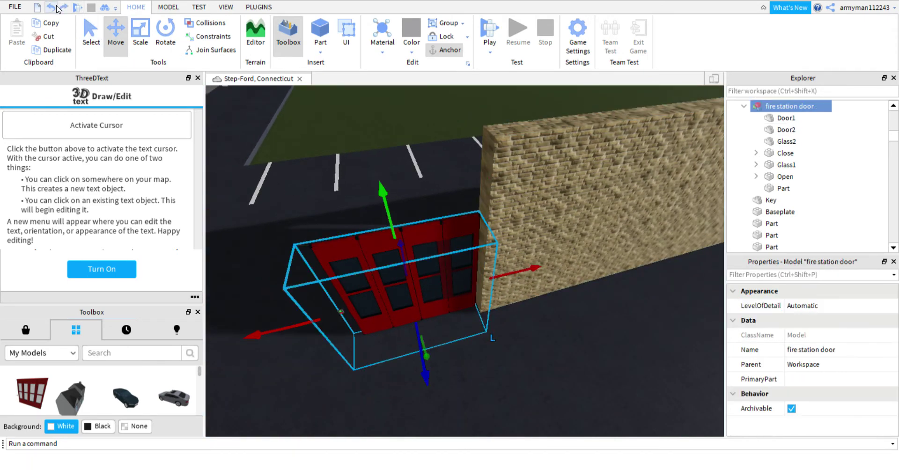
click(60, 7)
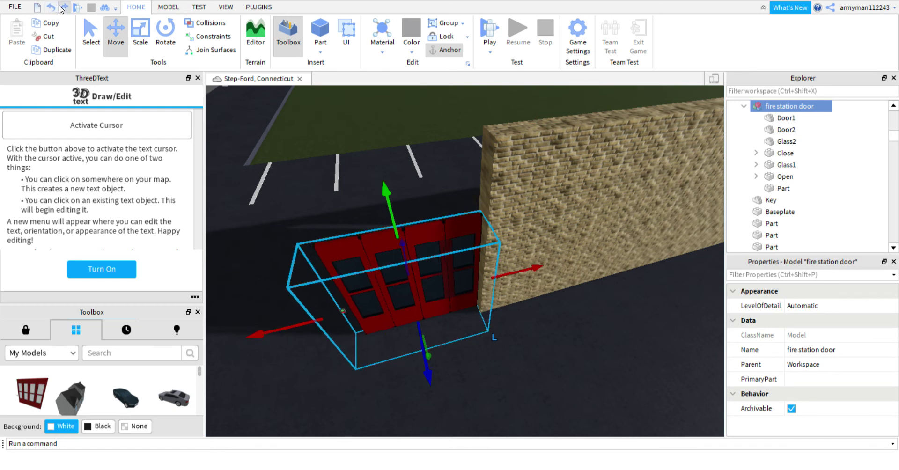
click(60, 6)
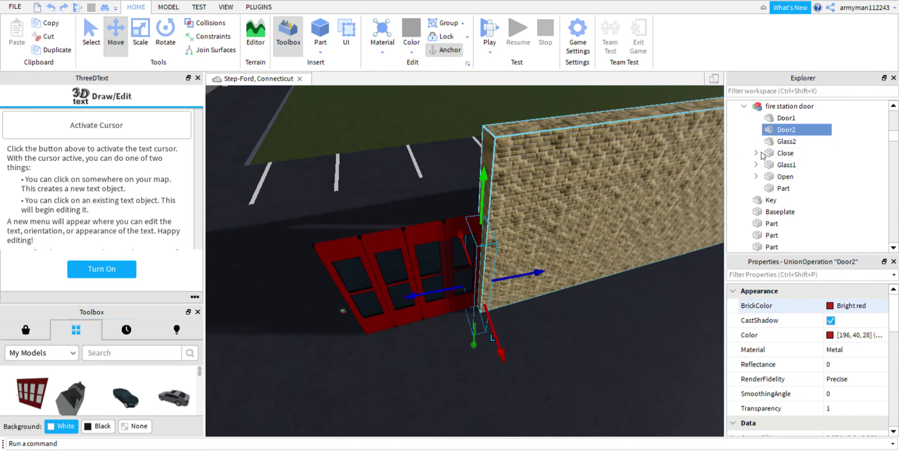
Step: Select the fire station door's Glass1 component and examine its extent from both sides of the door
right_drag(445, 170, 445, 169)
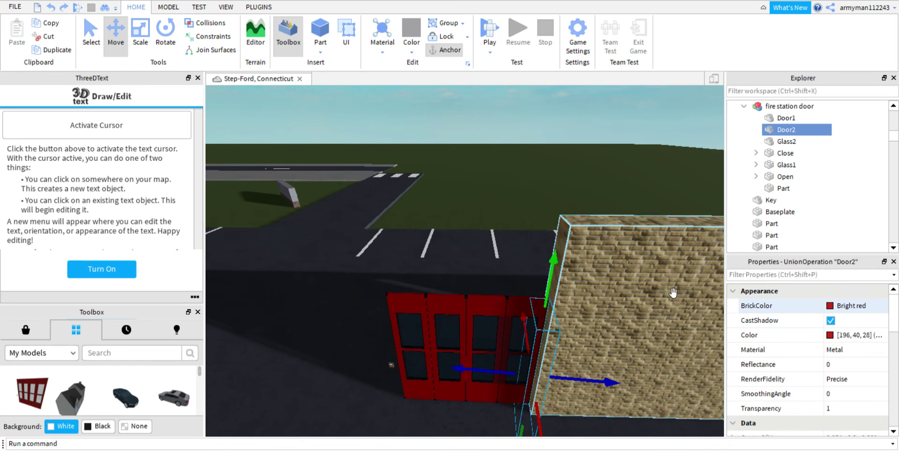
mouse_move(778, 134)
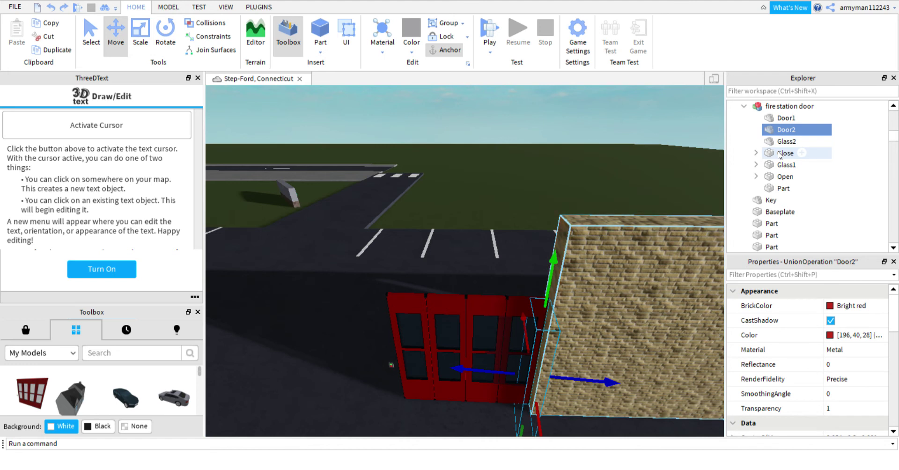
click(787, 169)
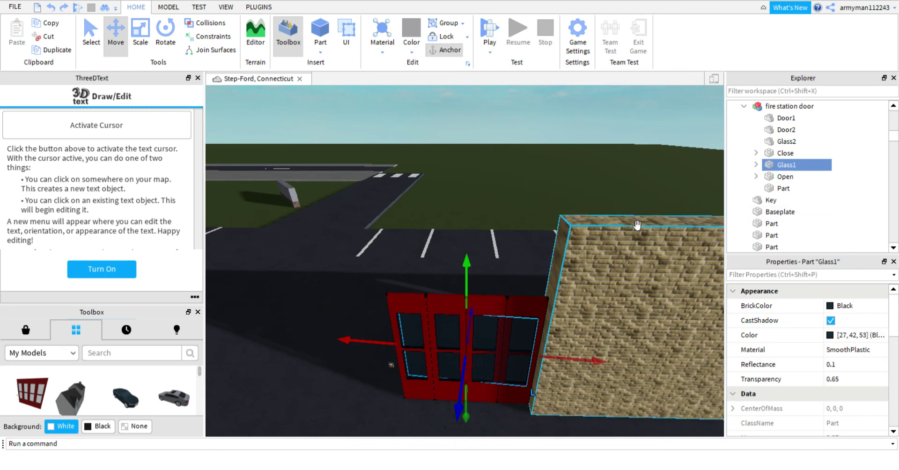
right_drag(589, 234, 580, 223)
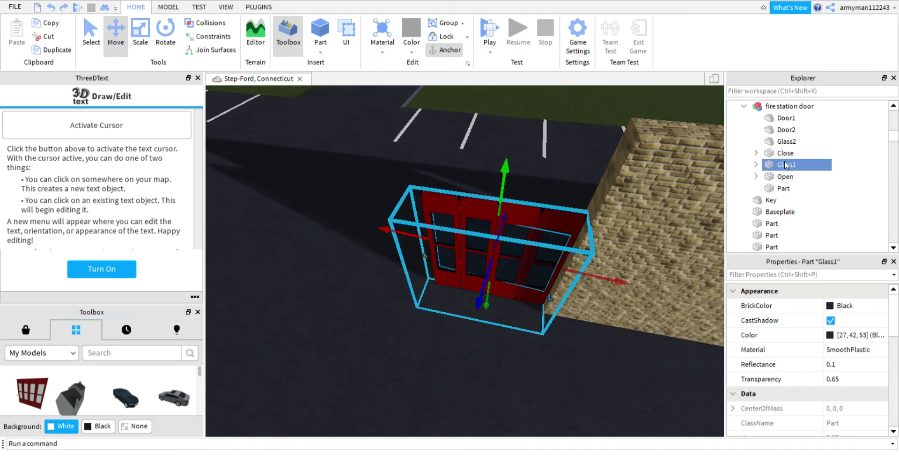
scroll(546, 209, up, 6)
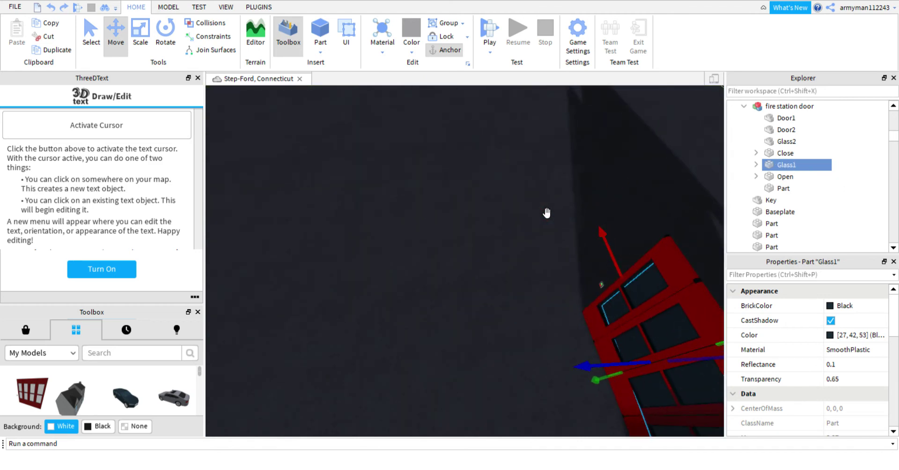
key(d)
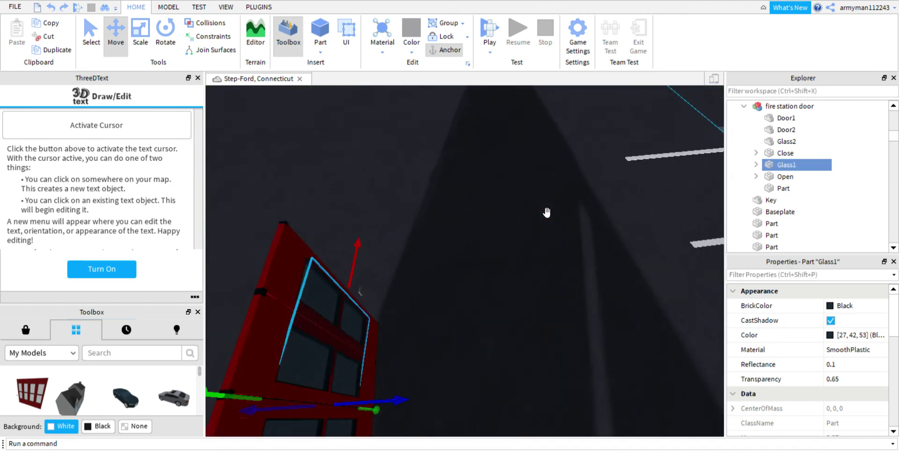
key(q)
right_drag(546, 212, 548, 213)
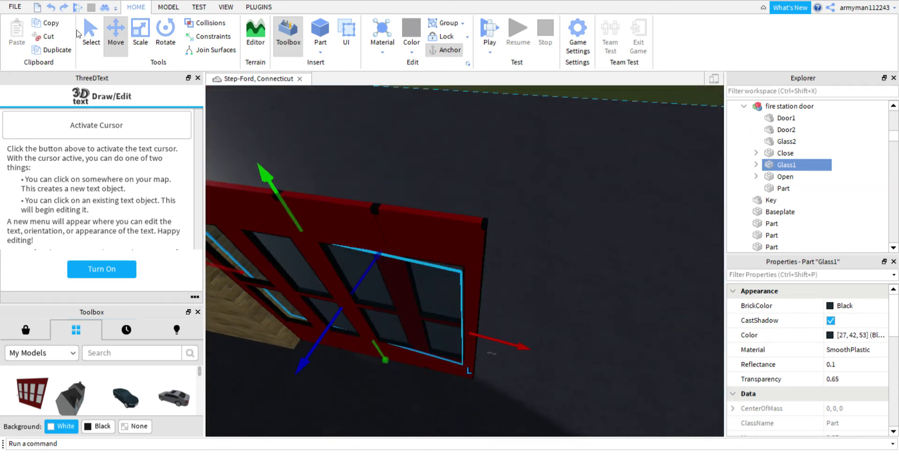
Step: Bring up the rotation handles on Glass1, then deselect it and examine how the doors meet the brick wall
click(166, 32)
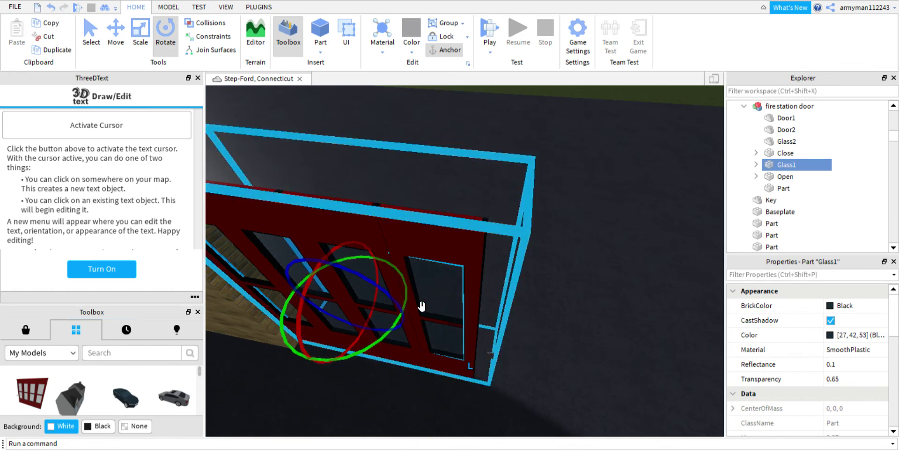
right_drag(422, 306, 421, 305)
drag(383, 392, 382, 396)
click(594, 107)
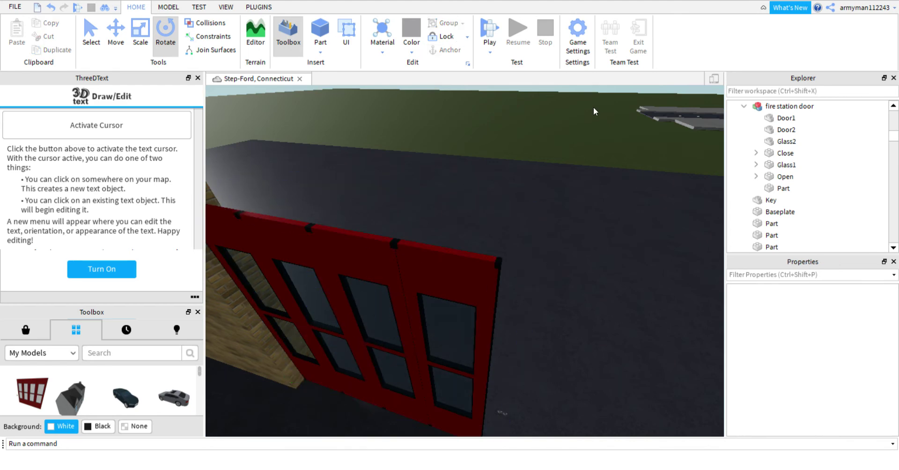
key(a)
key(w)
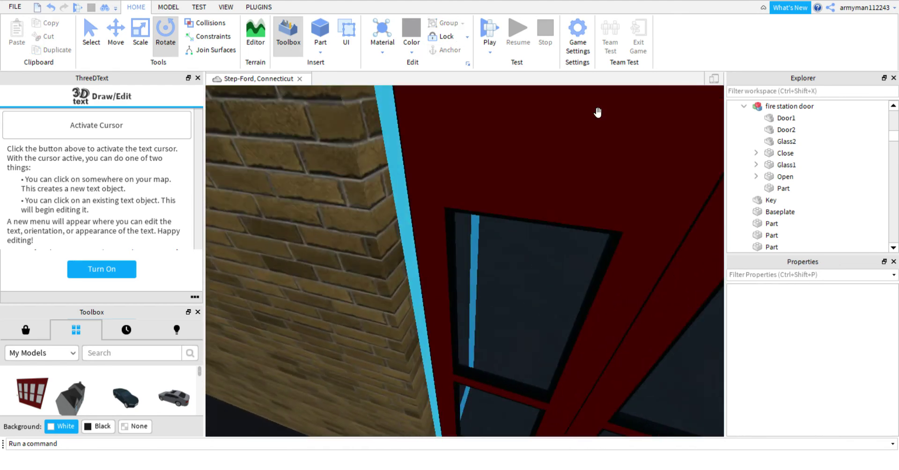
key(s)
key(d)
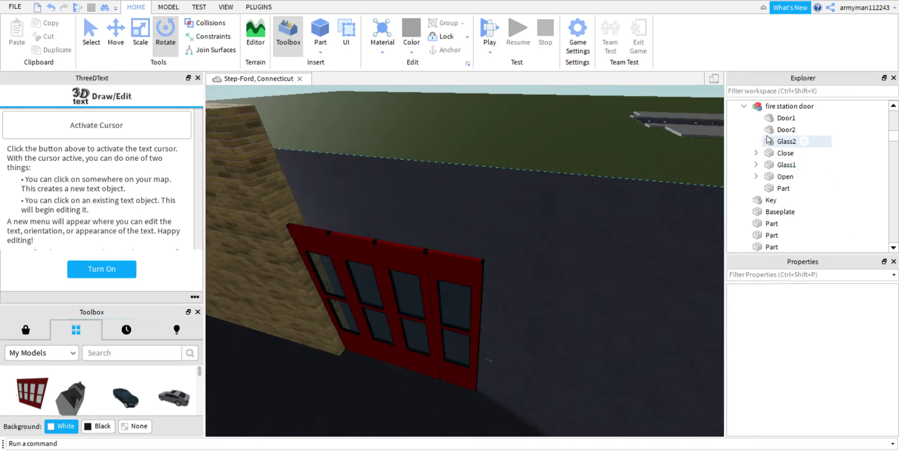
Step: Inspect the Part, Open, Glass1 and Glass2 components of the fire station door and clear the selection
click(743, 106)
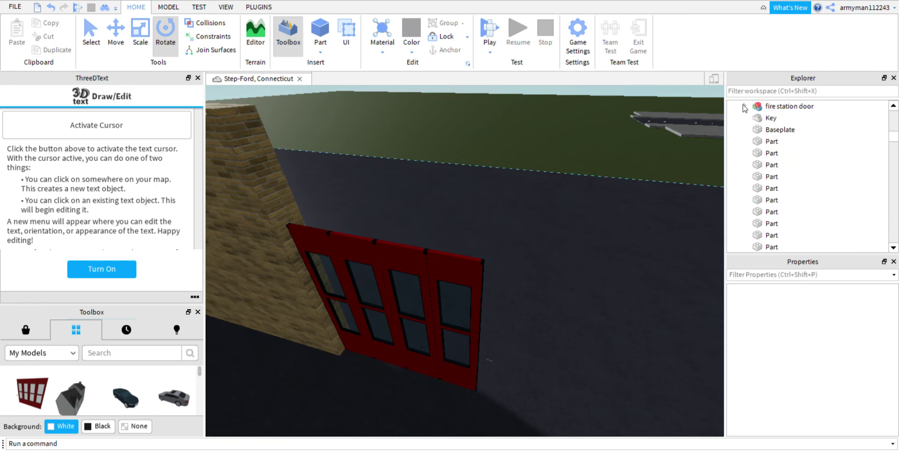
click(744, 106)
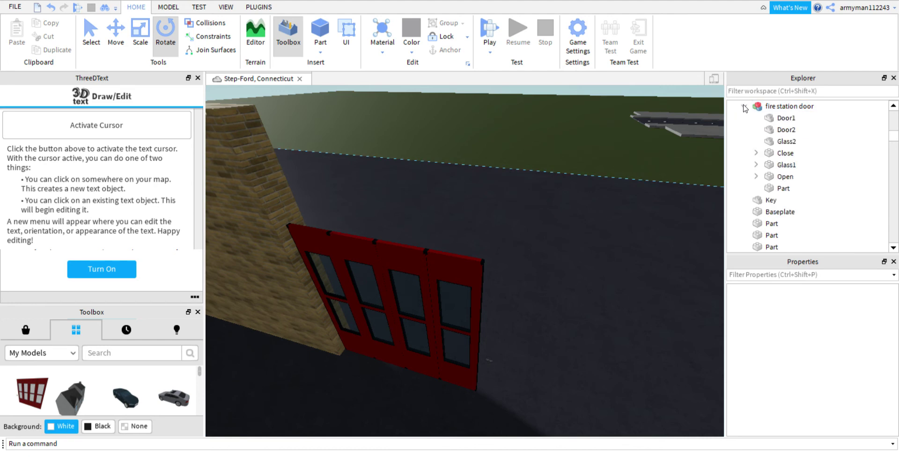
click(778, 189)
click(774, 179)
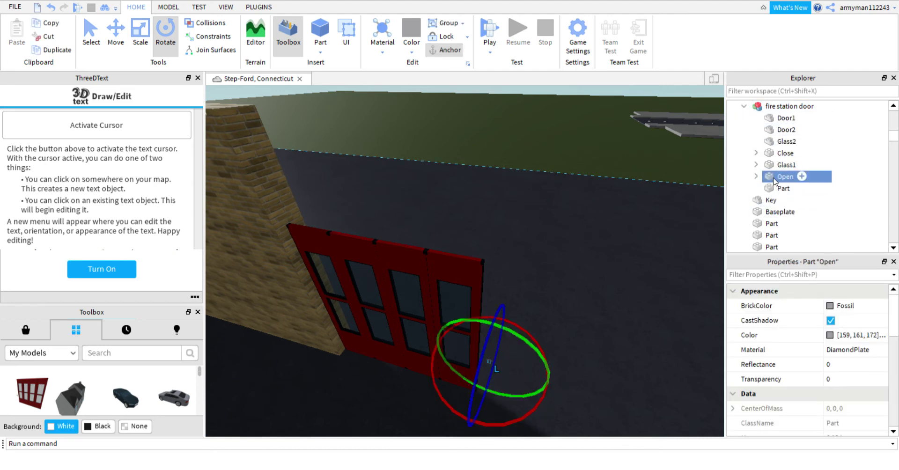
click(775, 167)
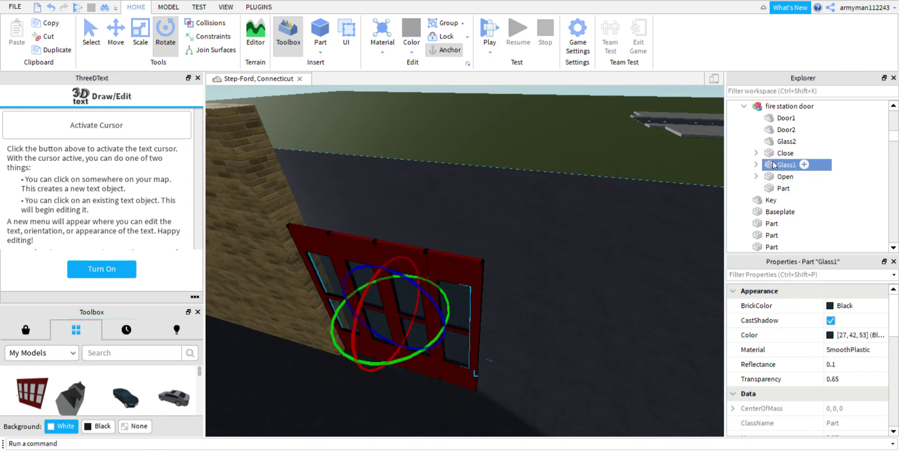
click(777, 142)
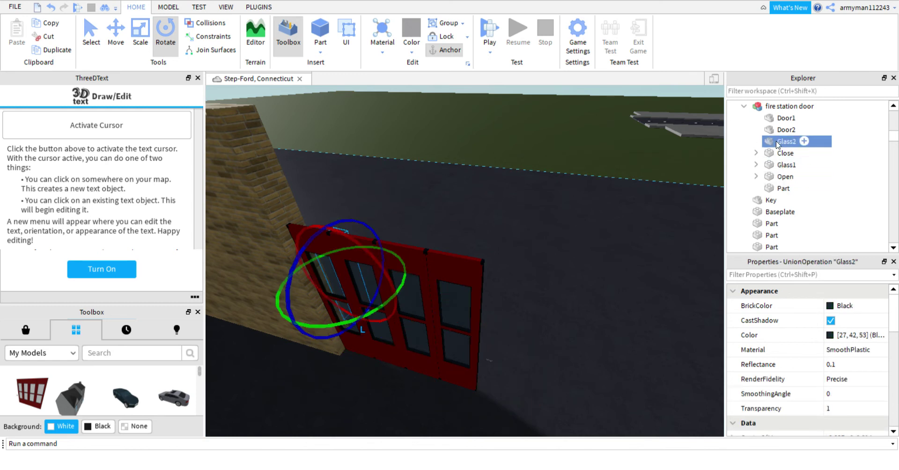
click(589, 146)
right_drag(589, 147, 589, 142)
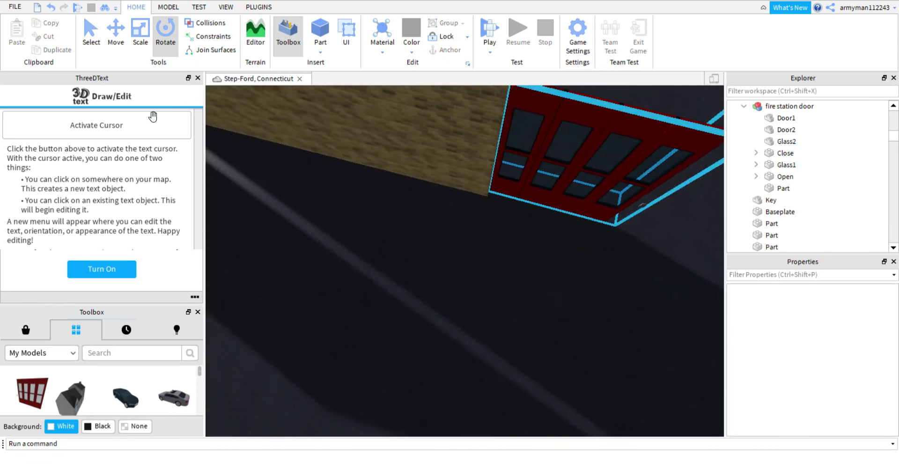
Step: Place a 3D text object on the asphalt in front of the fire station doors reading "Ignore it being red."
click(138, 127)
click(534, 315)
right_drag(326, 331, 335, 330)
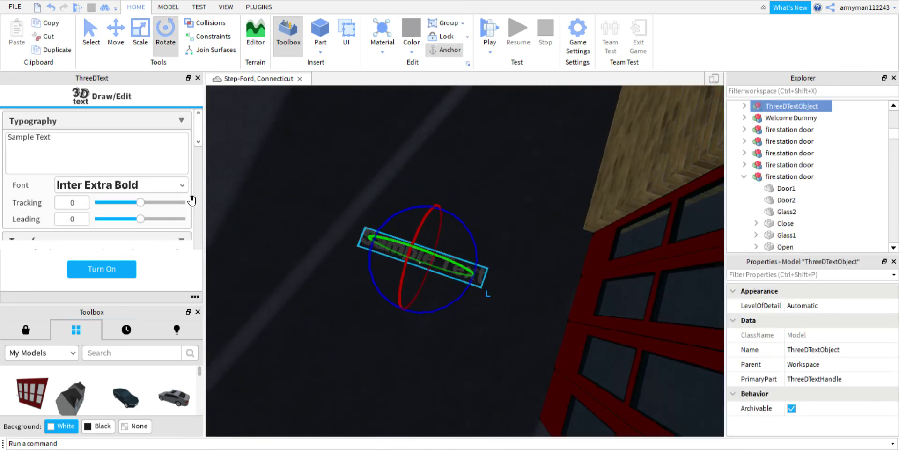
drag(108, 159, 16, 177)
key(BackSpace)
text(Ig)
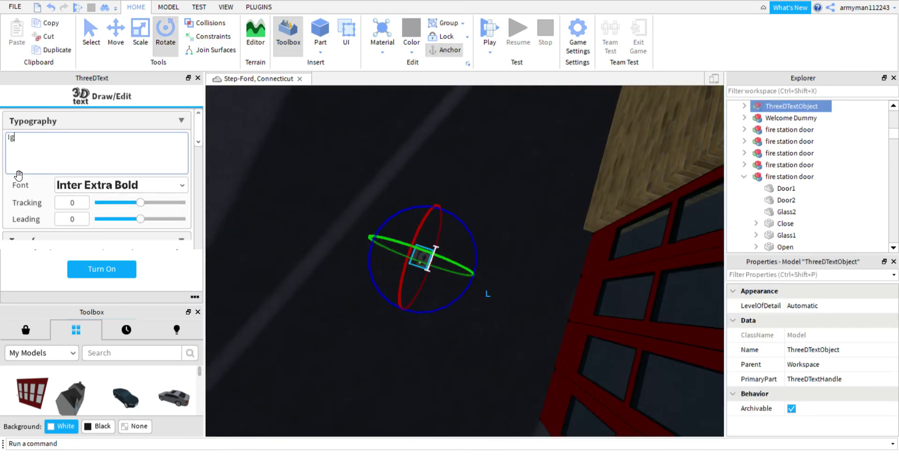
text(nore it being r)
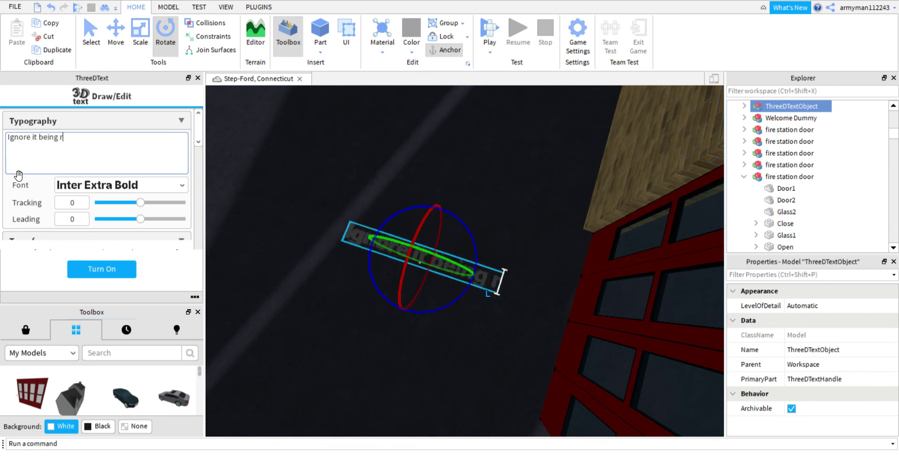
text(ed.)
Step: Colour the new 3D text green, keeping the MeshPart mode and SmoothPlastic material, and finish editing it
scroll(119, 204, down, 3)
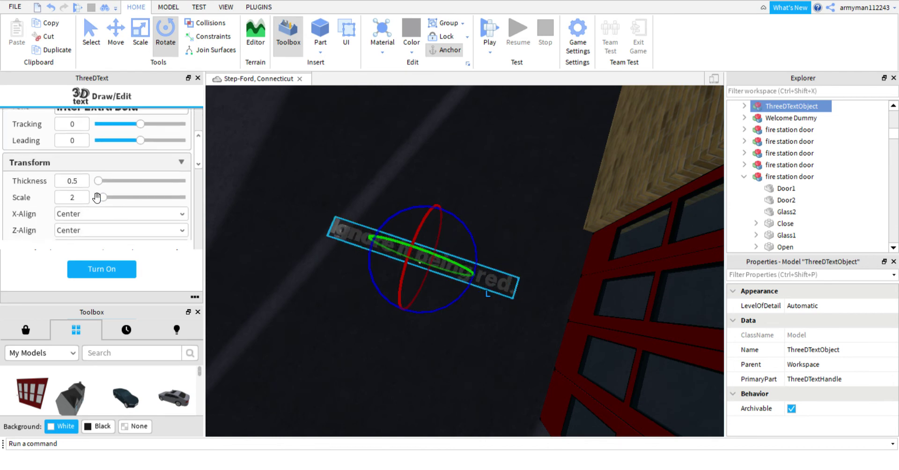
scroll(119, 204, down, 3)
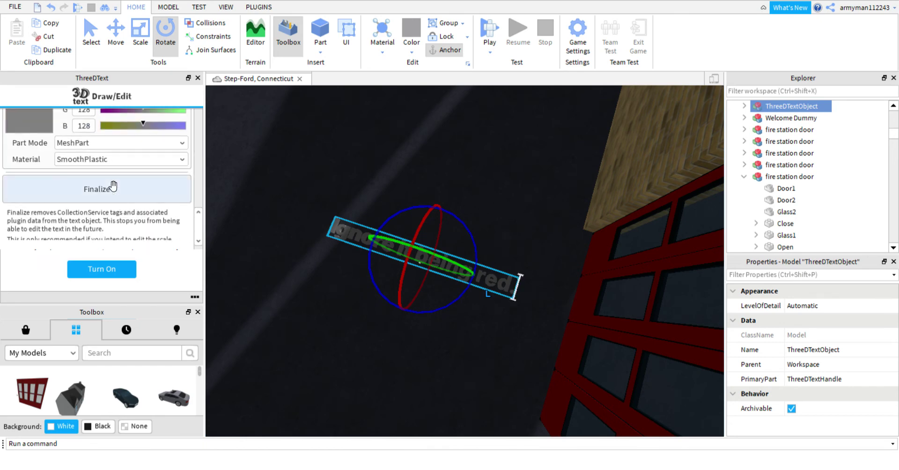
scroll(110, 197, up, 3)
scroll(109, 199, down, 3)
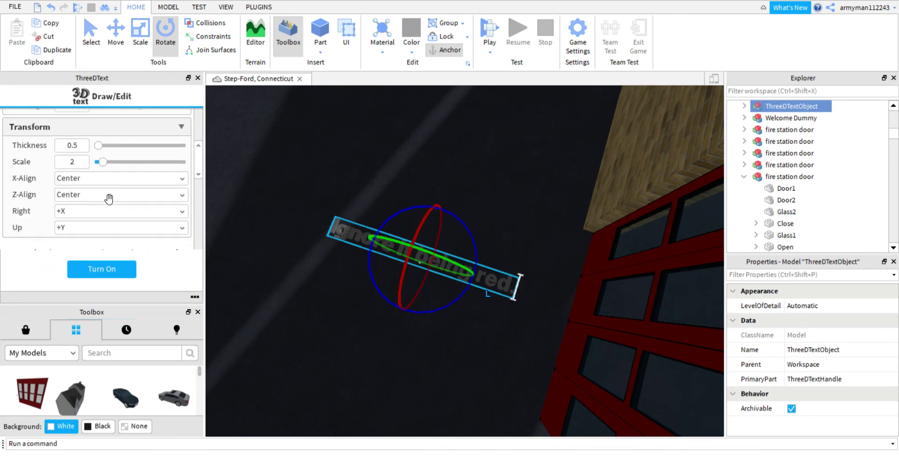
click(60, 129)
right_drag(451, 268, 452, 267)
click(441, 106)
key(a)
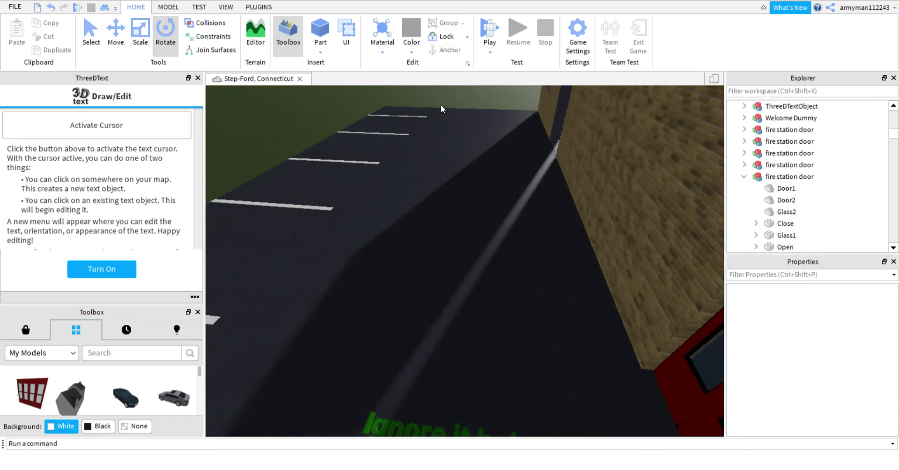
Step: Delete the green 3D text "Ignore it being red." from the asphalt in front of the fire station doors
key(q)
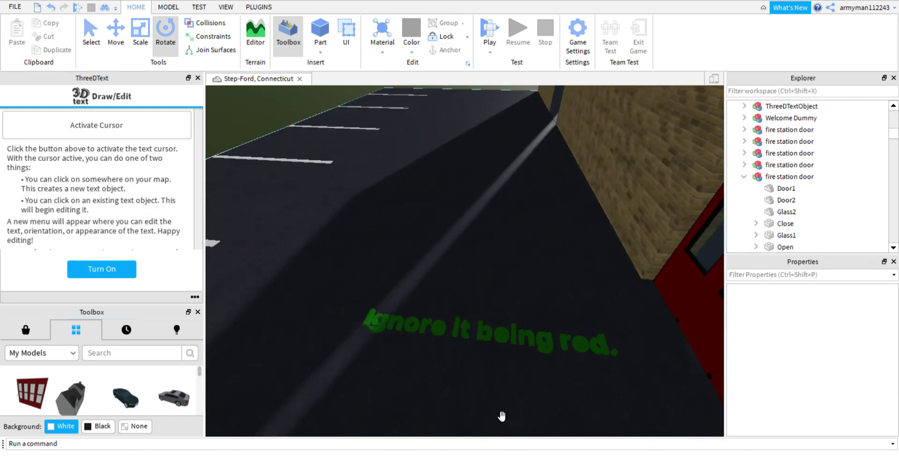
right_drag(496, 368, 496, 367)
click(494, 450)
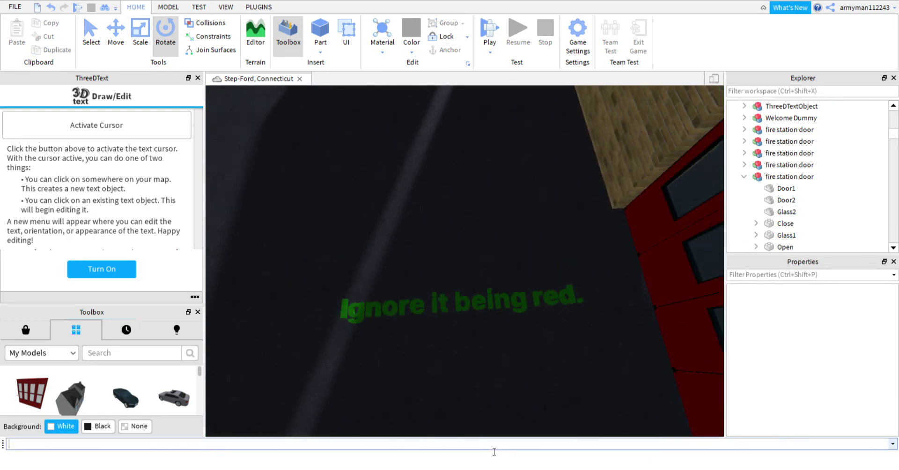
right_drag(534, 335, 534, 330)
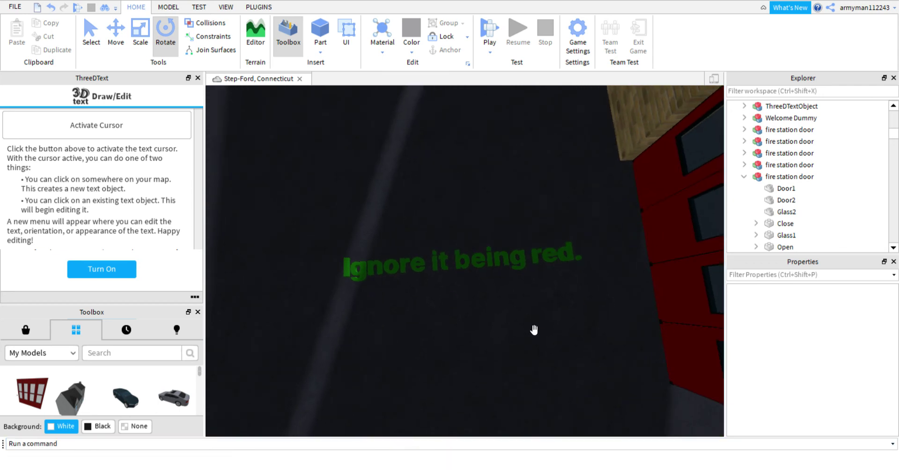
click(532, 259)
key(Delete)
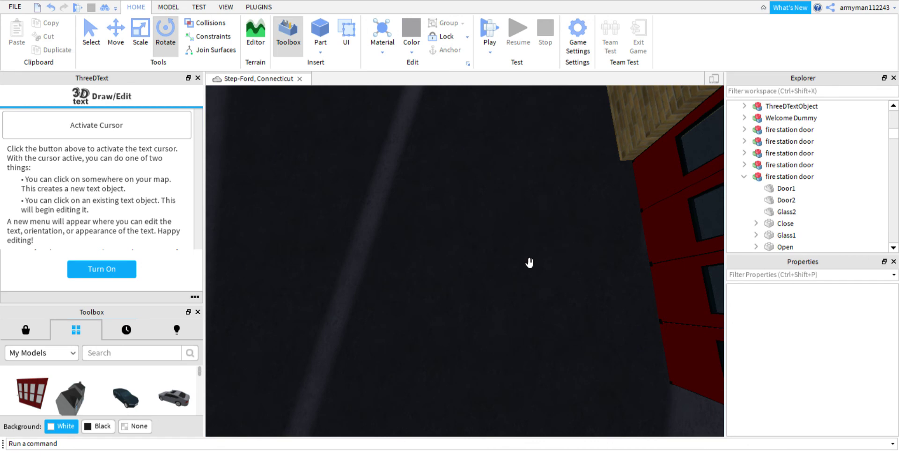
Step: Inspect the PrimaryPart property of the fire station door model beside the brick wall, then clear the selection
right_drag(530, 262, 530, 263)
scroll(529, 262, down, 3)
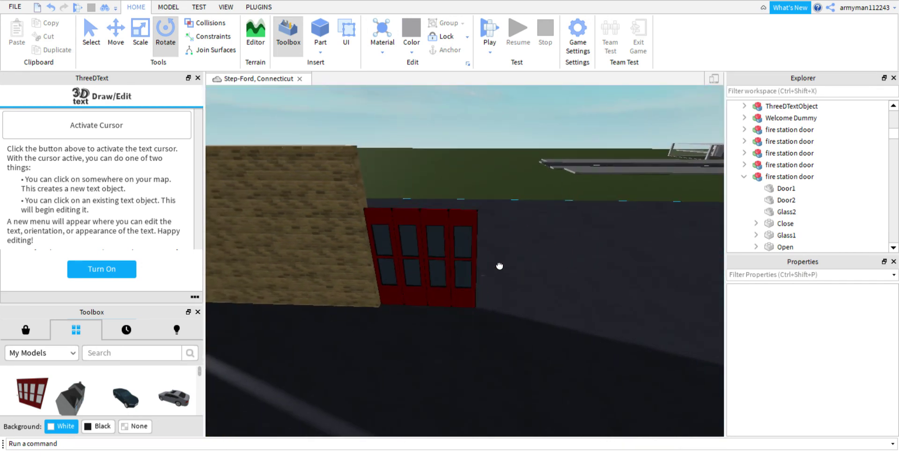
click(468, 260)
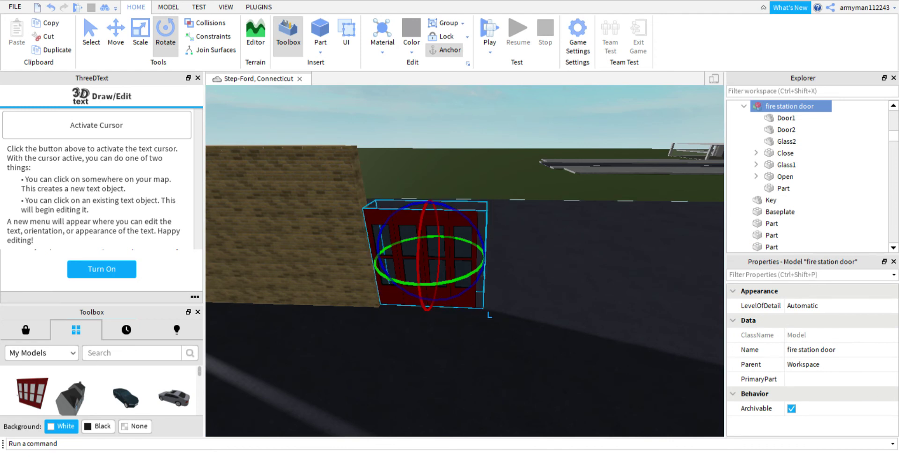
click(815, 379)
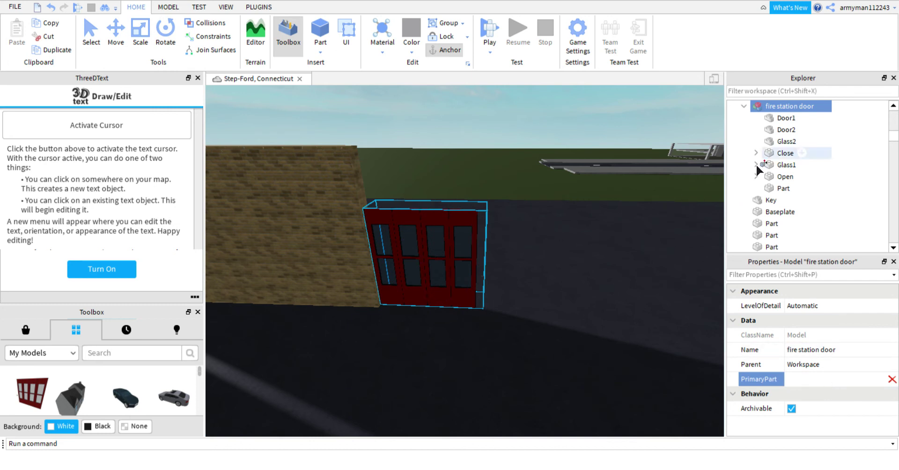
click(693, 154)
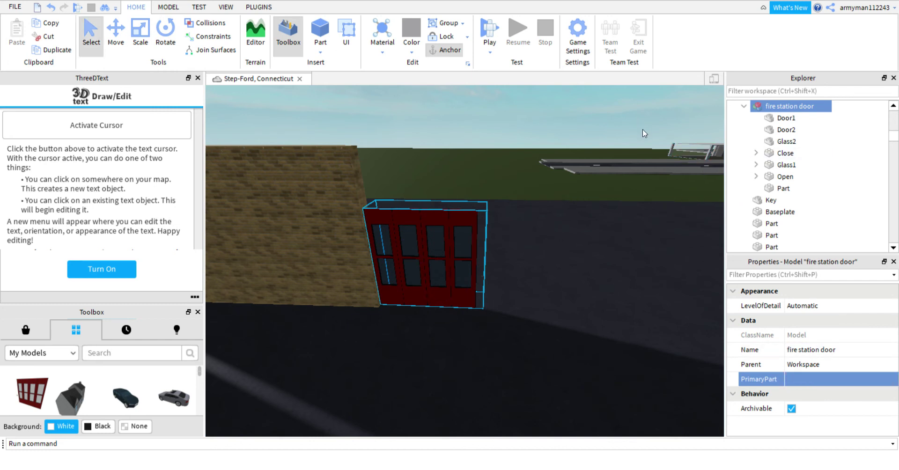
click(644, 133)
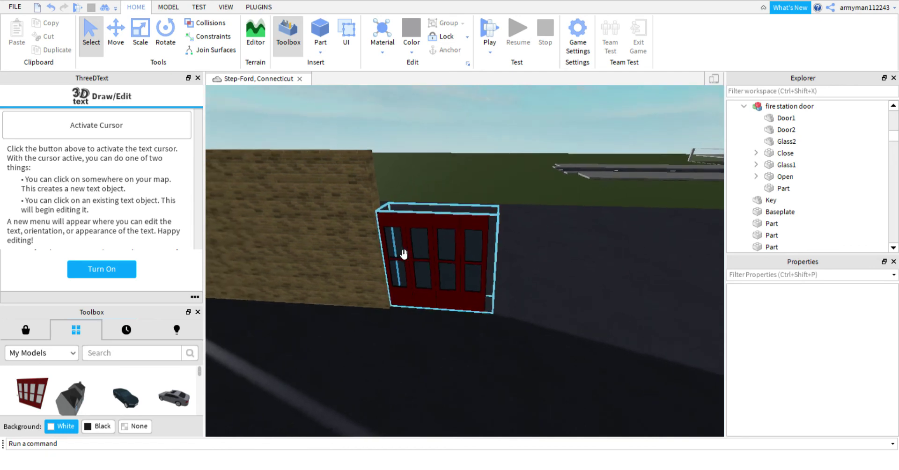
Step: Duplicate the long brick wall beside the fire station doors and reduce the copy's height to a low strip along its base
right_drag(402, 251, 404, 255)
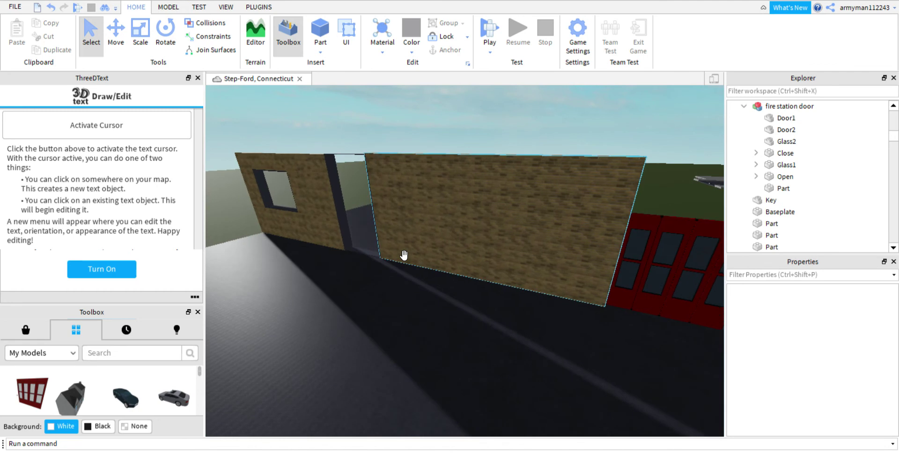
click(449, 229)
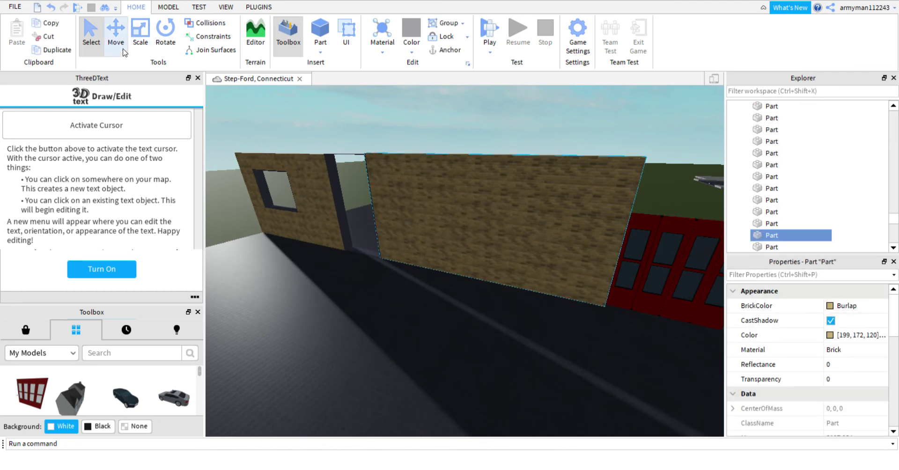
click(139, 47)
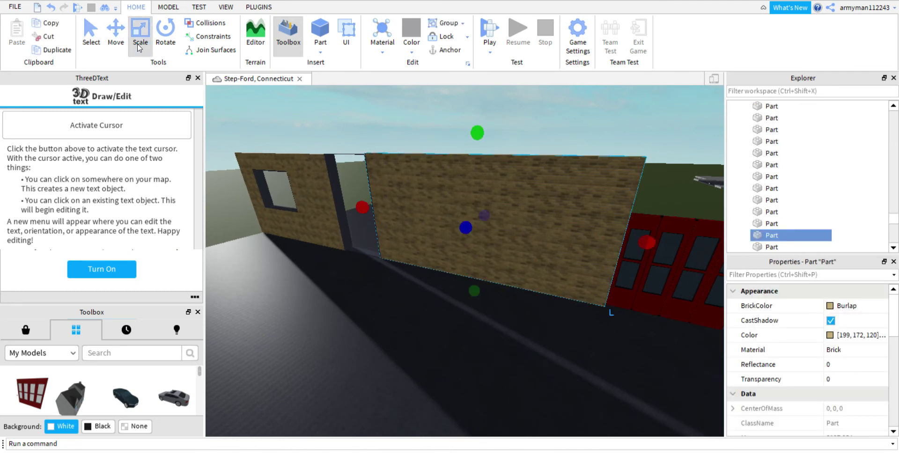
click(138, 45)
click(135, 49)
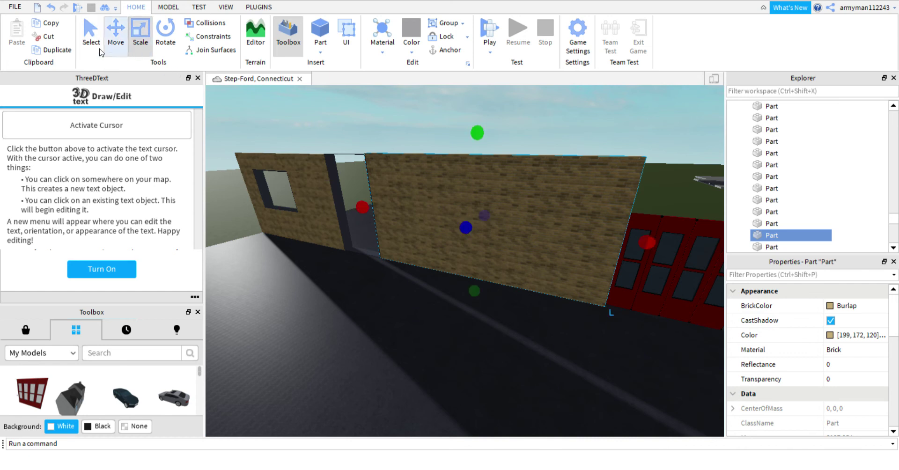
drag(477, 133, 474, 281)
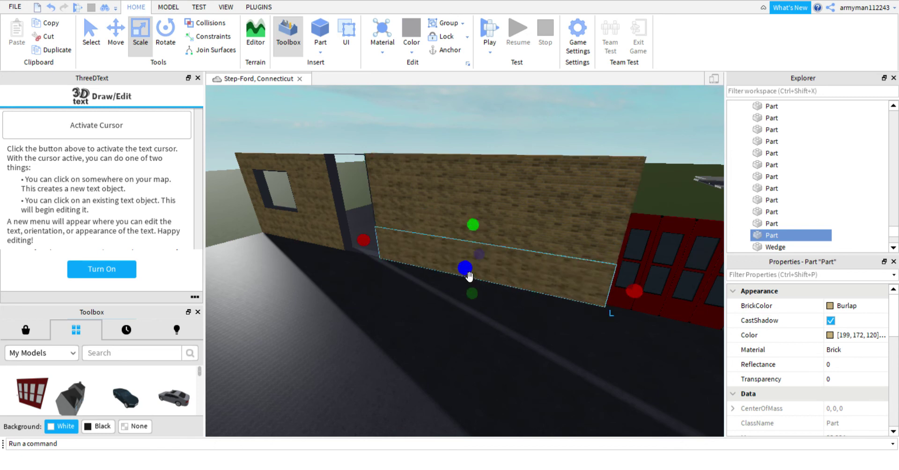
Step: Give the low base strip the BrickColor Fossil and the material Concrete
click(839, 305)
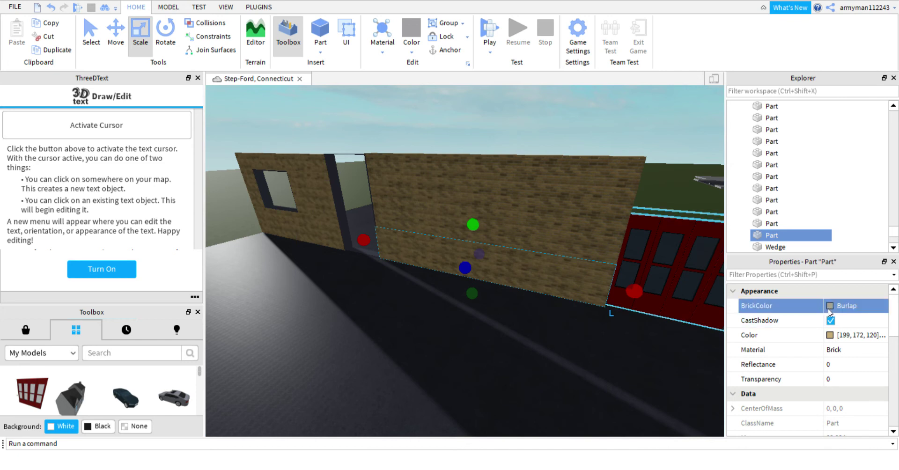
click(817, 275)
click(819, 275)
click(837, 350)
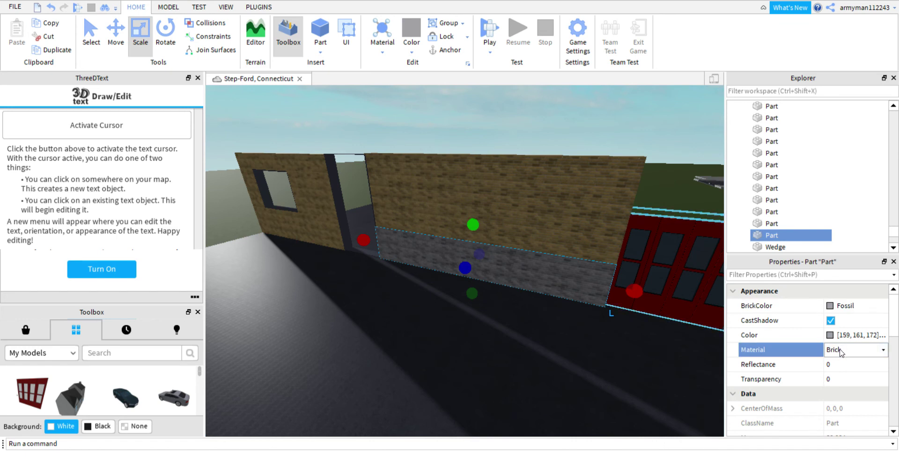
click(840, 381)
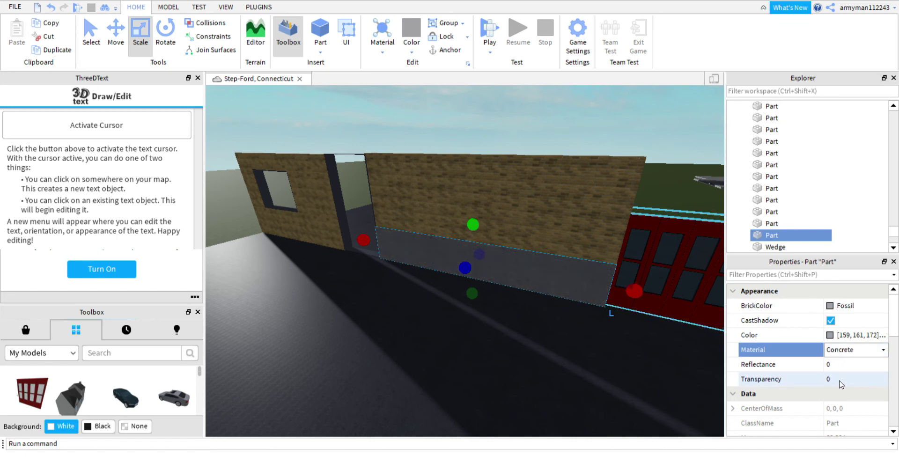
click(116, 33)
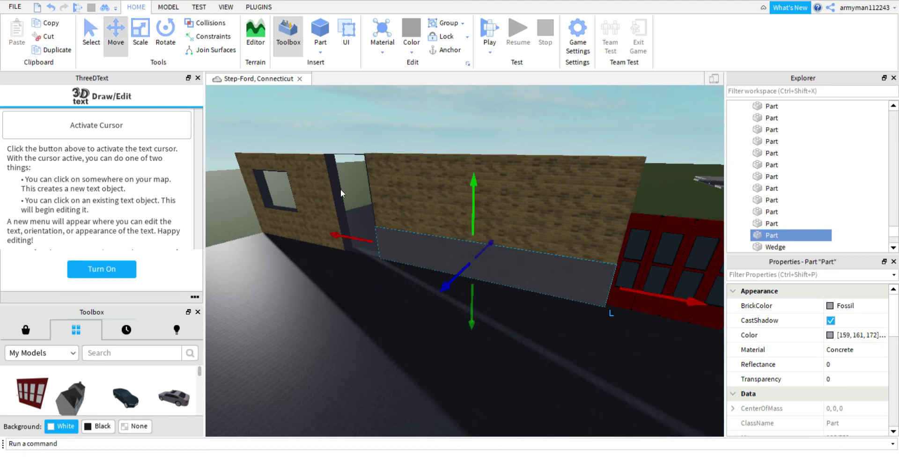
click(646, 305)
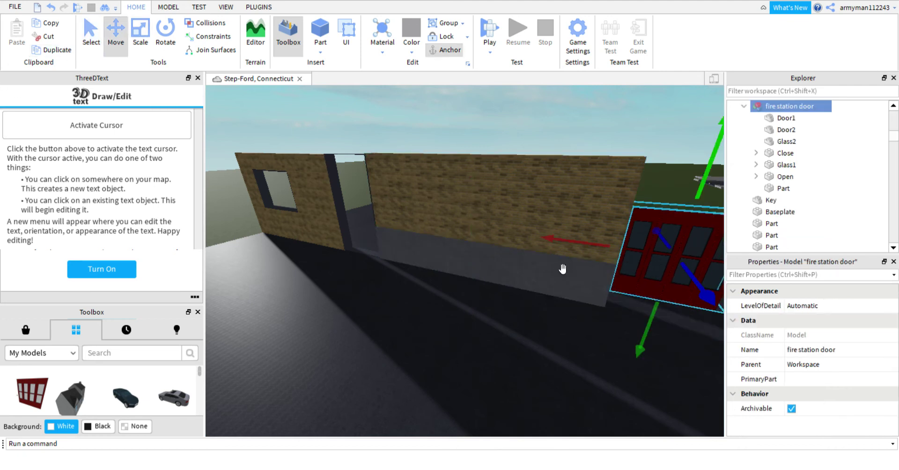
click(54, 8)
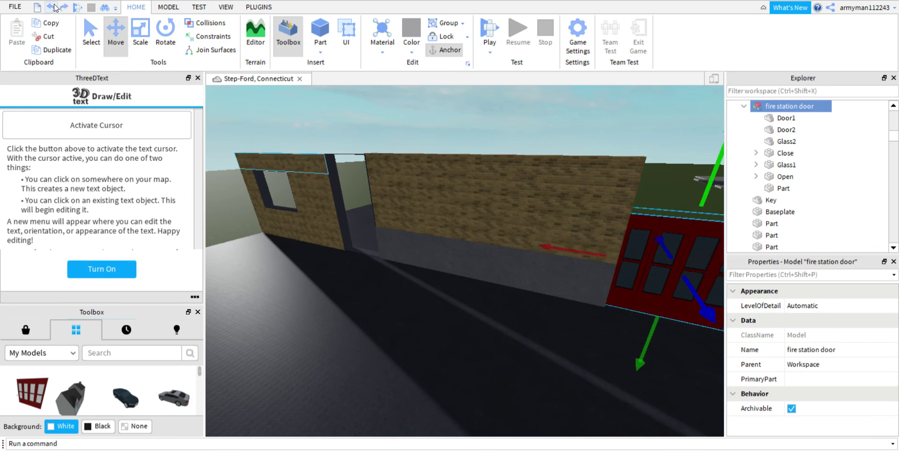
Step: Try to slide the concrete base strip along the wall toward the window, then undo the move
click(568, 295)
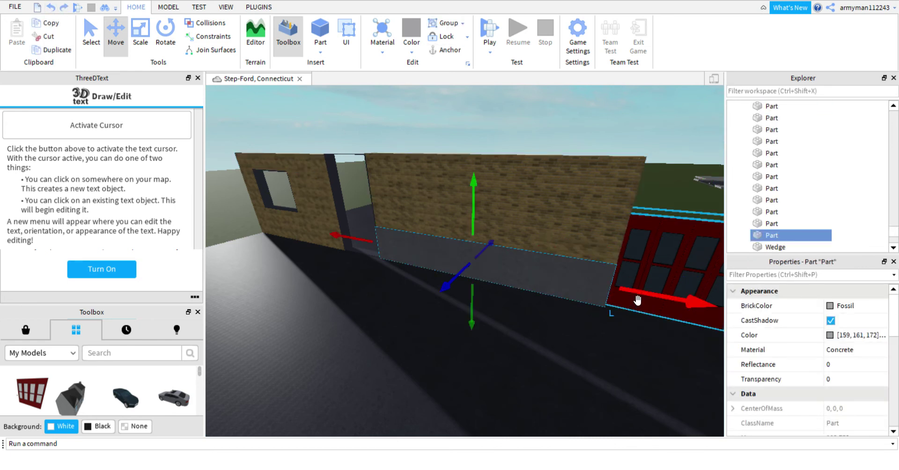
drag(637, 300, 491, 283)
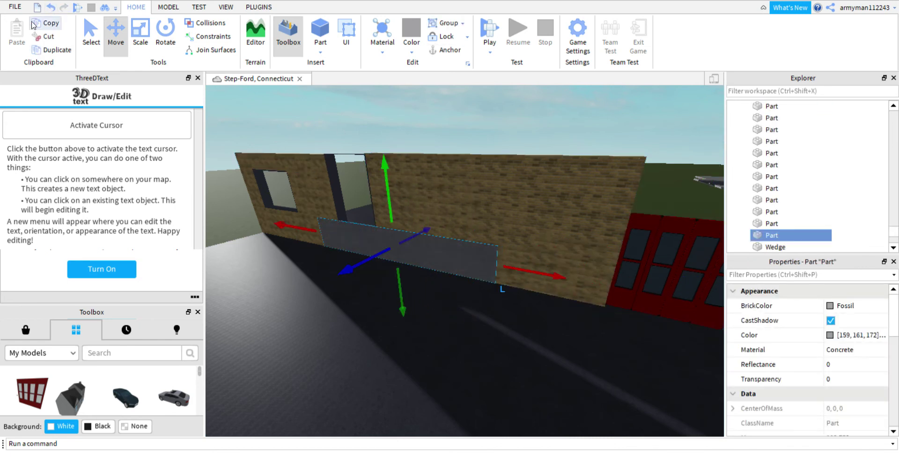
click(52, 7)
click(51, 8)
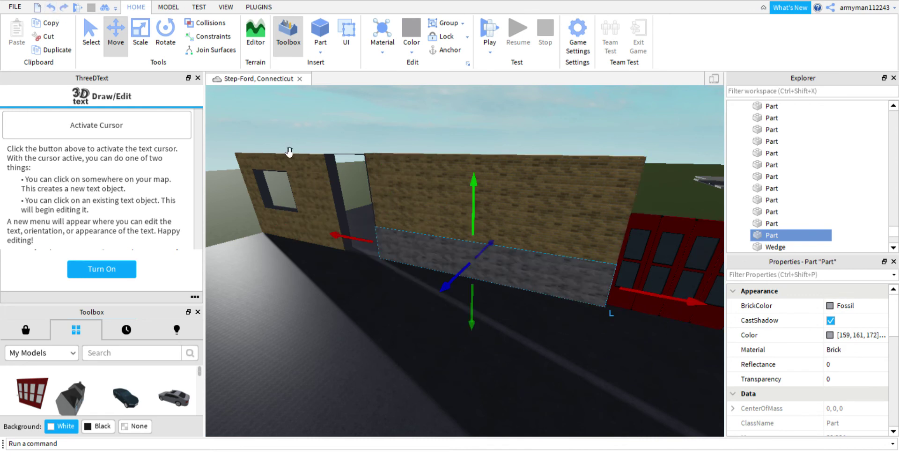
click(64, 8)
click(64, 8)
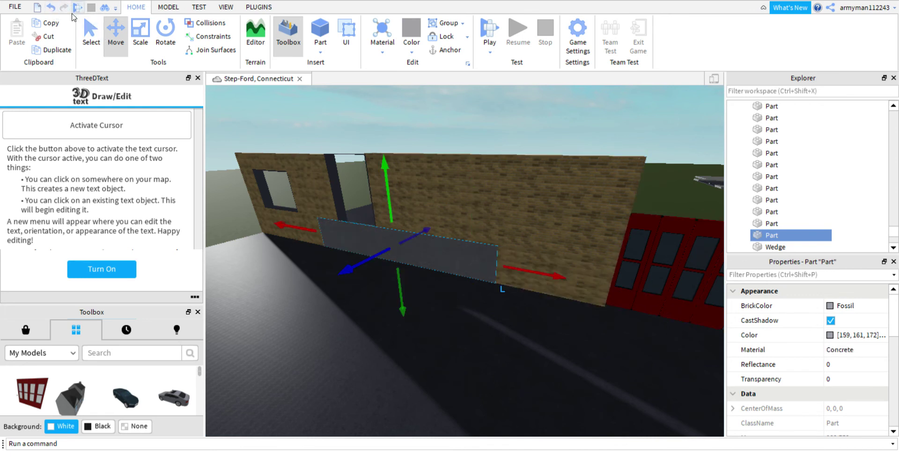
click(52, 7)
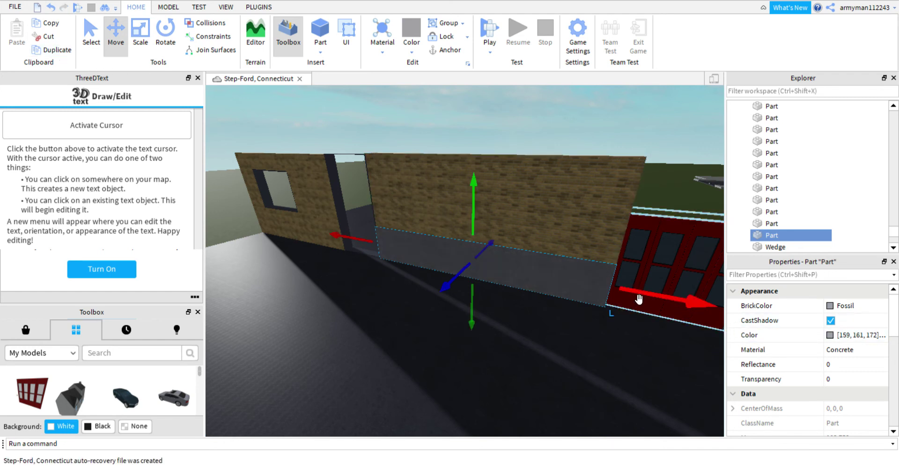
drag(637, 300, 439, 288)
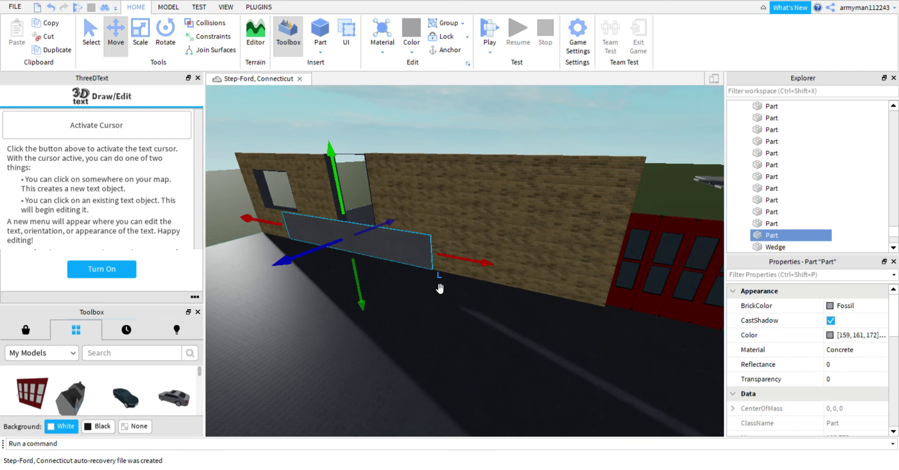
click(50, 13)
Step: Duplicate the concrete base strip and slide the copy past the door opening to the base of the window wall
click(60, 52)
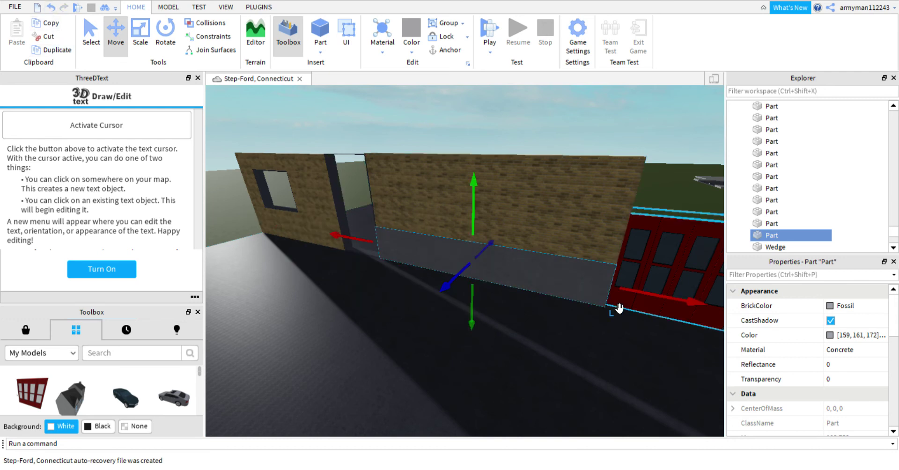
drag(662, 296, 368, 260)
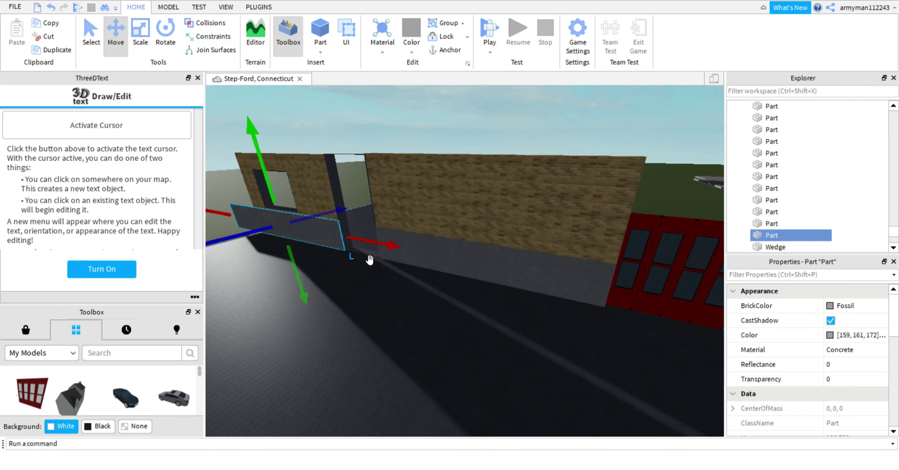
Step: Shorten the copied concrete strip so it ends flush with the outer end of the window wall, and deselect it
key(a)
key(w)
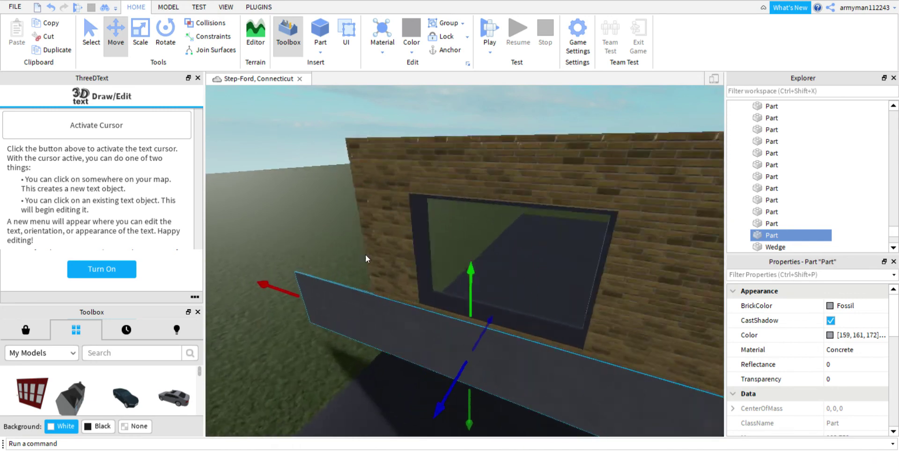
key(a)
key(w)
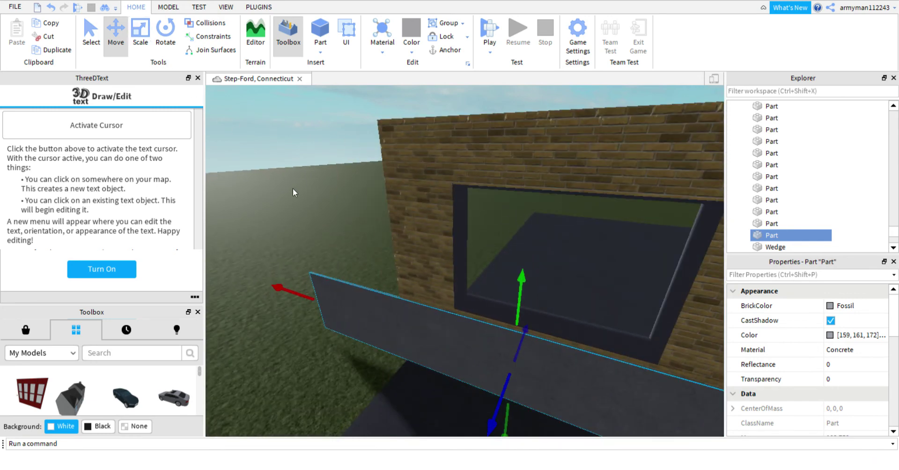
click(140, 43)
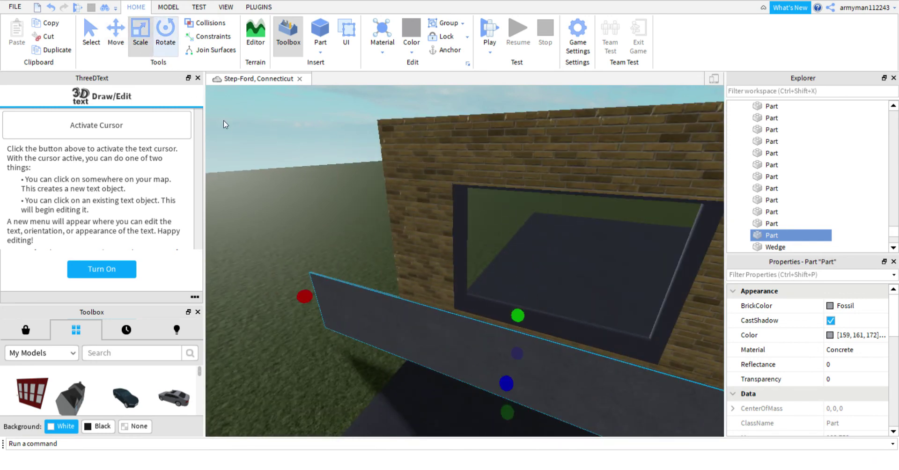
drag(307, 301, 401, 338)
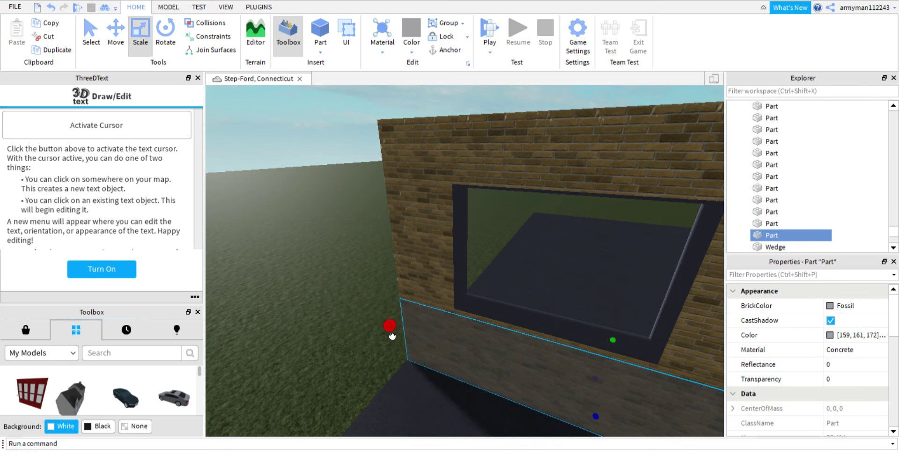
click(342, 320)
scroll(342, 319, down, 3)
right_drag(342, 318, 345, 323)
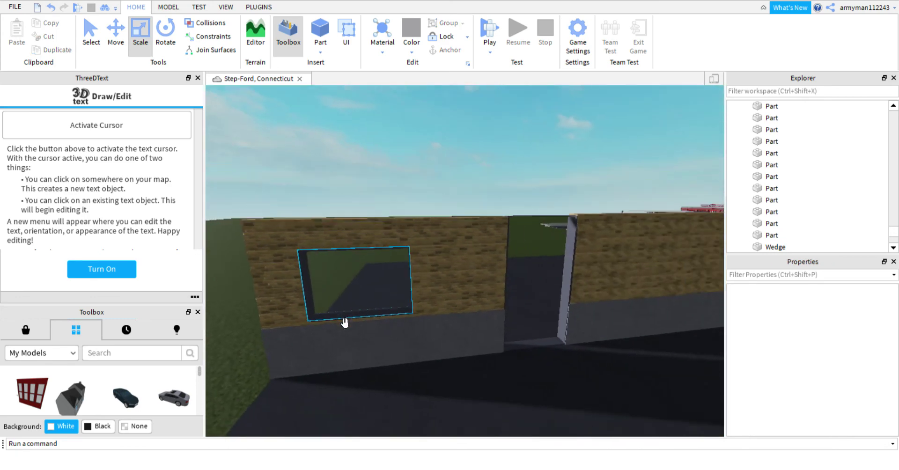
key(d)
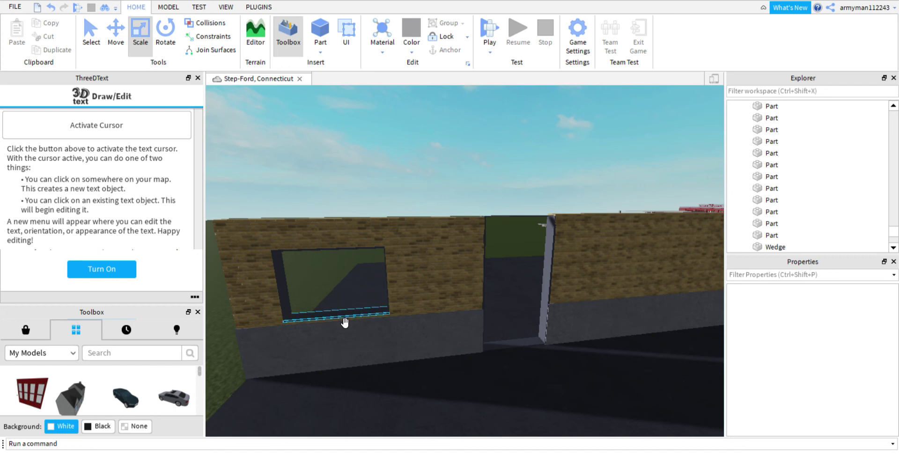
right_drag(534, 215, 508, 216)
key(e)
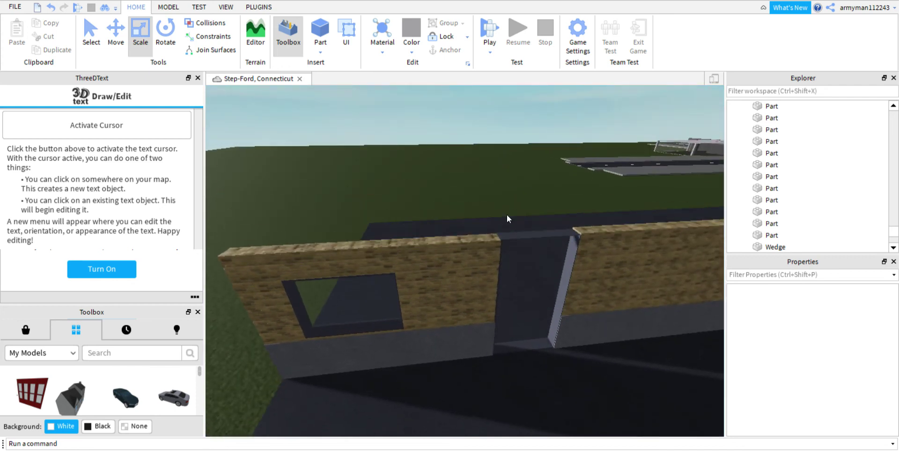
Step: Set the BrickColor of the brick strip above the window to Cork
click(454, 245)
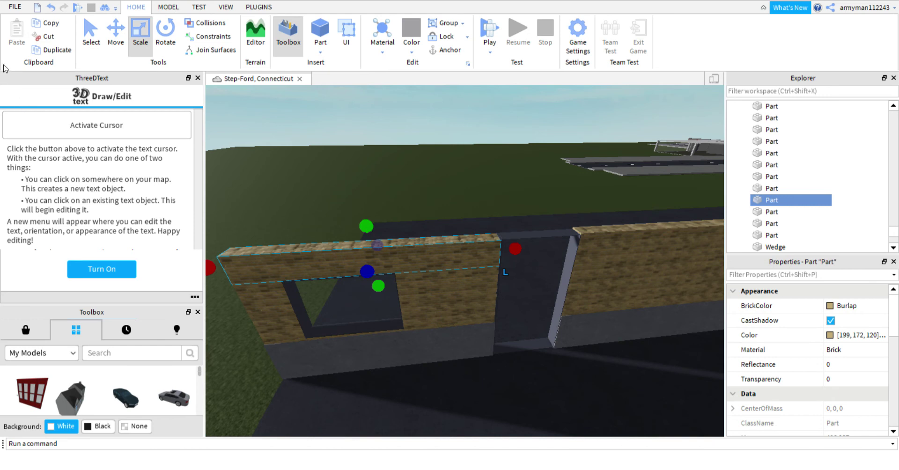
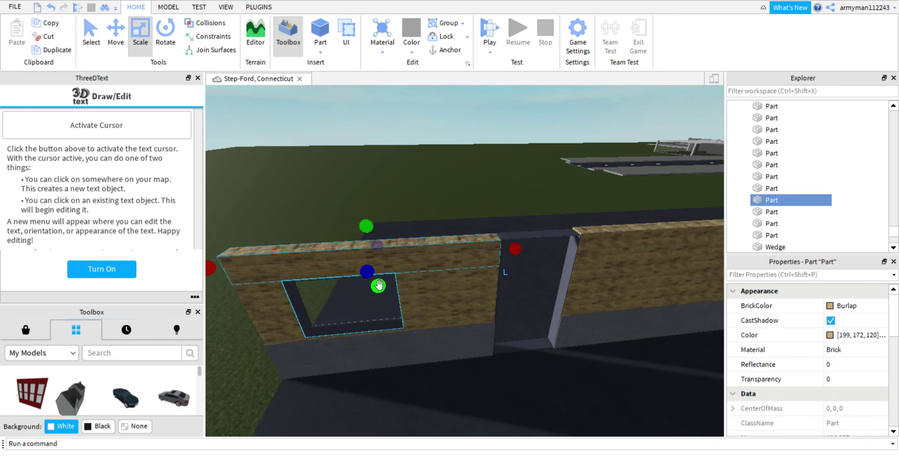
drag(382, 294, 374, 261)
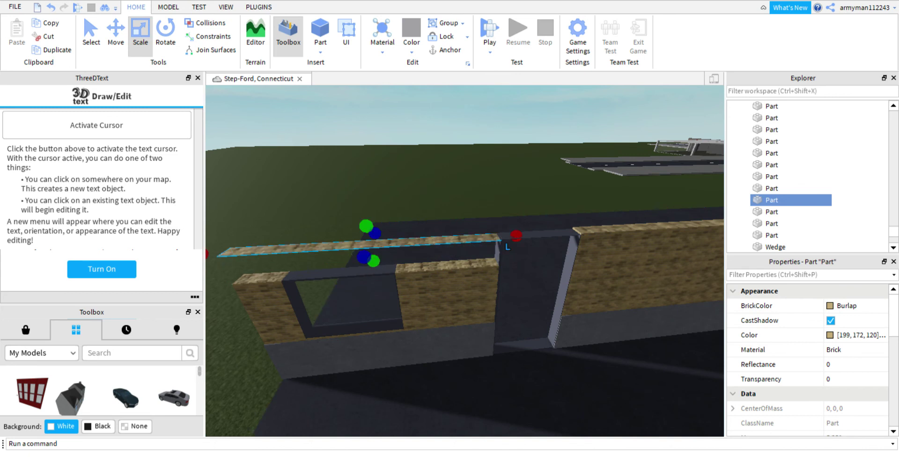
click(50, 6)
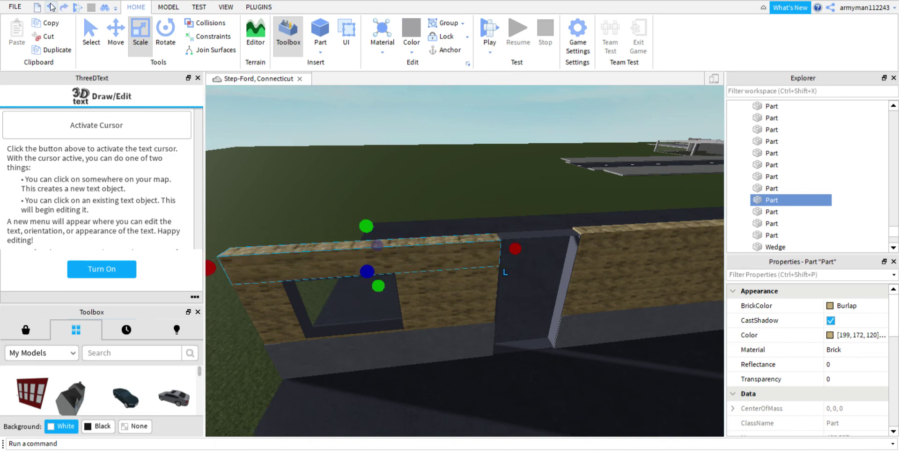
click(832, 307)
key(Down)
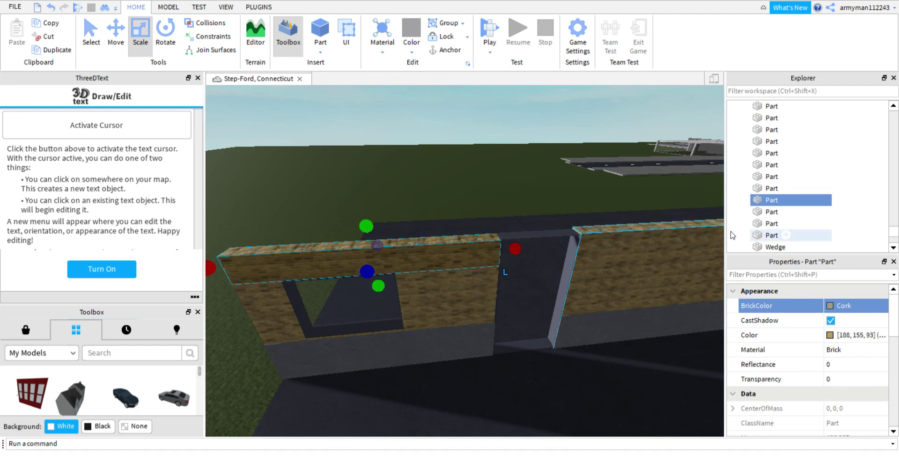
Step: Set the BrickColor of the two brick sections on either side of the window to Cork
click(473, 279)
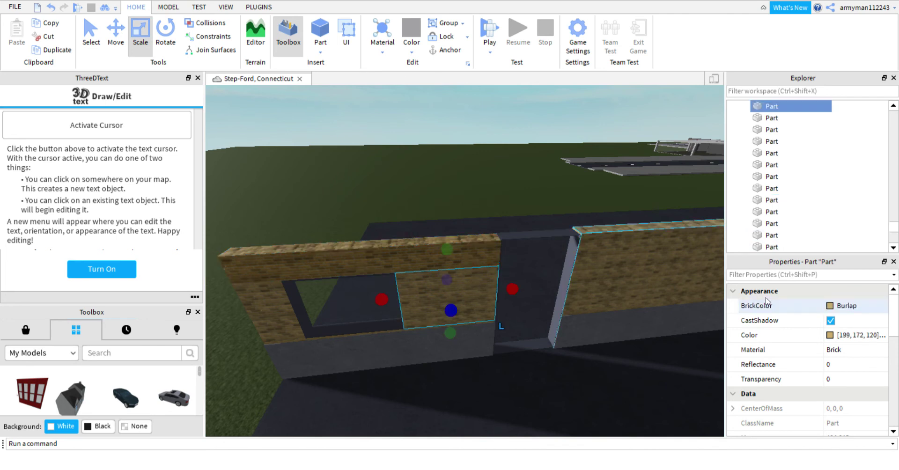
click(830, 310)
click(759, 230)
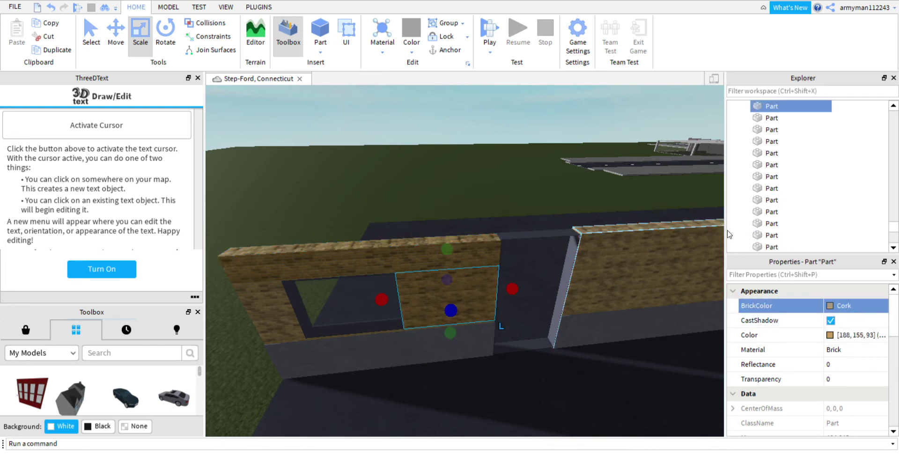
click(317, 328)
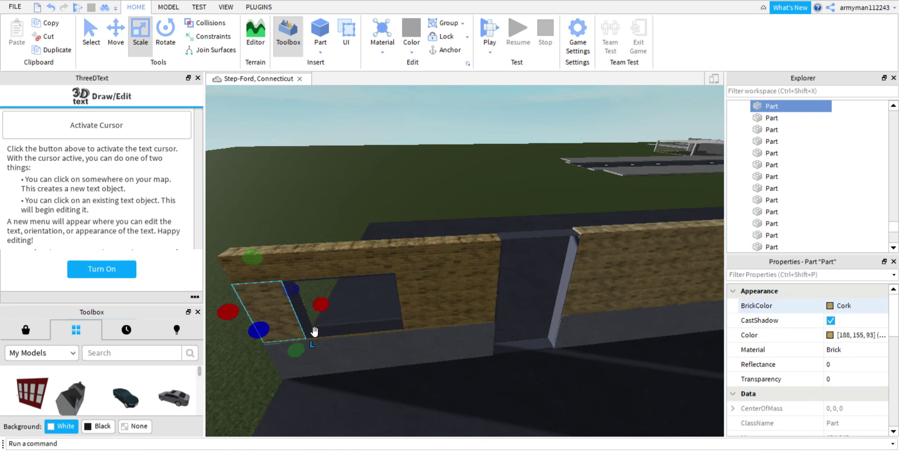
click(830, 310)
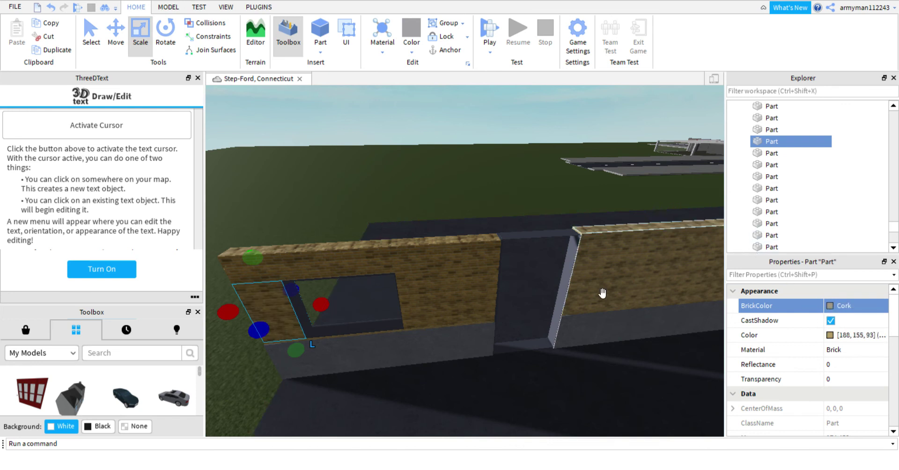
Step: Set the thin brick strip under the window and the long wall beyond the door opening to the BrickColor Cork
click(464, 338)
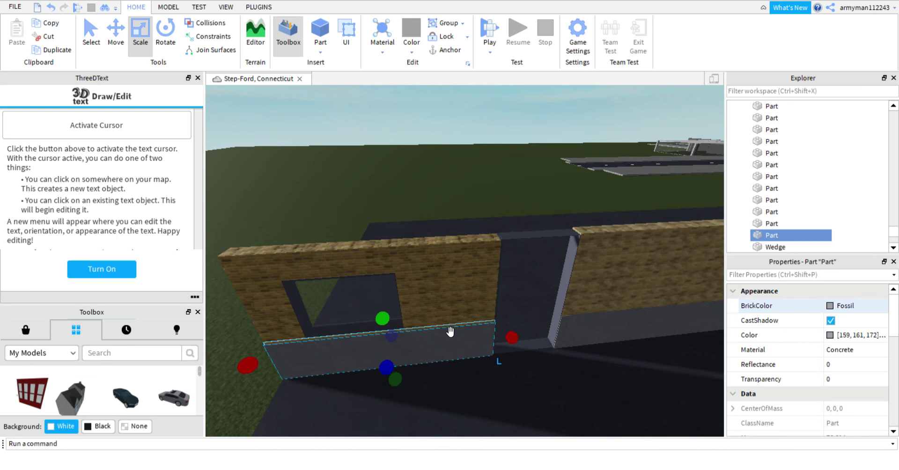
click(450, 331)
click(829, 309)
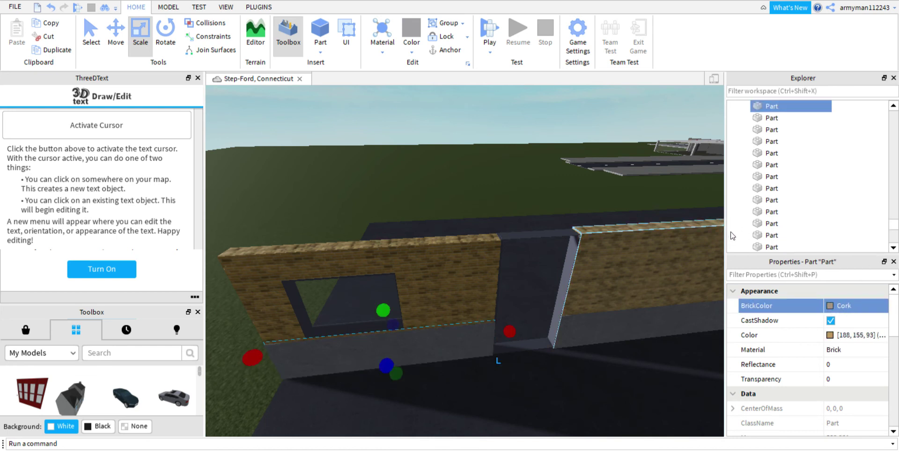
click(627, 305)
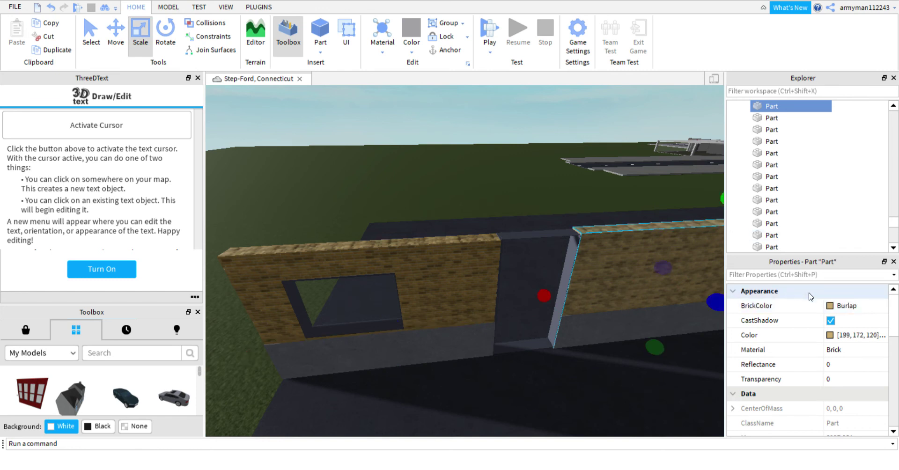
click(830, 310)
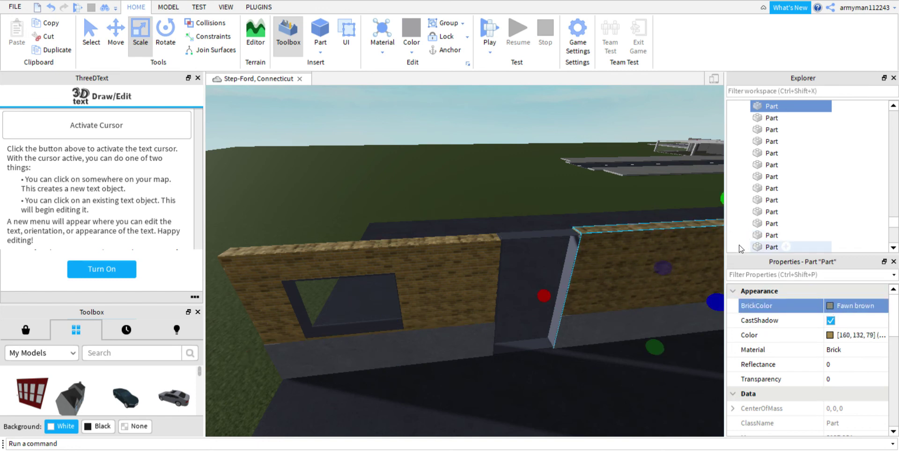
click(831, 308)
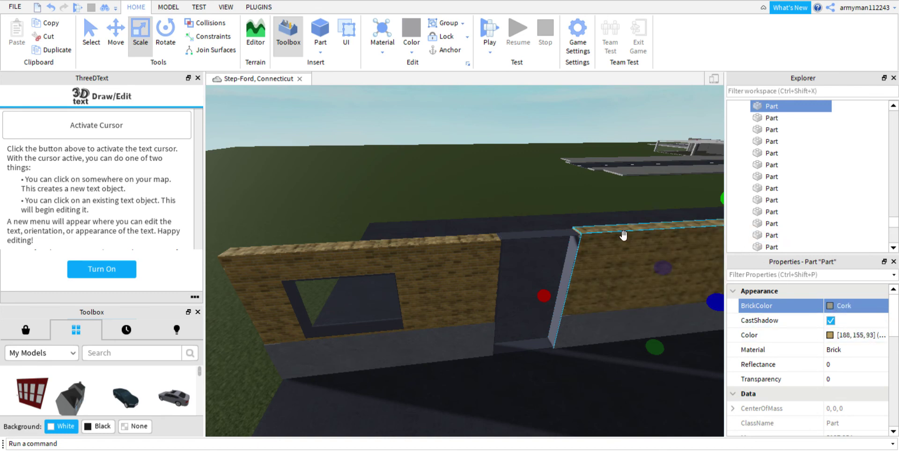
Step: Duplicate the long Cork wall and resize the copy into a brick header spanning the space above the red doors
right_drag(621, 235, 618, 234)
key(w)
key(w)
key(d)
key(s)
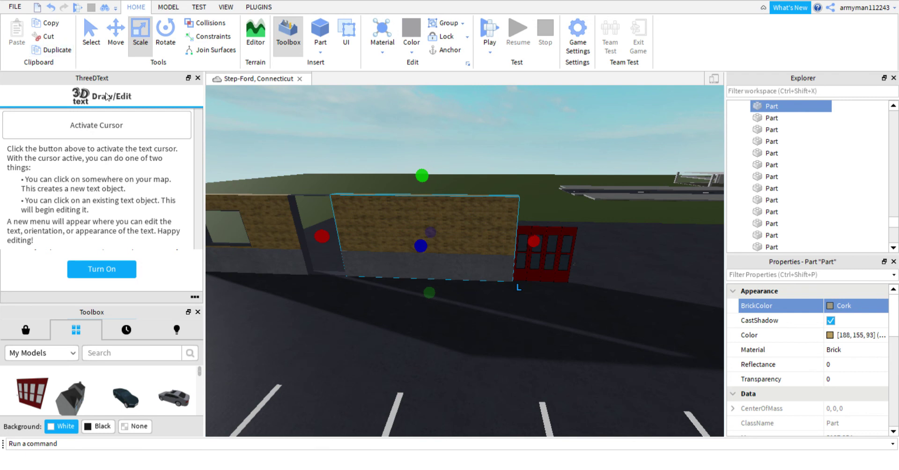
click(54, 50)
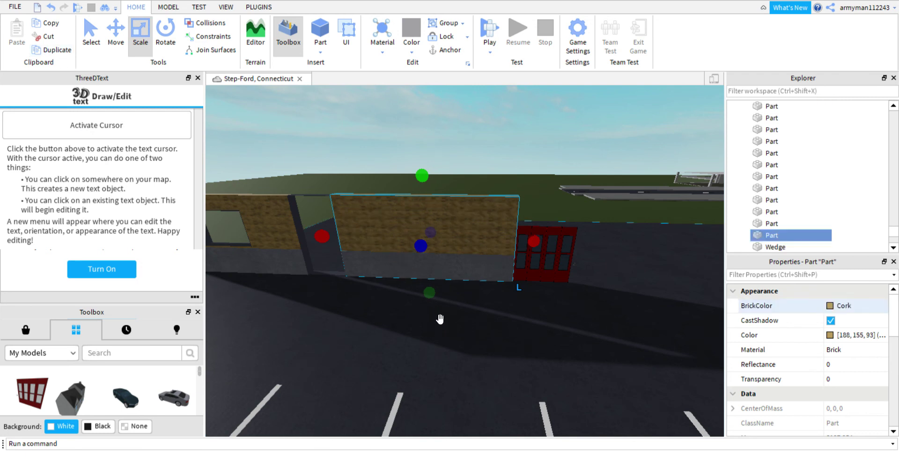
drag(433, 277, 433, 258)
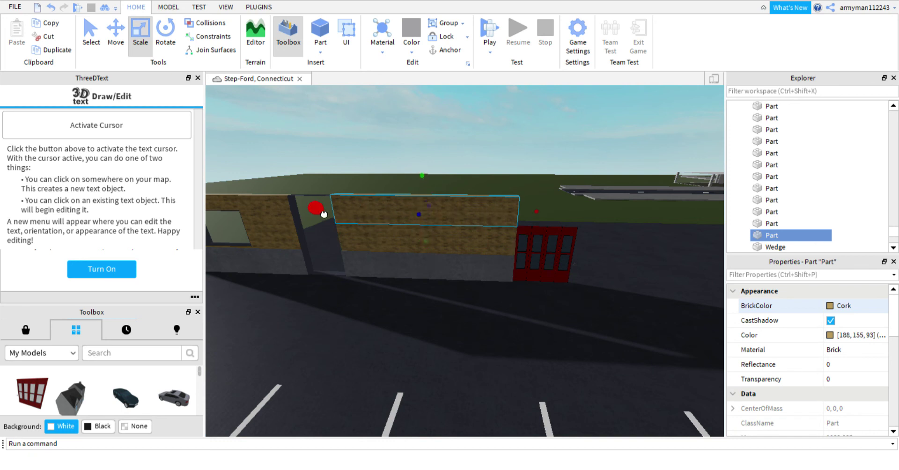
drag(324, 213, 550, 214)
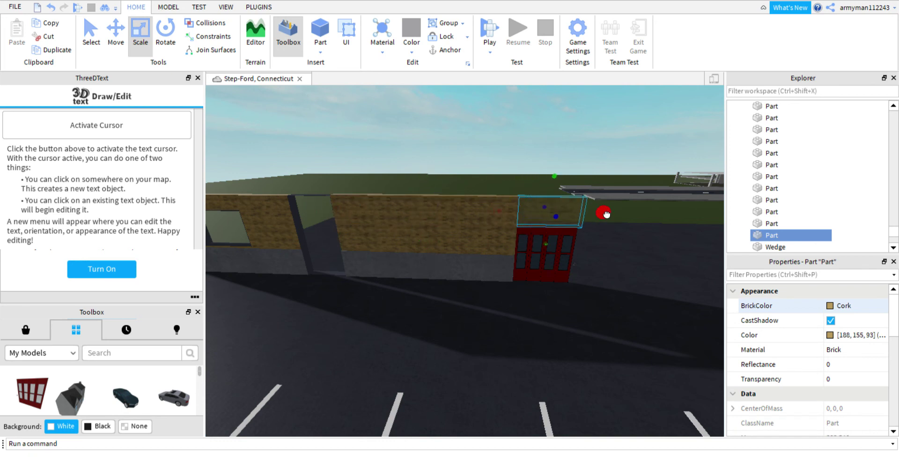
drag(607, 214, 606, 214)
Step: Reduce the thickness of the brick header above the red doors from its inner side
key(w)
key(d)
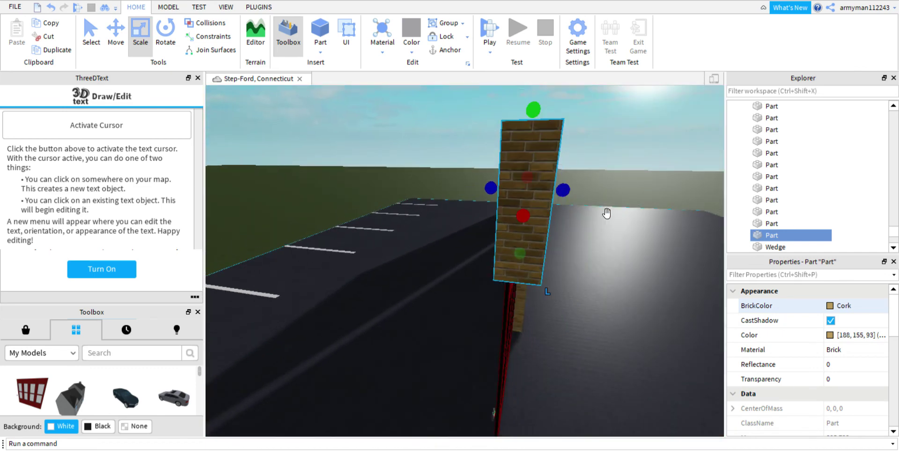
drag(575, 206, 555, 200)
key(s)
key(d)
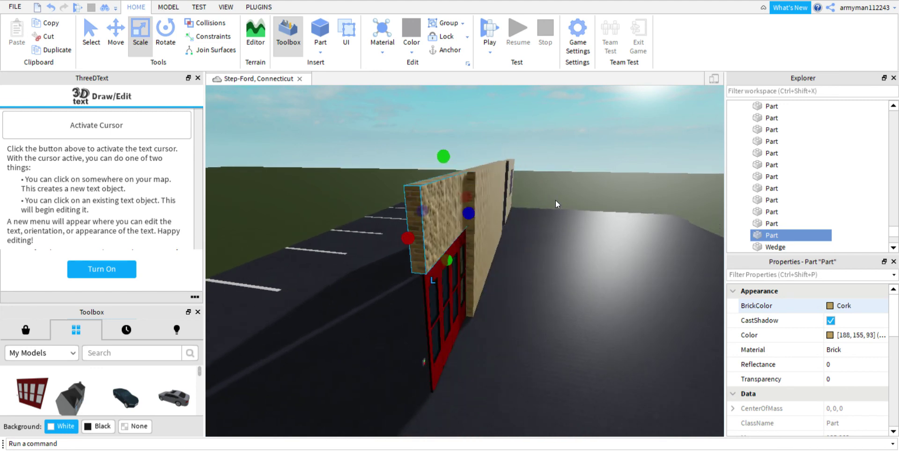
Step: Duplicate the long Cork wall and move the copy along the wall line until it meets the far side of the red doors
click(459, 224)
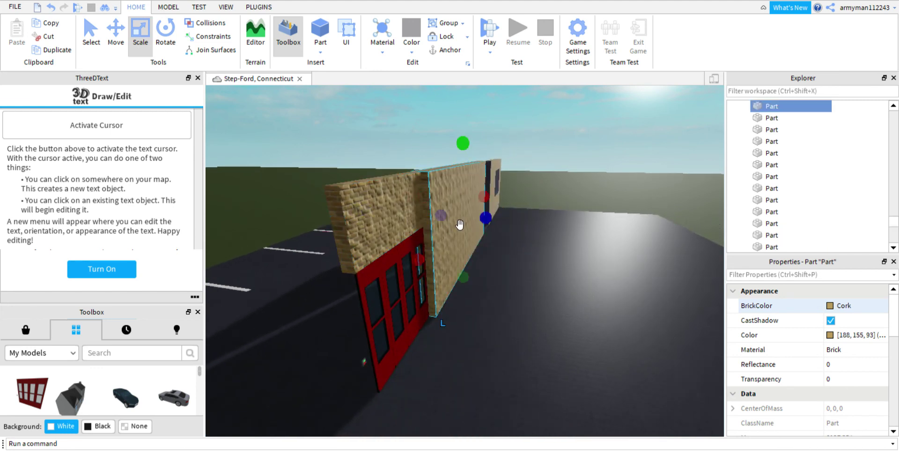
click(108, 45)
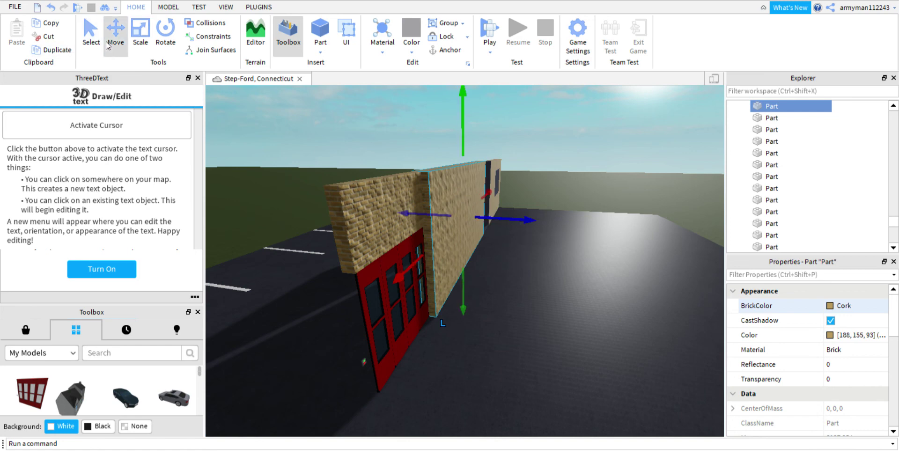
click(61, 53)
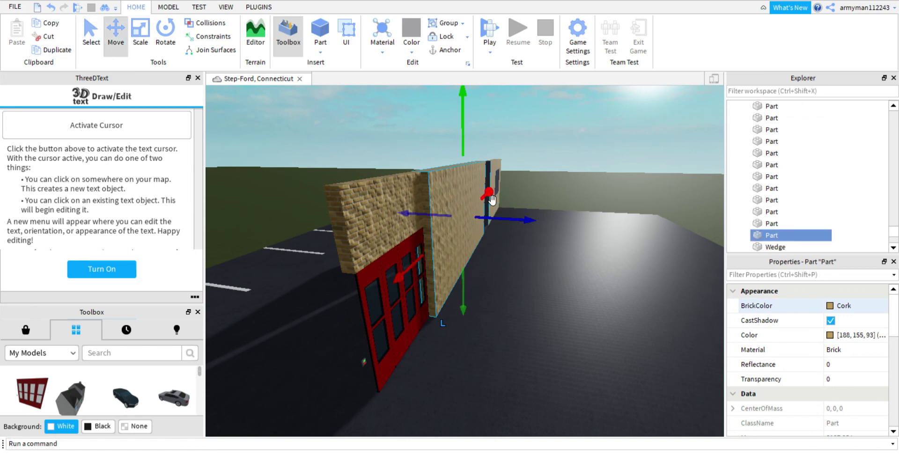
drag(491, 199, 352, 276)
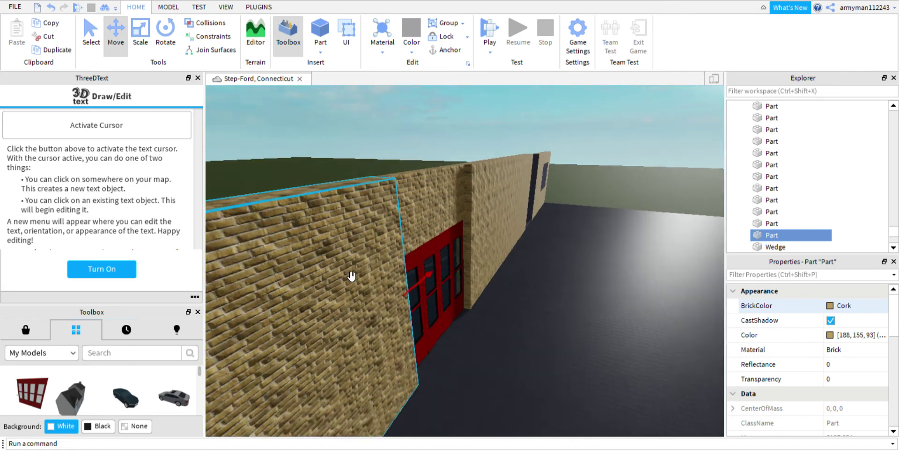
right_drag(352, 276, 359, 270)
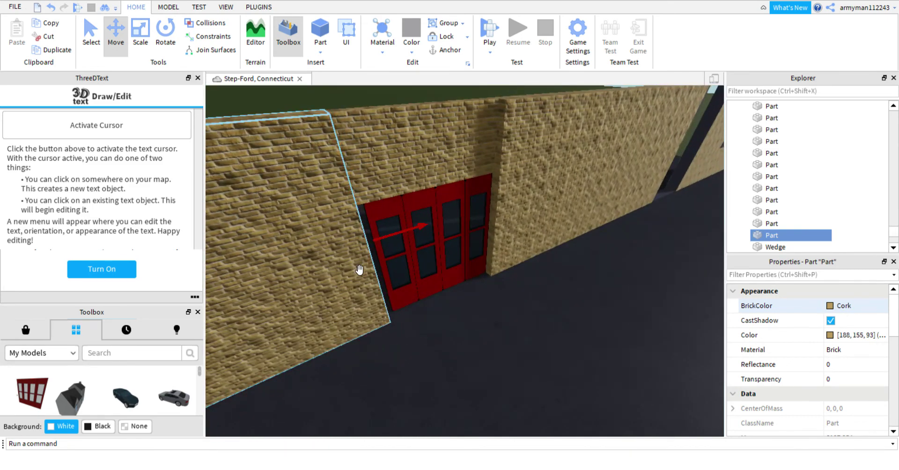
drag(386, 247, 397, 240)
click(389, 247)
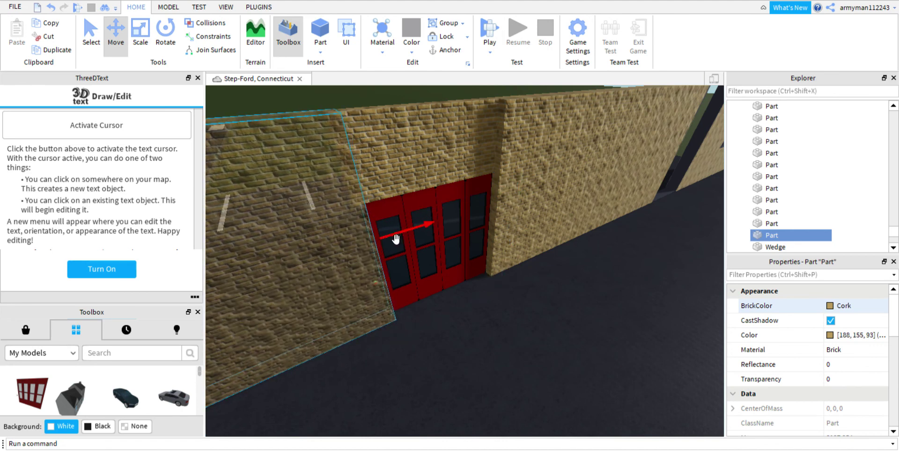
Step: Shift the copied wall segment across its thickness toward the line of the red doors and check its bottom corner
right_drag(358, 331, 359, 332)
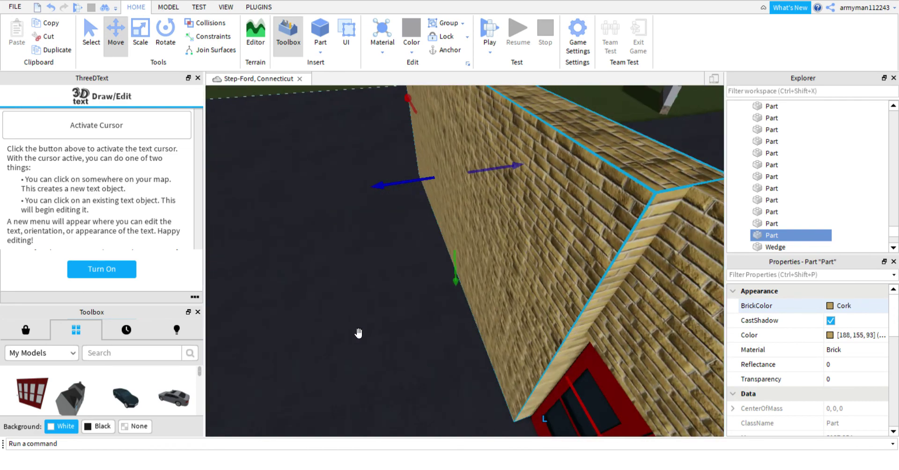
drag(410, 188, 425, 186)
right_drag(596, 349, 597, 352)
key(w)
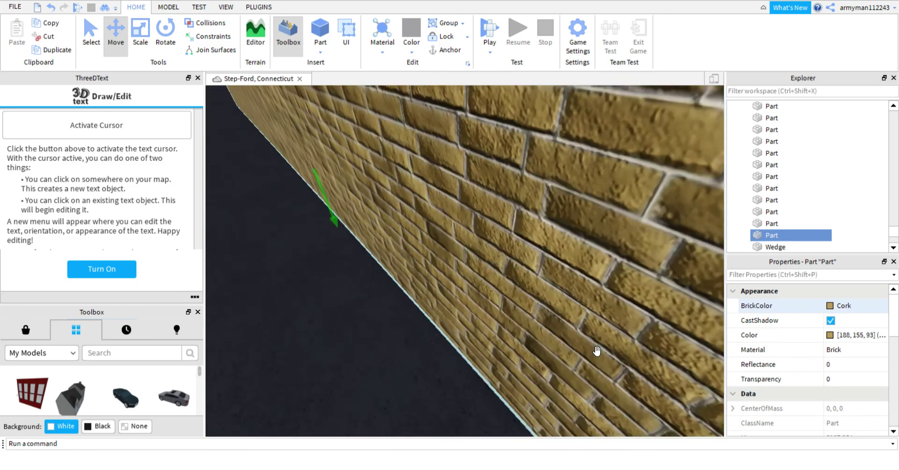
key(d)
key(s)
key(w)
key(w)
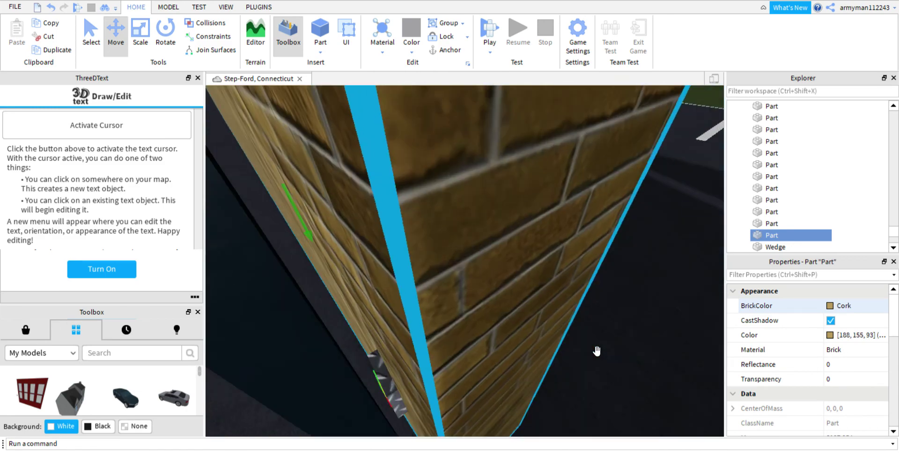
key(s)
key(w)
key(s)
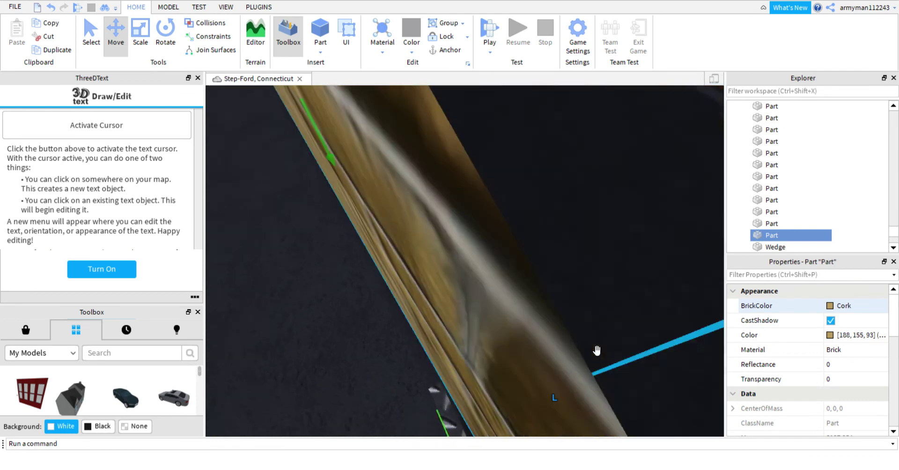
Step: Reselect the copied wall segment and nudge it slightly inward so its face lines up with the red doors
click(469, 262)
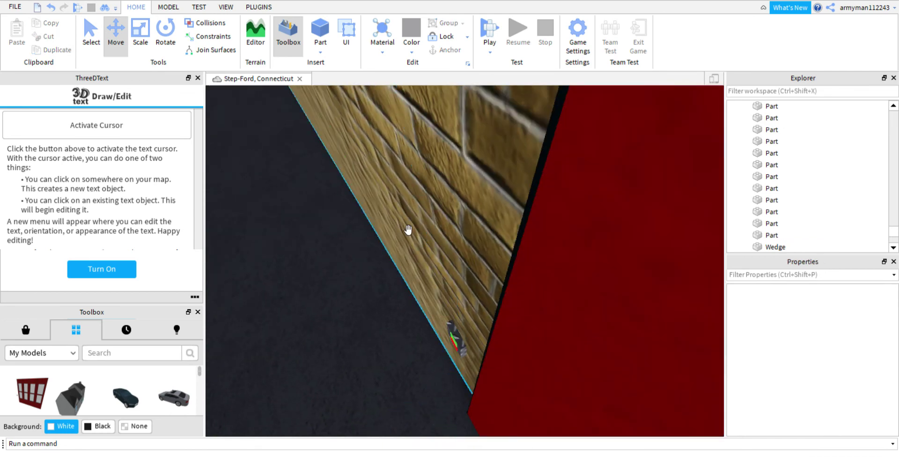
right_drag(408, 230, 389, 208)
click(414, 191)
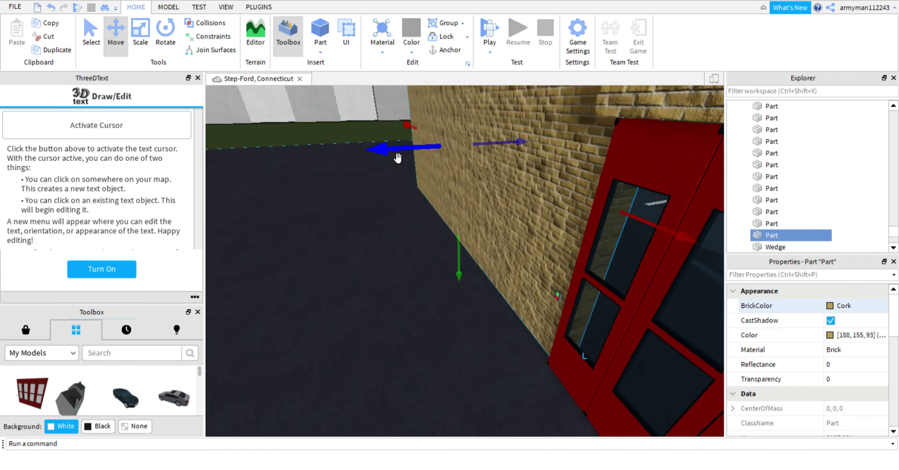
drag(396, 158, 395, 158)
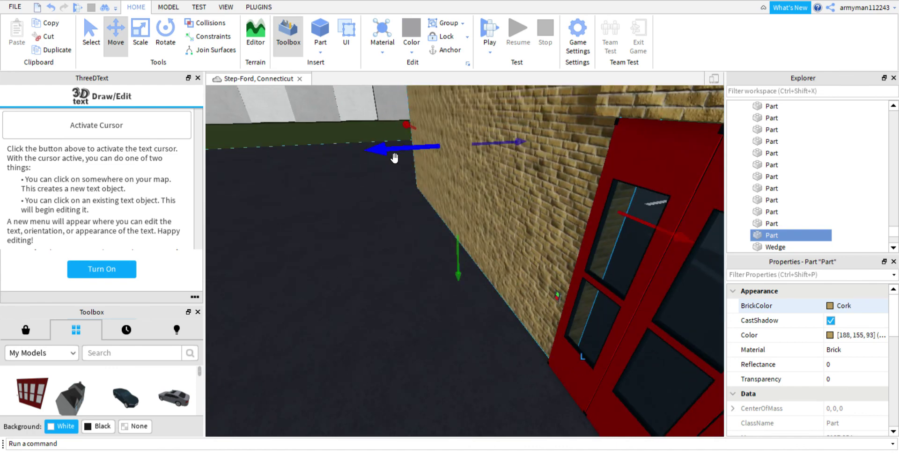
click(369, 127)
right_drag(531, 254, 512, 254)
click(530, 253)
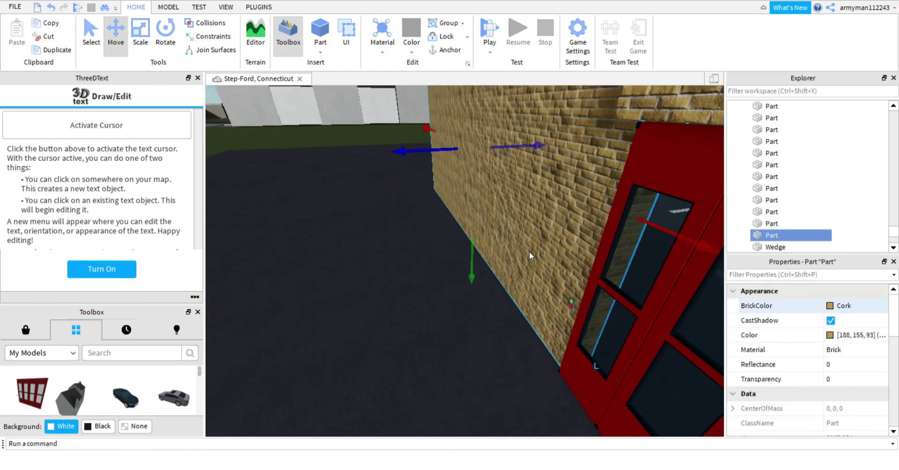
click(366, 121)
key(d)
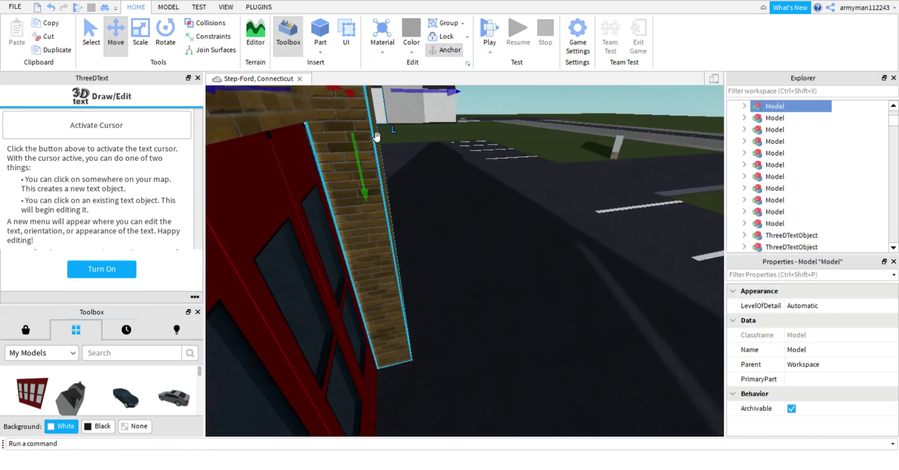
Step: Find the fire station door model next to the copied wall segment, select it and focus the view on it
key(w)
right_drag(376, 136, 376, 136)
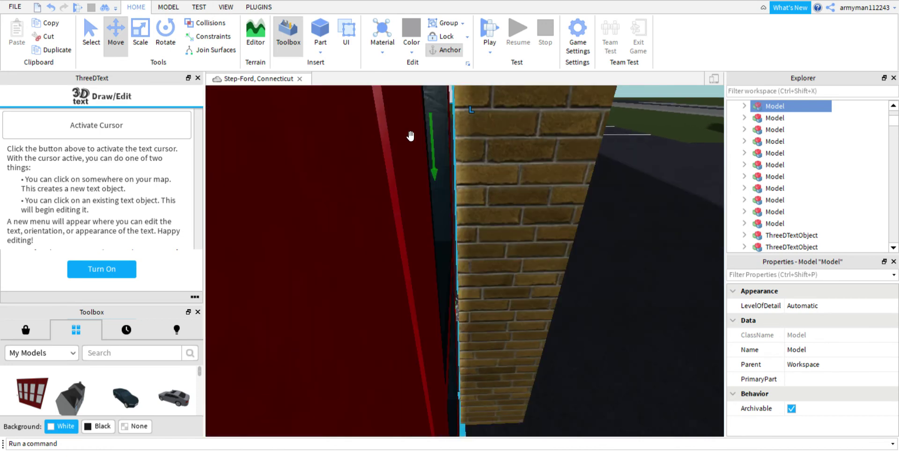
click(657, 111)
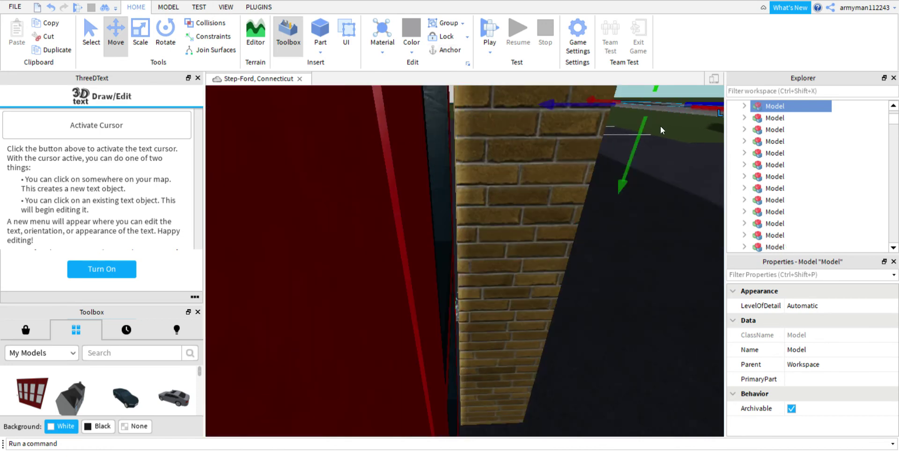
click(660, 126)
scroll(796, 157, up, 2)
scroll(796, 158, down, 3)
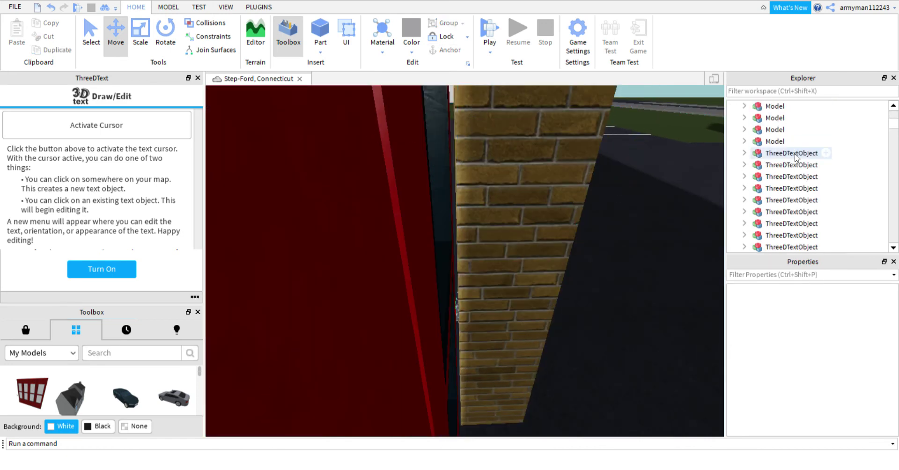
scroll(796, 158, down, 3)
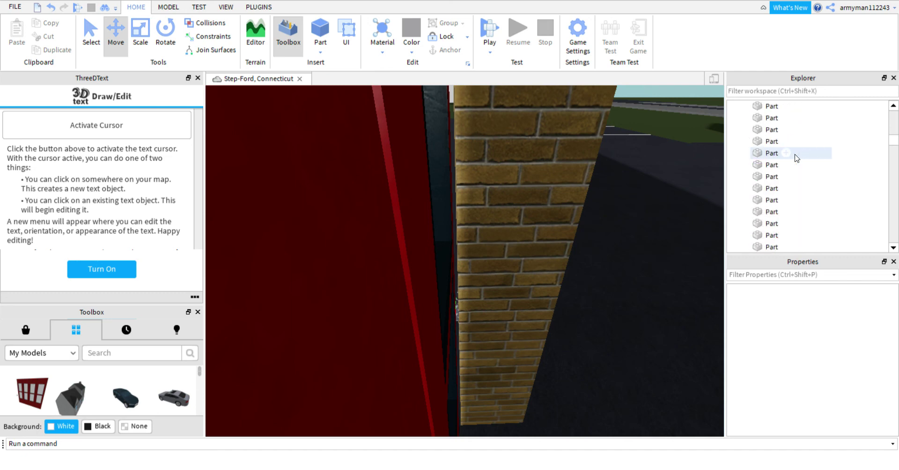
scroll(796, 158, up, 3)
click(744, 153)
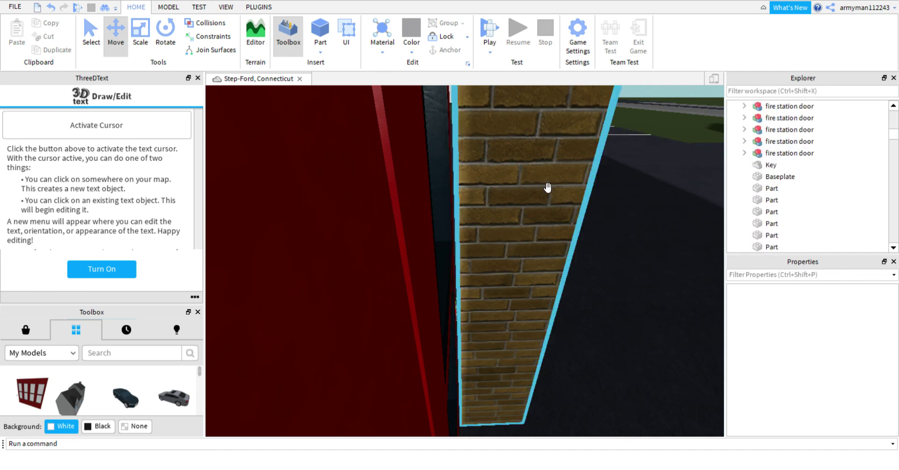
click(445, 227)
key(f)
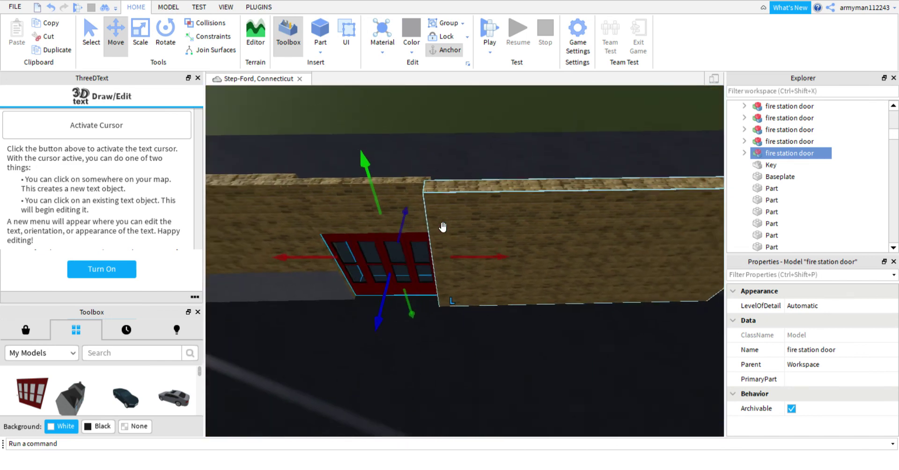
Step: Shorten the copied Cork wall from its far end to a narrow brick pier beside the red doors
click(467, 235)
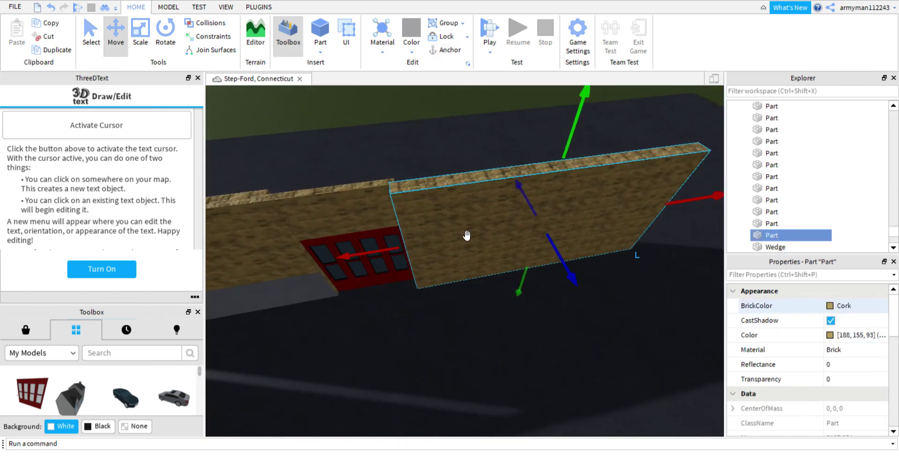
click(143, 29)
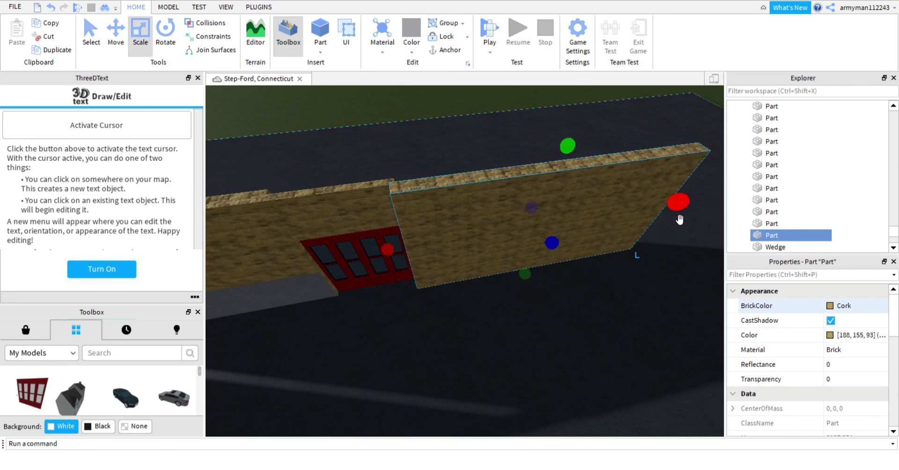
drag(680, 219, 463, 250)
right_drag(464, 250, 463, 251)
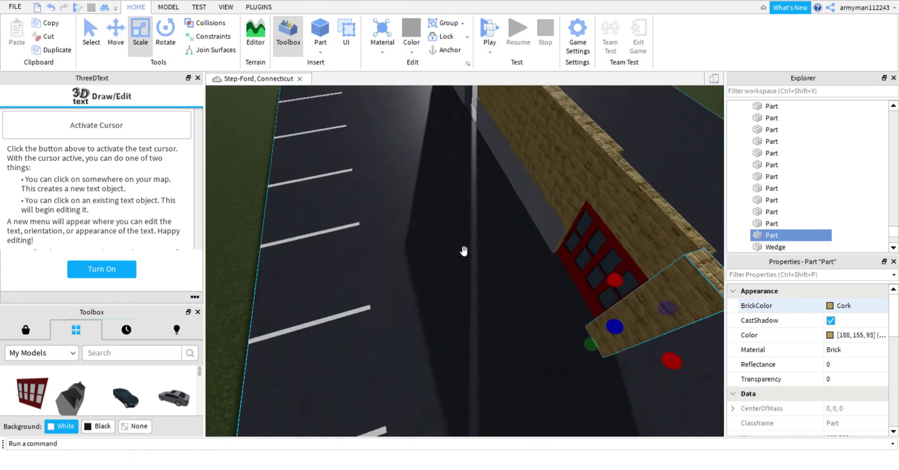
key(d)
key(w)
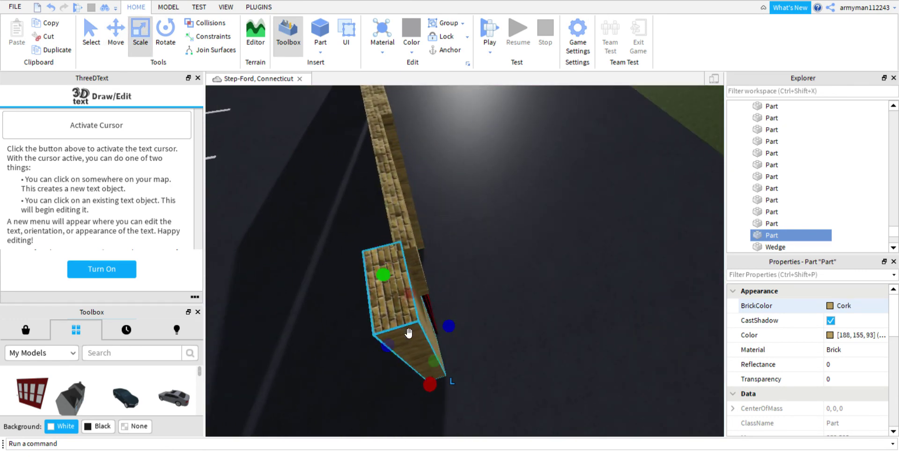
right_drag(516, 347, 517, 347)
Step: Nudge the fire station door model slightly across the wall thickness within its opening
click(516, 346)
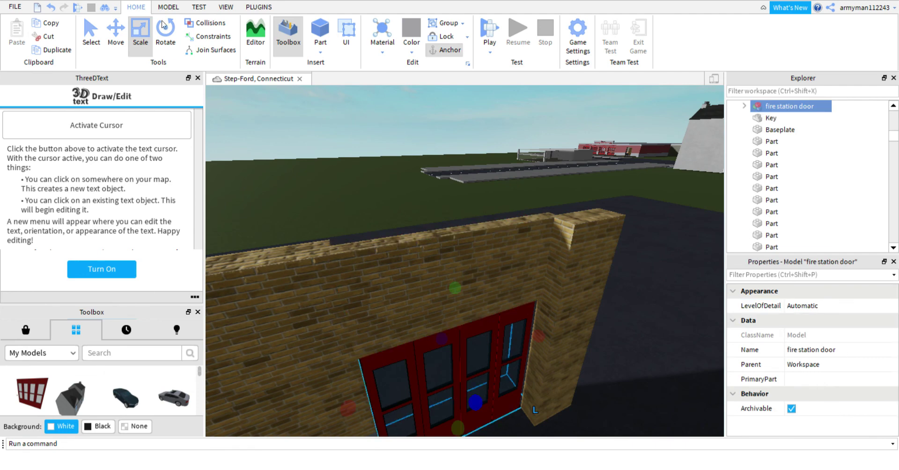
click(92, 36)
click(111, 38)
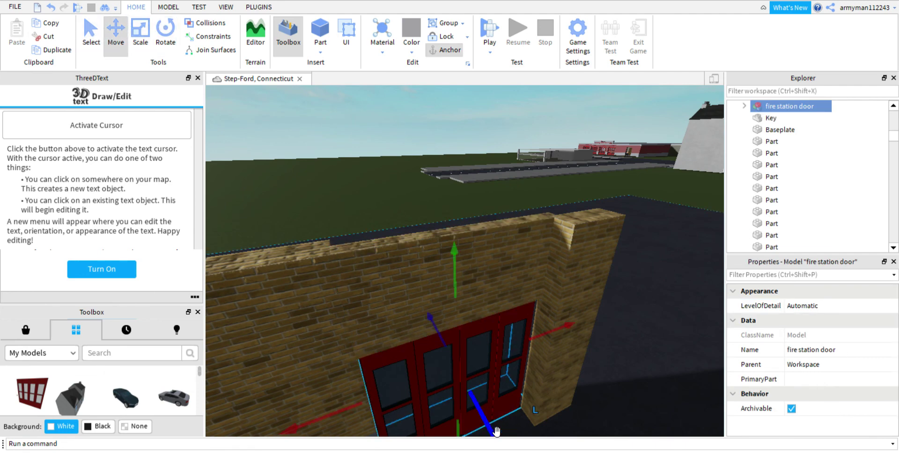
drag(494, 429, 495, 431)
key(a)
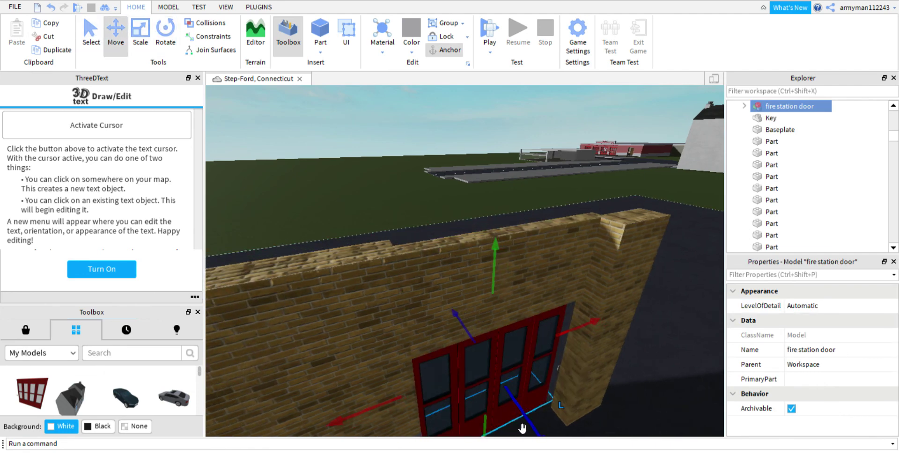
Step: Shift the brick pier across the wall thickness until its inner face lines up with the red doors
right_drag(576, 377, 577, 387)
click(554, 359)
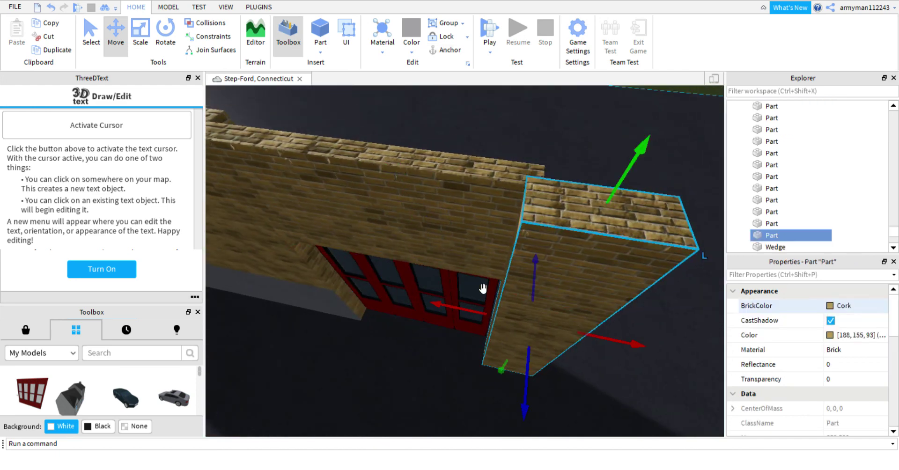
drag(532, 376, 533, 353)
right_drag(533, 353, 533, 351)
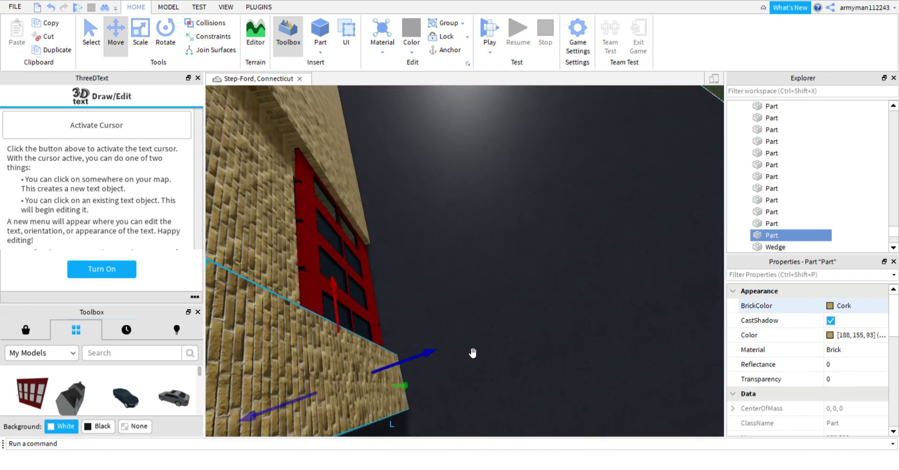
drag(419, 359, 399, 361)
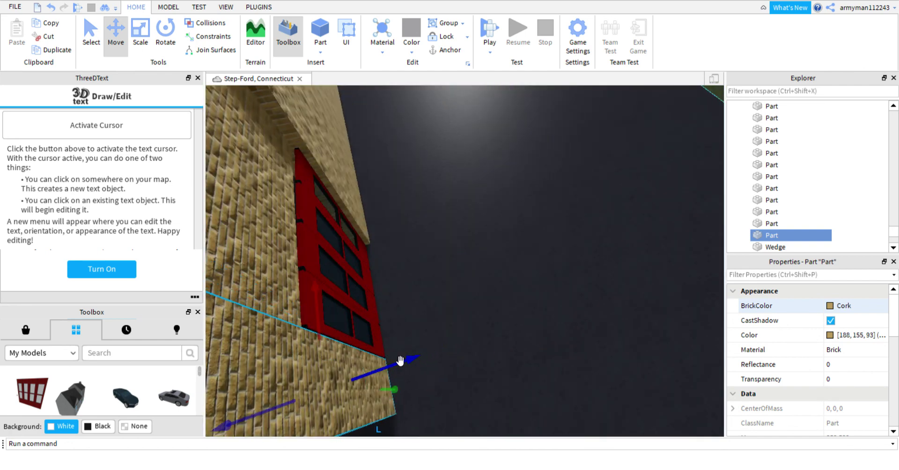
key(a)
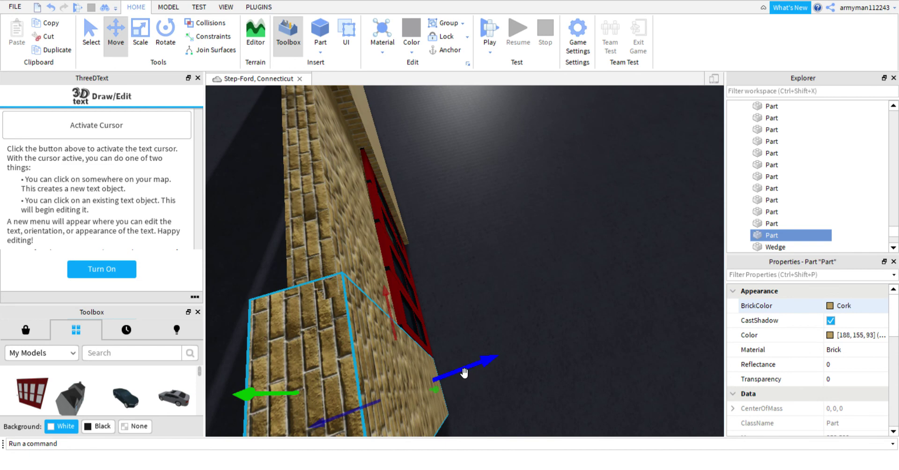
drag(464, 372, 460, 375)
scroll(383, 327, down, 1)
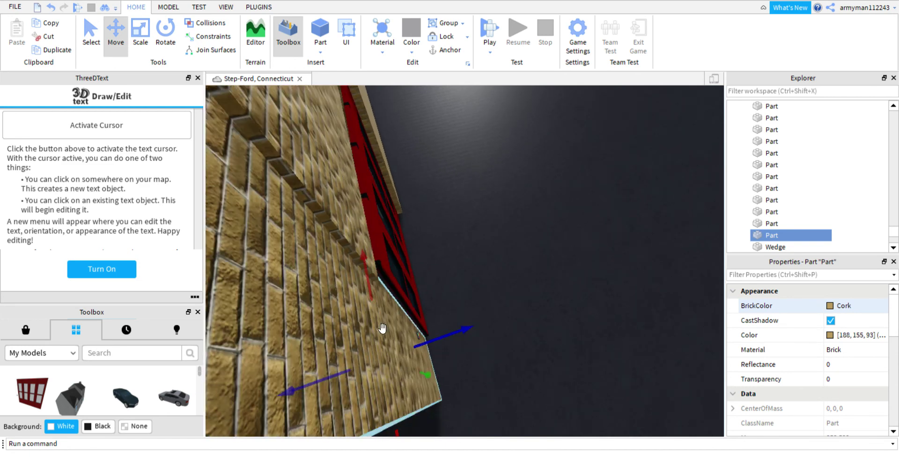
Step: Slightly reduce the thickness of the brick header above the red doors from its inner side
right_drag(382, 328, 382, 329)
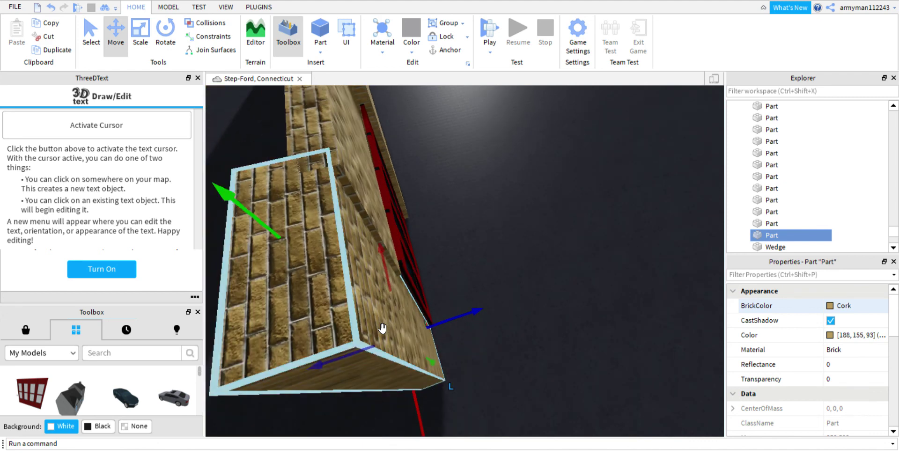
click(367, 155)
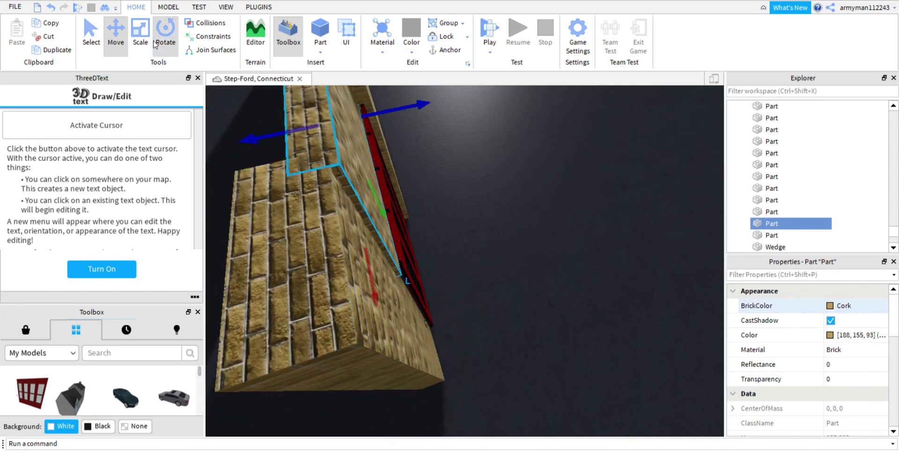
click(140, 35)
drag(385, 127, 379, 131)
right_drag(291, 131, 290, 130)
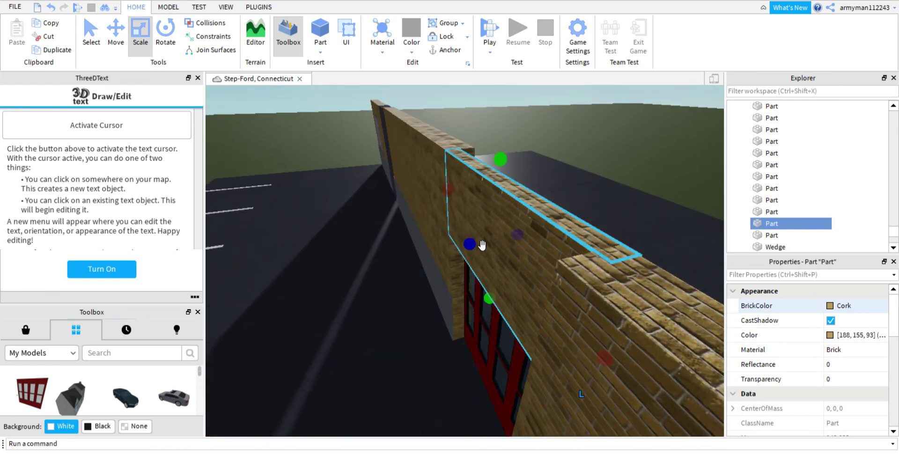
Step: Duplicate the Fossil concrete base and resize the copy to run from the near edge of the doors to the pier's outer end
click(567, 167)
key(d)
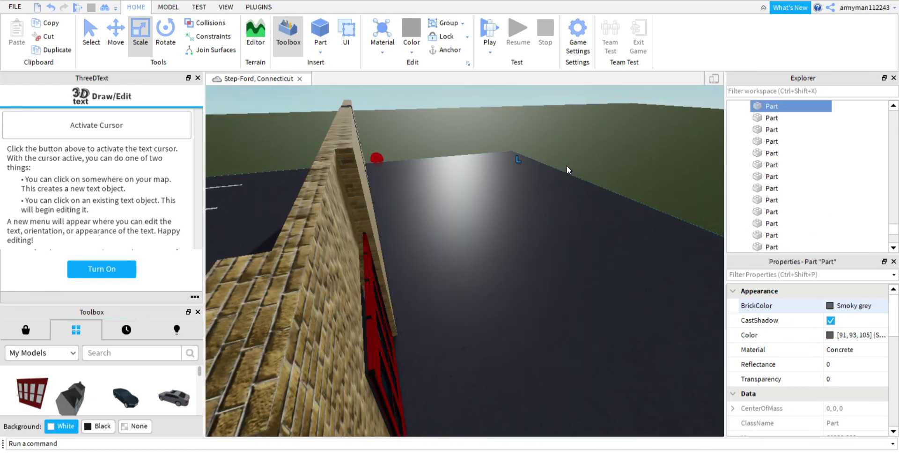
click(608, 144)
right_drag(608, 144, 610, 146)
key(w)
key(s)
key(a)
key(a)
key(q)
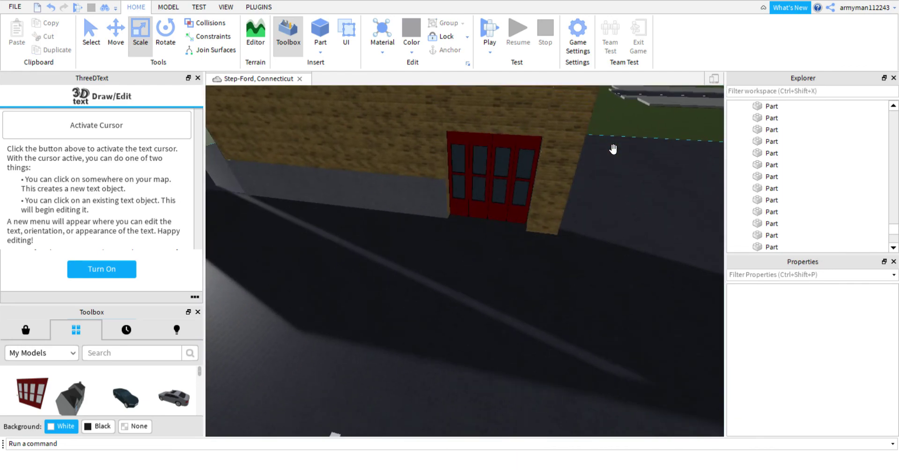
click(375, 191)
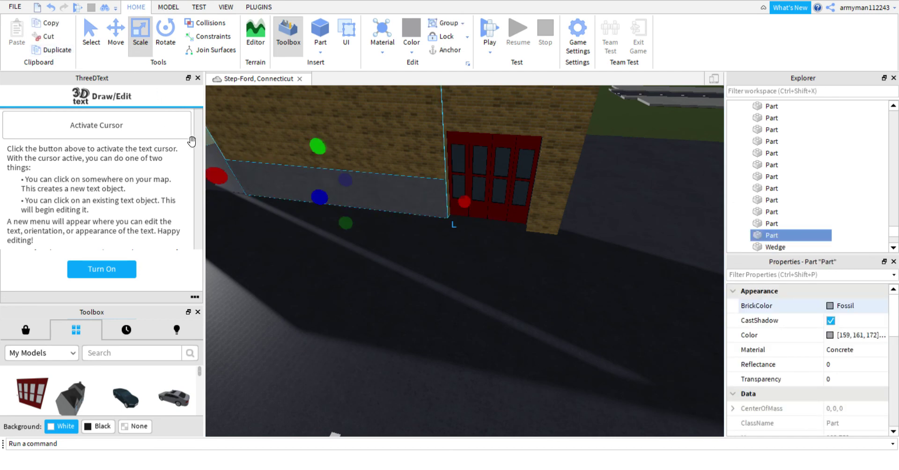
drag(219, 188, 525, 241)
drag(474, 210, 589, 222)
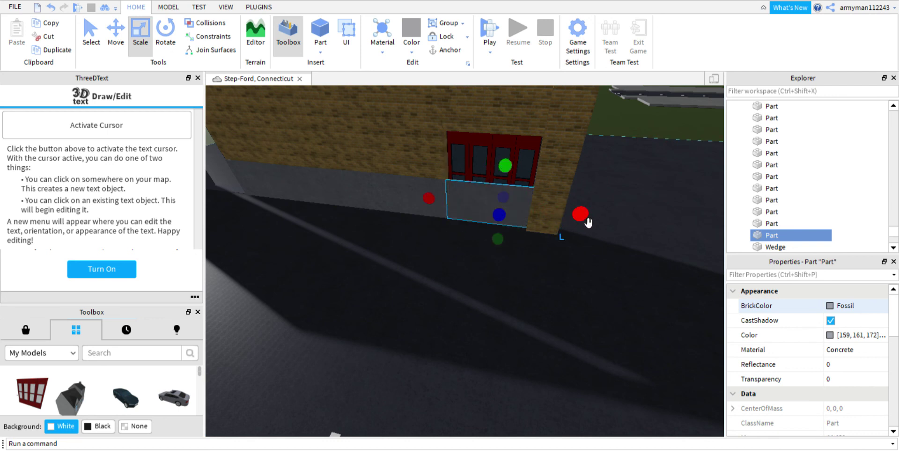
Step: Reduce the brick pier's thickness from its front face so it sits behind the concrete base copy
click(533, 213)
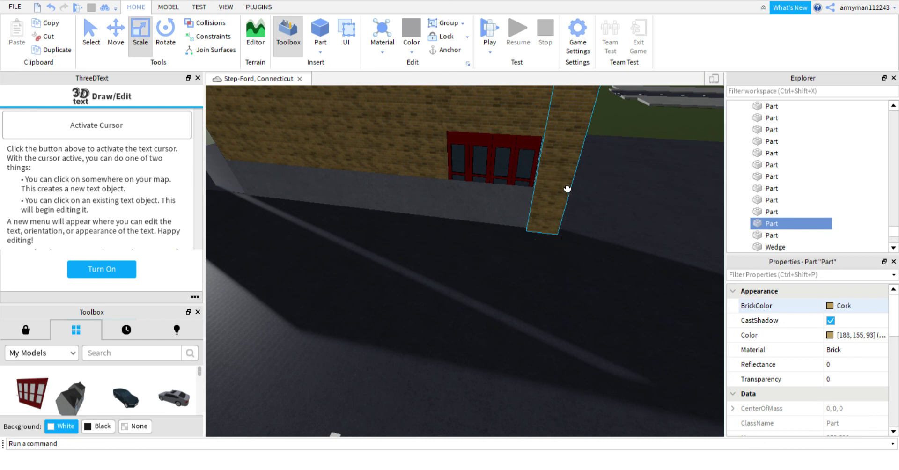
drag(568, 189, 567, 184)
click(52, 7)
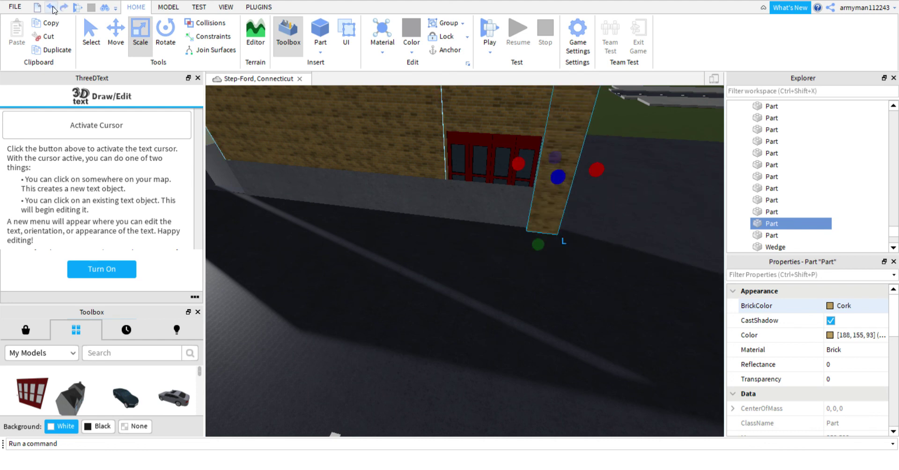
drag(564, 181, 566, 178)
scroll(567, 178, up, 2)
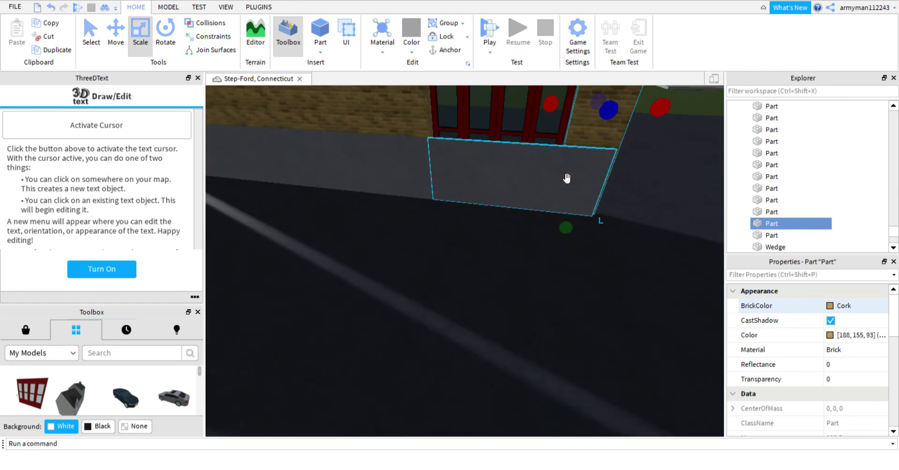
key(d)
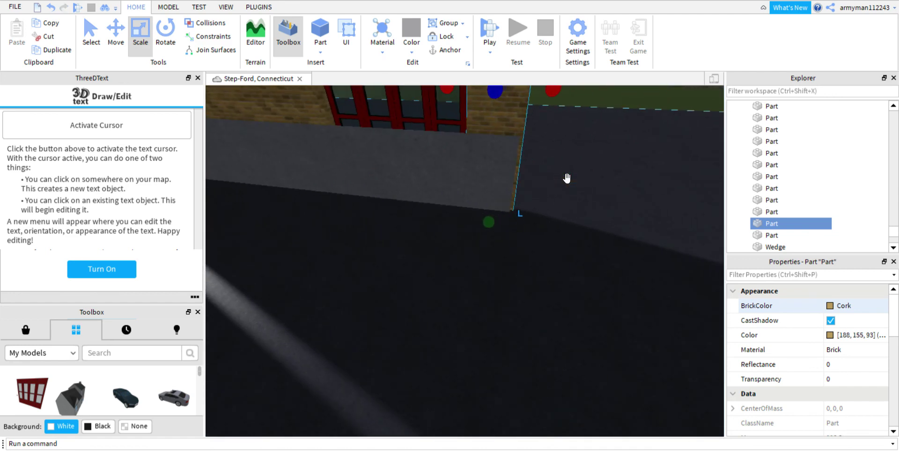
Step: Trim the Fossil base copy to the width of the brick pier, clearing the front of the red doors
click(509, 183)
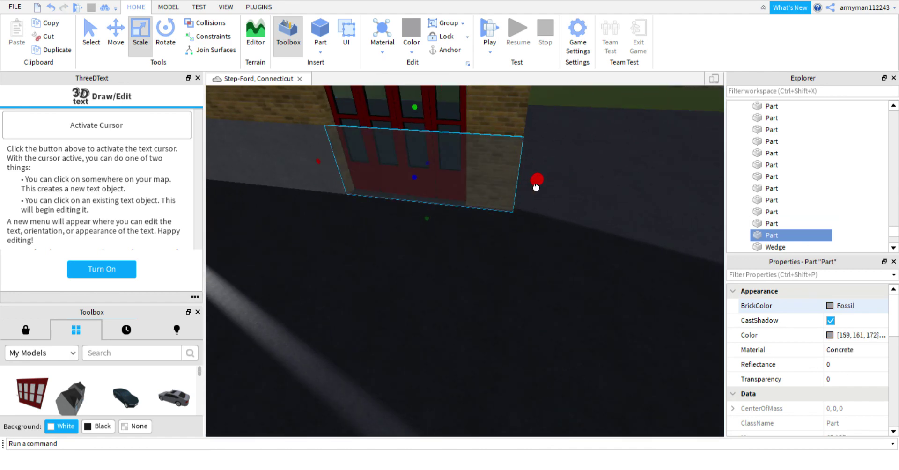
right_drag(536, 186, 532, 186)
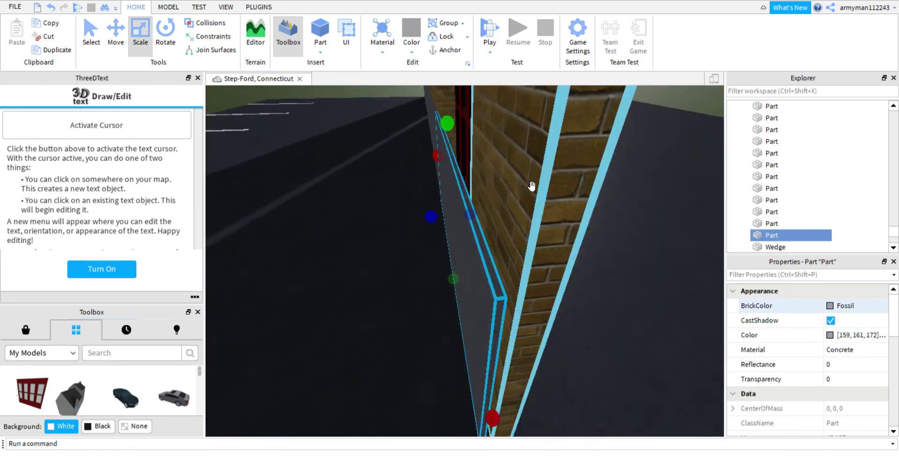
key(s)
key(a)
drag(474, 200, 502, 244)
key(a)
right_drag(501, 245, 501, 245)
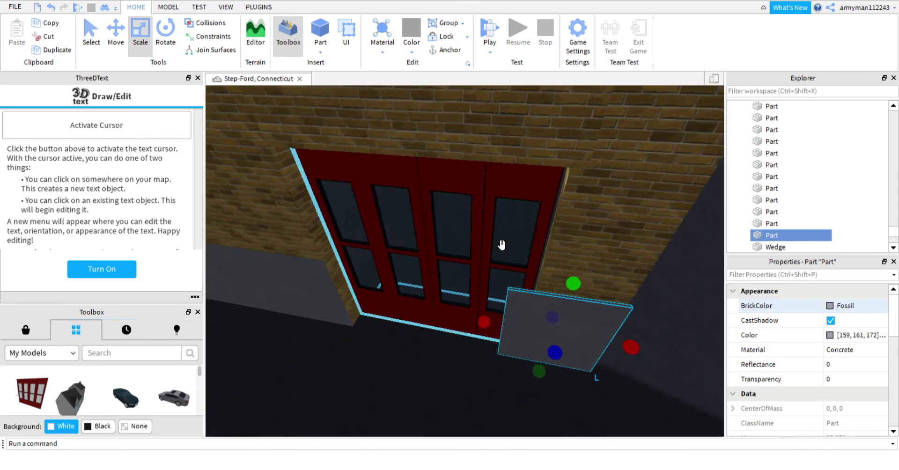
drag(484, 323, 515, 331)
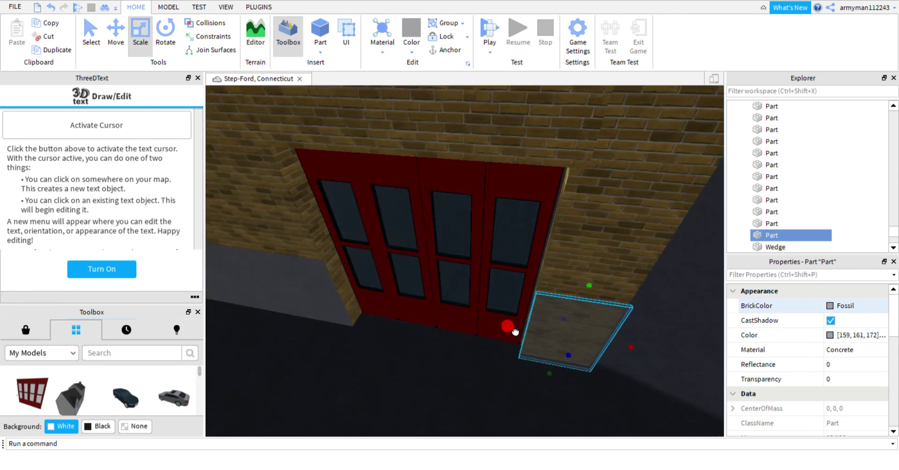
Step: Duplicate the red fire station door and place the copy on the outer side of the brick pier
scroll(516, 331, down, 10)
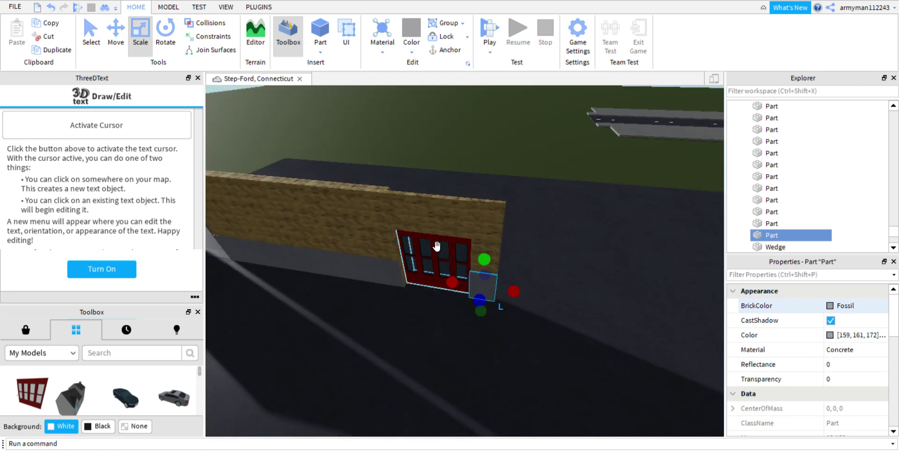
click(450, 253)
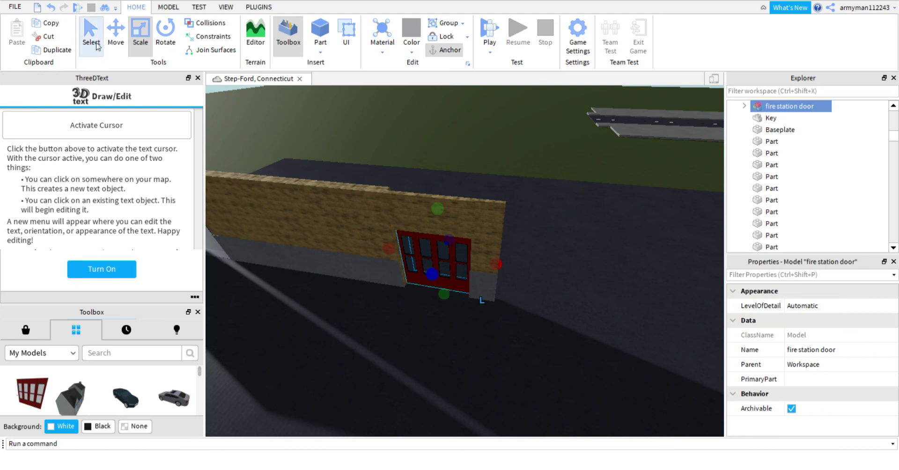
click(116, 33)
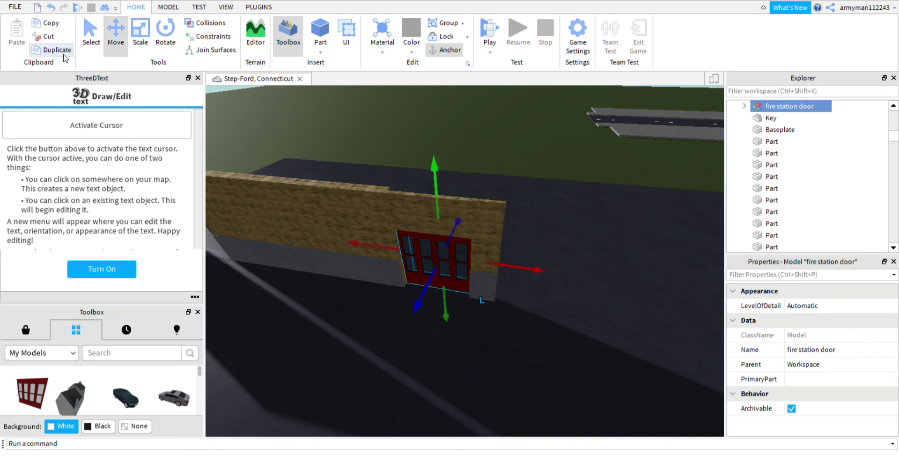
drag(382, 246, 479, 272)
click(50, 7)
click(52, 50)
drag(373, 251, 465, 271)
click(466, 272)
key(d)
key(w)
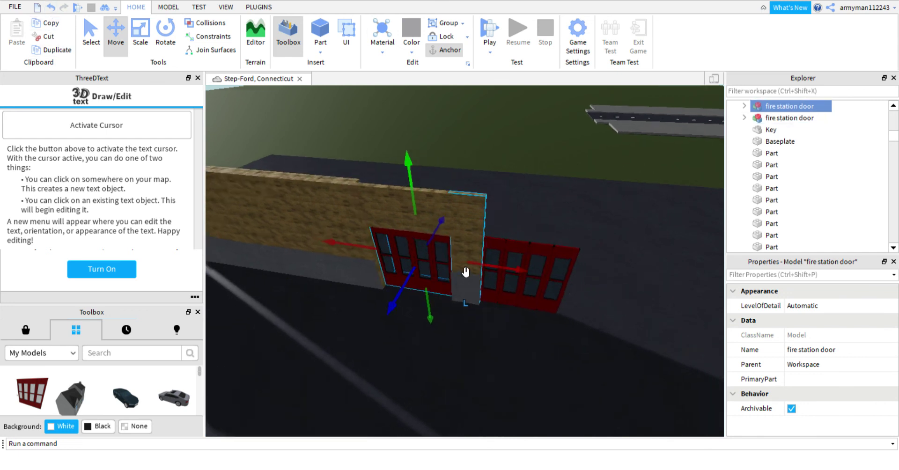
scroll(465, 271, down, 10)
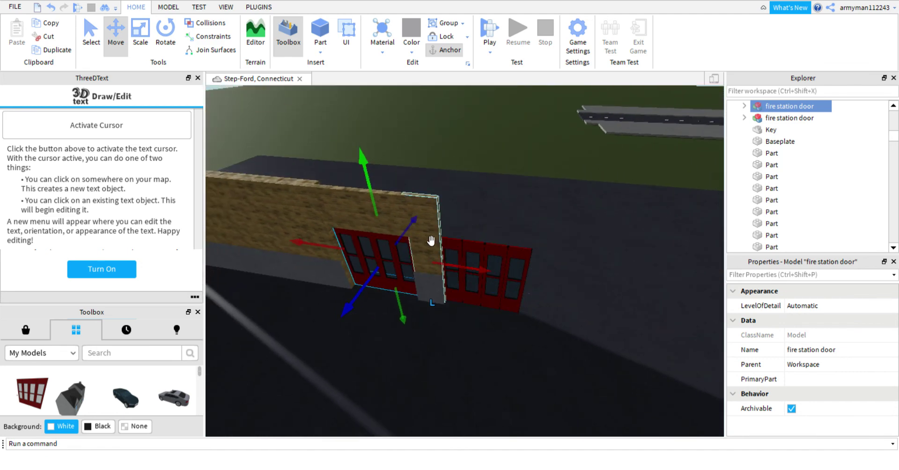
click(424, 233)
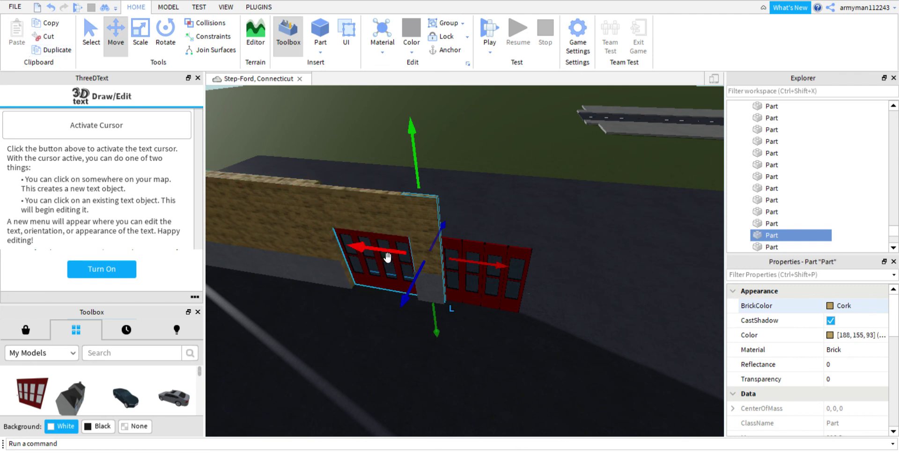
drag(407, 257, 490, 268)
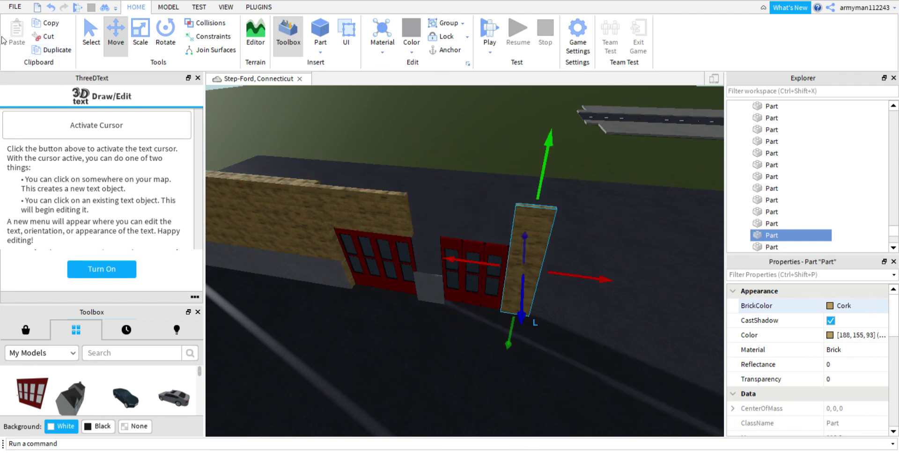
click(52, 8)
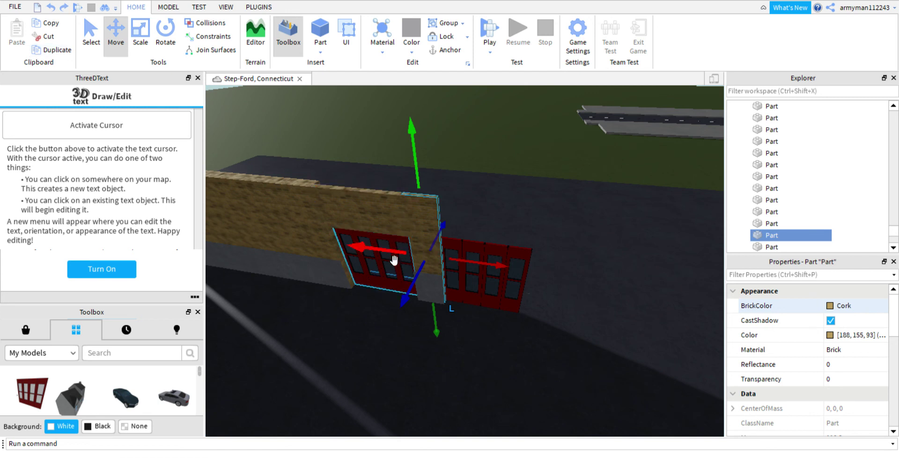
drag(440, 261, 562, 260)
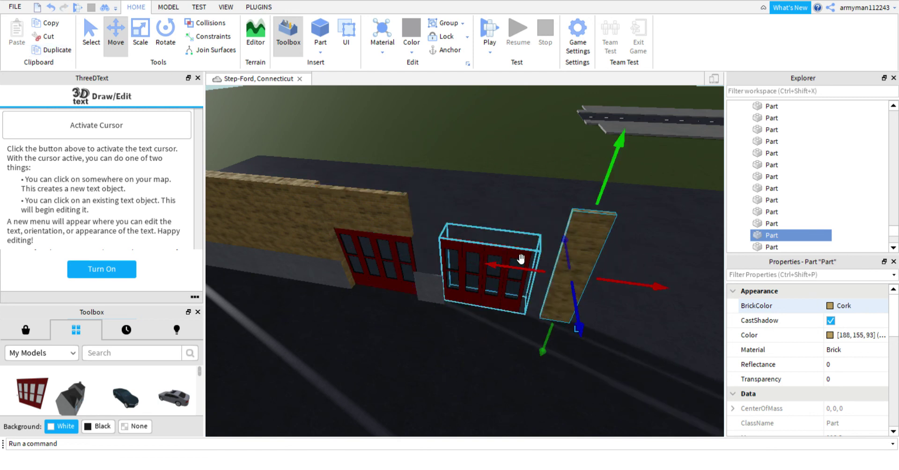
click(51, 7)
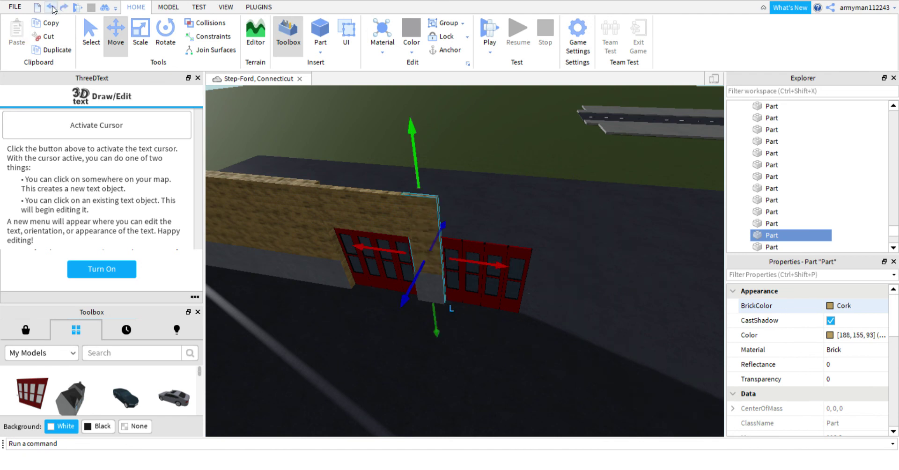
Step: Duplicate the Cork brick pier and move the copy to the outer side of the second red doors
click(57, 51)
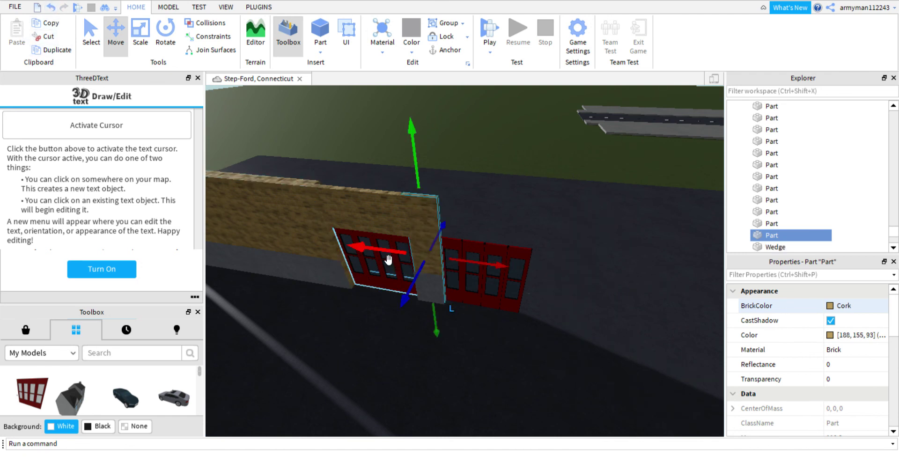
drag(381, 255, 554, 262)
click(498, 263)
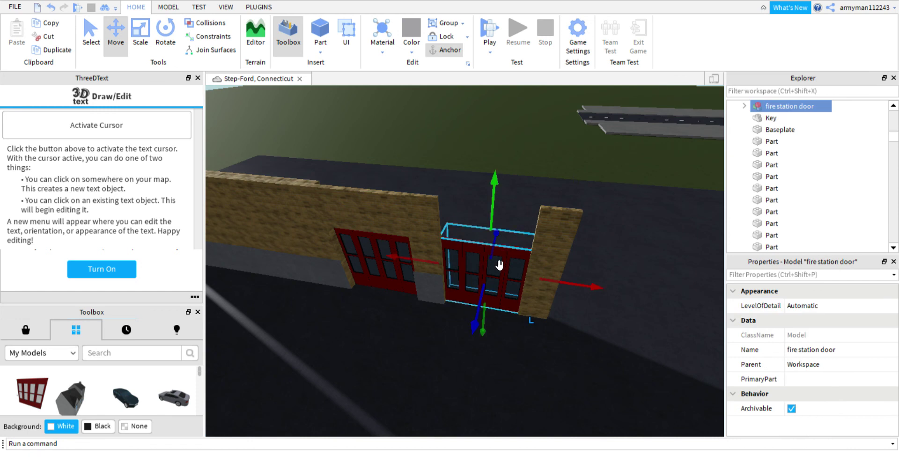
click(560, 266)
Step: Duplicate the pier's Fossil concrete base and move the copy to the foot of the outer brick pier
click(430, 284)
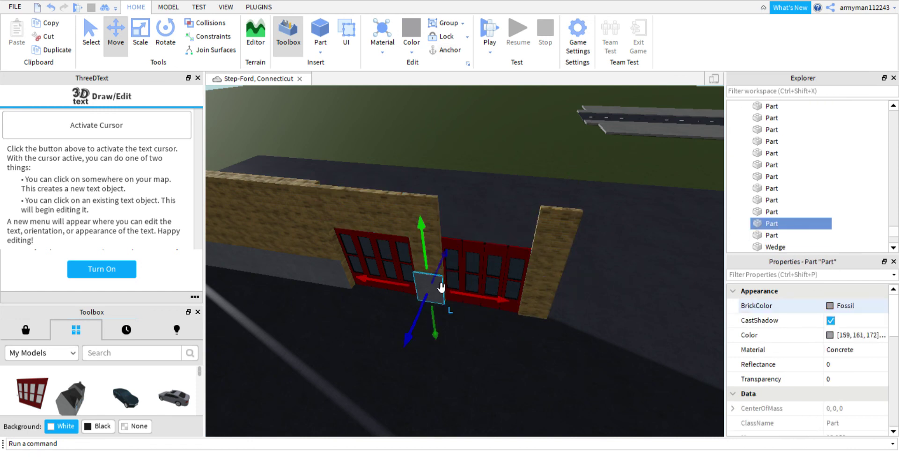
click(50, 50)
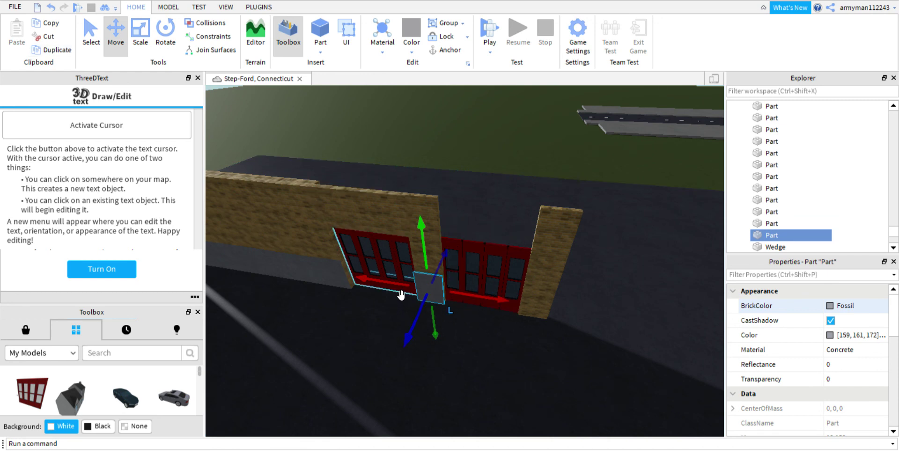
drag(401, 294, 506, 299)
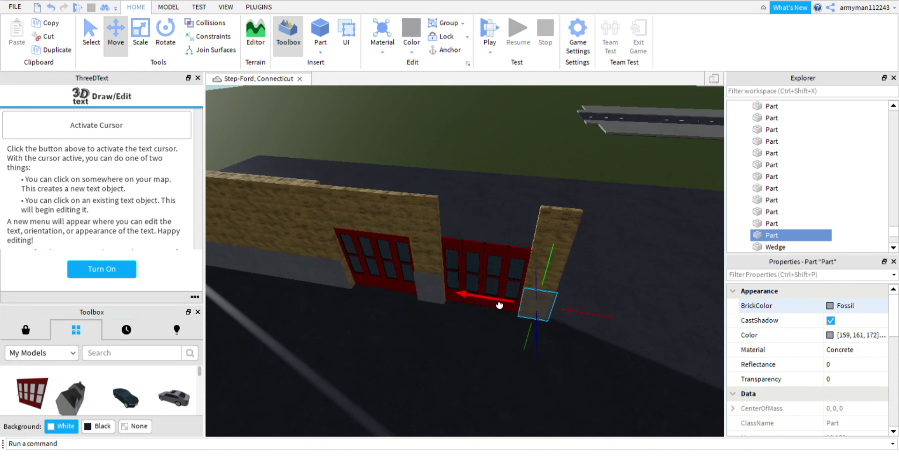
click(502, 148)
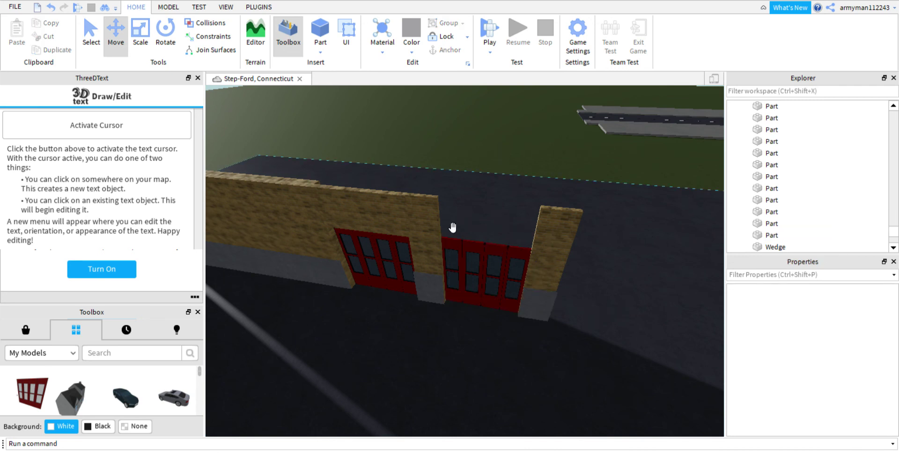
Step: Duplicate the Cork brick header above the first red doors and move the copy above the second doors, between the two piers
click(370, 217)
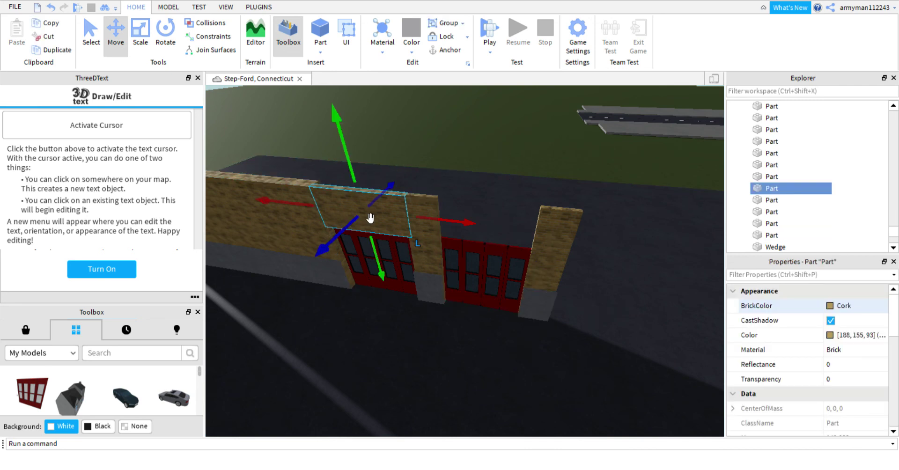
click(57, 51)
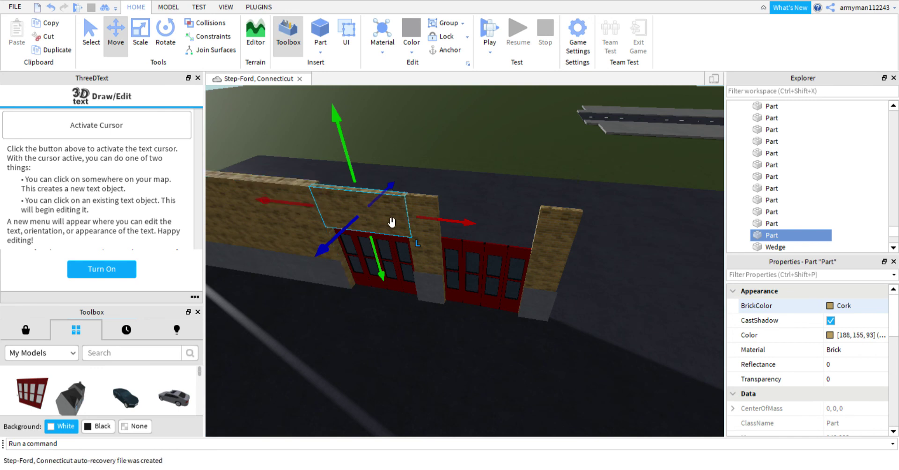
drag(263, 201, 389, 223)
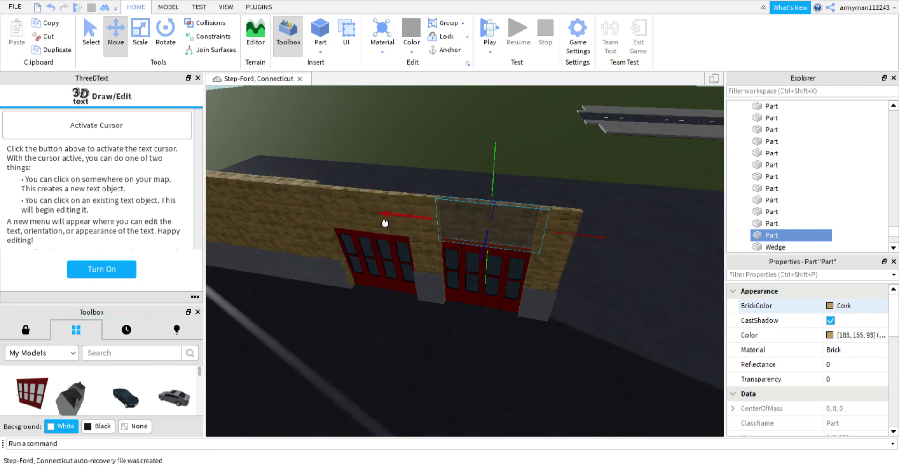
click(570, 135)
Step: Place a 3D text object on the asphalt near the end of a parking line, reading "part 7 SOON"
right_drag(570, 132, 574, 137)
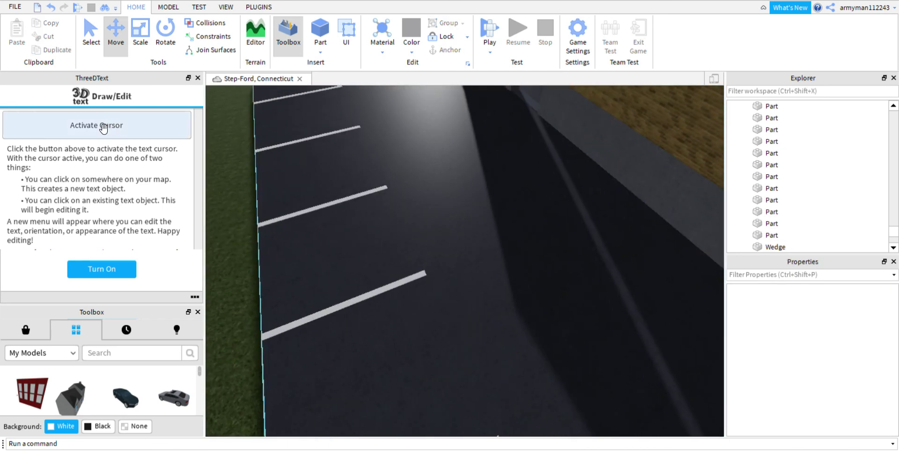
click(75, 125)
click(427, 262)
click(28, 160)
key(ctrl+a)
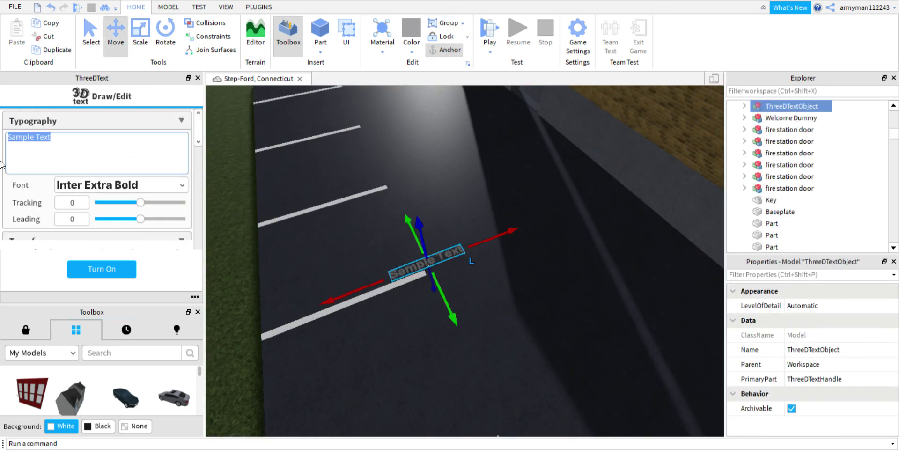
text(part 7 )
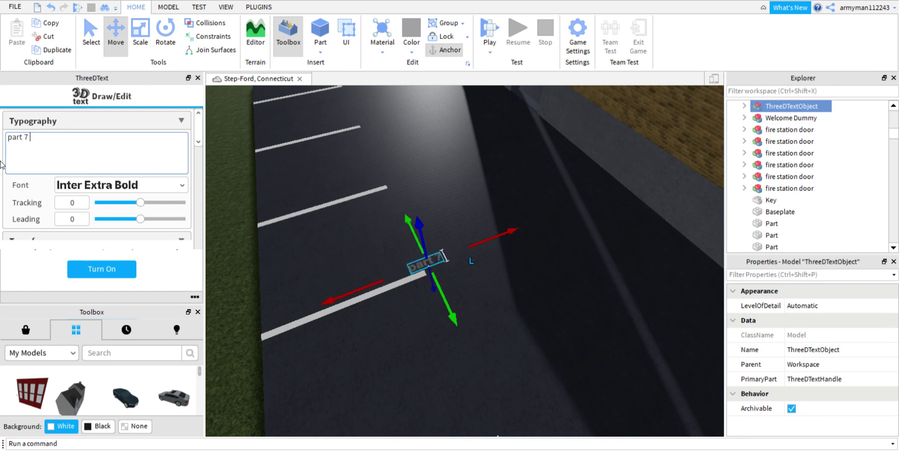
text(SOON)
Step: Colour the 3D text teal (RGB 62, 117, 128) and finalize it
scroll(97, 161, down, 5)
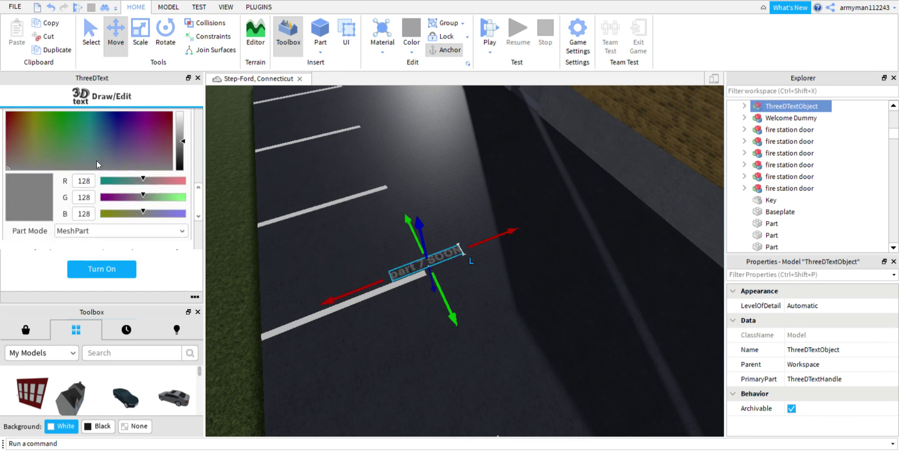
click(94, 141)
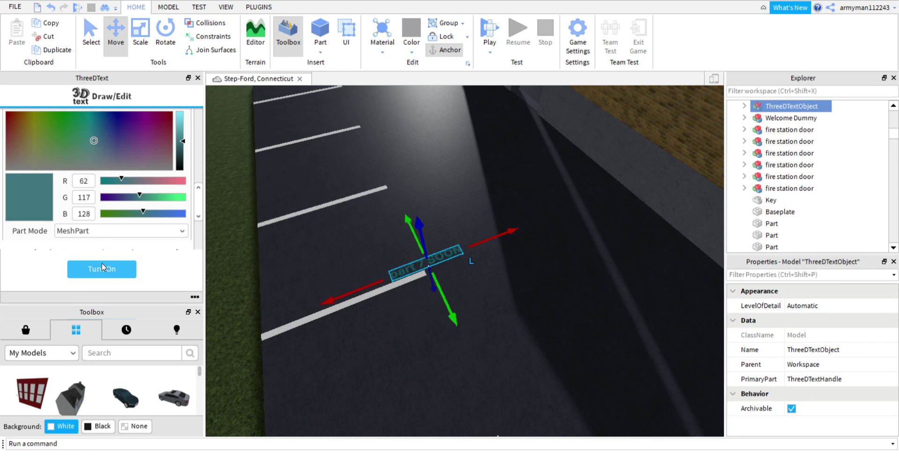
scroll(118, 154, down, 3)
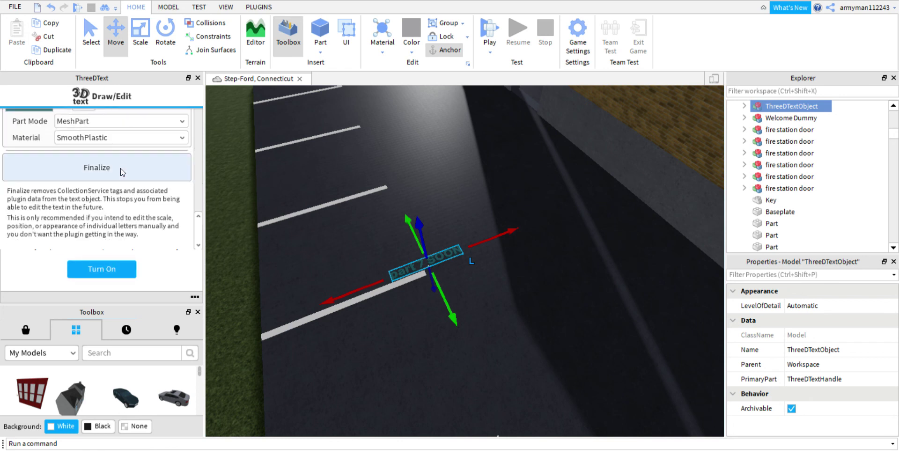
click(122, 171)
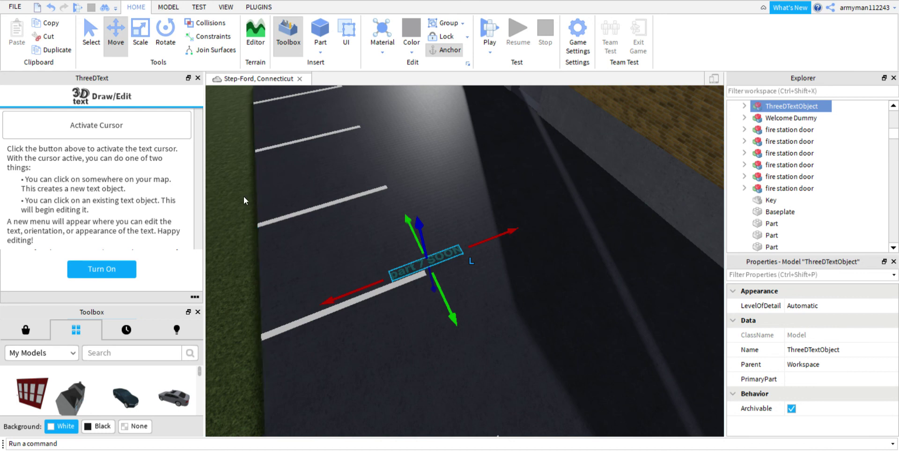
click(231, 196)
scroll(230, 197, up, 2)
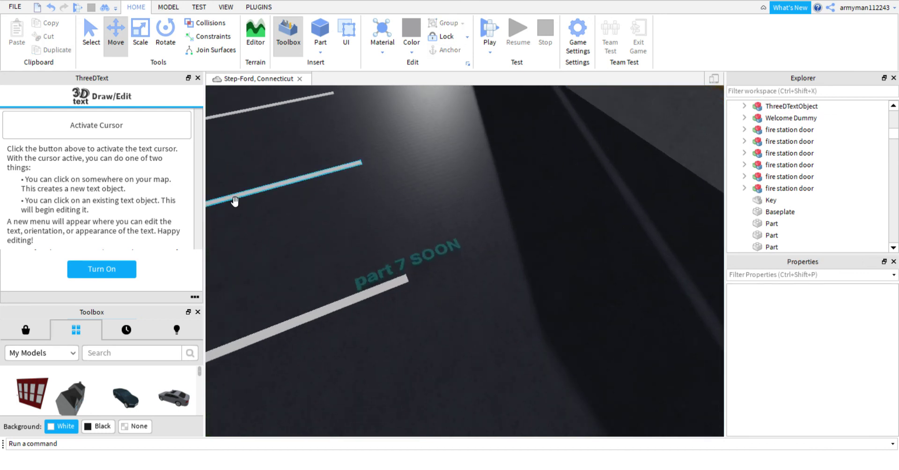